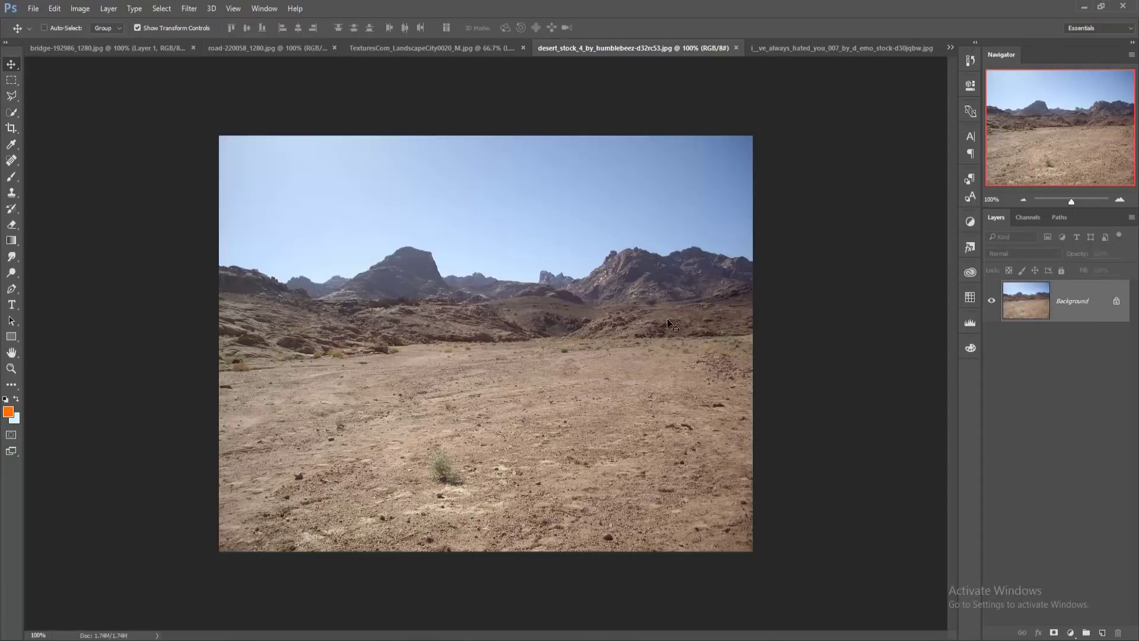
Step: Create a new blank document from the 1280 × 720 px preset
click(36, 11)
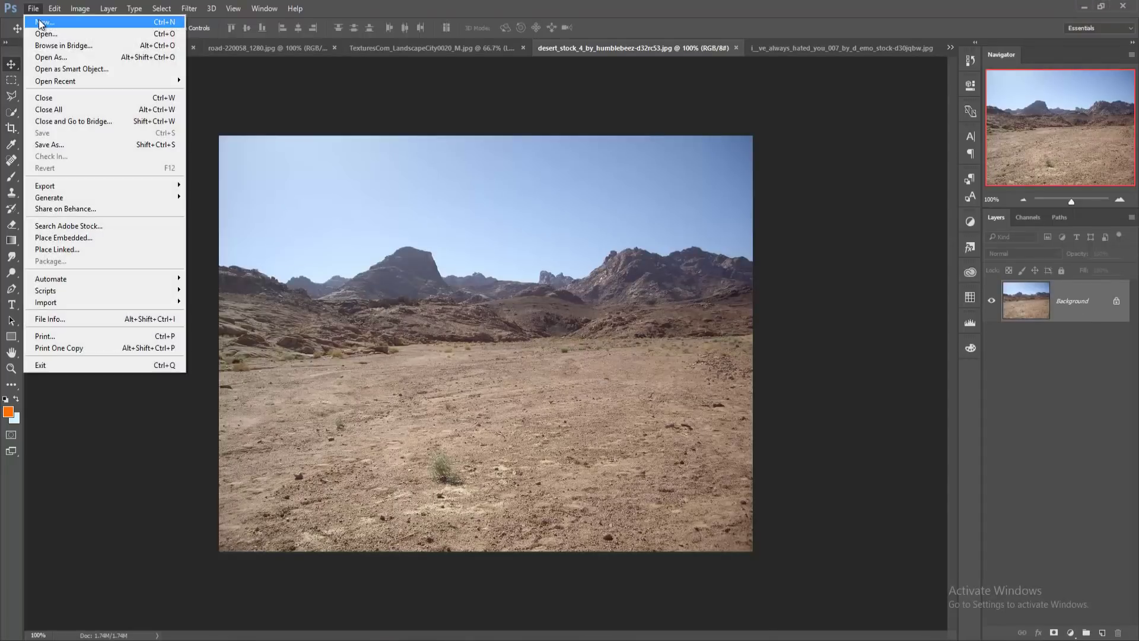
click(38, 19)
click(568, 174)
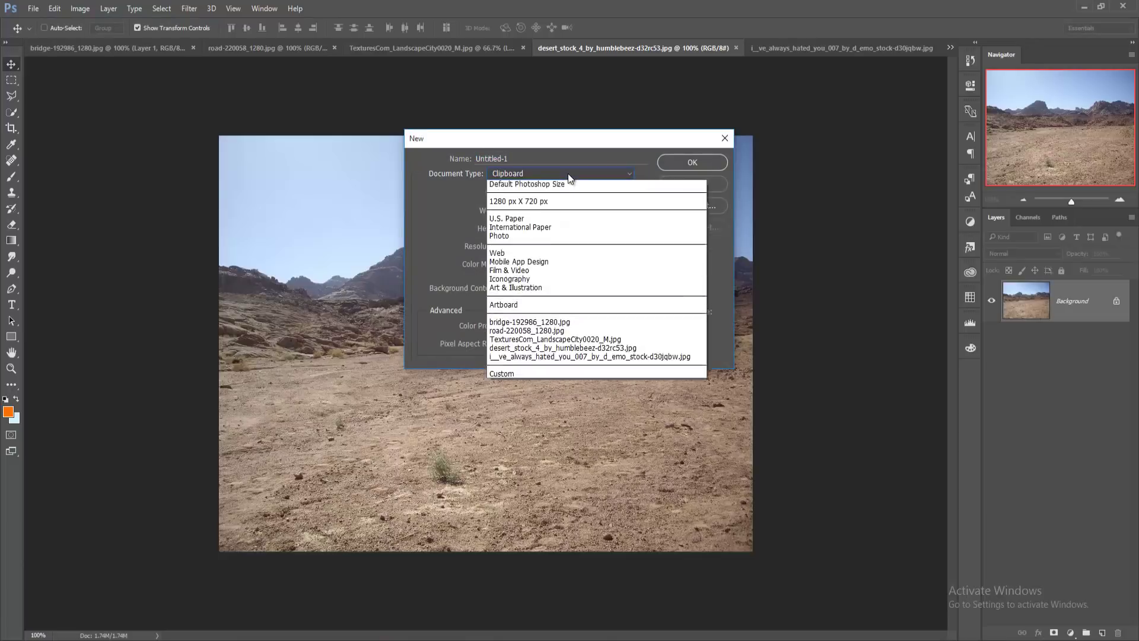
click(542, 210)
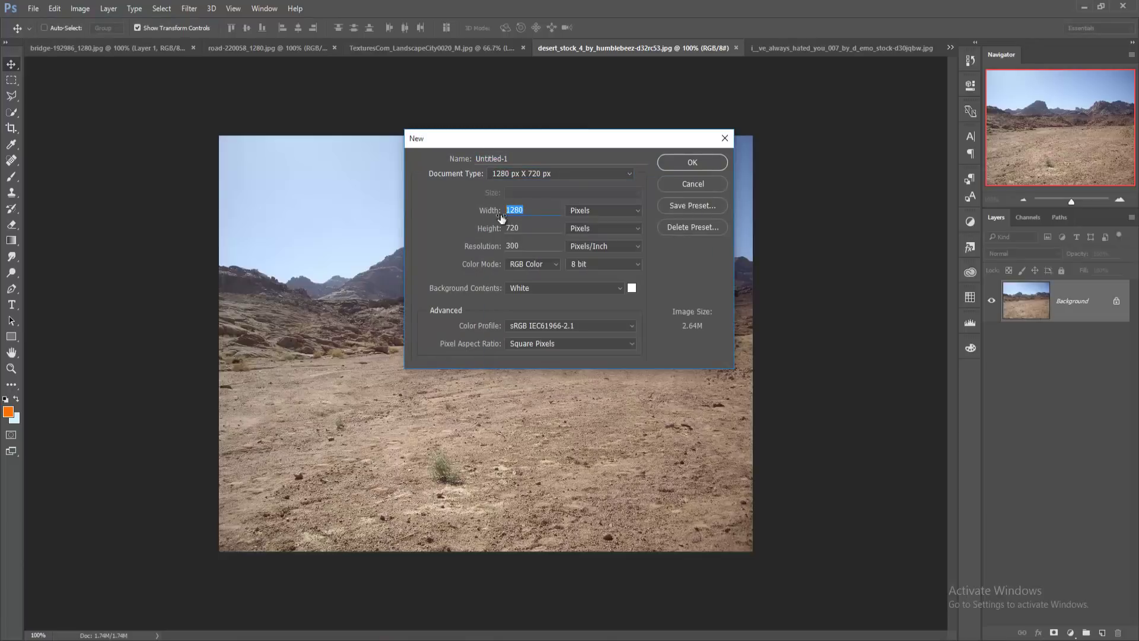
click(669, 168)
Step: Crop the canvas narrower from its left side to about 3.2 in wide
key(c)
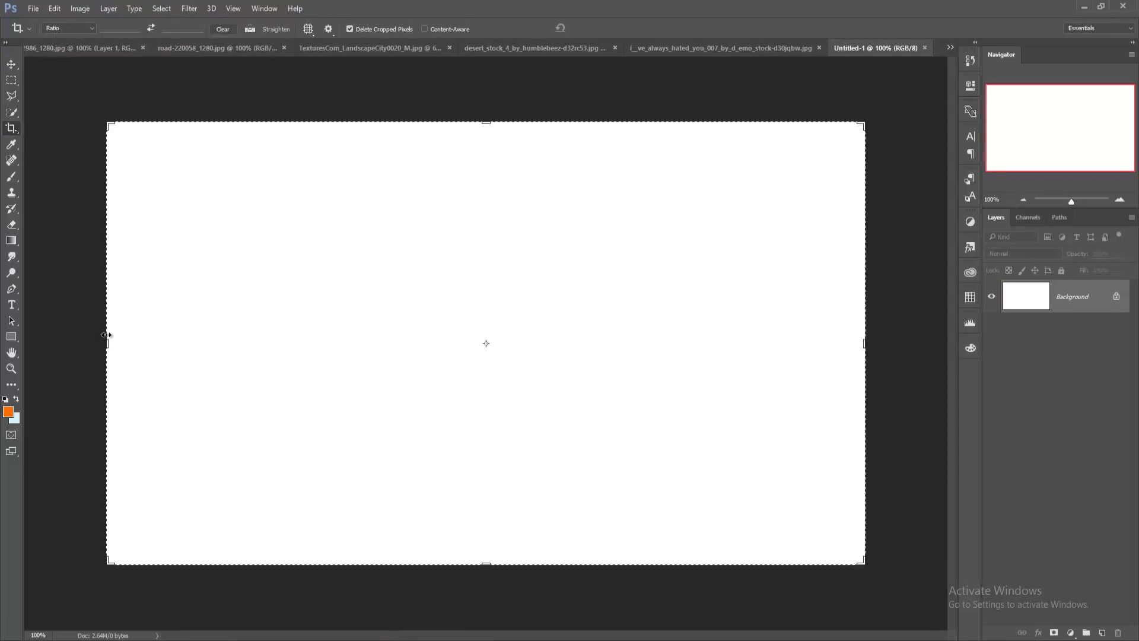
drag(107, 334, 197, 369)
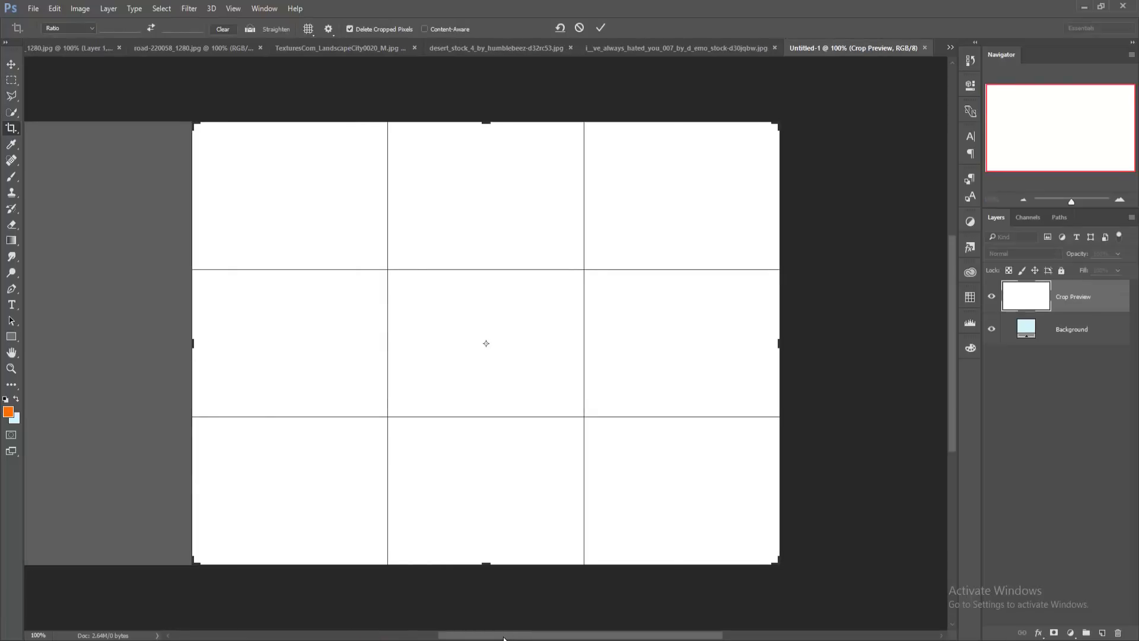
drag(504, 635, 484, 635)
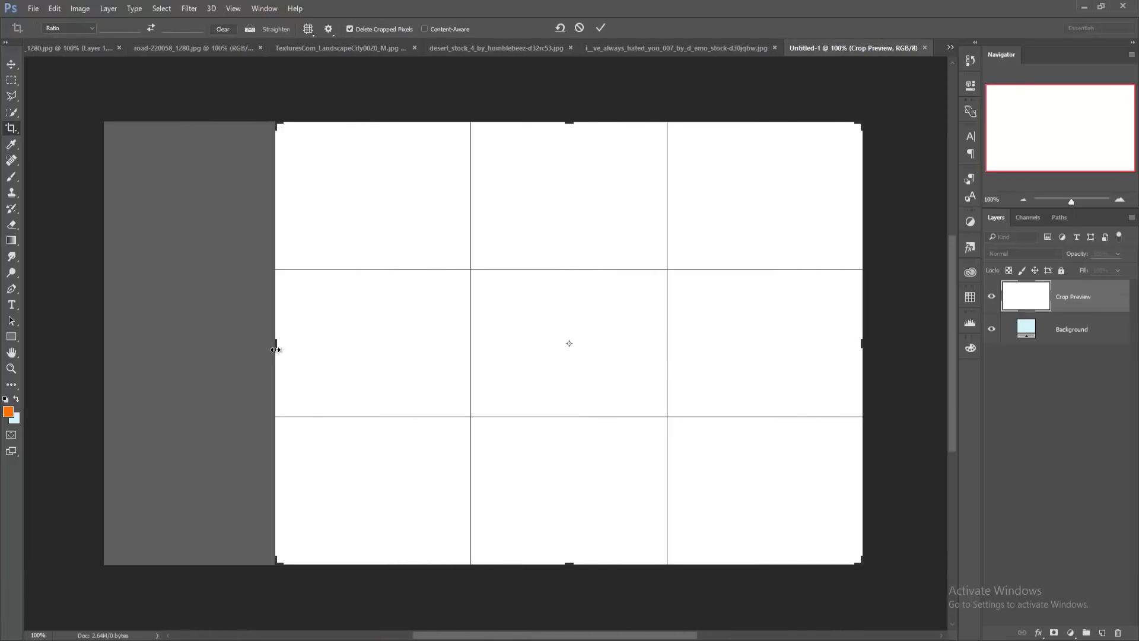
drag(275, 349, 289, 369)
click(601, 28)
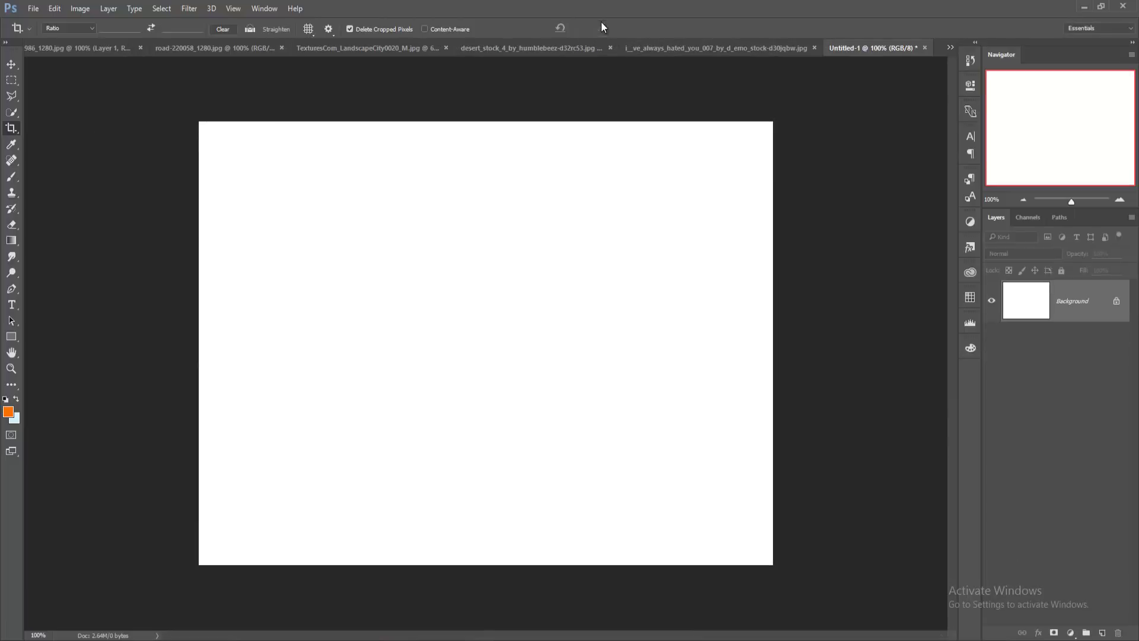
Step: Switch to road-220058_1280.jpg and Quick Select the road and fields below the horizon
click(16, 70)
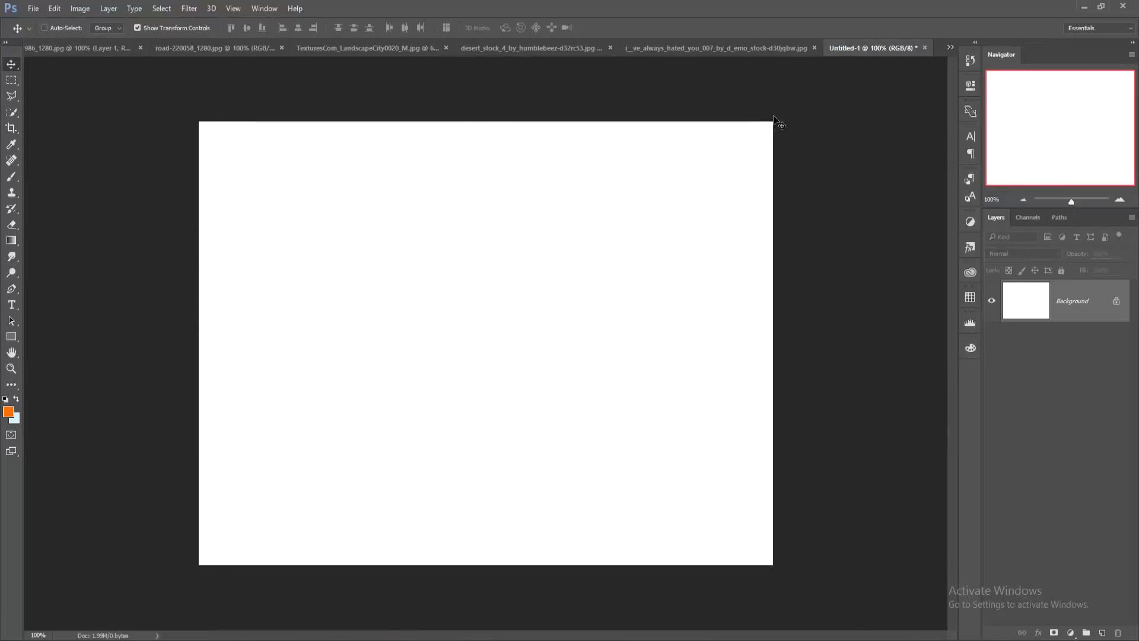
click(950, 49)
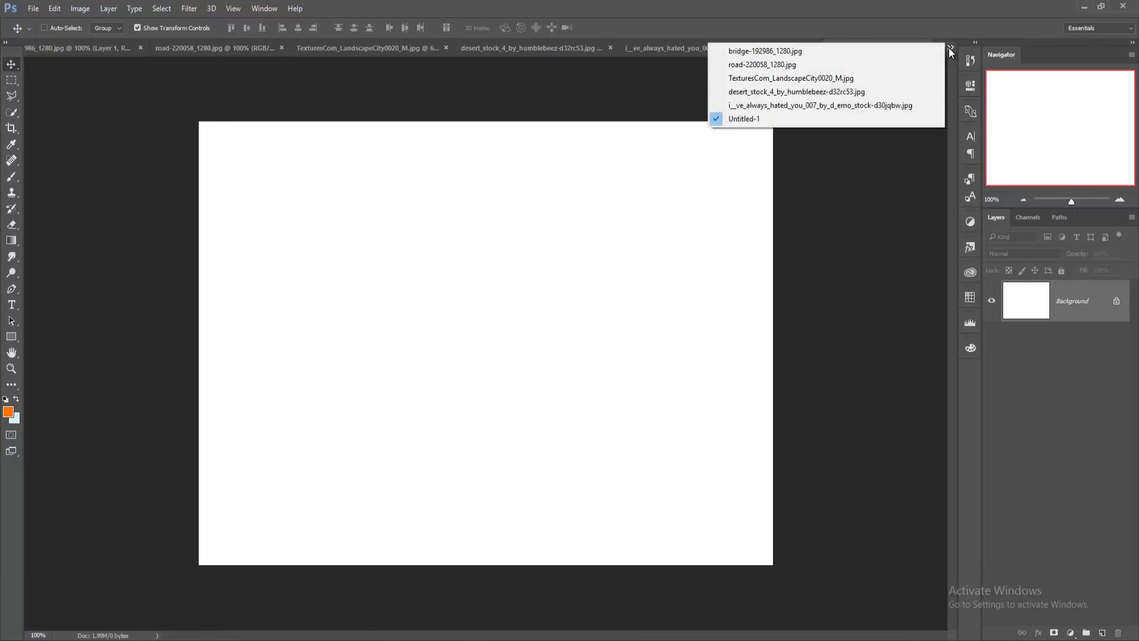
click(799, 65)
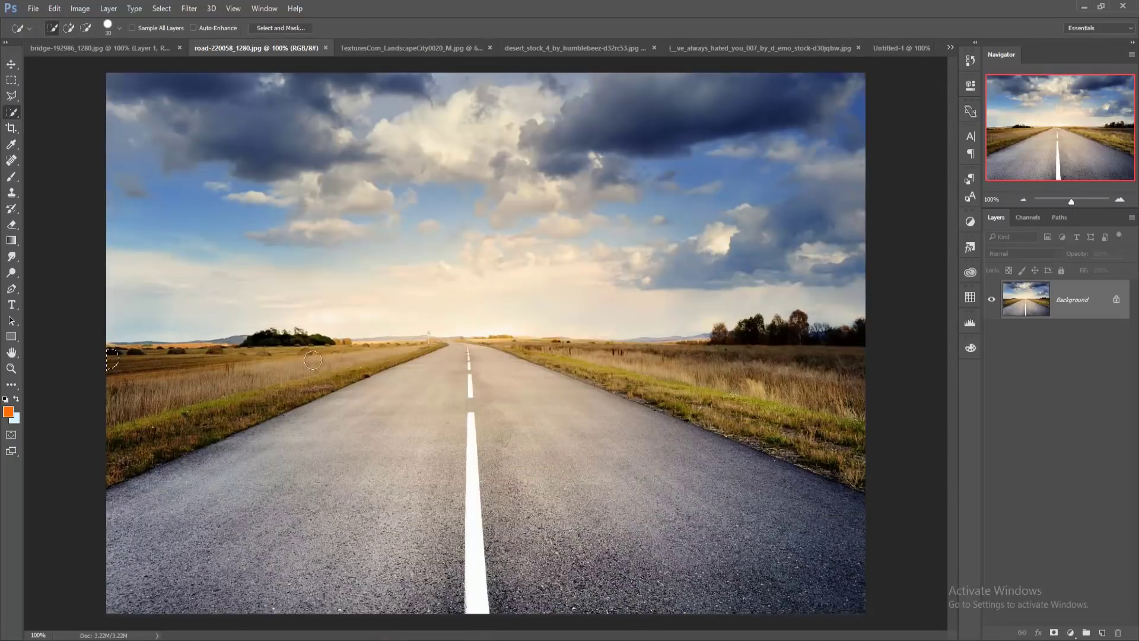
drag(312, 359, 767, 463)
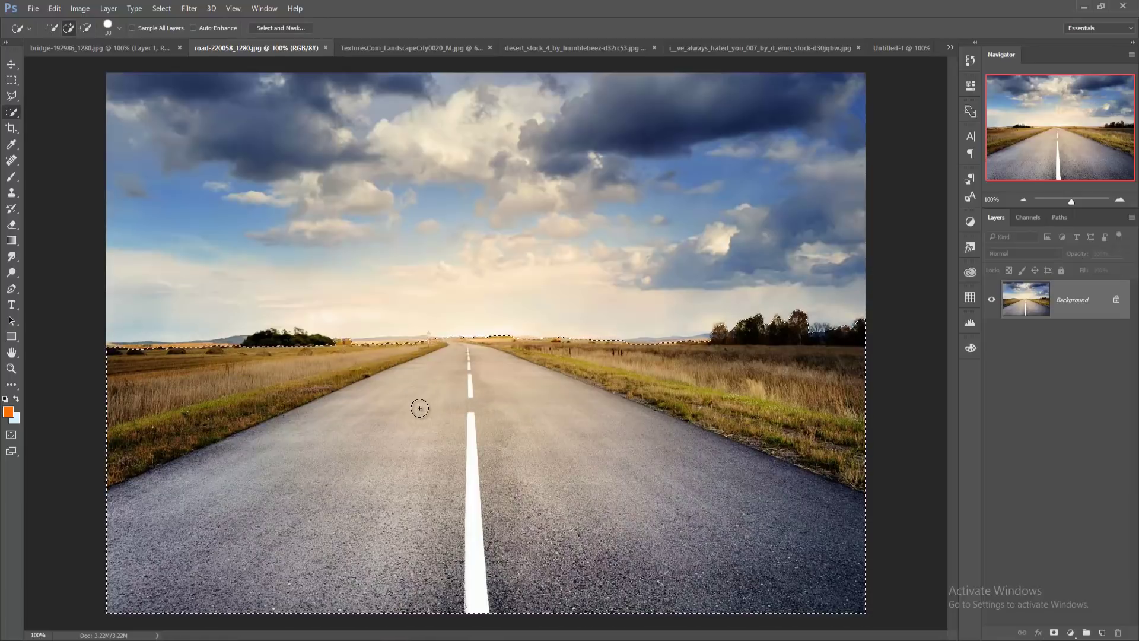
click(11, 64)
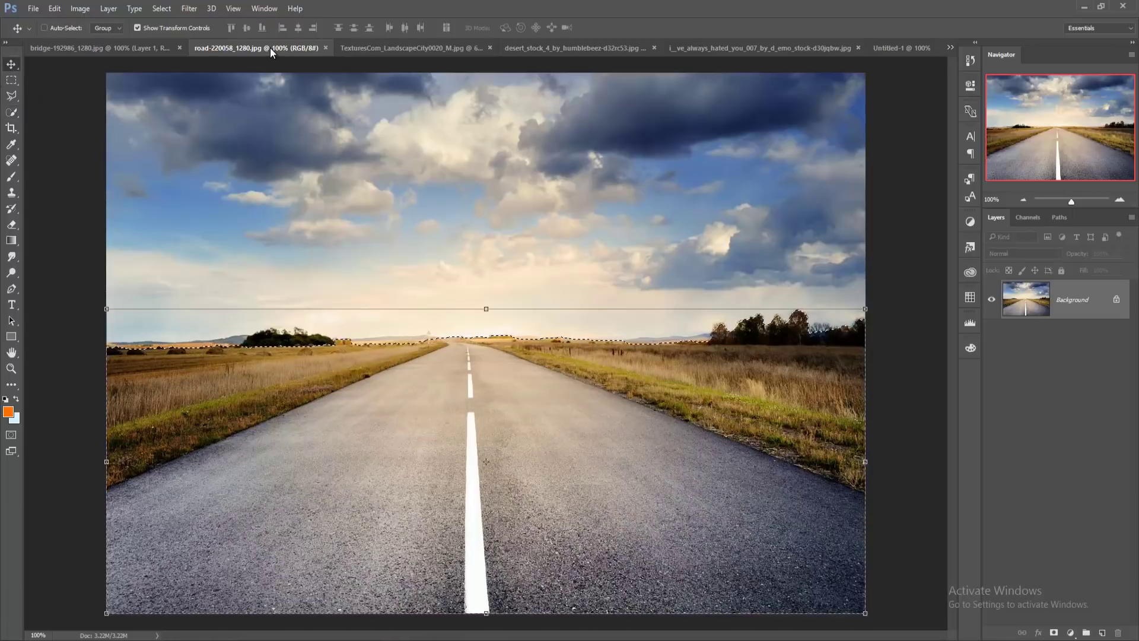
Step: Drag the selected road into Untitled-1 as Layer 1 and close the road window
mouse_move(270, 48)
mouse_down()
mouse_move(264, 97)
mouse_move(744, 169)
mouse_up()
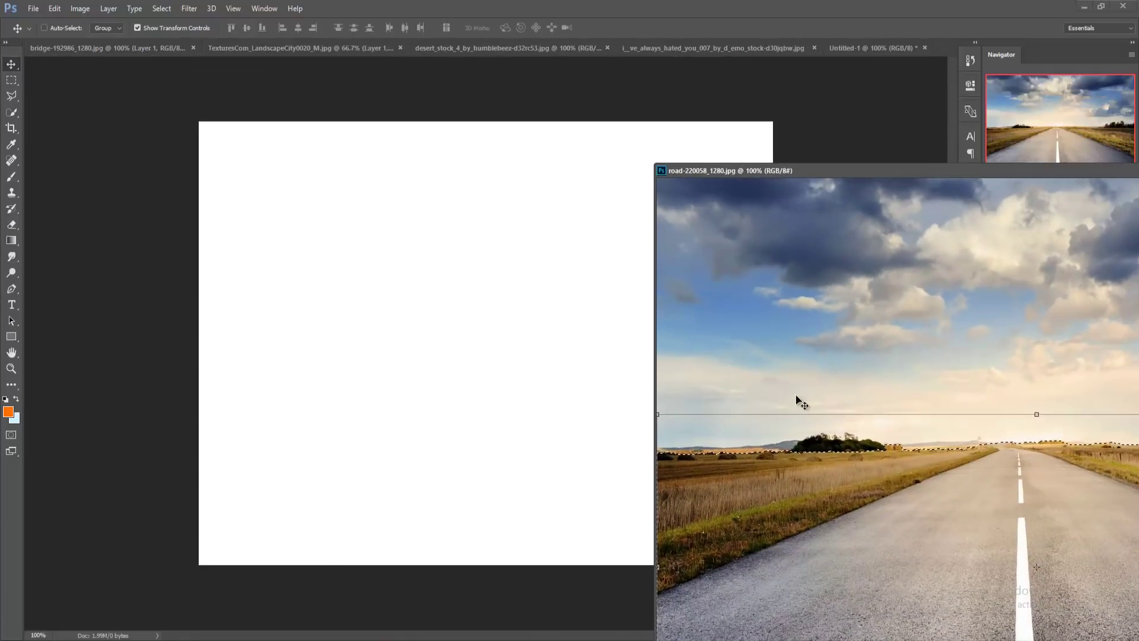
drag(382, 375, 381, 376)
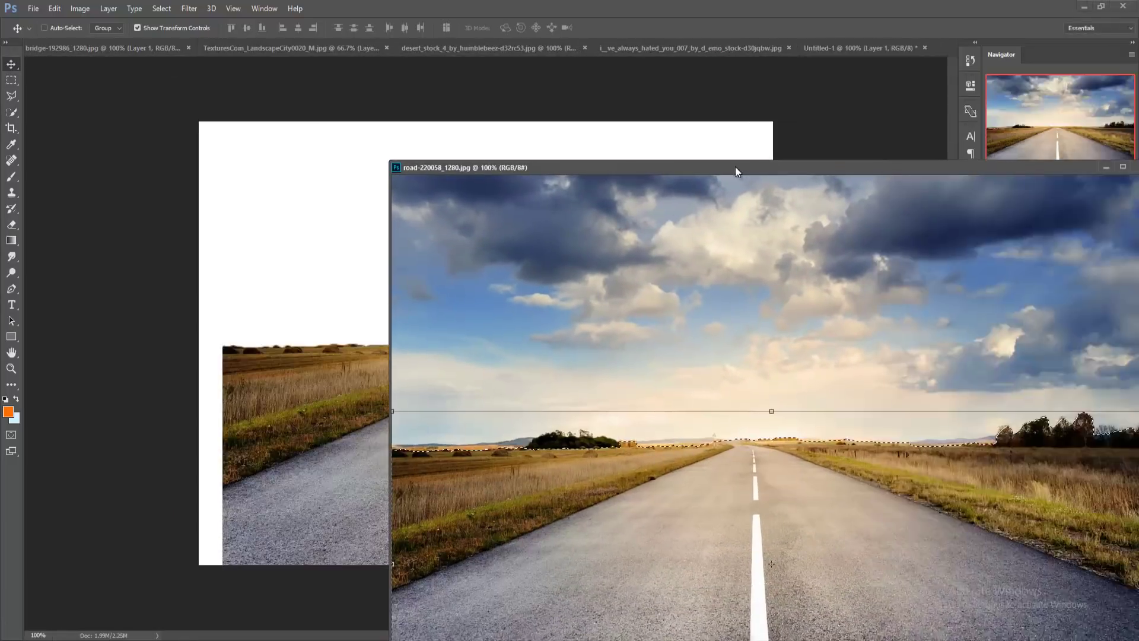
drag(1061, 174, 727, 172)
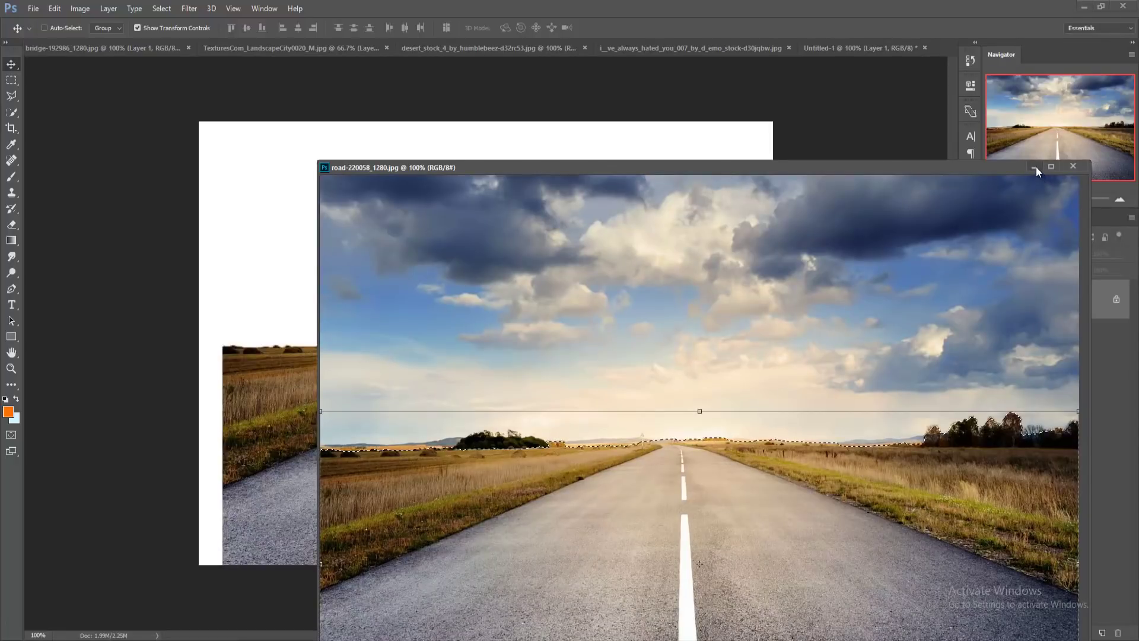
key(ctrl+w)
Step: Align the road layer's bottom with the canvas bottom, then bring up the city skyline photo
drag(563, 382, 482, 353)
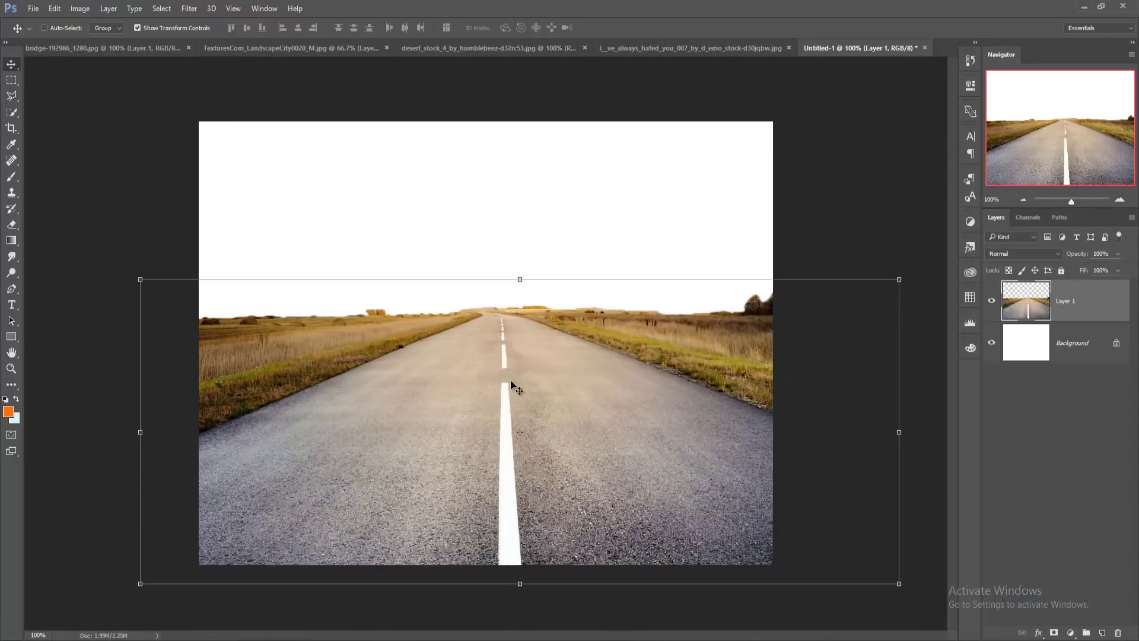
drag(530, 389, 526, 364)
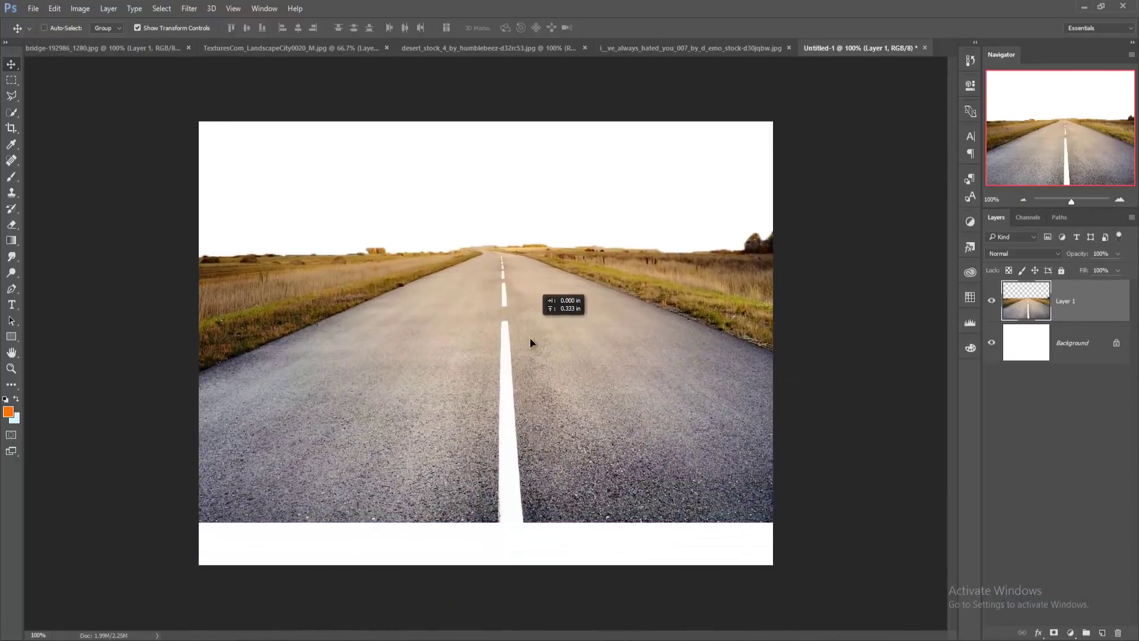
drag(526, 363, 525, 367)
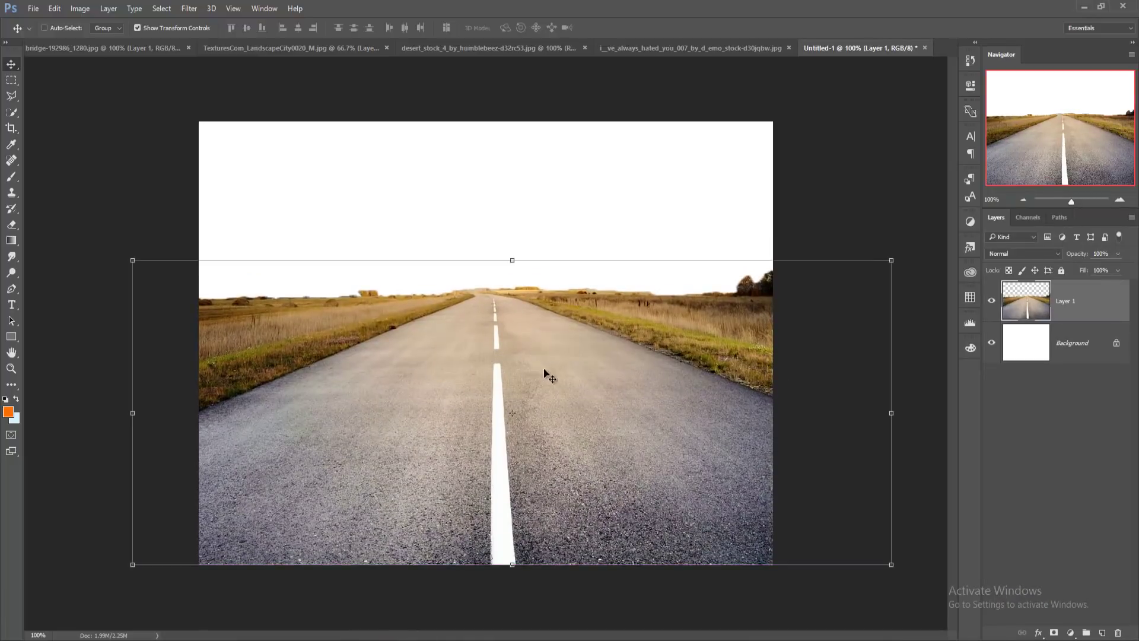
click(305, 47)
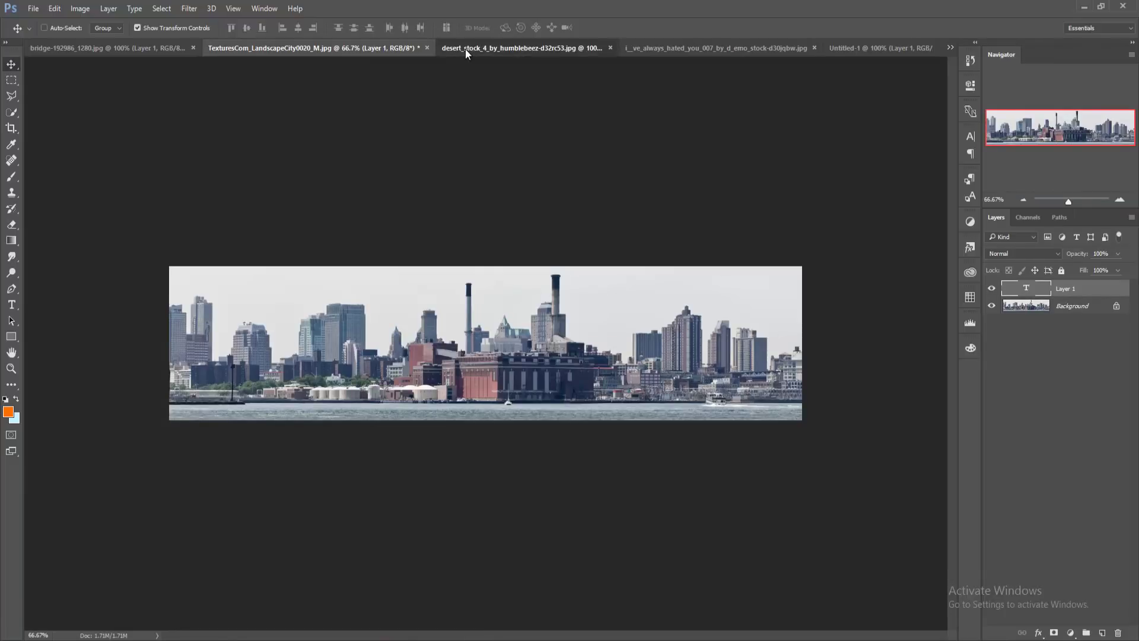
Step: Float the desert photo and Quick Select its mountains and ground without the sky
click(465, 48)
drag(484, 51, 560, 146)
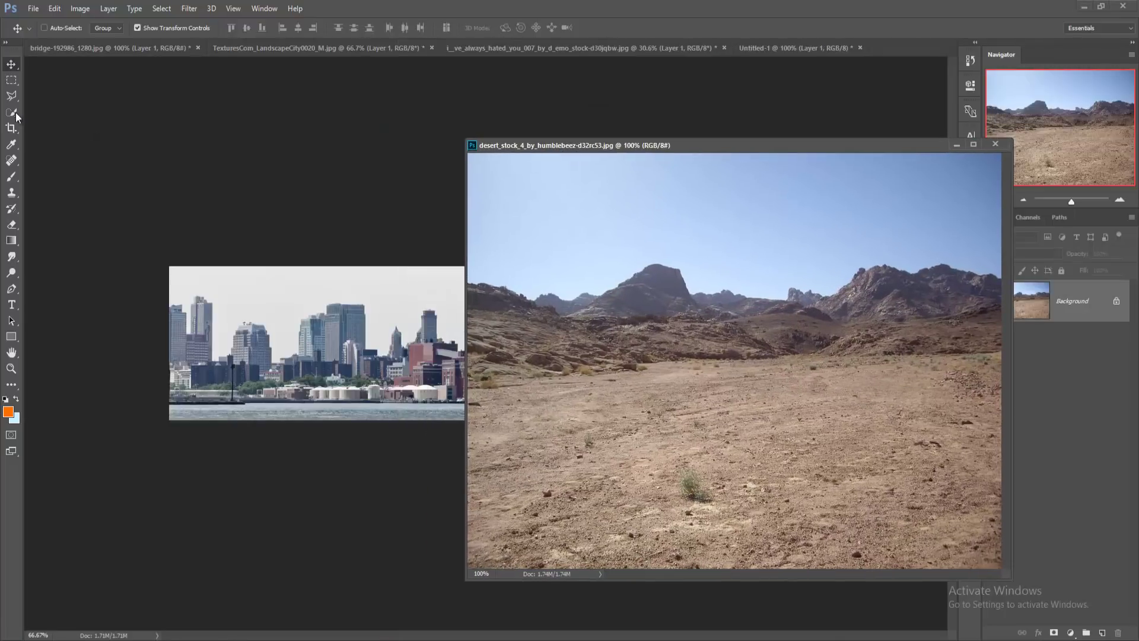
click(11, 112)
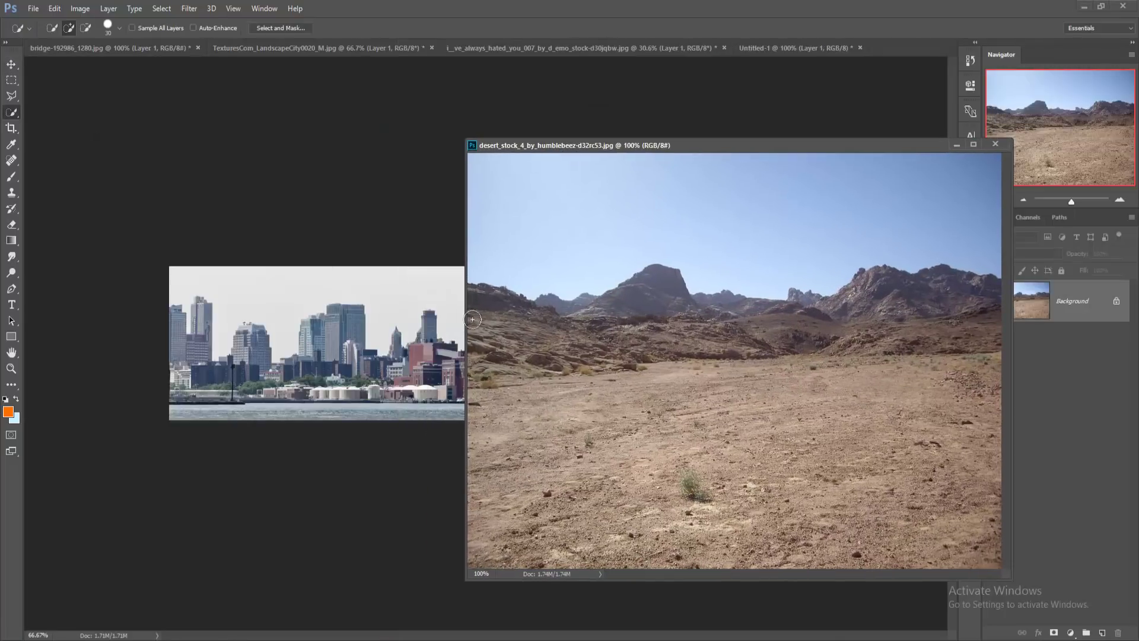
drag(568, 339, 894, 463)
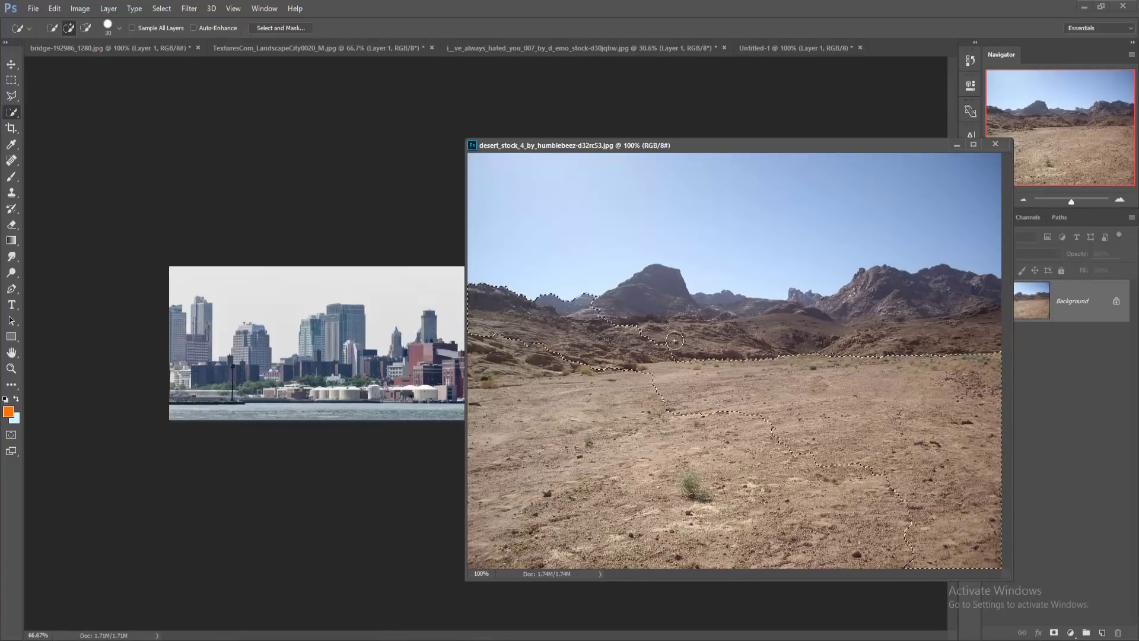
mouse_move(675, 341)
mouse_down()
mouse_move(660, 300)
mouse_move(821, 323)
mouse_move(923, 301)
mouse_move(596, 544)
mouse_move(579, 428)
mouse_move(519, 372)
mouse_move(550, 337)
mouse_up()
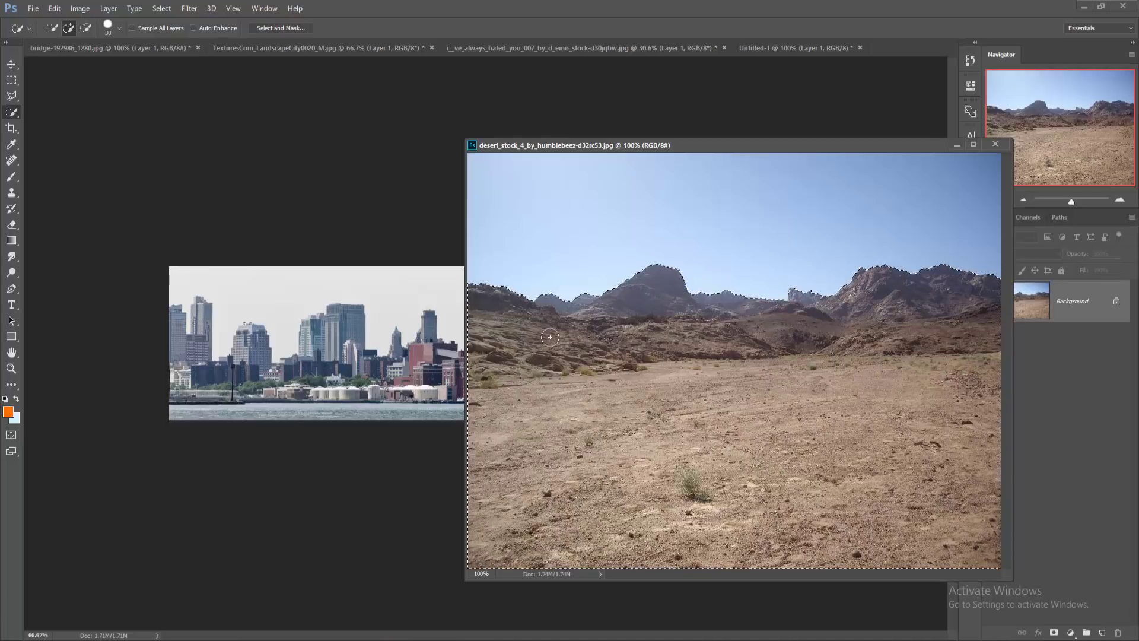
Step: Drag the desert selection into Untitled-1 as Layer 2 above the road
click(11, 64)
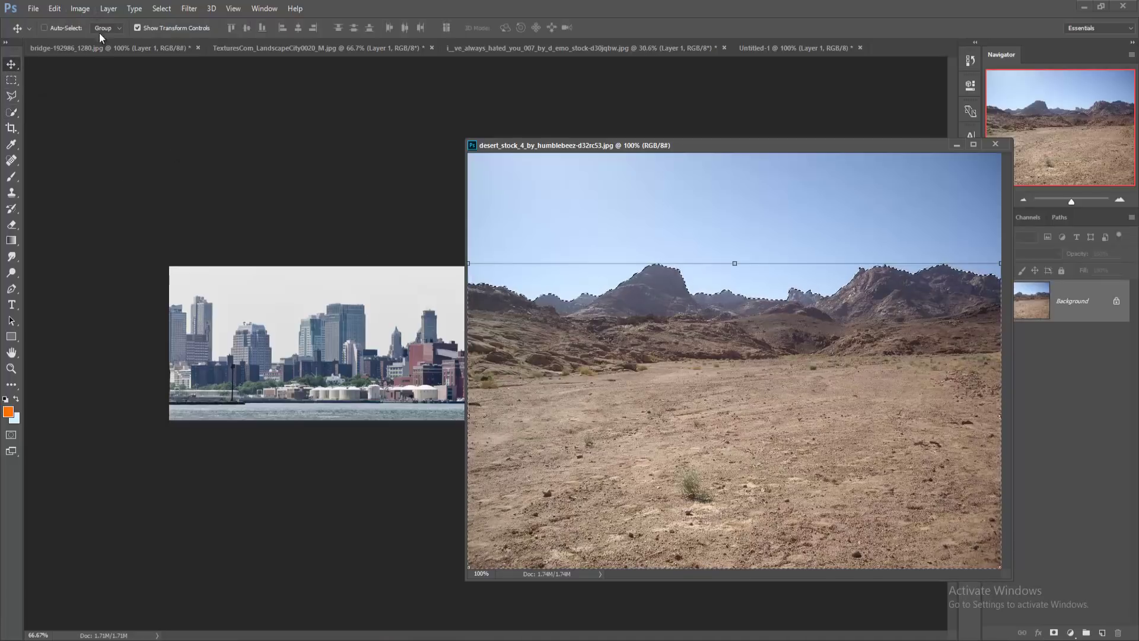
click(771, 50)
mouse_move(699, 375)
mouse_down()
mouse_move(777, 356)
mouse_move(421, 369)
mouse_up()
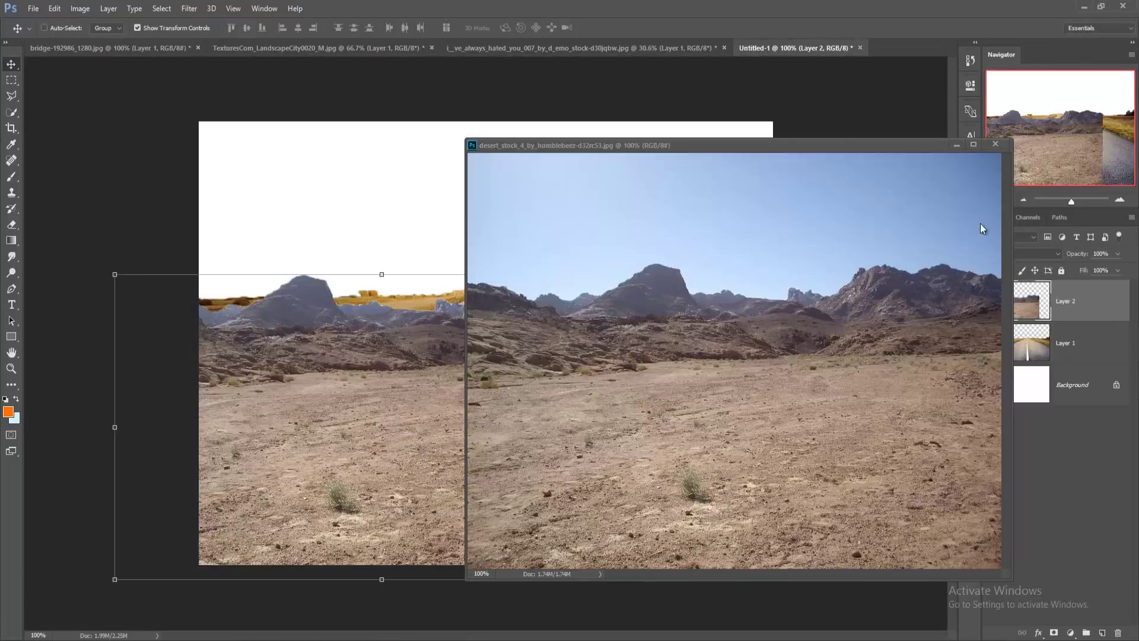
Step: Scale the desert layer to 111.78% width and 107.46% height and place it beneath the road layer
click(954, 144)
mouse_move(532, 325)
mouse_down()
mouse_move(596, 319)
mouse_move(582, 231)
mouse_up()
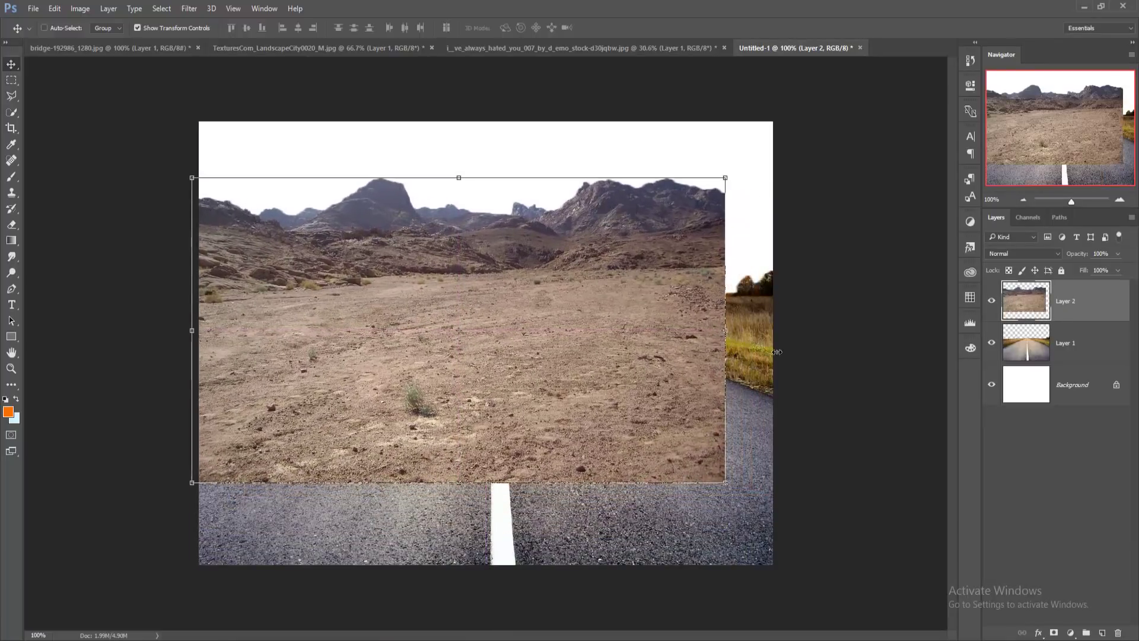
drag(725, 330, 787, 353)
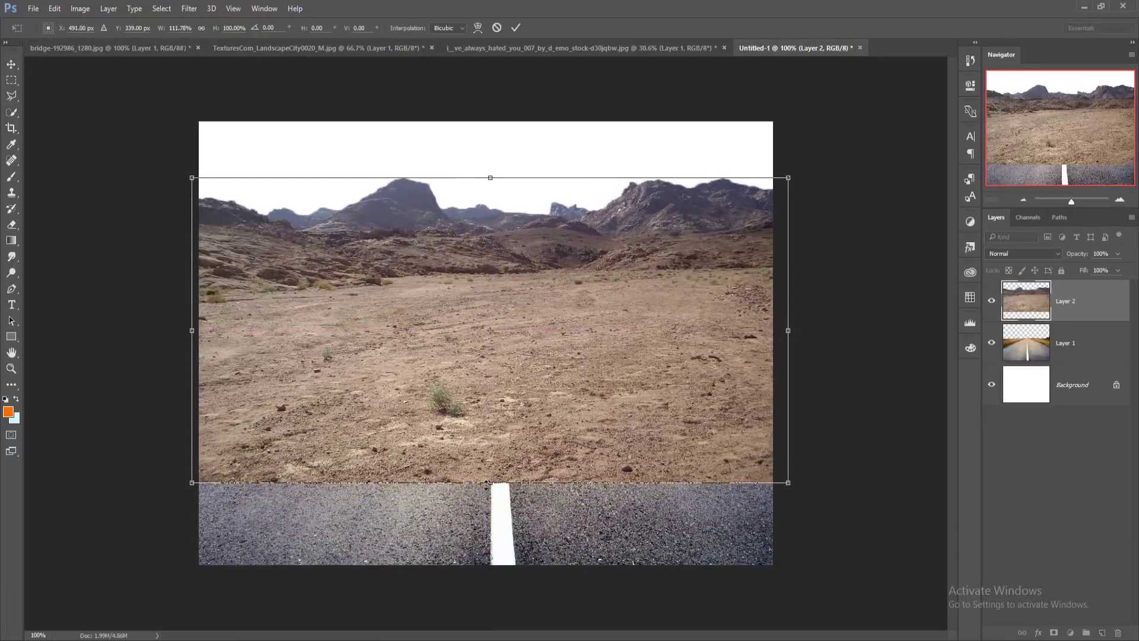
drag(487, 483, 490, 505)
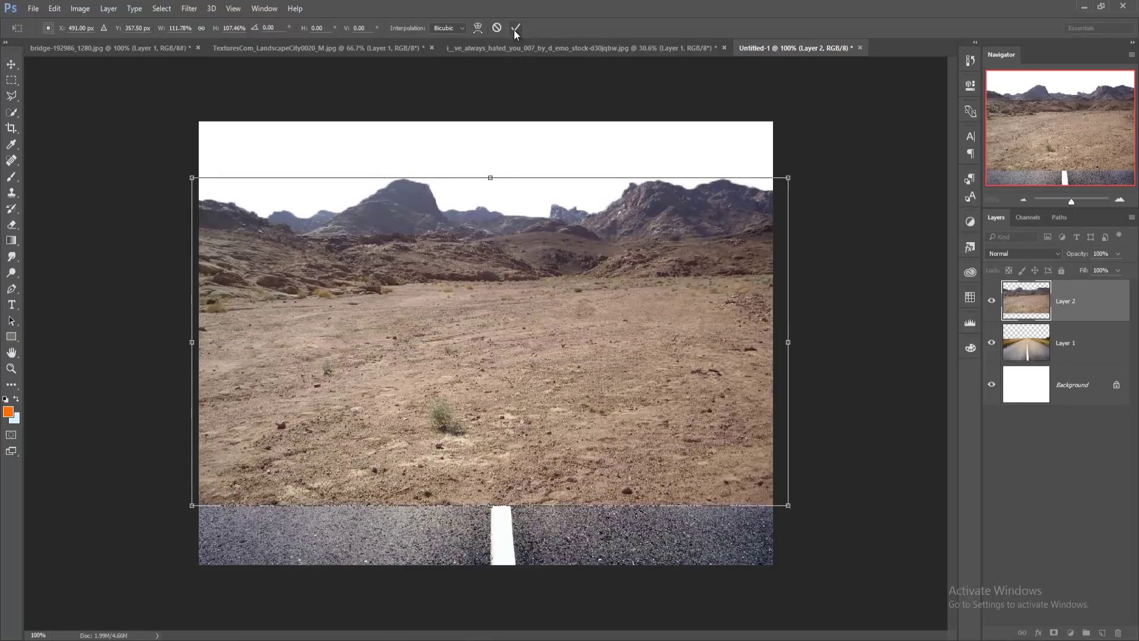
click(516, 30)
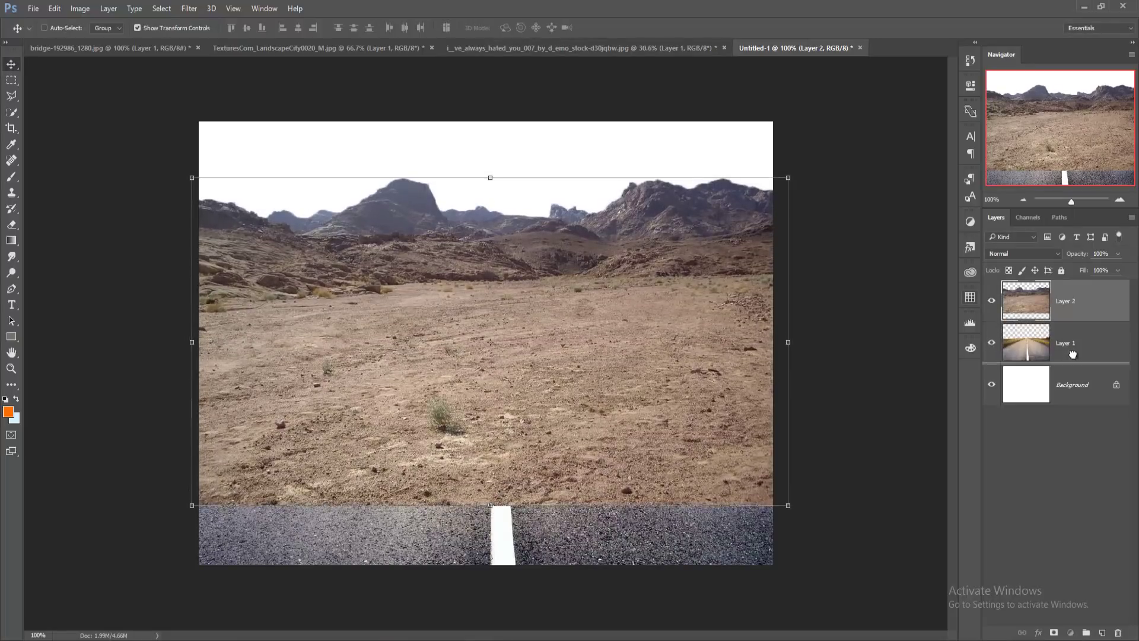
drag(1070, 321, 1042, 359)
drag(585, 255, 585, 265)
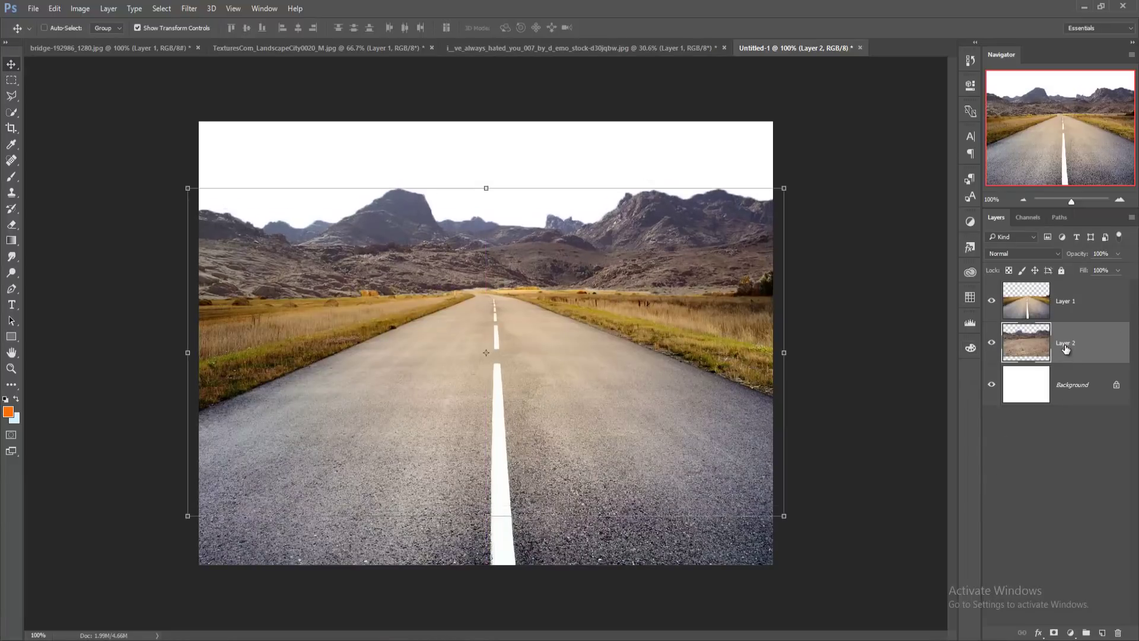
Step: Add a mask to the road layer and paint out the grass on the left side with a smaller brush
click(1073, 315)
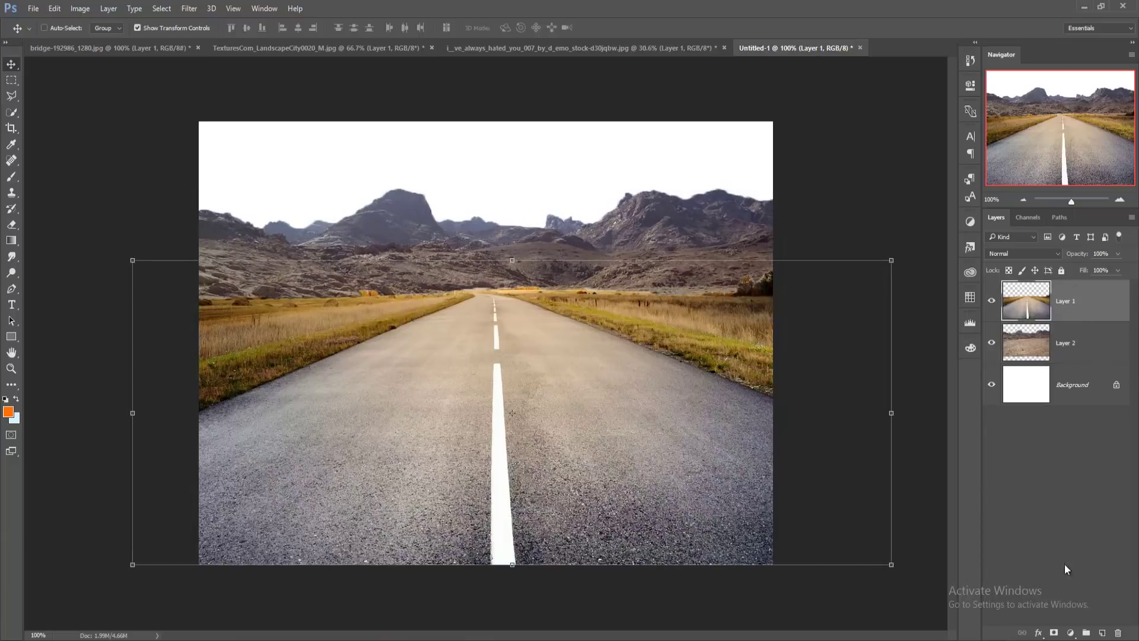
click(1055, 633)
click(10, 178)
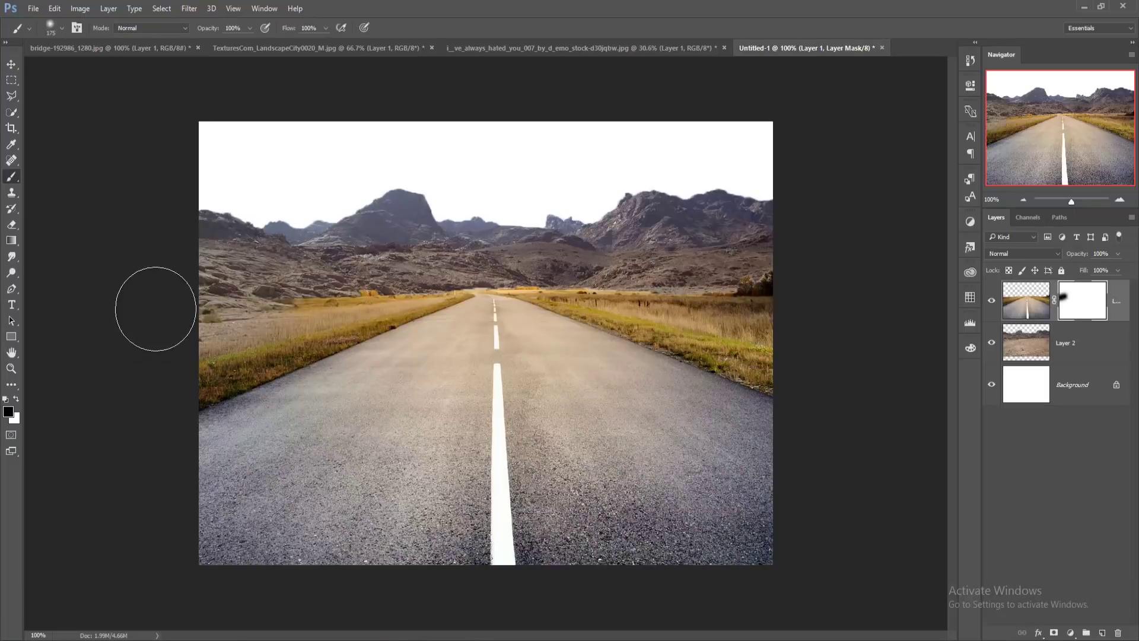
key(bracketleft)
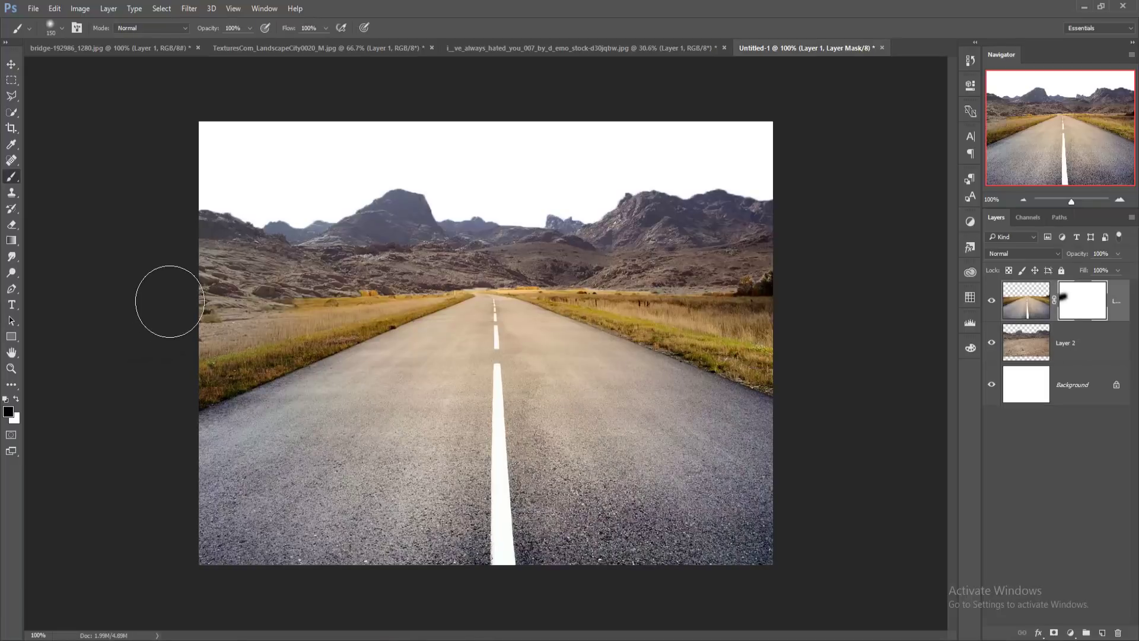
key(bracketleft)
key(bracketleft)
mouse_move(207, 344)
mouse_down()
mouse_move(260, 351)
mouse_move(190, 387)
mouse_up()
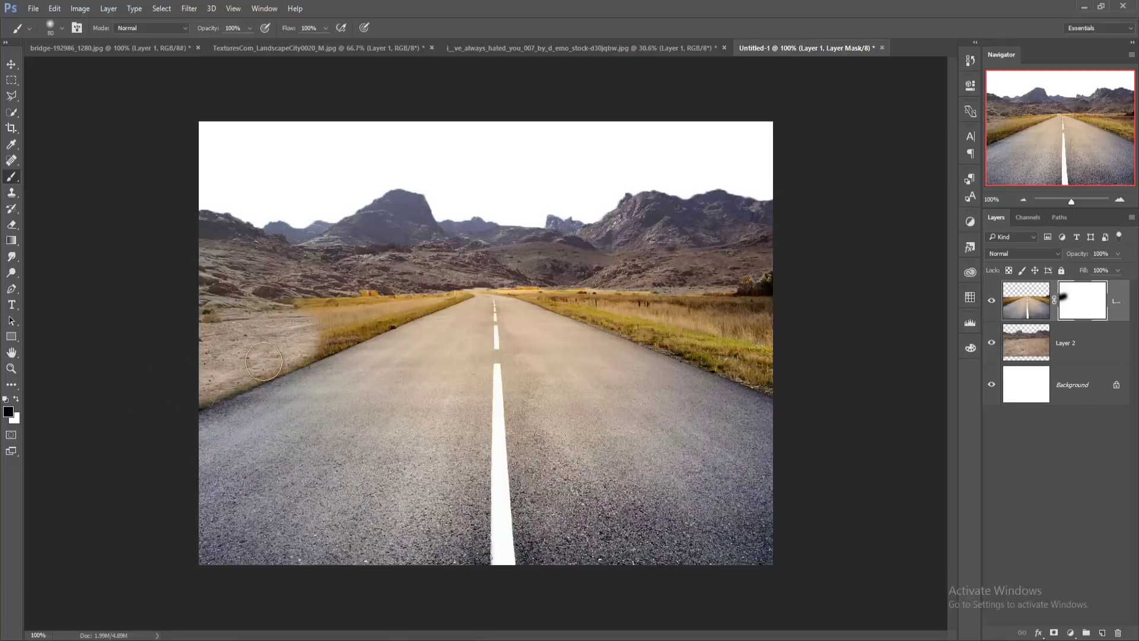
mouse_move(309, 337)
mouse_down()
mouse_move(469, 279)
mouse_move(350, 322)
mouse_move(380, 290)
mouse_up()
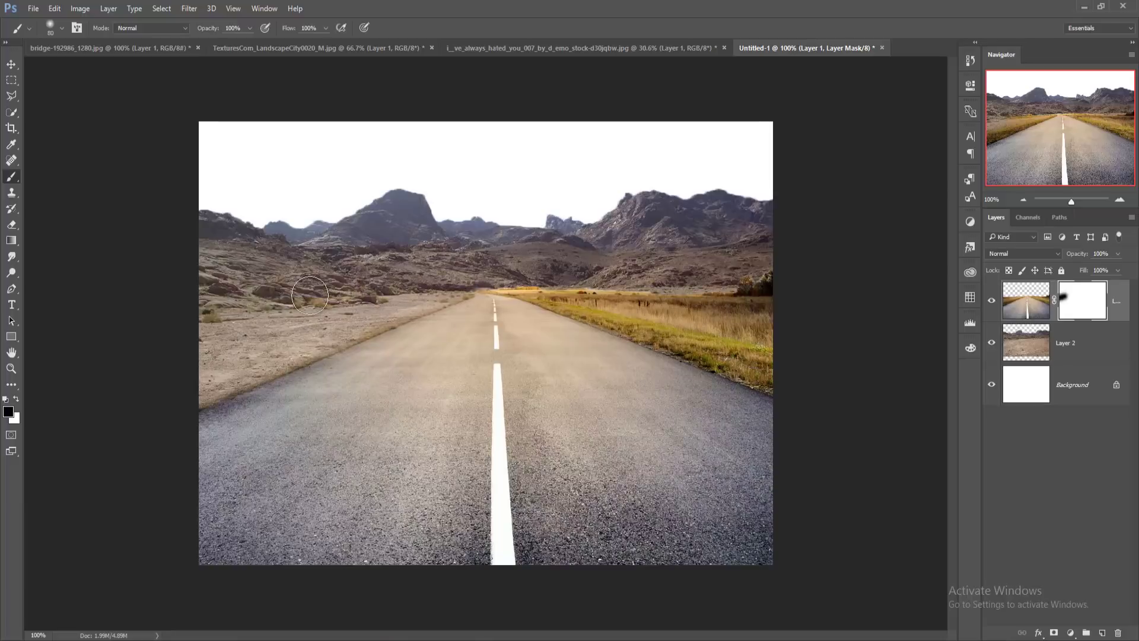
Step: Paint out the grass on the right side of the road up to the horizon
drag(493, 291, 796, 376)
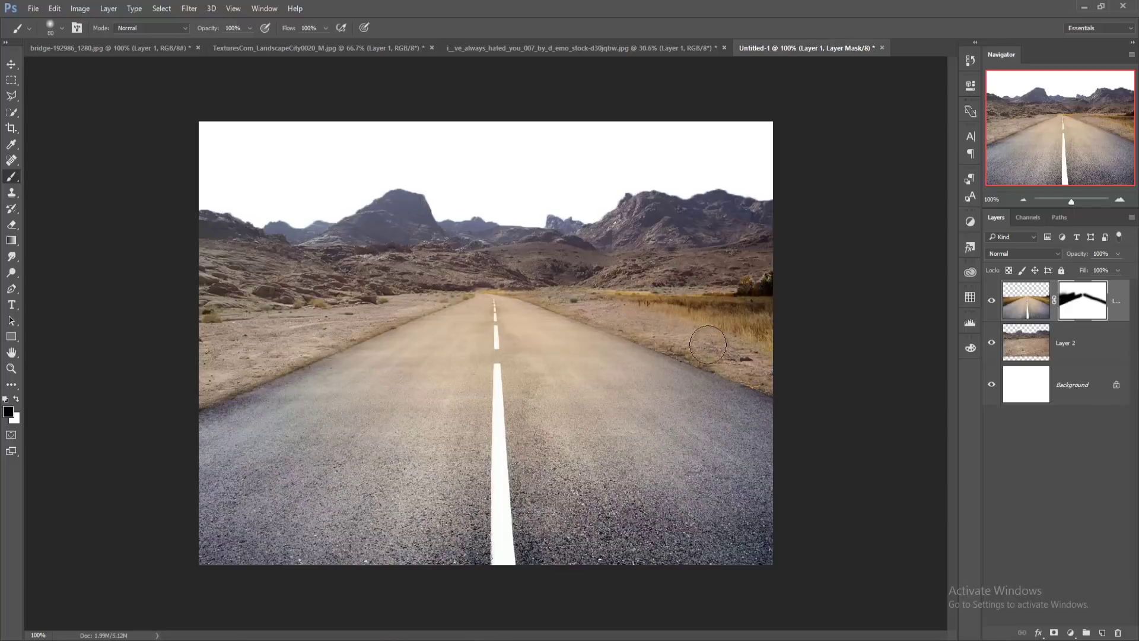
mouse_move(653, 321)
mouse_down()
mouse_move(592, 302)
mouse_move(736, 300)
mouse_move(752, 337)
mouse_up()
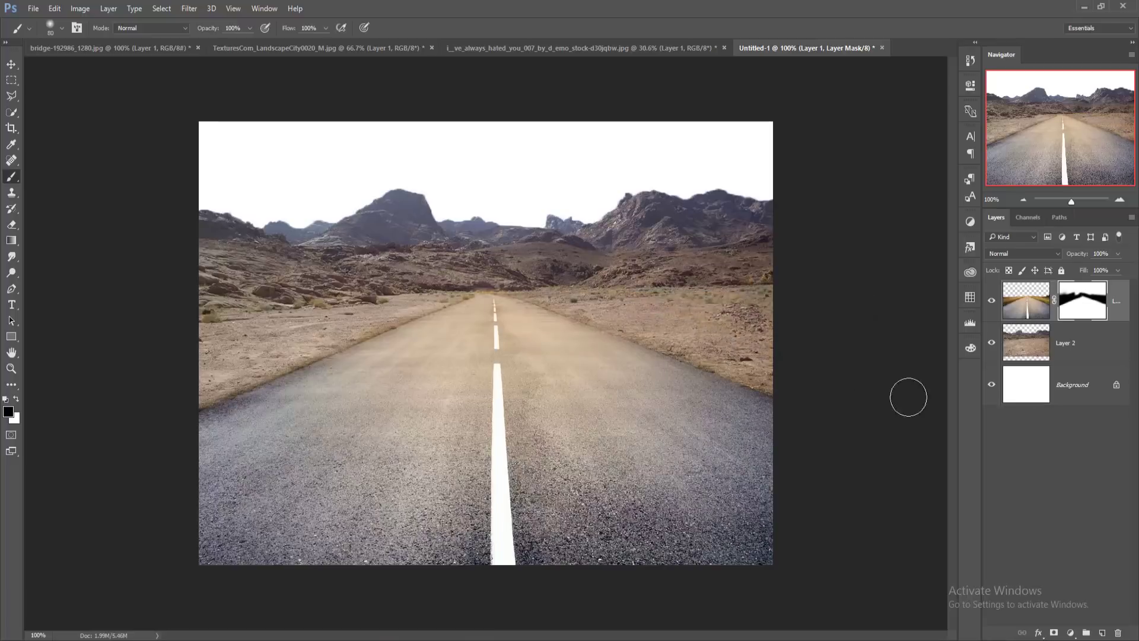
click(1088, 353)
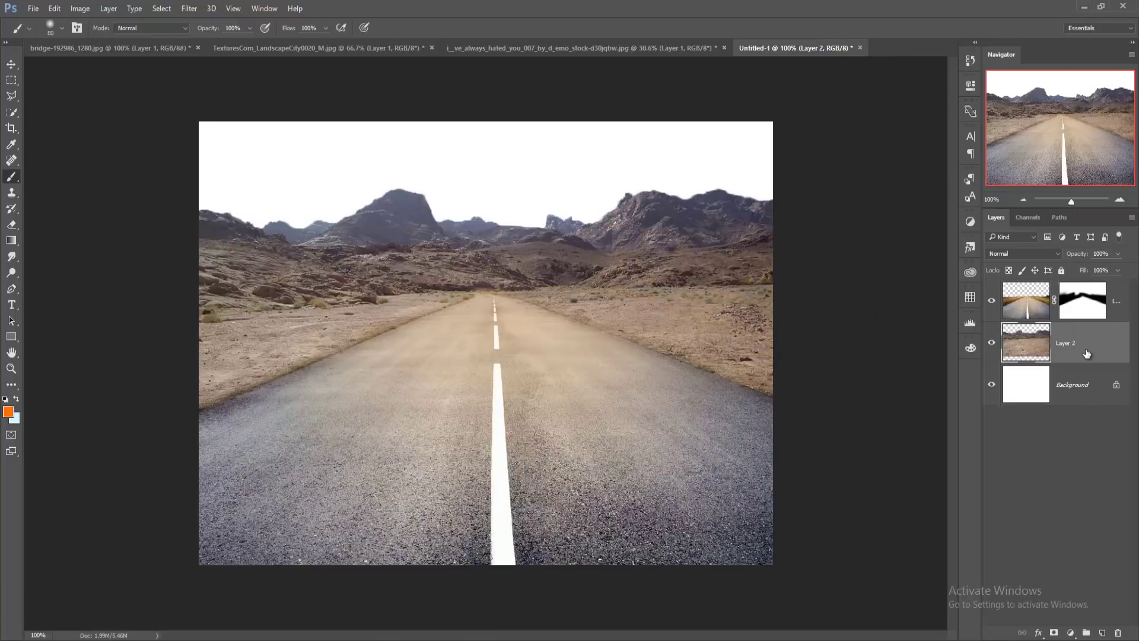
Step: Mask Layer 2 and paint black along the horizon to fade the mountains into white haze
click(1054, 633)
mouse_move(214, 219)
mouse_down()
mouse_move(315, 190)
mouse_move(198, 193)
mouse_move(676, 210)
mouse_move(623, 190)
mouse_move(465, 224)
mouse_move(165, 247)
mouse_move(232, 257)
mouse_move(804, 248)
mouse_move(647, 227)
mouse_move(224, 231)
mouse_move(811, 249)
mouse_move(716, 260)
mouse_move(811, 262)
mouse_move(191, 267)
mouse_up()
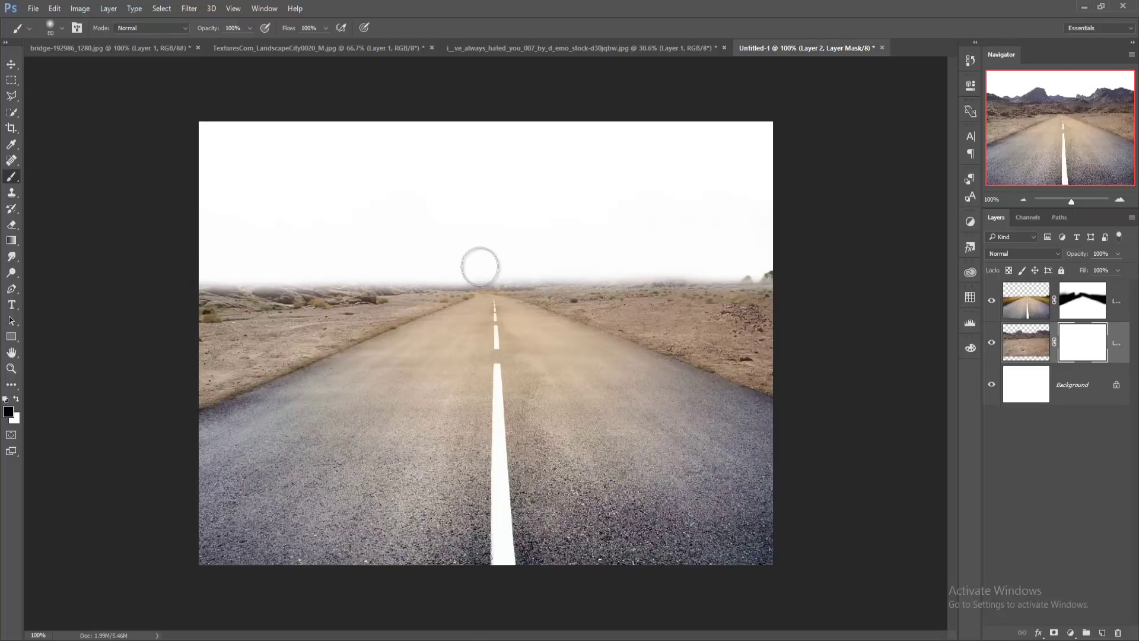
drag(480, 267, 885, 269)
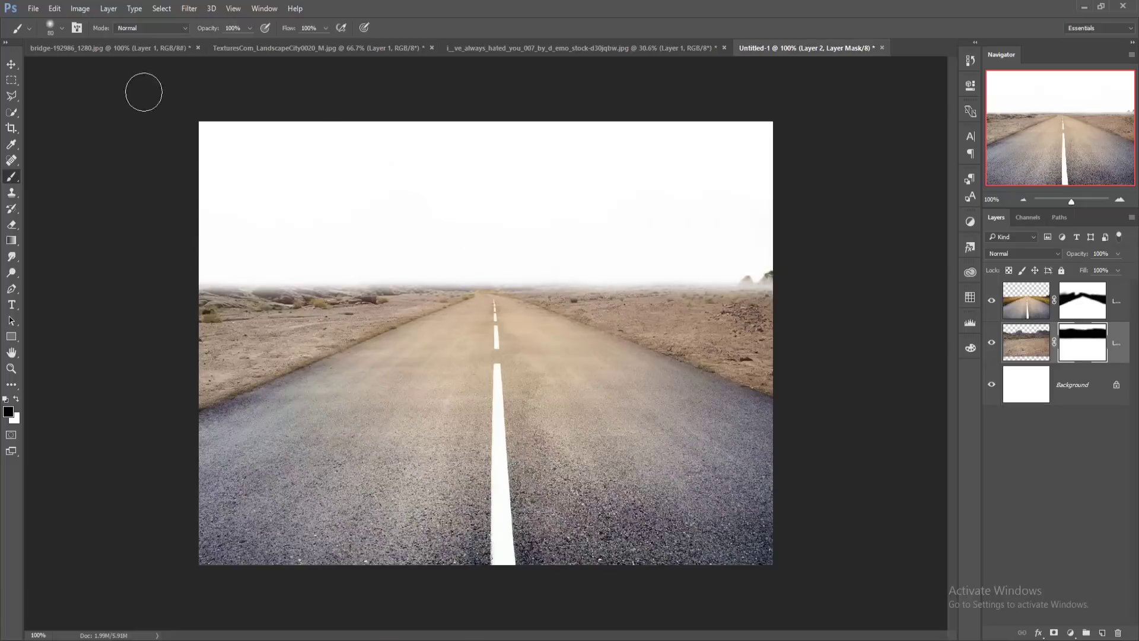
Step: Switch to the city skyline image and delete its extra layer
click(10, 66)
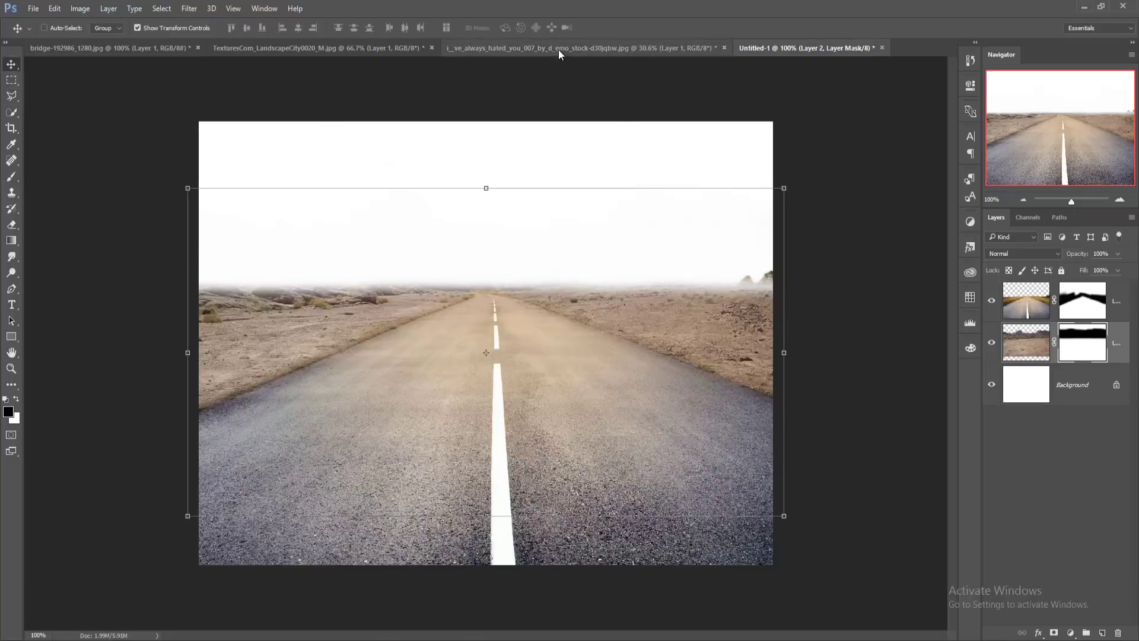
click(245, 48)
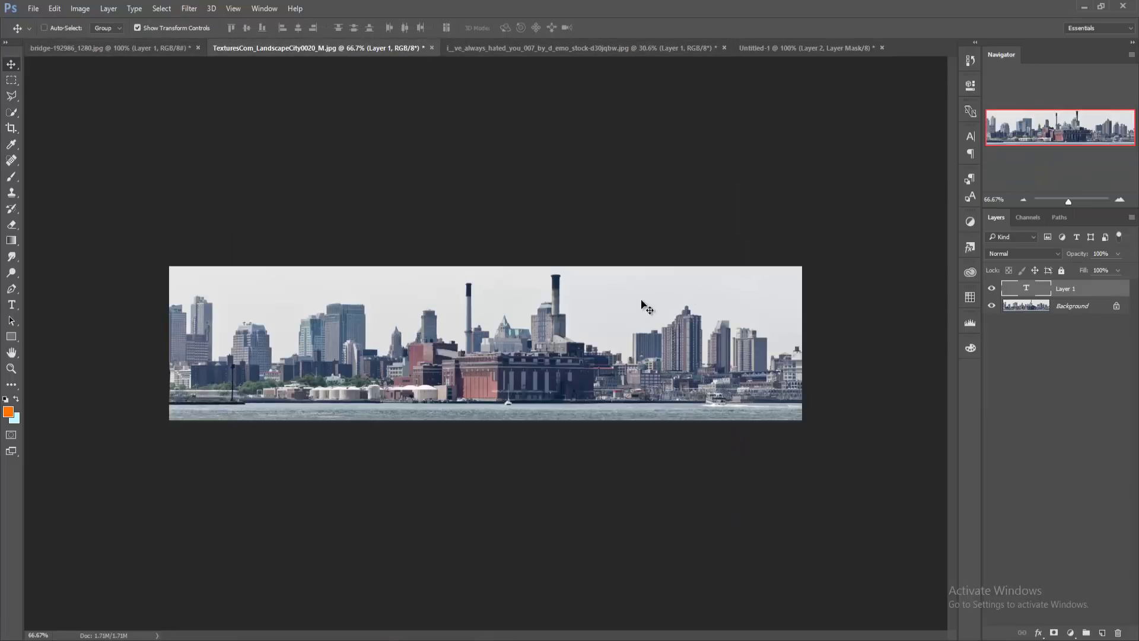
key(Delete)
Step: Select the buildings and water by Color Range on the sky, refining with Quick Selection, then inverting
key(w)
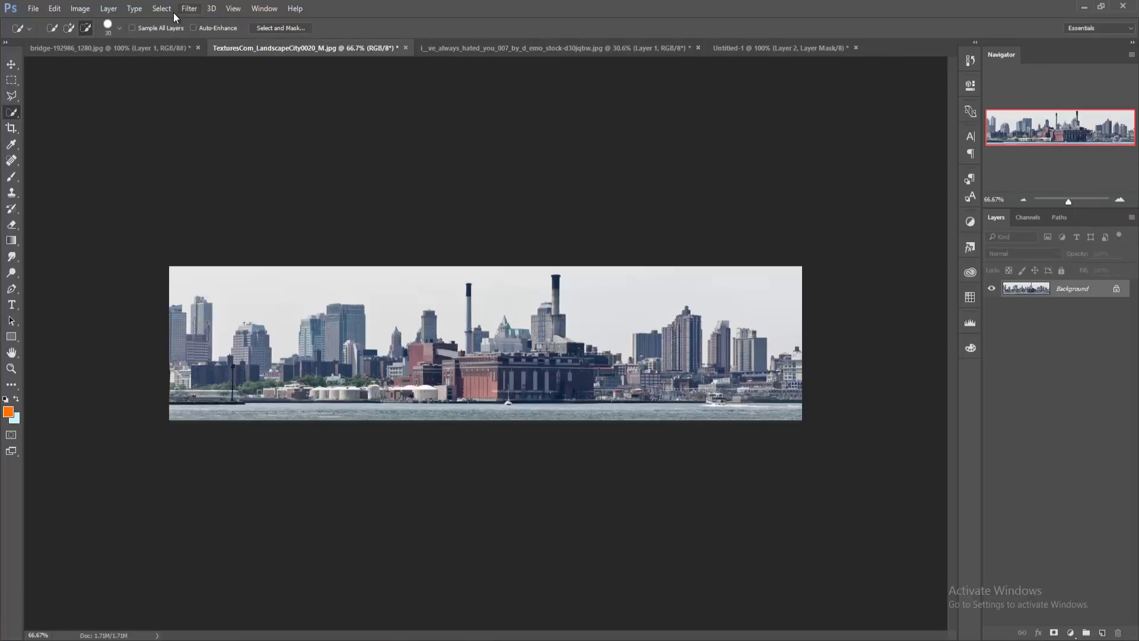
click(163, 11)
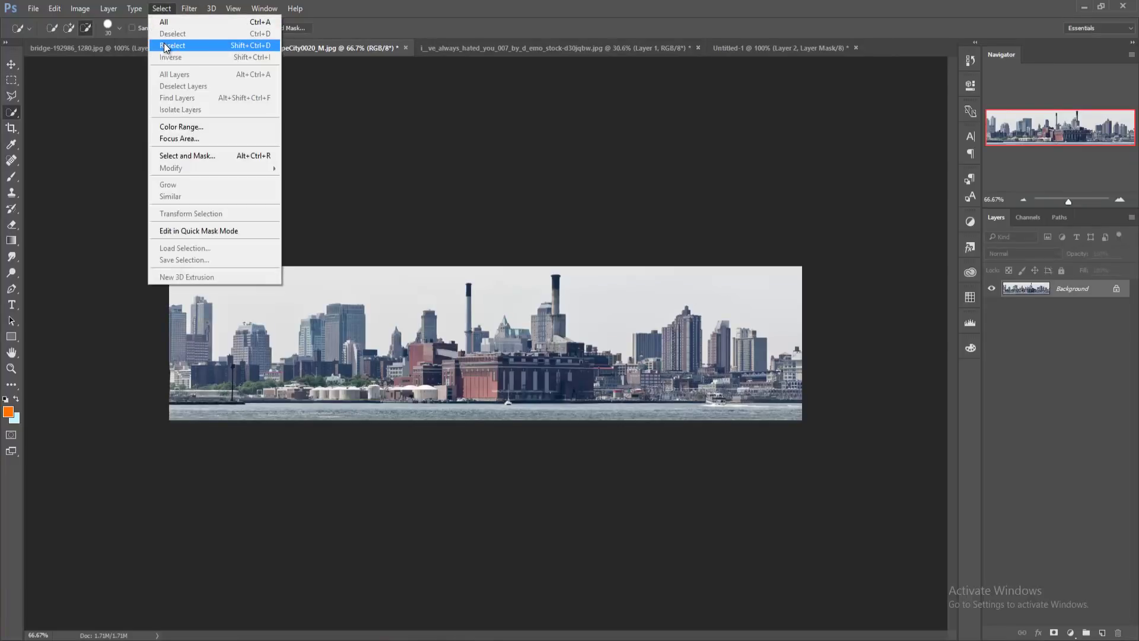
click(173, 127)
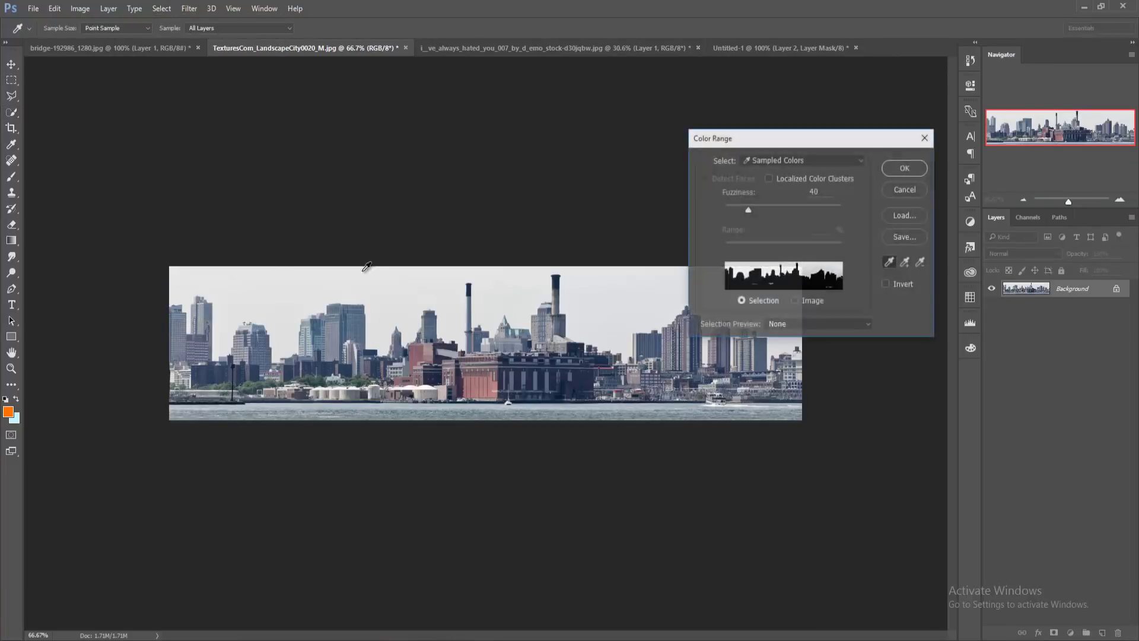
click(385, 283)
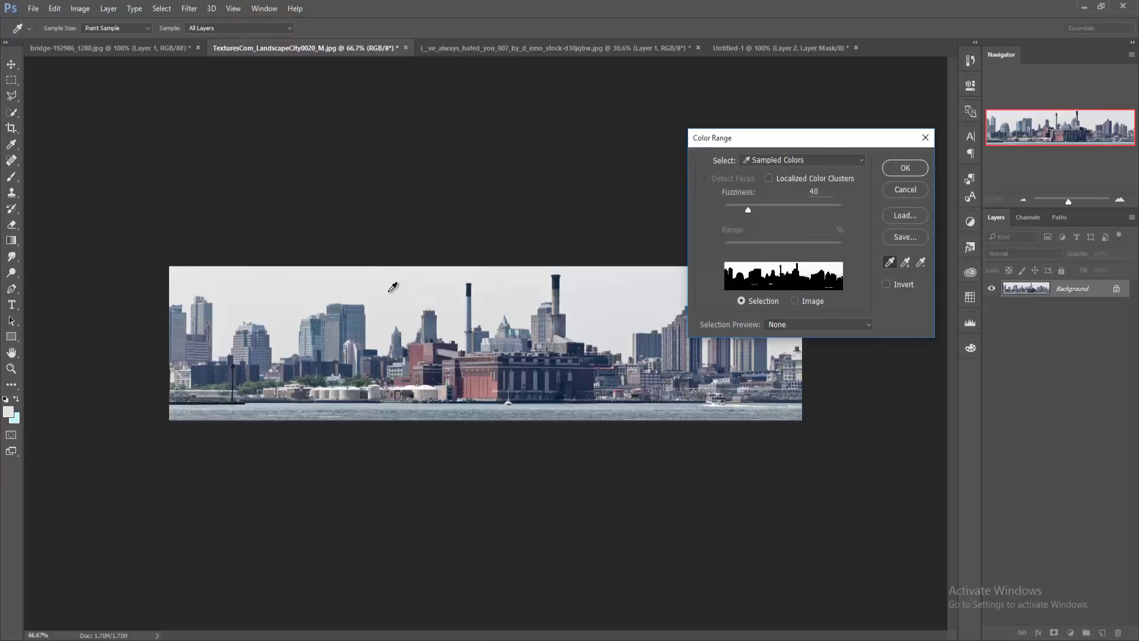
click(895, 169)
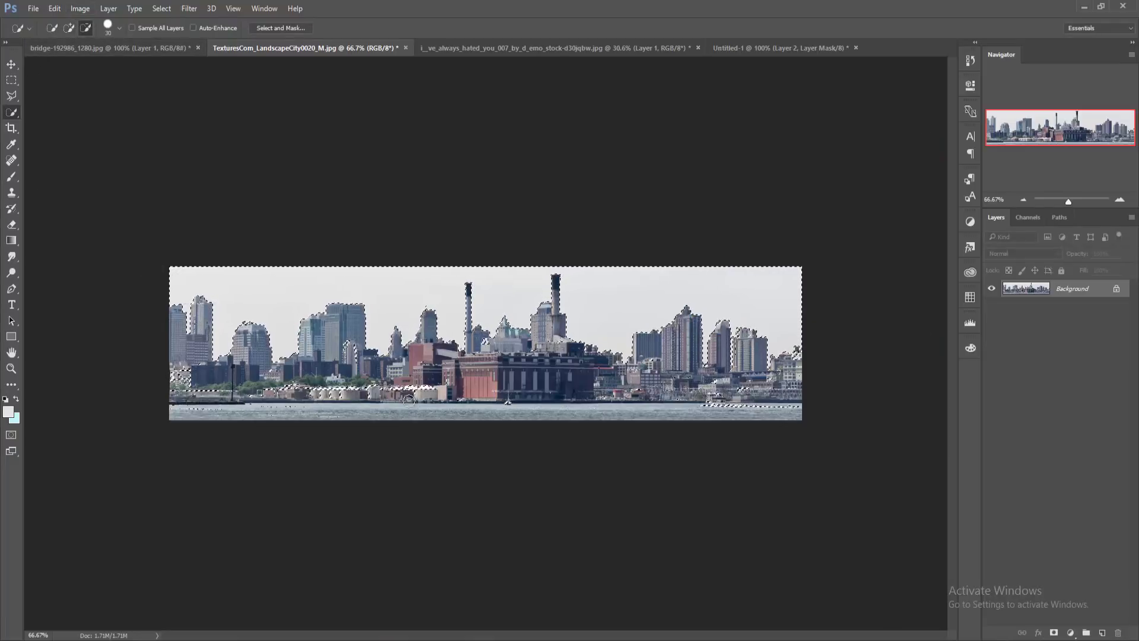
drag(381, 387, 303, 393)
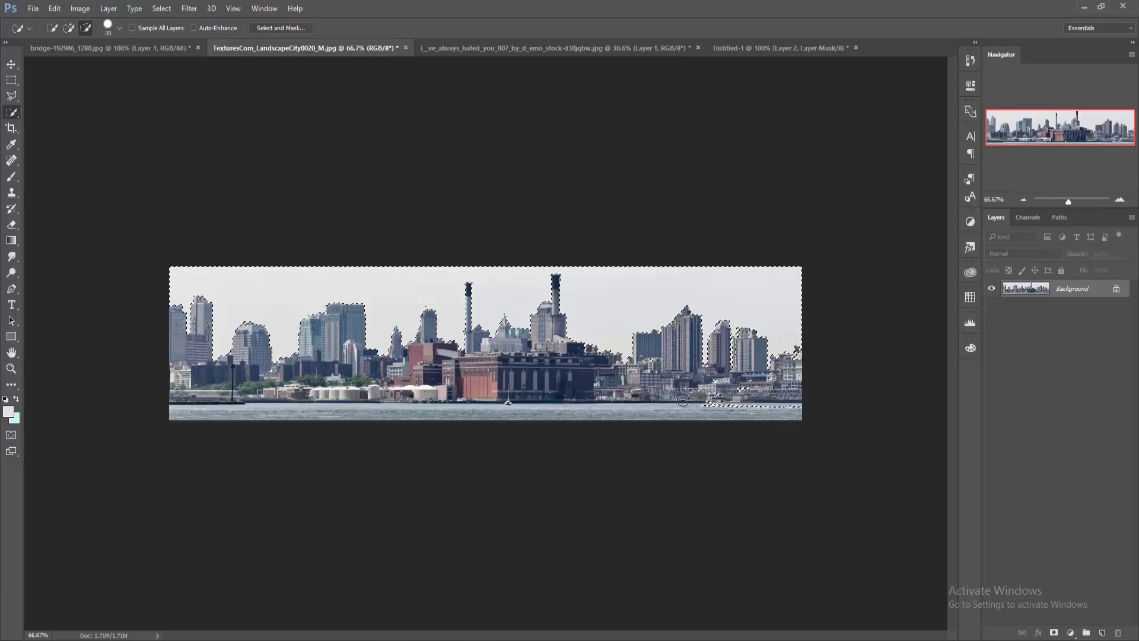
drag(683, 401, 768, 393)
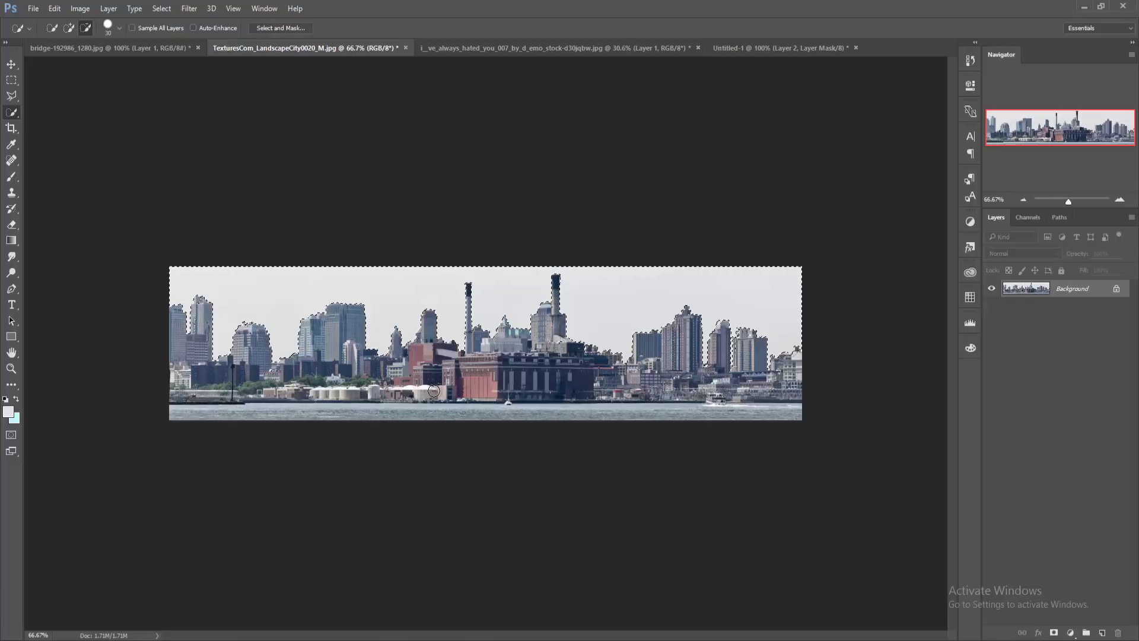
click(163, 9)
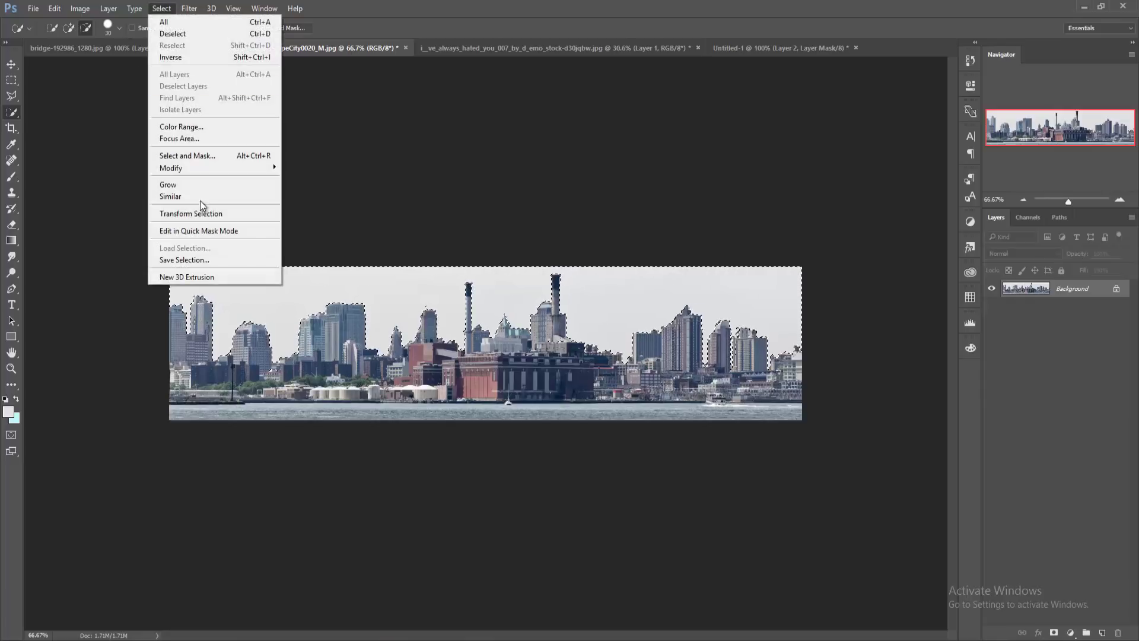
click(180, 62)
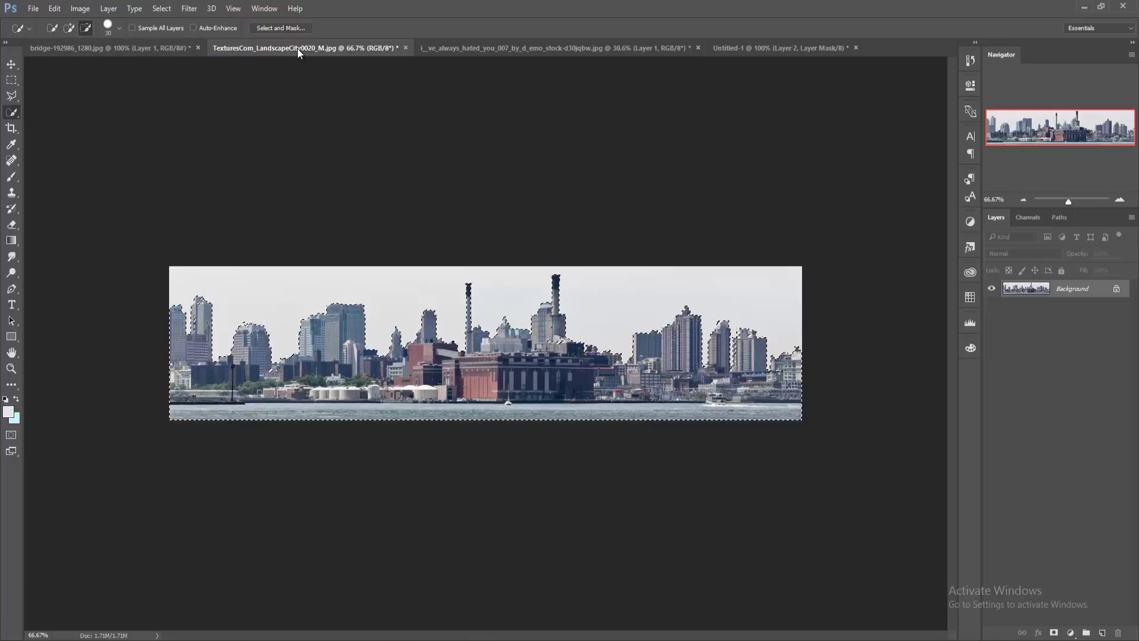
Step: Drag the selected skyline into the road composite as Layer 3 and lower it onto the horizon
mouse_move(297, 48)
mouse_down()
mouse_move(300, 91)
mouse_move(736, 164)
mouse_up()
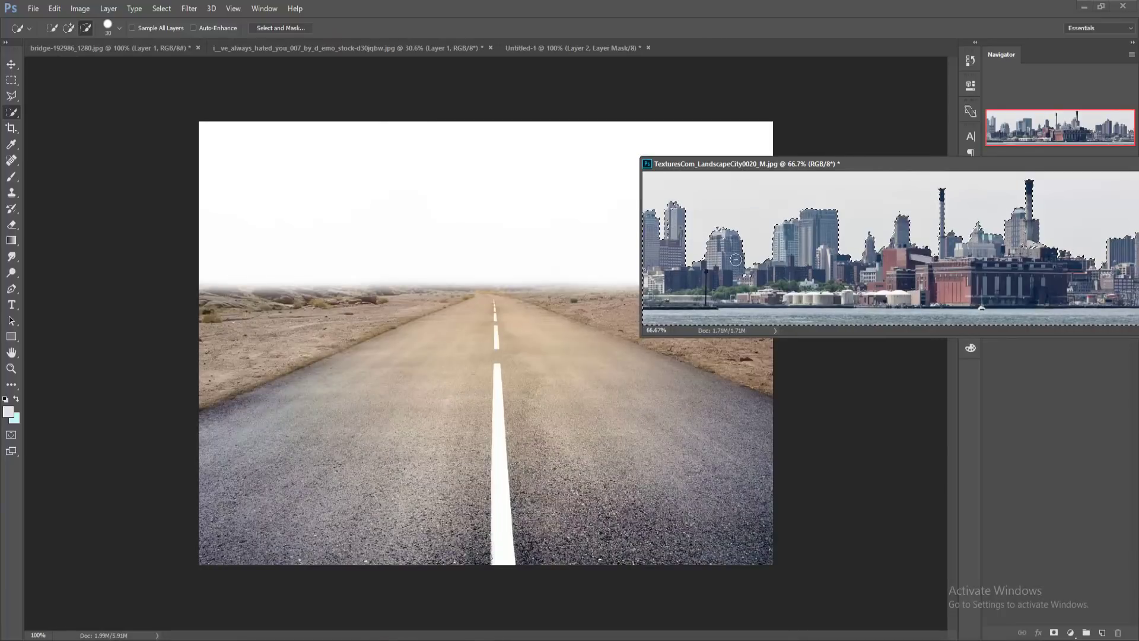
key(v)
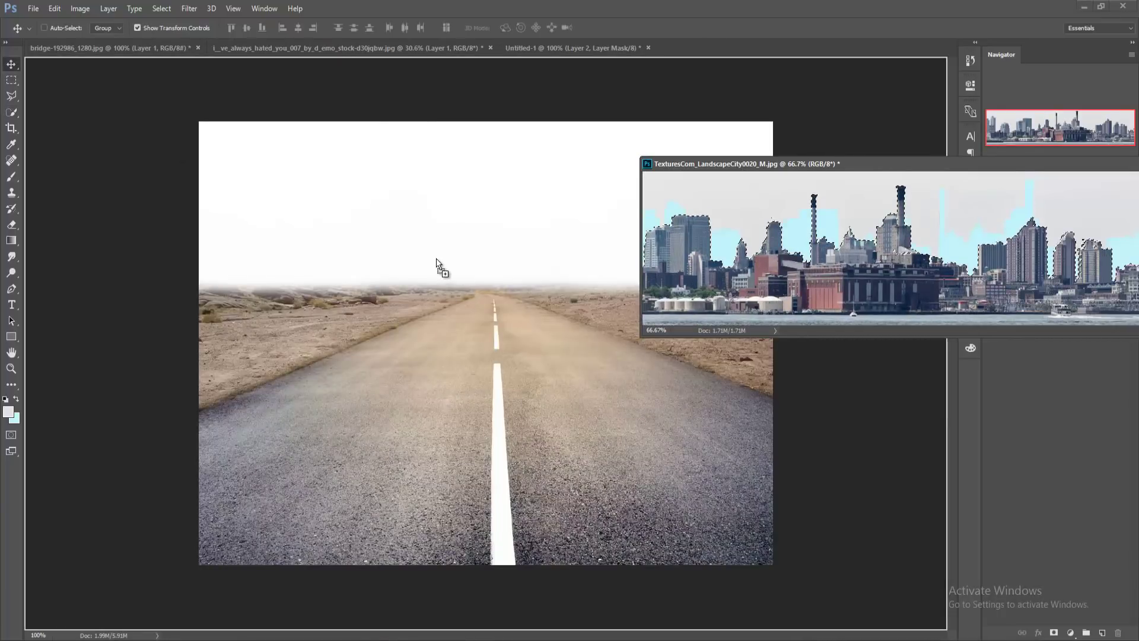
drag(813, 269, 440, 262)
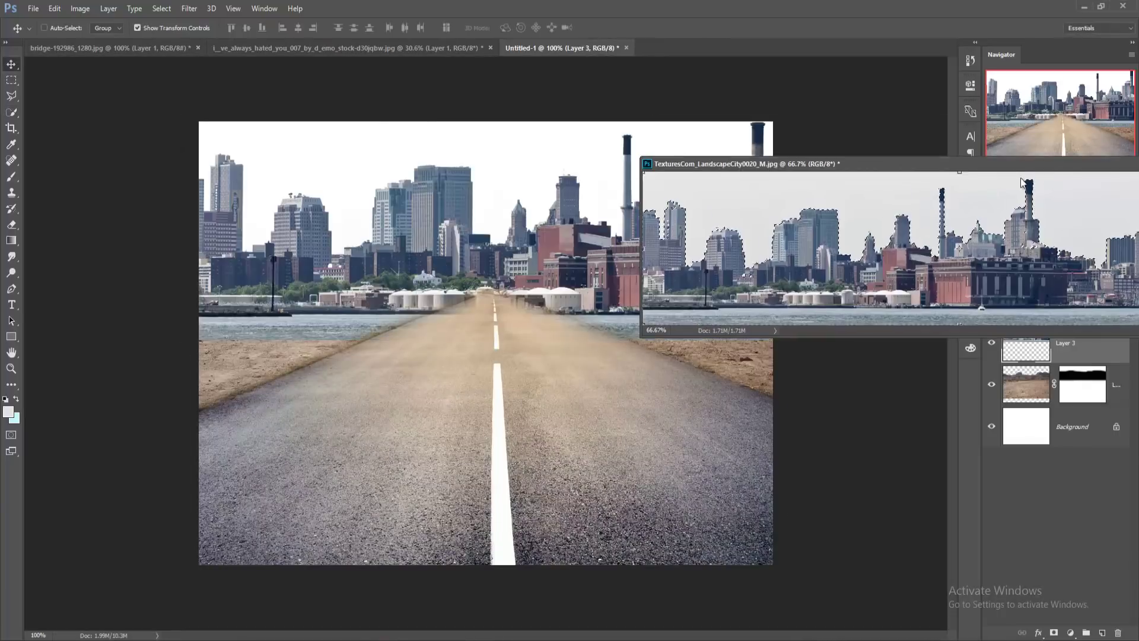
drag(949, 164, 922, 228)
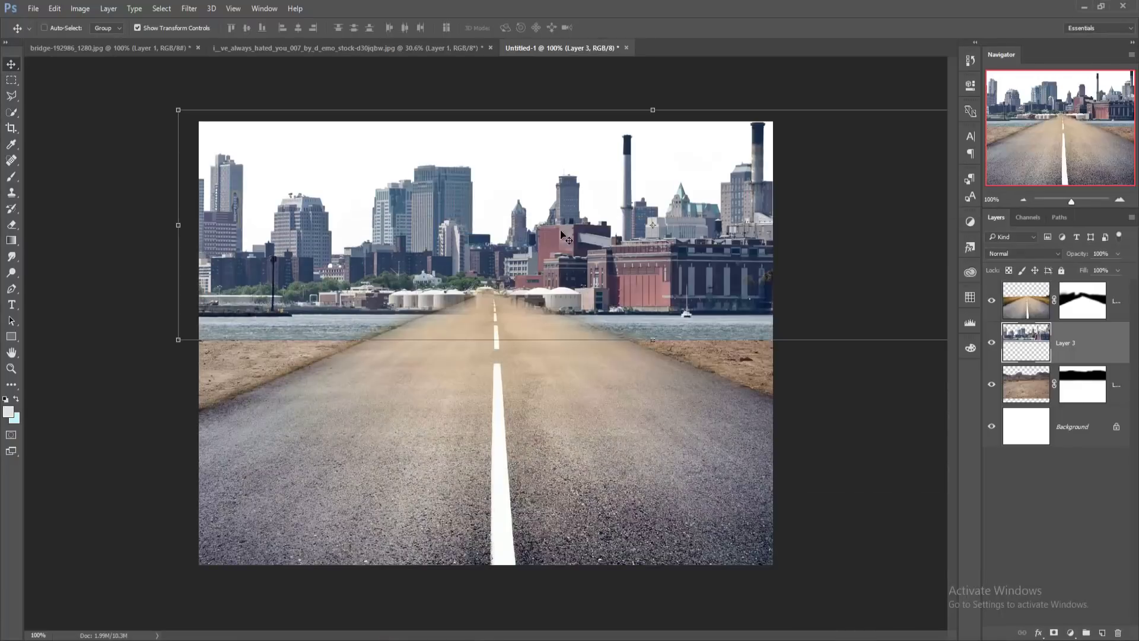
drag(492, 178, 496, 247)
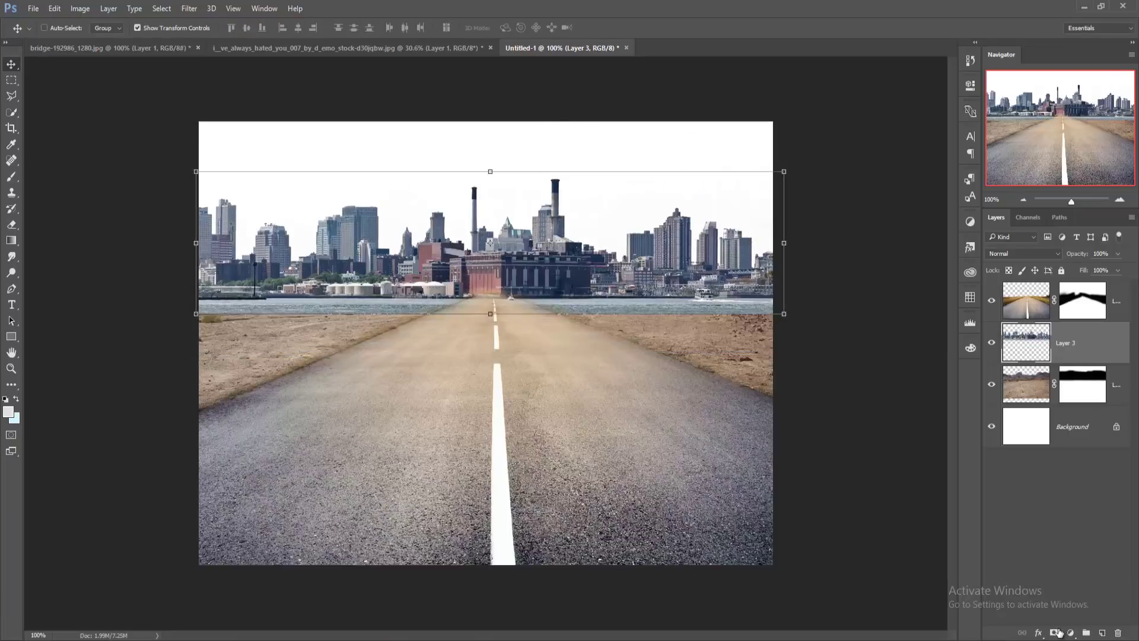
Step: Mask Layer 3 and brush black along the horizon to hide the skyline's water strip
click(1055, 632)
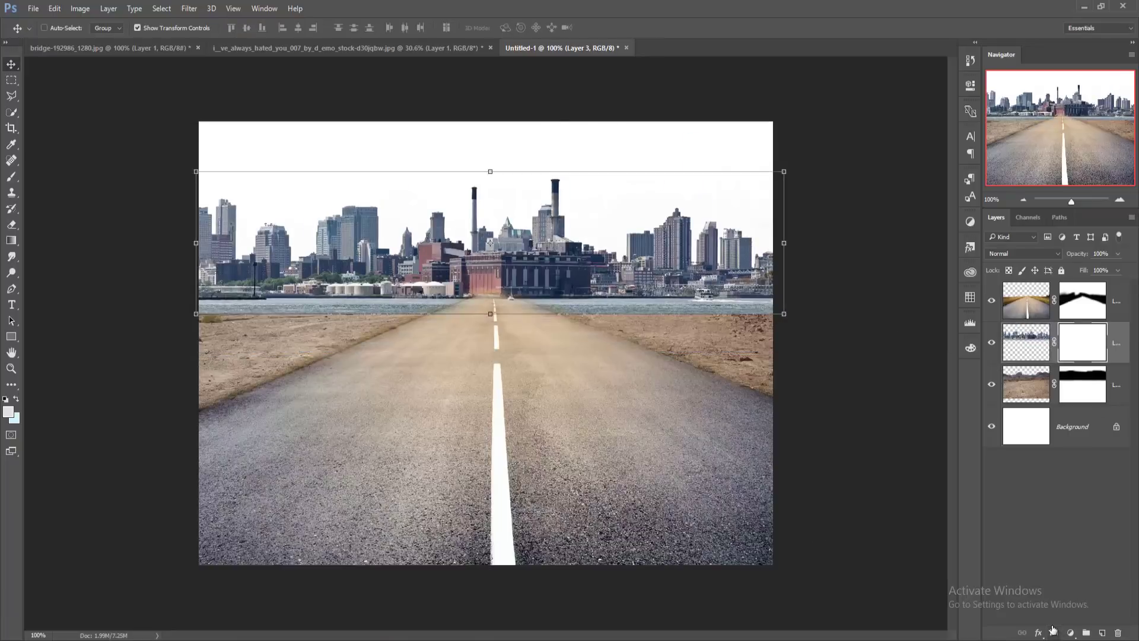
click(11, 179)
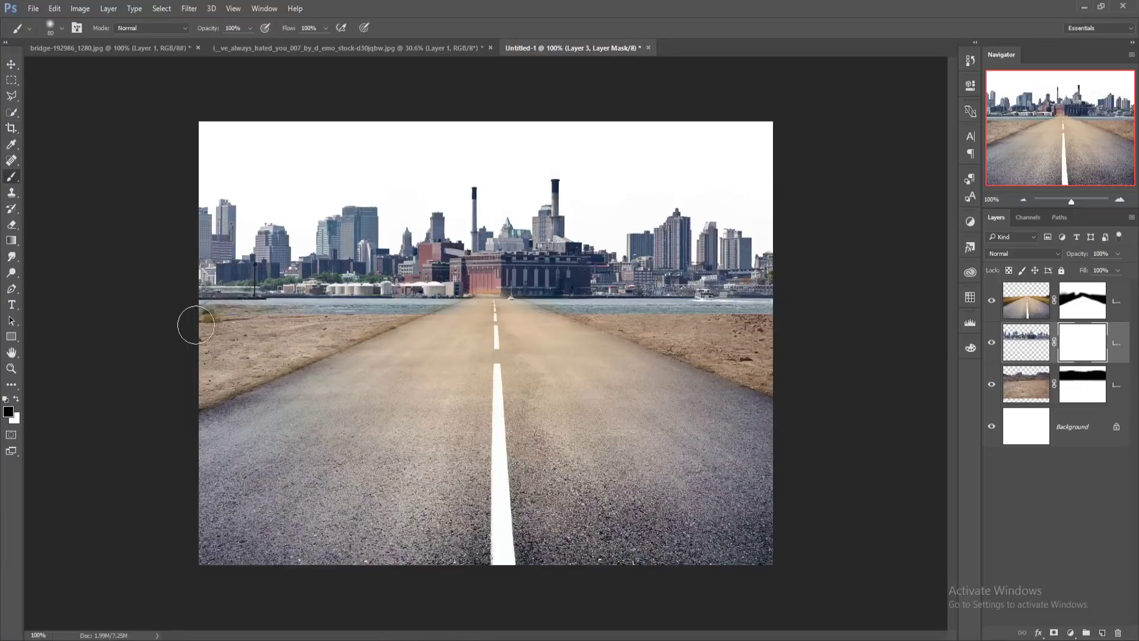
mouse_move(196, 325)
mouse_down()
mouse_move(383, 334)
mouse_move(405, 314)
mouse_move(641, 338)
mouse_move(537, 330)
mouse_move(727, 325)
mouse_move(634, 315)
mouse_move(768, 324)
mouse_move(771, 309)
mouse_up()
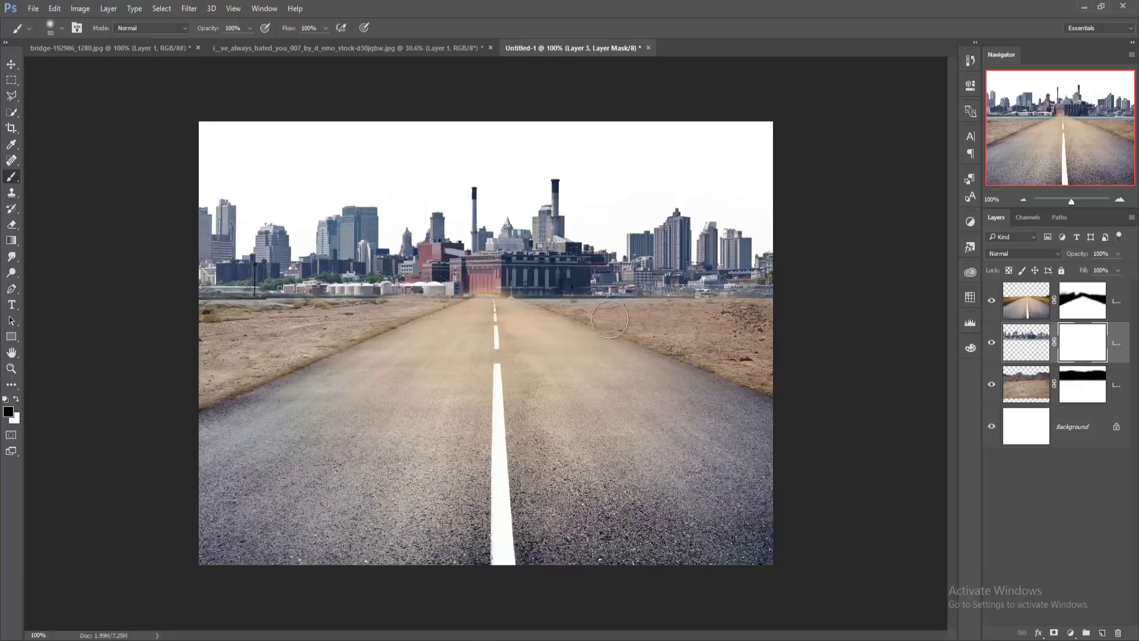
drag(609, 320, 460, 316)
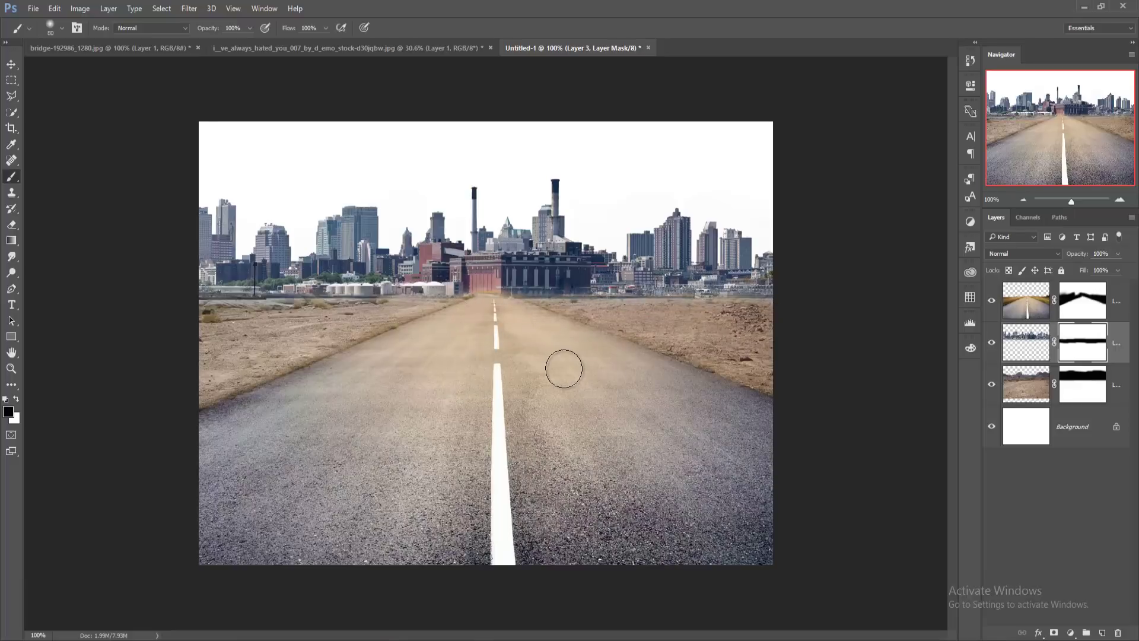
click(10, 65)
Step: Copy the stormy sky image into Untitled-1 as Layer 4 and close its document
click(733, 49)
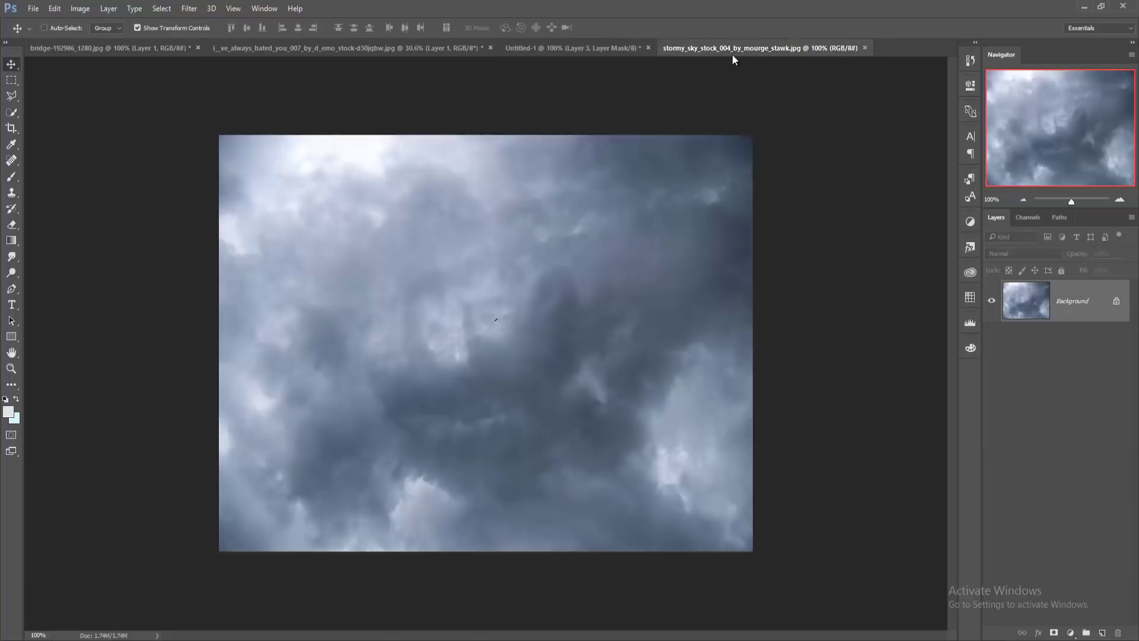
drag(736, 48, 739, 95)
drag(779, 231, 493, 190)
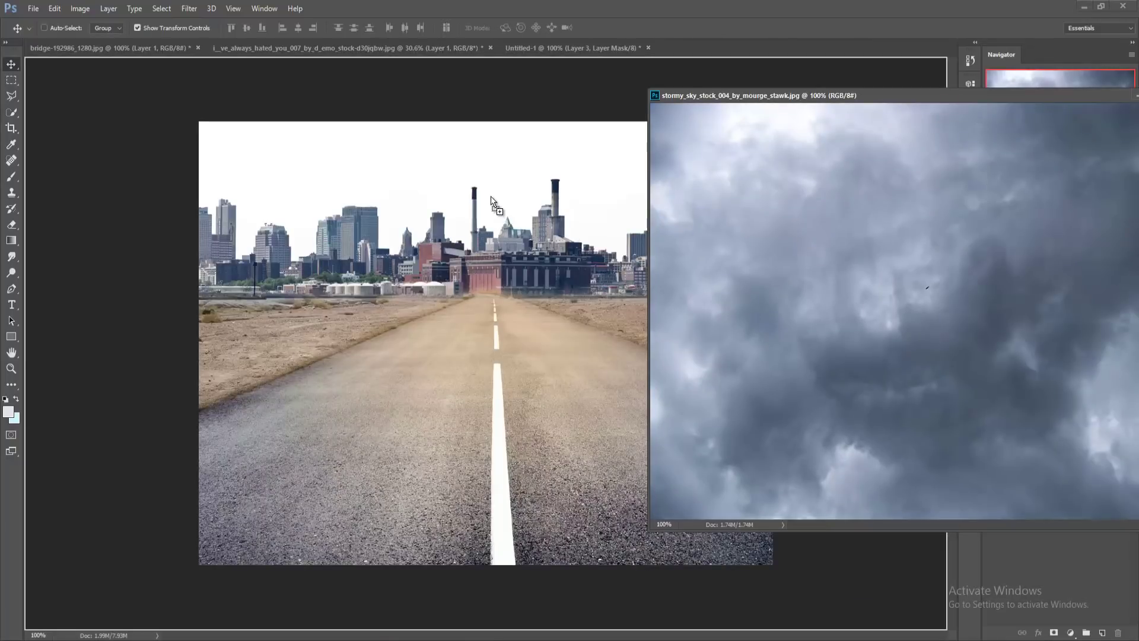
drag(1090, 97, 627, 182)
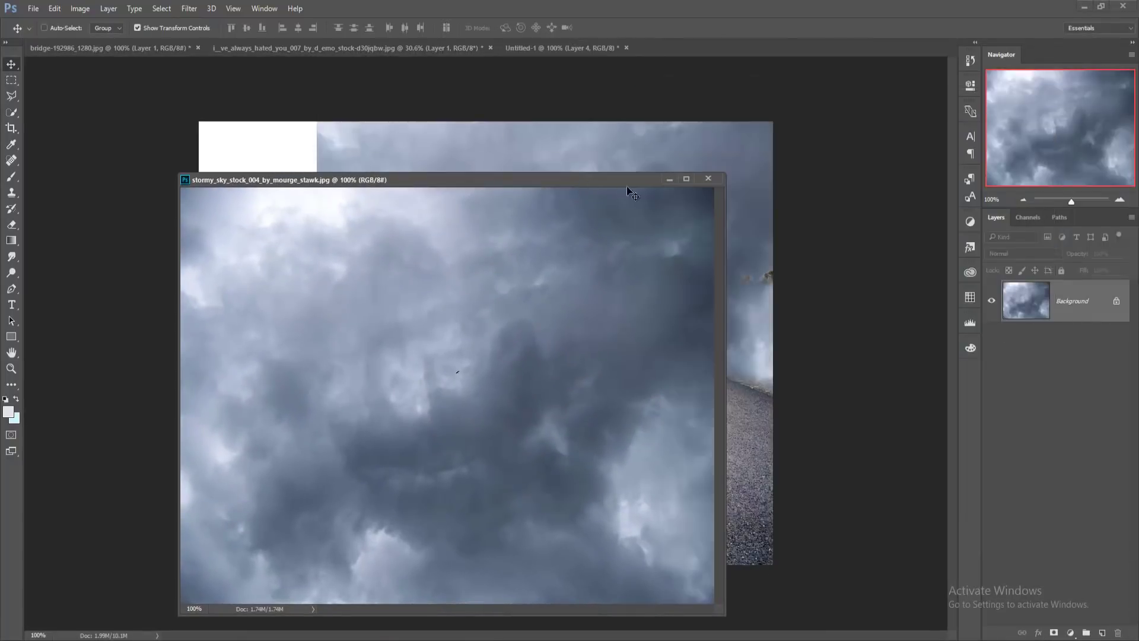
click(667, 181)
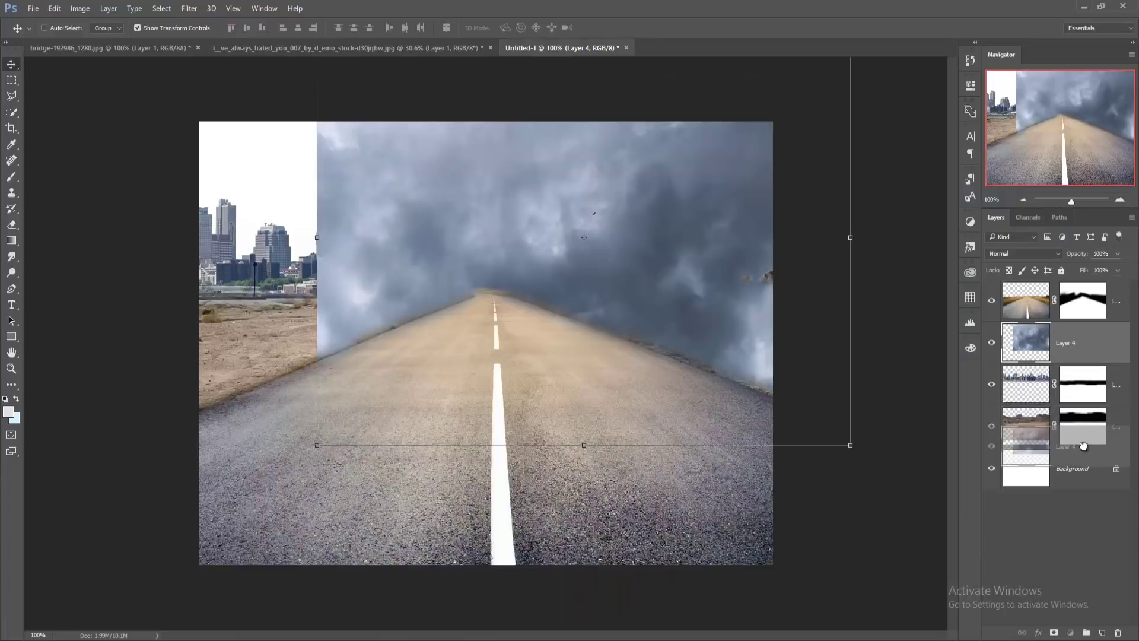
Step: Move Layer 4 beneath the skyline and road, and stretch it to fill the sky
drag(1066, 344, 1062, 448)
drag(585, 173, 467, 186)
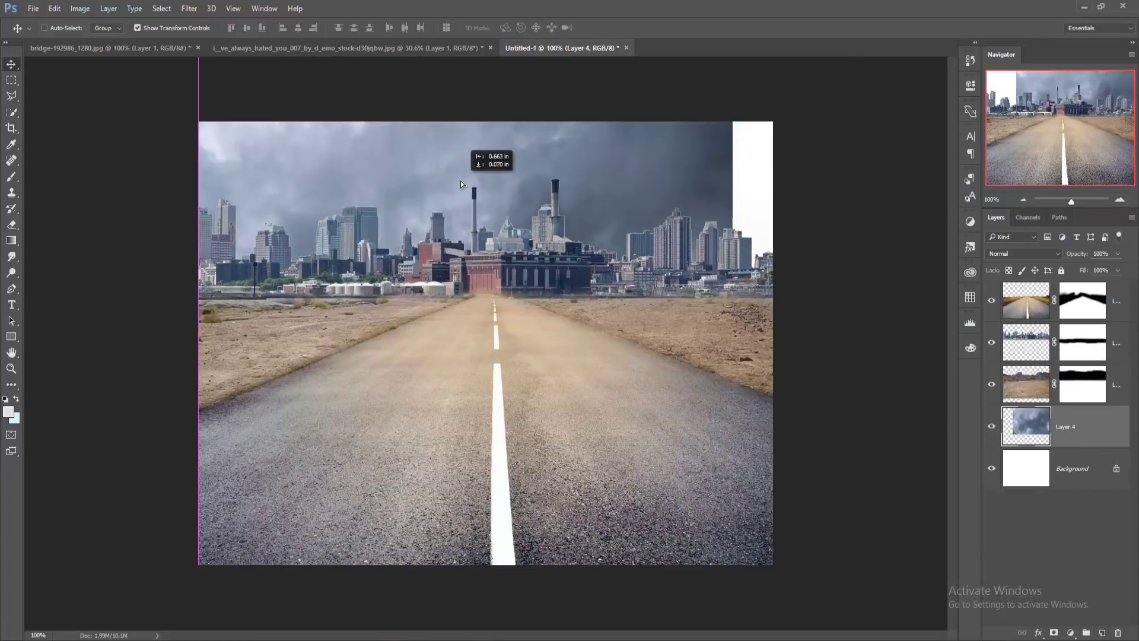
drag(729, 249, 780, 249)
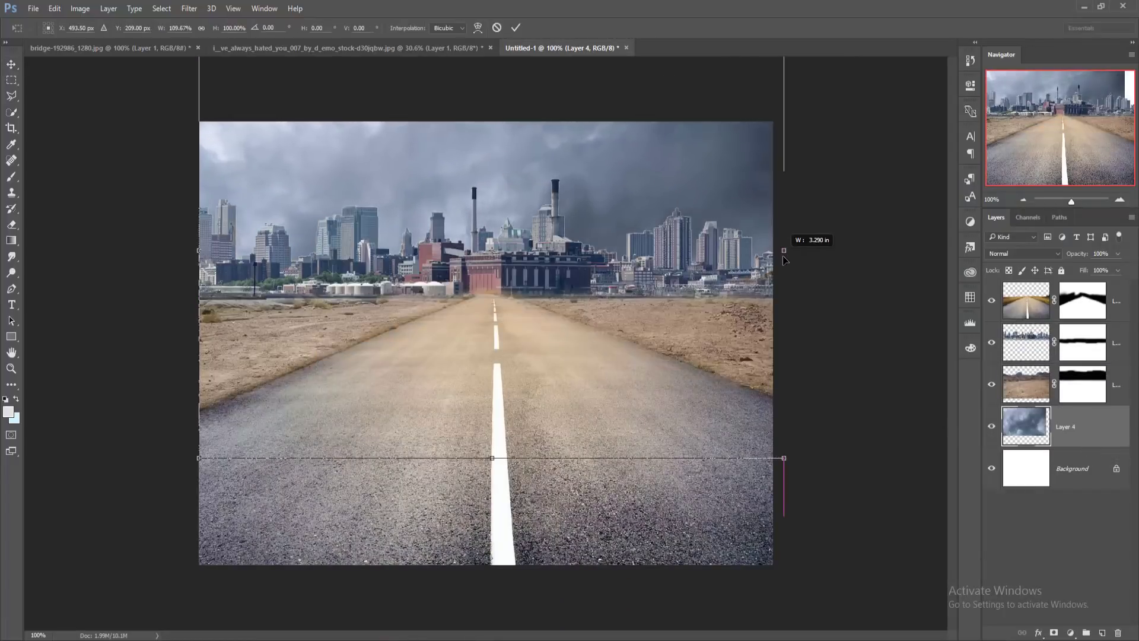
drag(660, 217, 660, 172)
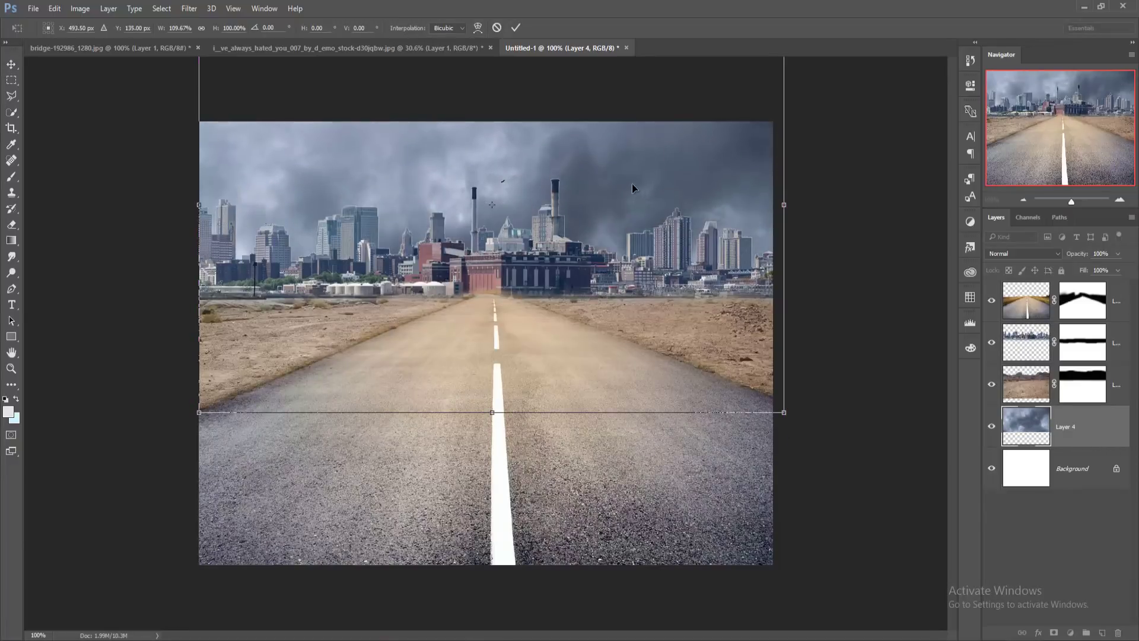
click(516, 28)
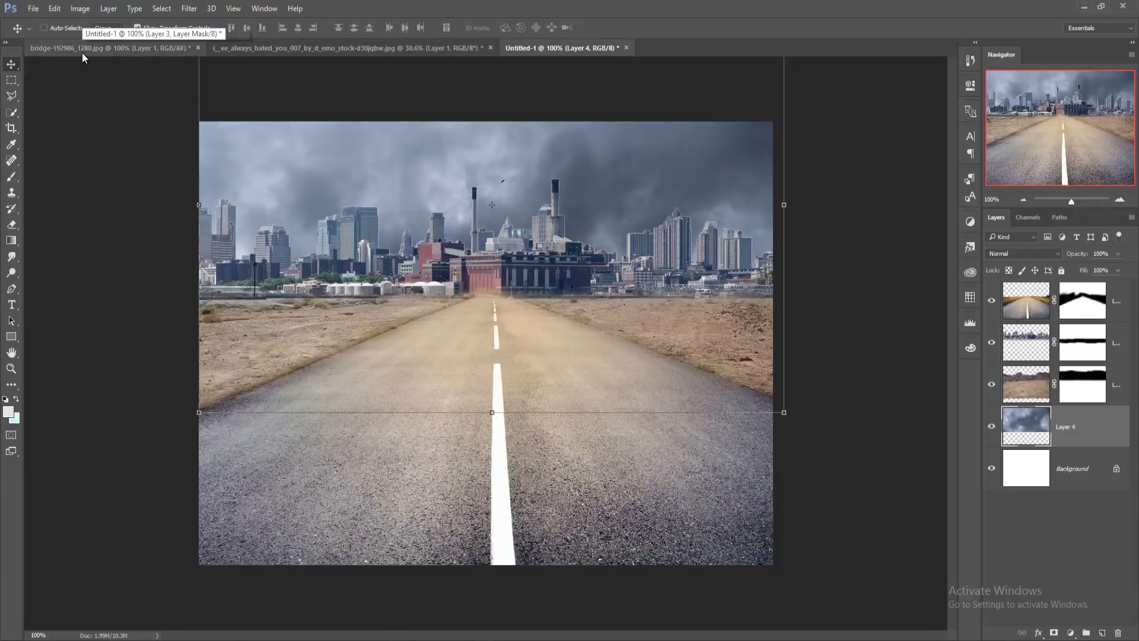
Step: Copy the man cutout into the composite as Layer 5 and close his document
click(386, 50)
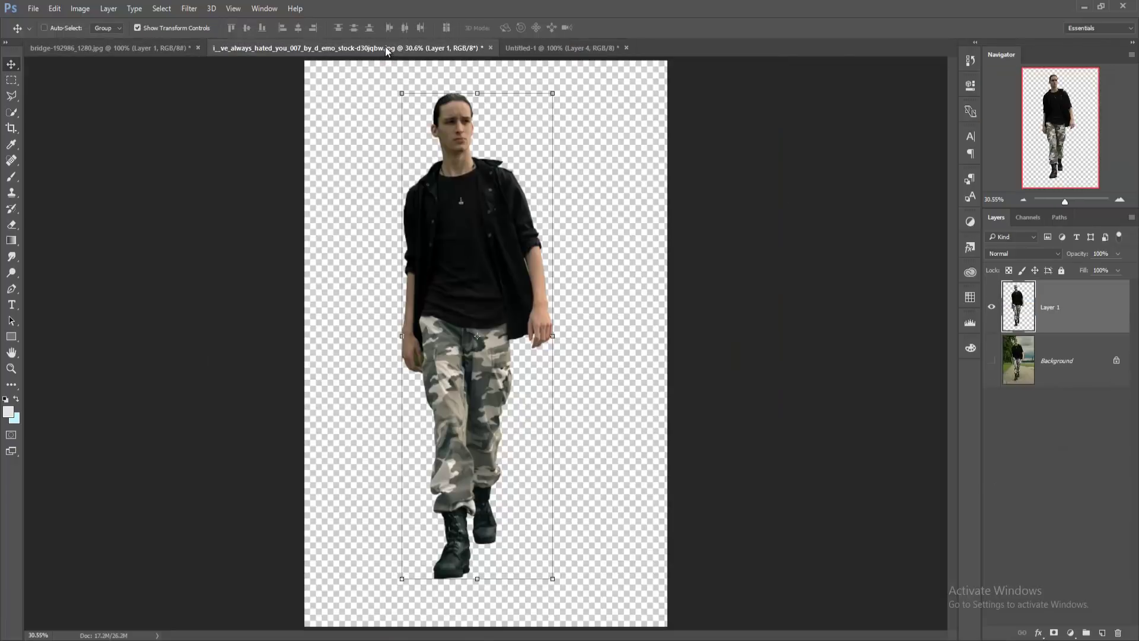
drag(384, 56, 808, 122)
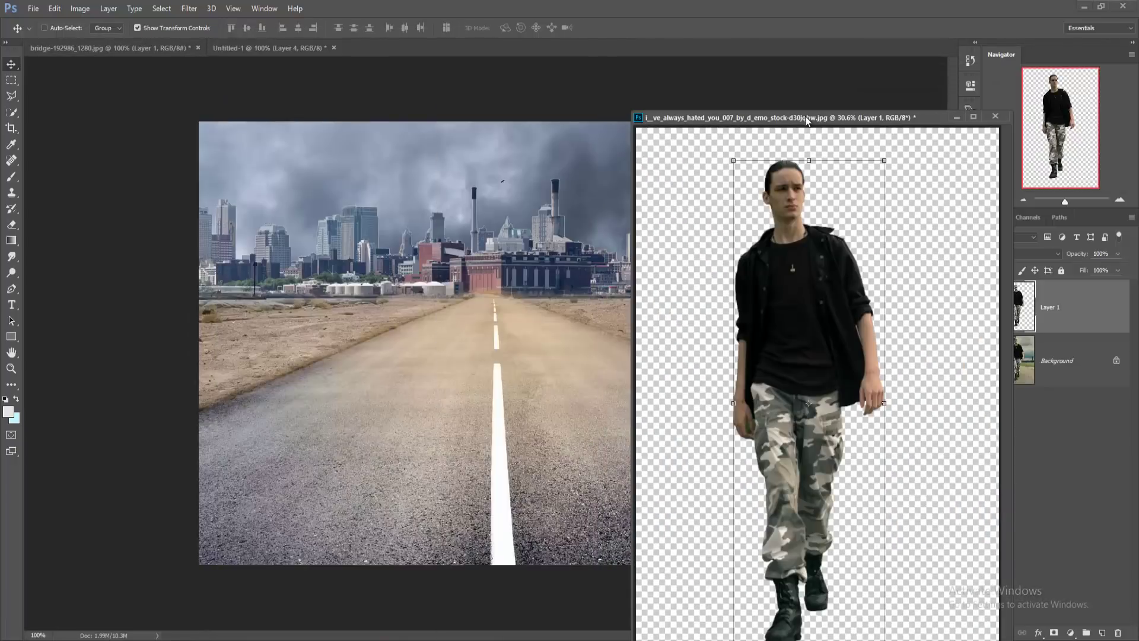
drag(811, 279, 439, 332)
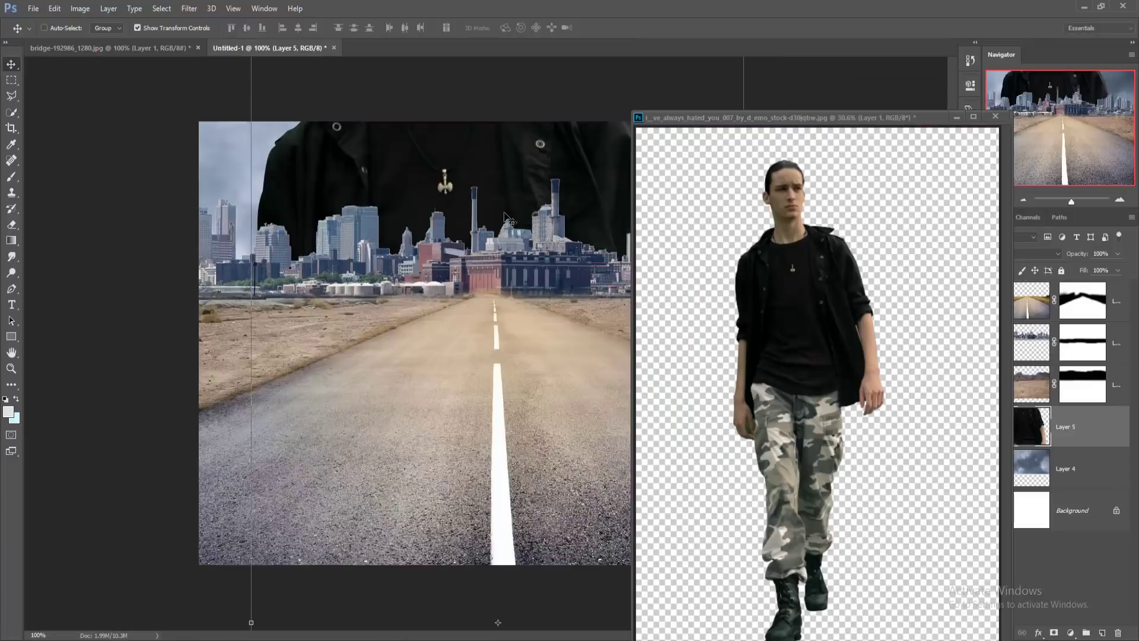
click(995, 116)
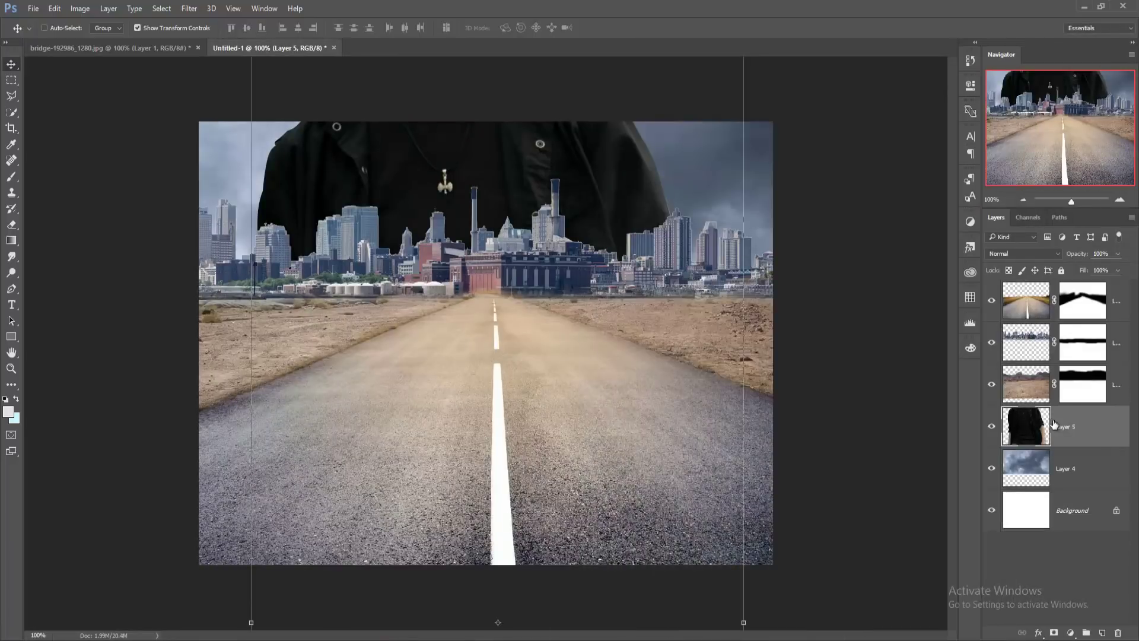
Step: Move Layer 5 to the top and scale the man to about 21% on the road's centre line
drag(1054, 424, 1062, 286)
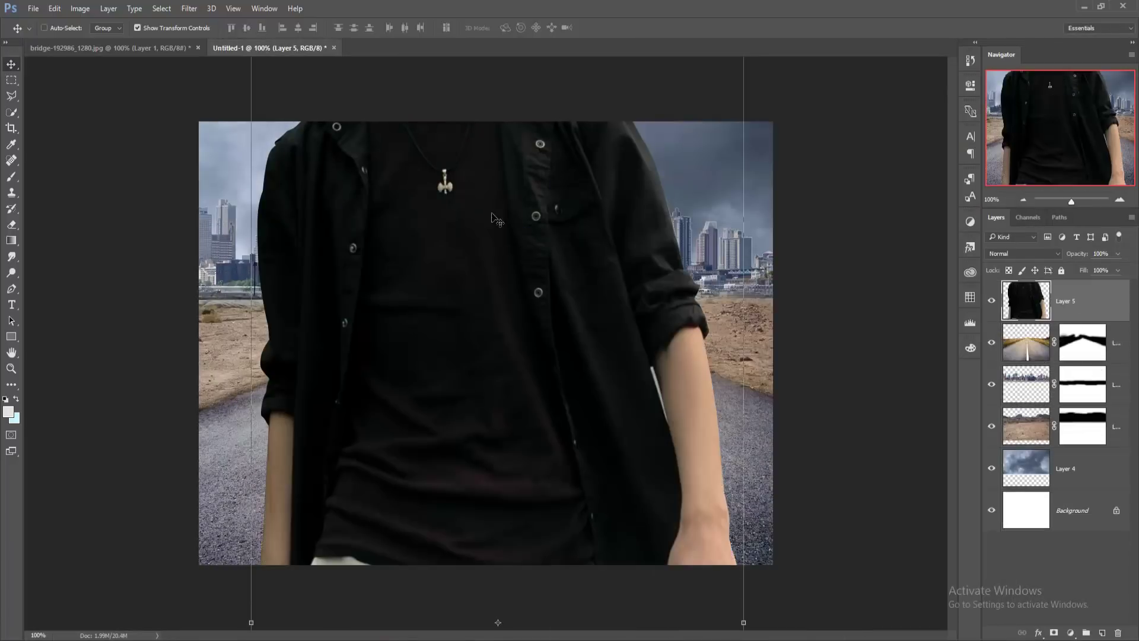
drag(492, 217, 522, 540)
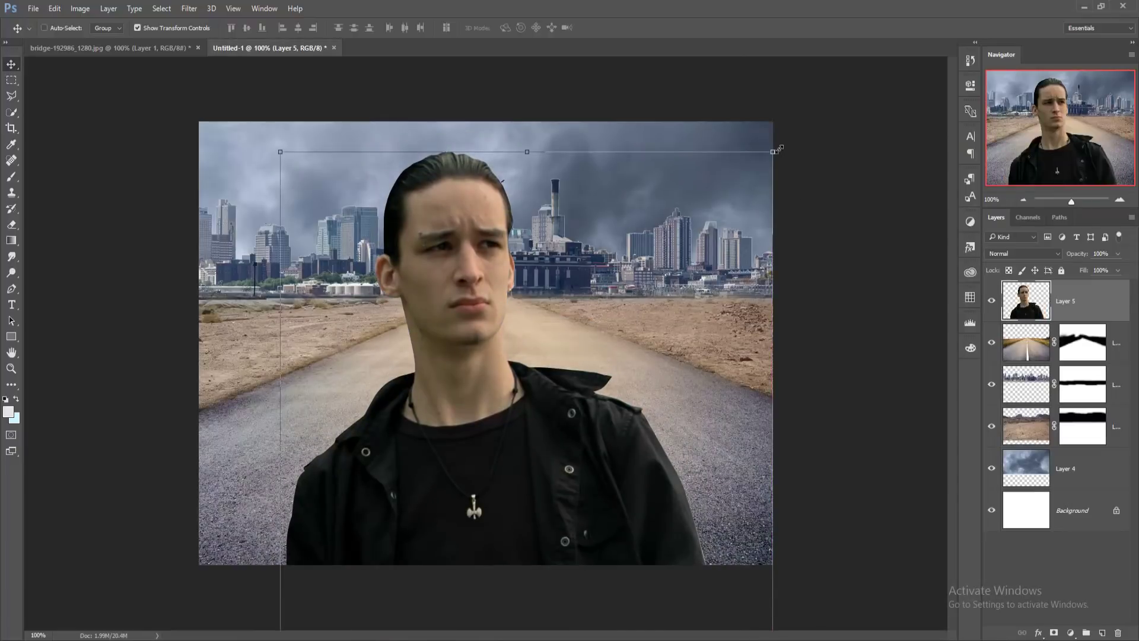
mouse_move(773, 152)
mouse_down()
mouse_move(718, 240)
mouse_move(629, 498)
mouse_up()
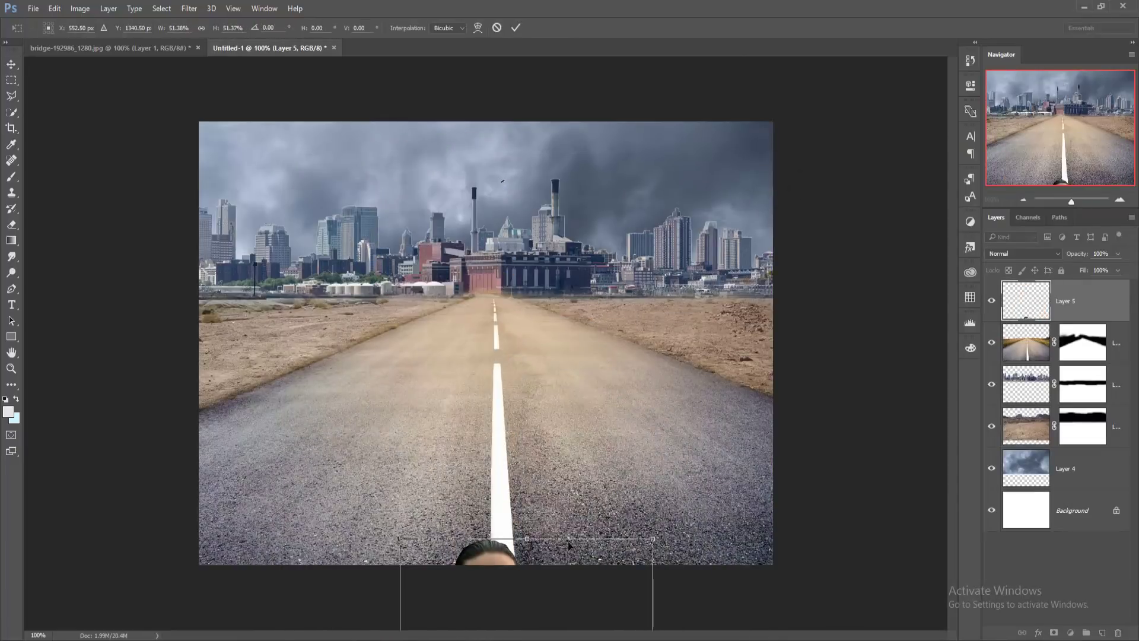
mouse_move(584, 183)
mouse_down()
mouse_move(617, 145)
mouse_move(617, 332)
mouse_up()
drag(571, 391, 538, 157)
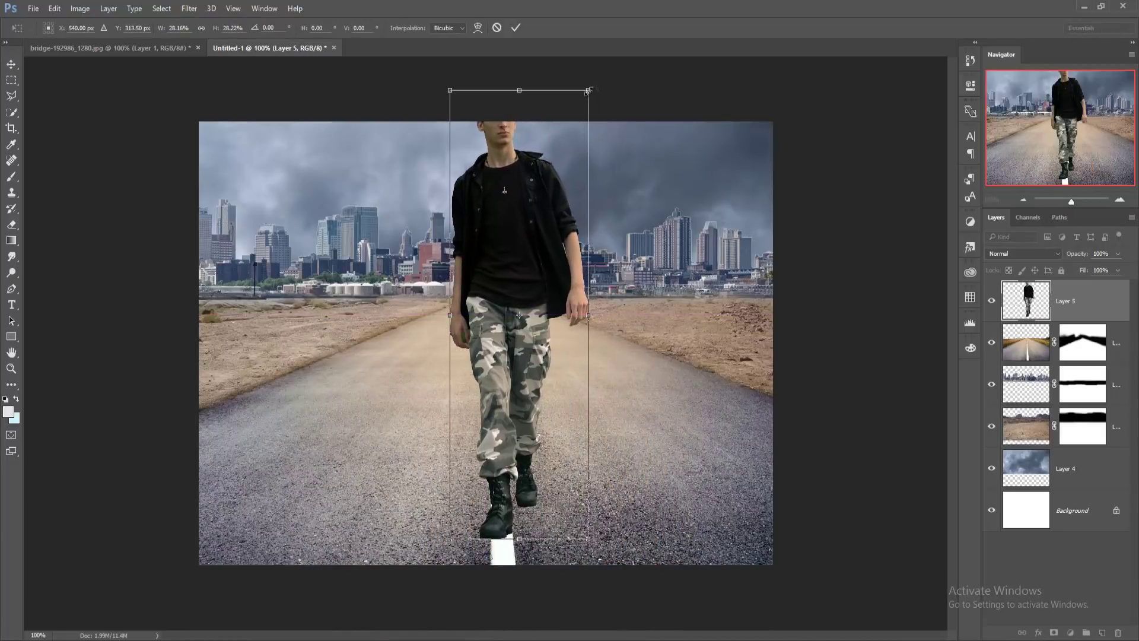
drag(590, 91, 572, 160)
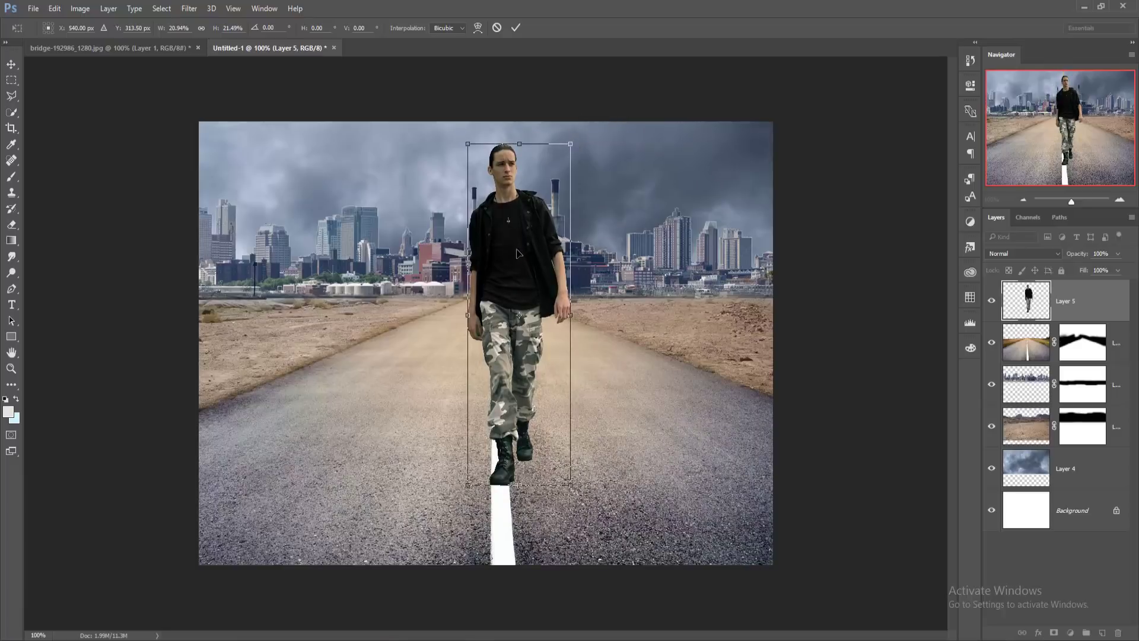
drag(516, 253, 502, 258)
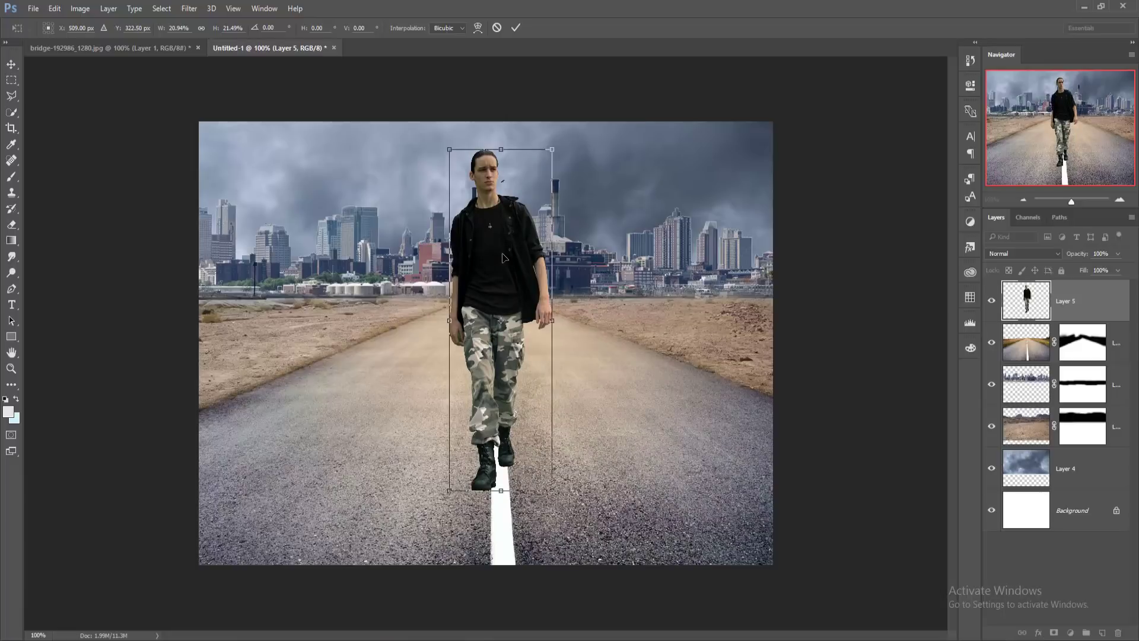
click(514, 27)
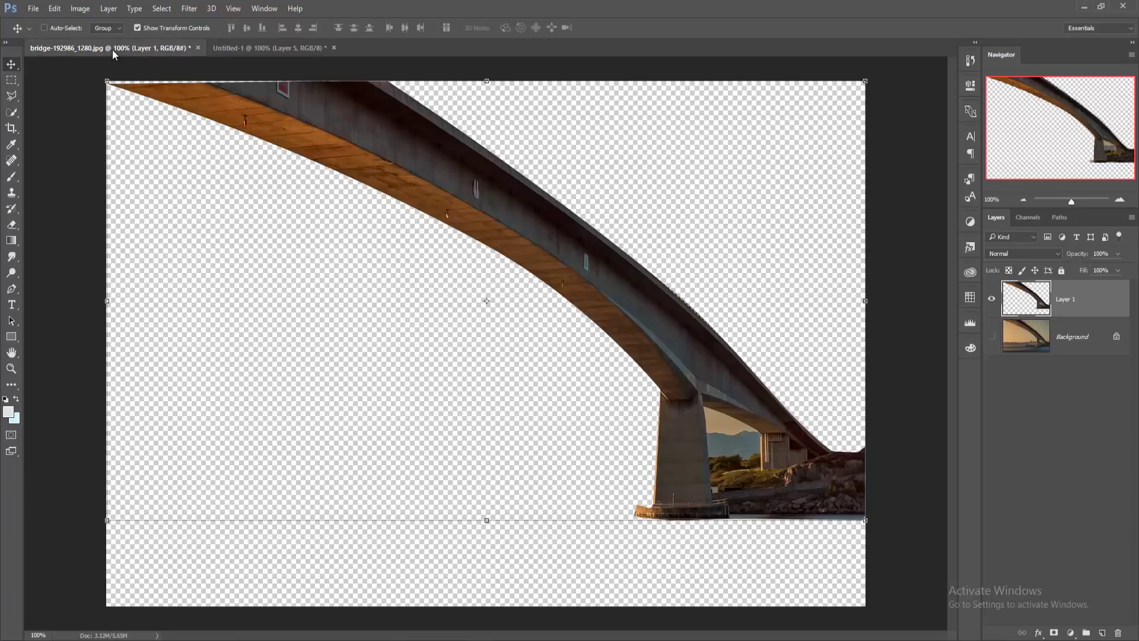
Step: Copy the bridge into the composite as Layer 6 and close its document
mouse_move(114, 48)
mouse_down()
mouse_move(108, 99)
mouse_move(778, 190)
mouse_up()
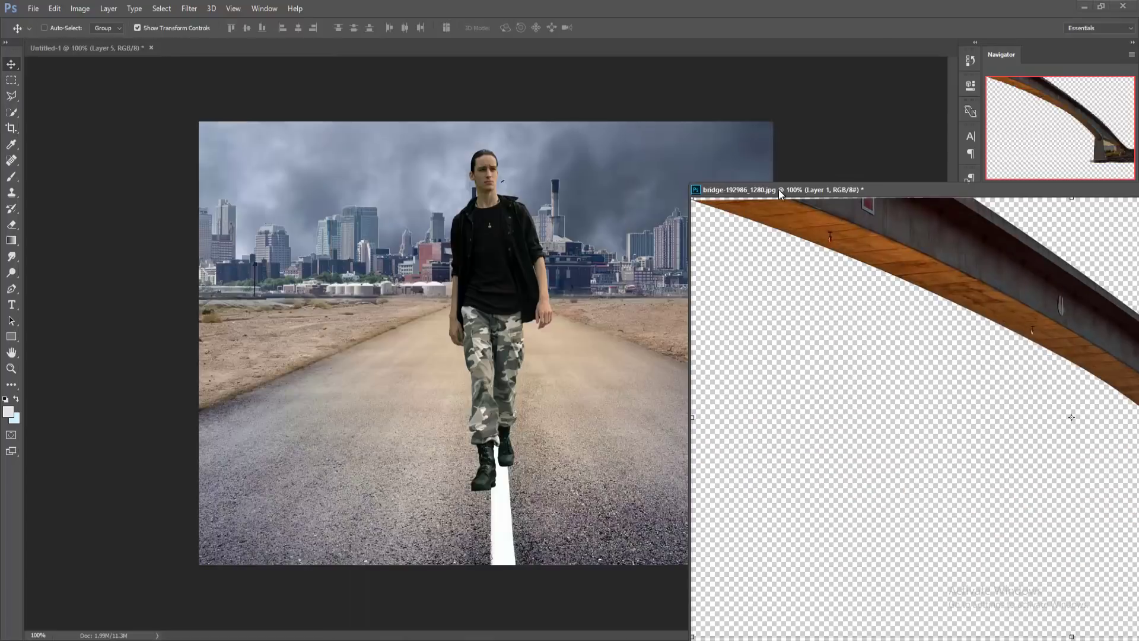
drag(861, 356, 404, 211)
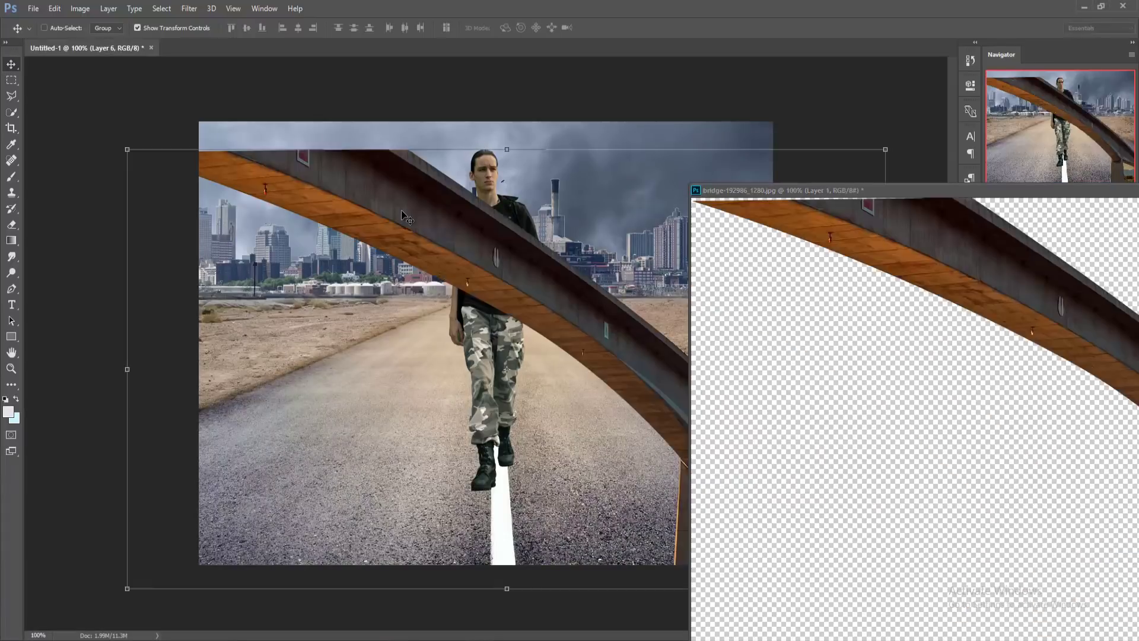
drag(796, 191, 237, 193)
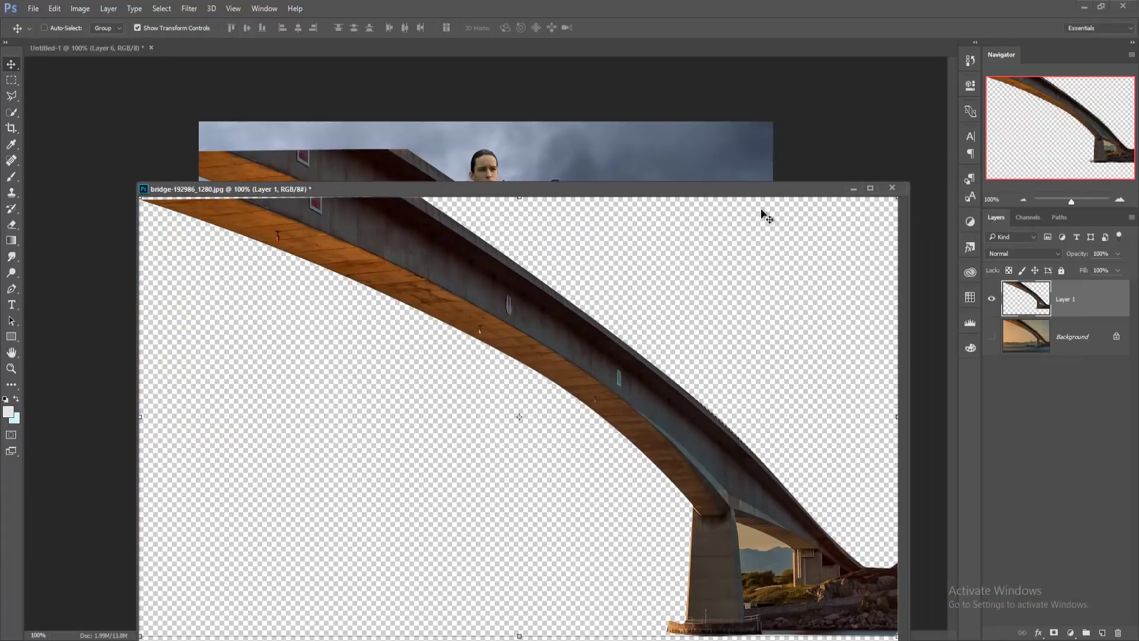
click(852, 190)
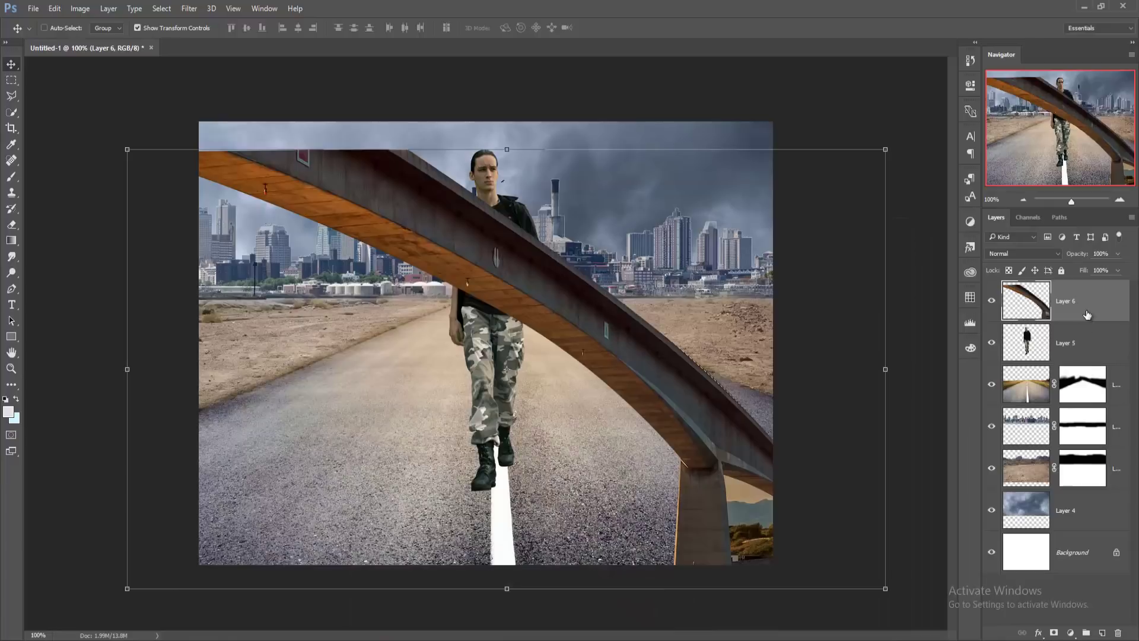
Step: Place the bridge below the man, scaled to about 63% and arching over the road at upper right
drag(1087, 314, 1080, 362)
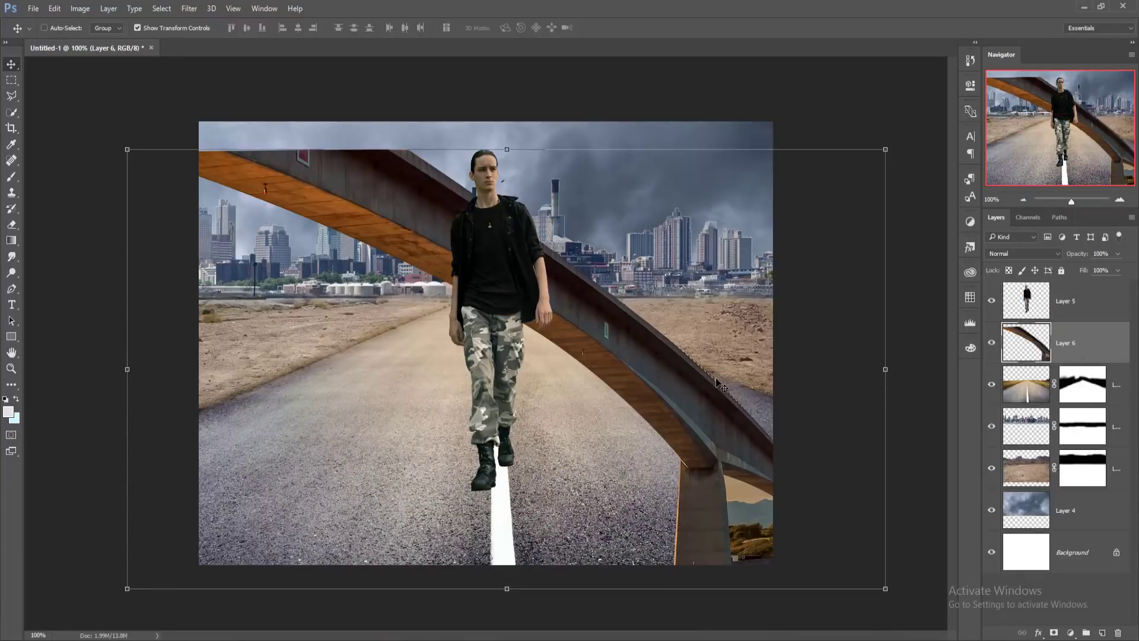
mouse_move(719, 385)
mouse_down()
mouse_move(693, 249)
mouse_move(504, 313)
mouse_up()
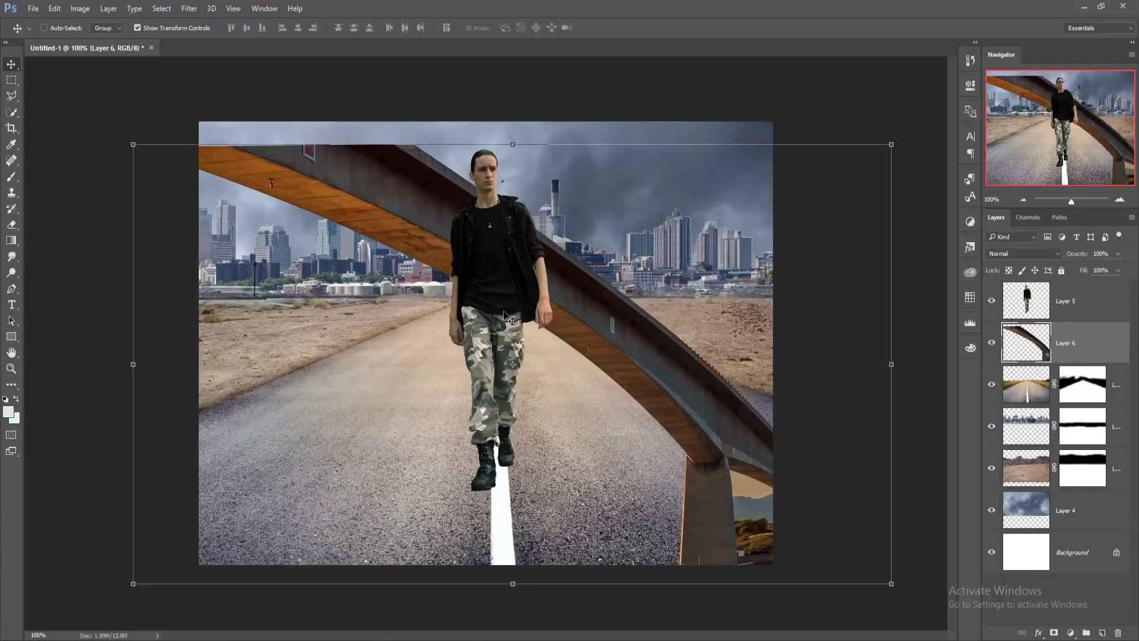
drag(133, 144, 276, 228)
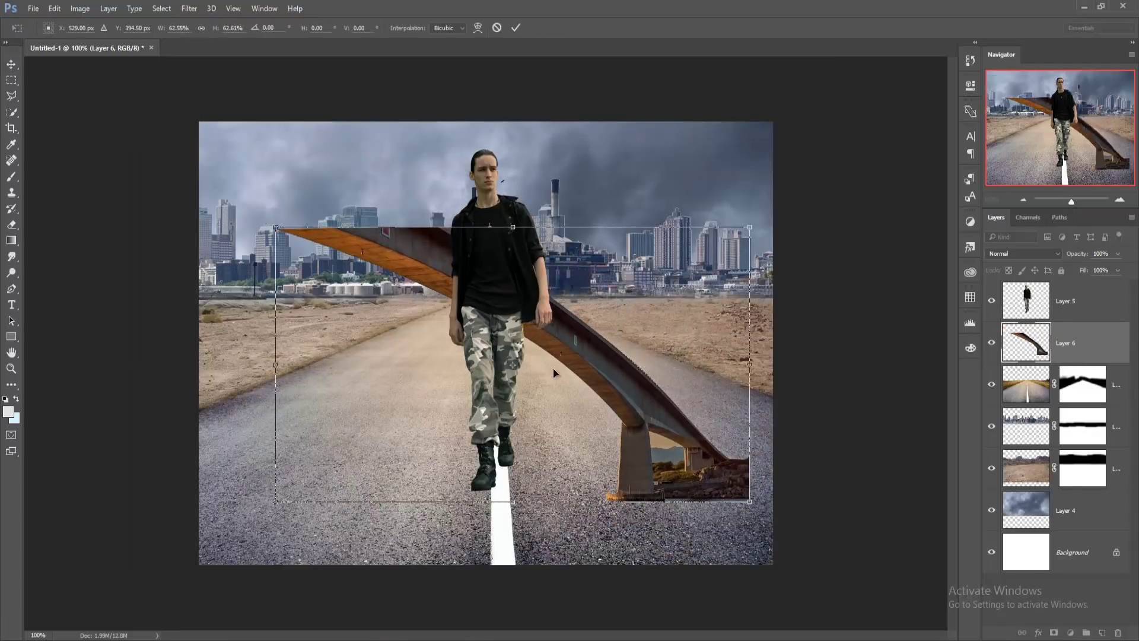
mouse_move(553, 372)
mouse_down()
mouse_move(598, 242)
mouse_move(662, 241)
mouse_up()
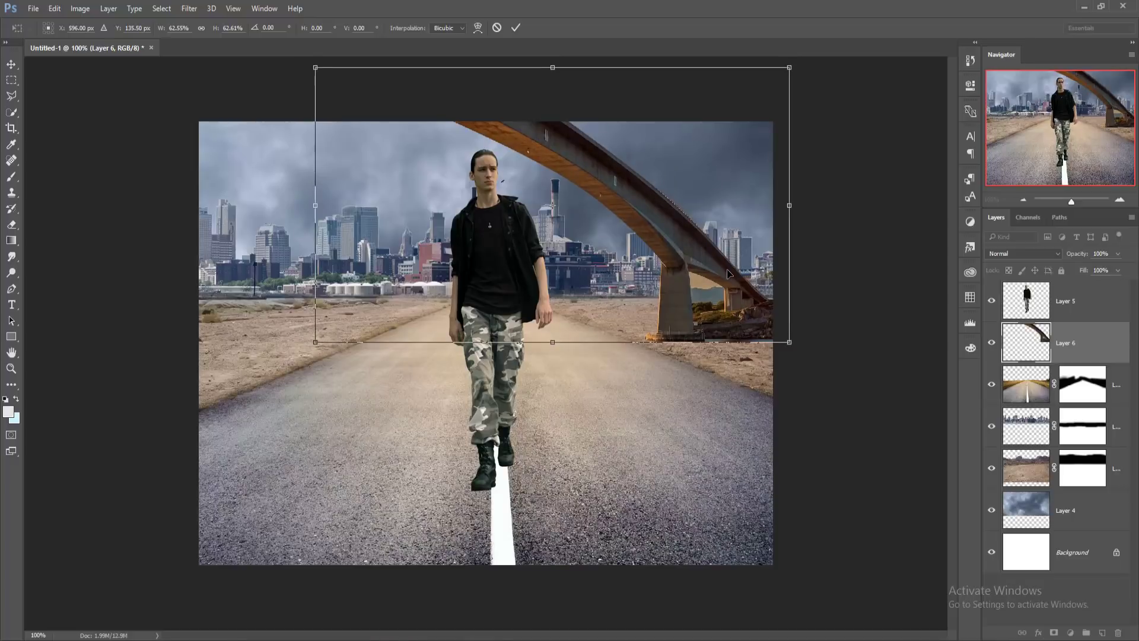
drag(729, 273, 735, 266)
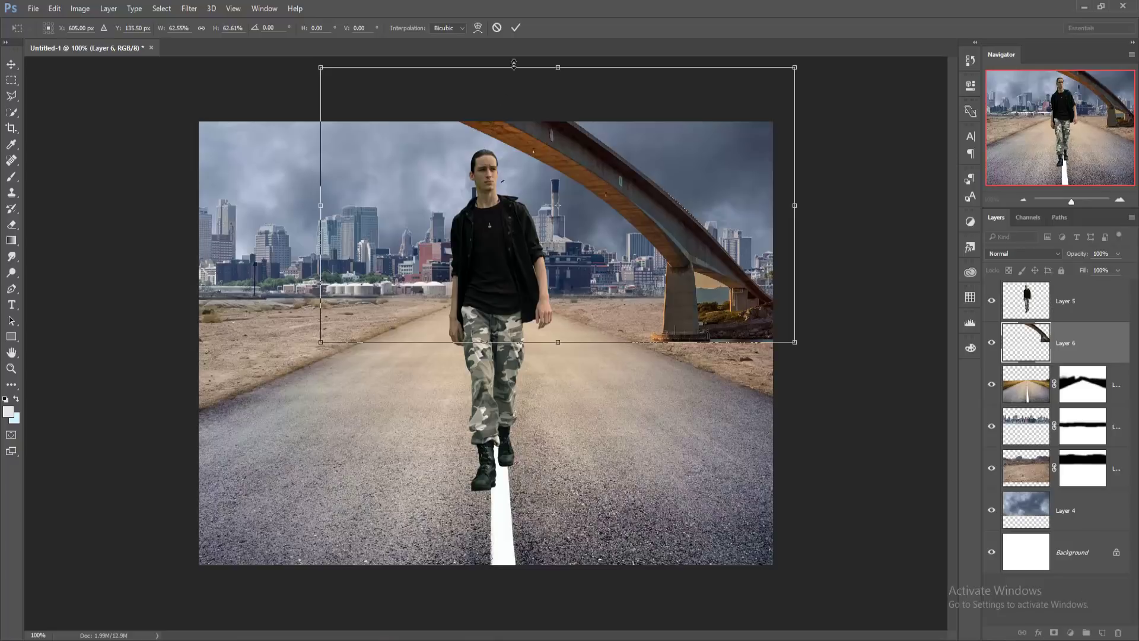
click(516, 28)
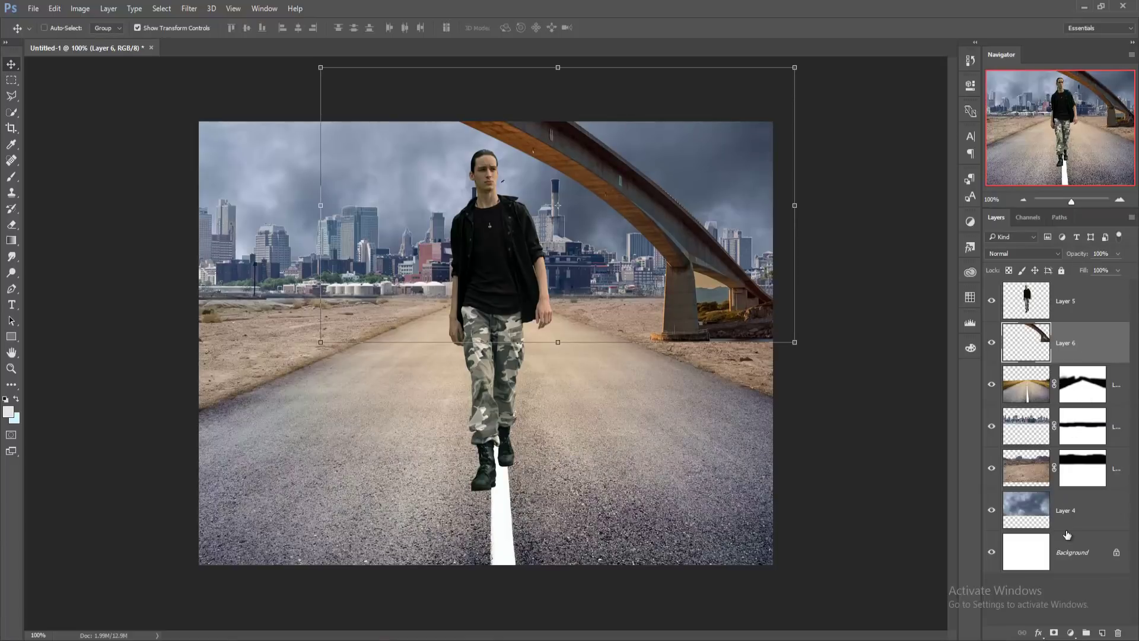
Step: Lasso the leftover ground beside the bridge pillar, delete it, and deselect
key(l)
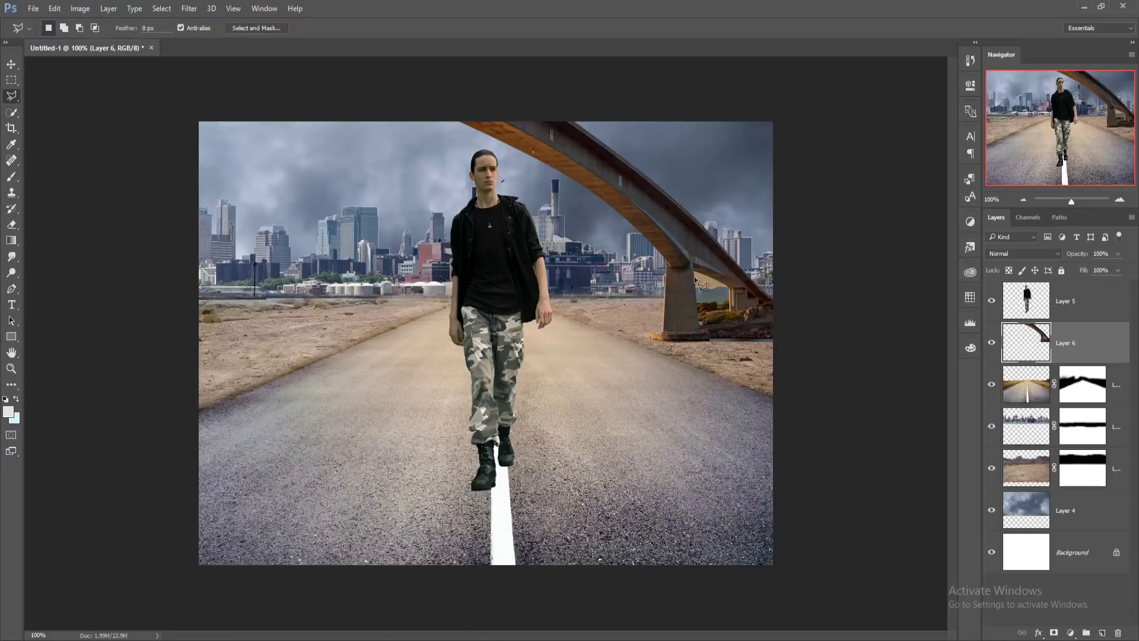
click(710, 333)
click(732, 322)
click(693, 269)
click(694, 268)
key(Return)
key(Delete)
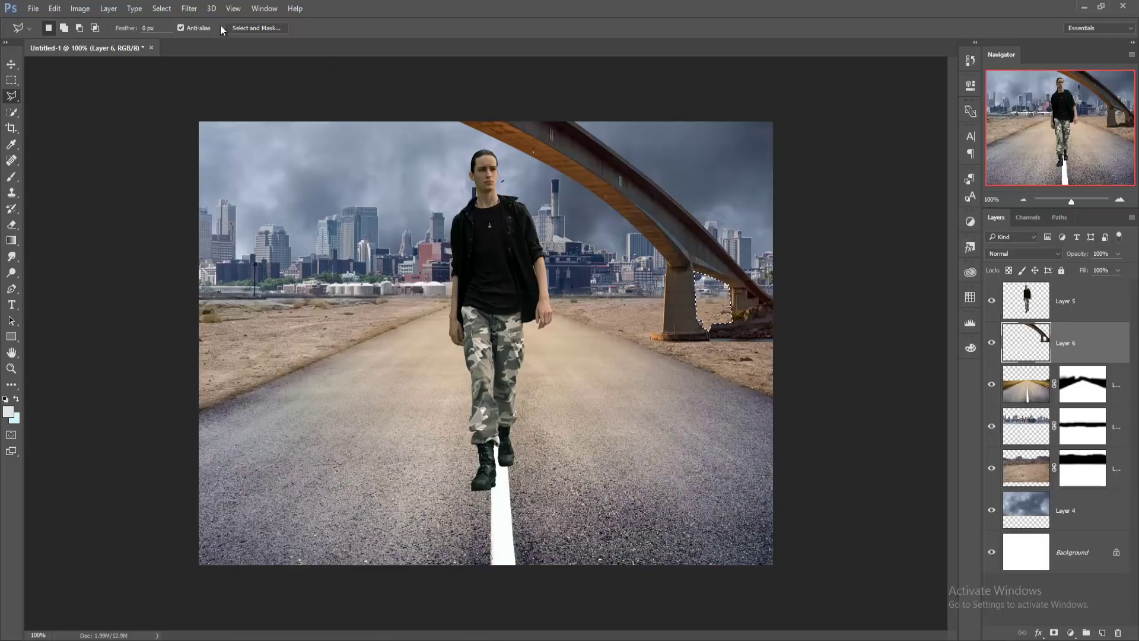
click(160, 10)
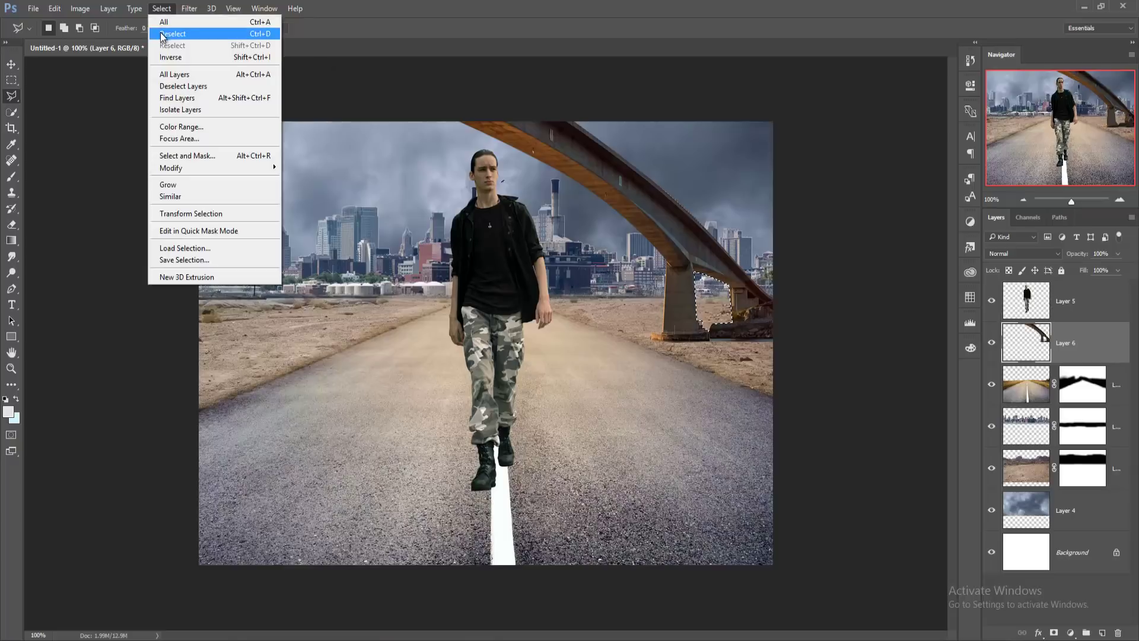
click(161, 33)
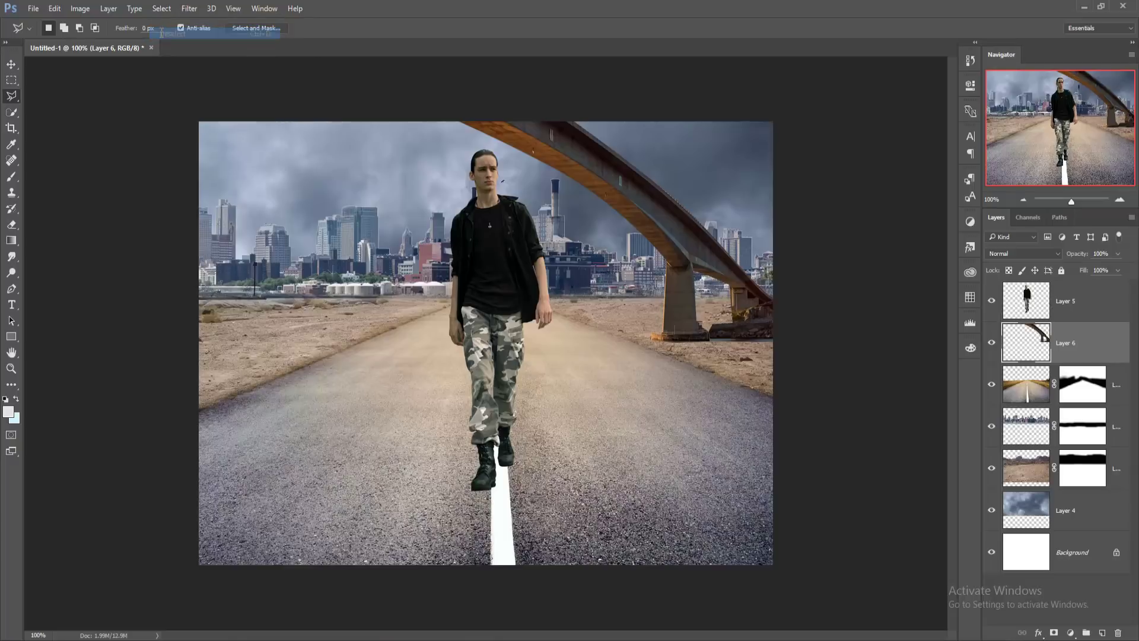
Step: Distort the bridge so one end reaches the top-left corner and the right end rests on the ground
click(11, 66)
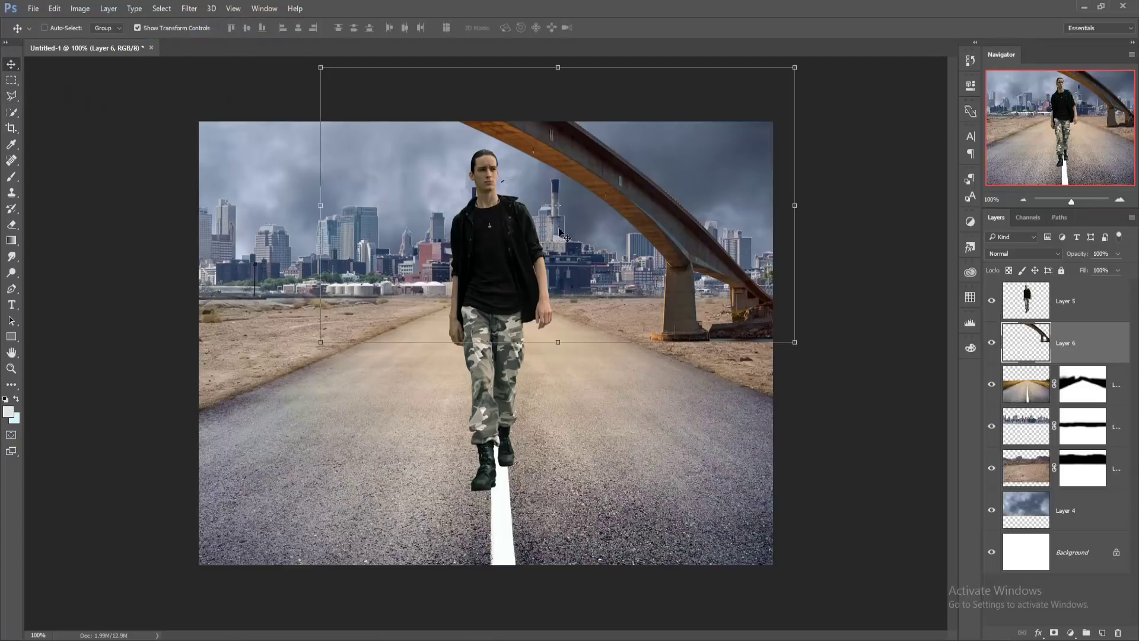
key(ctrl)
mouse_move(320, 70)
mouse_down()
mouse_move(262, 113)
mouse_move(194, 121)
mouse_up()
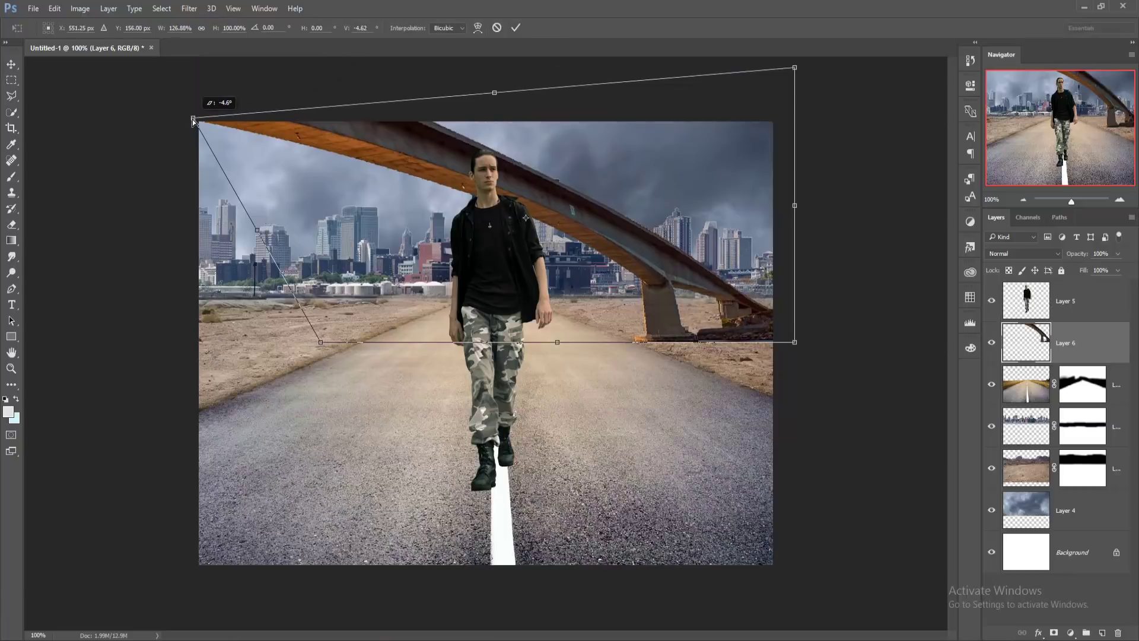
mouse_move(743, 340)
mouse_down()
mouse_move(740, 329)
mouse_move(776, 318)
mouse_up()
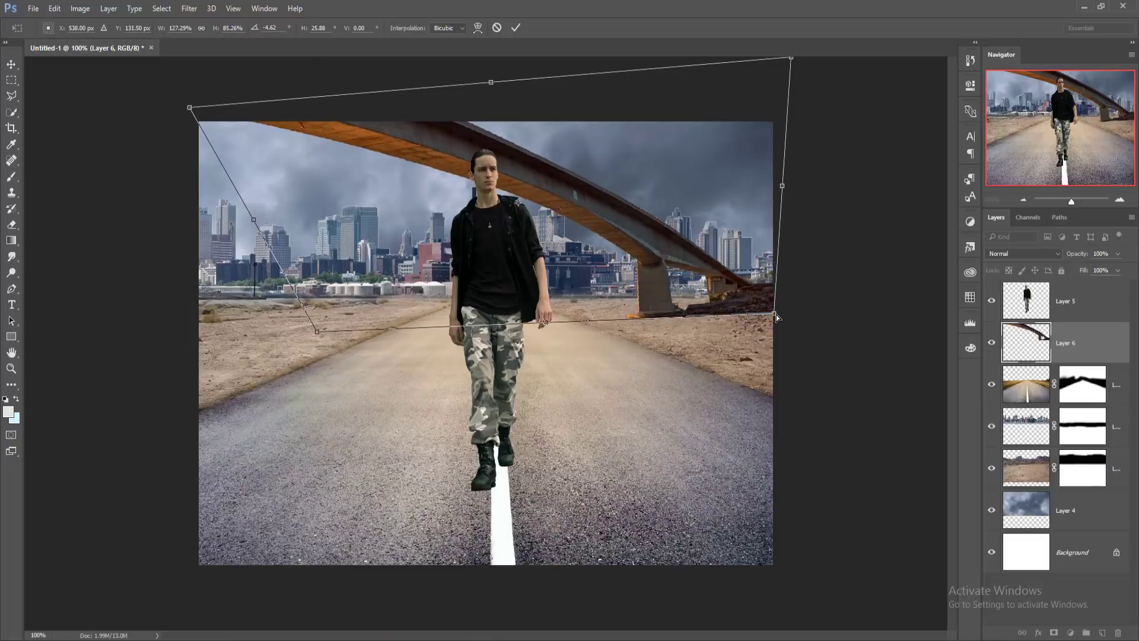
drag(777, 316, 778, 323)
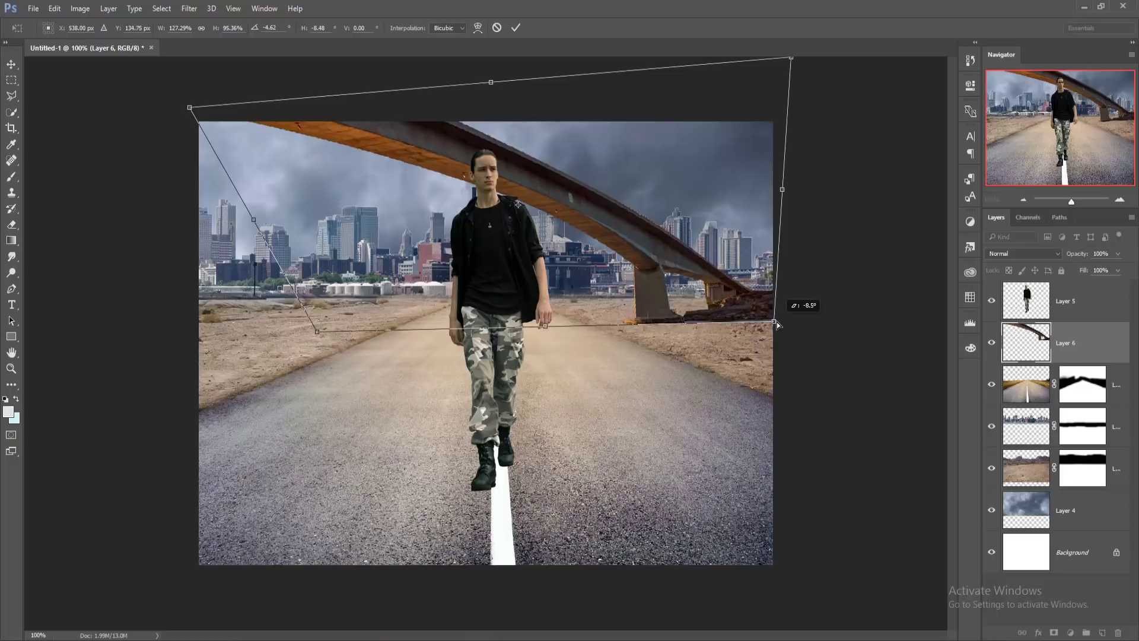
click(515, 29)
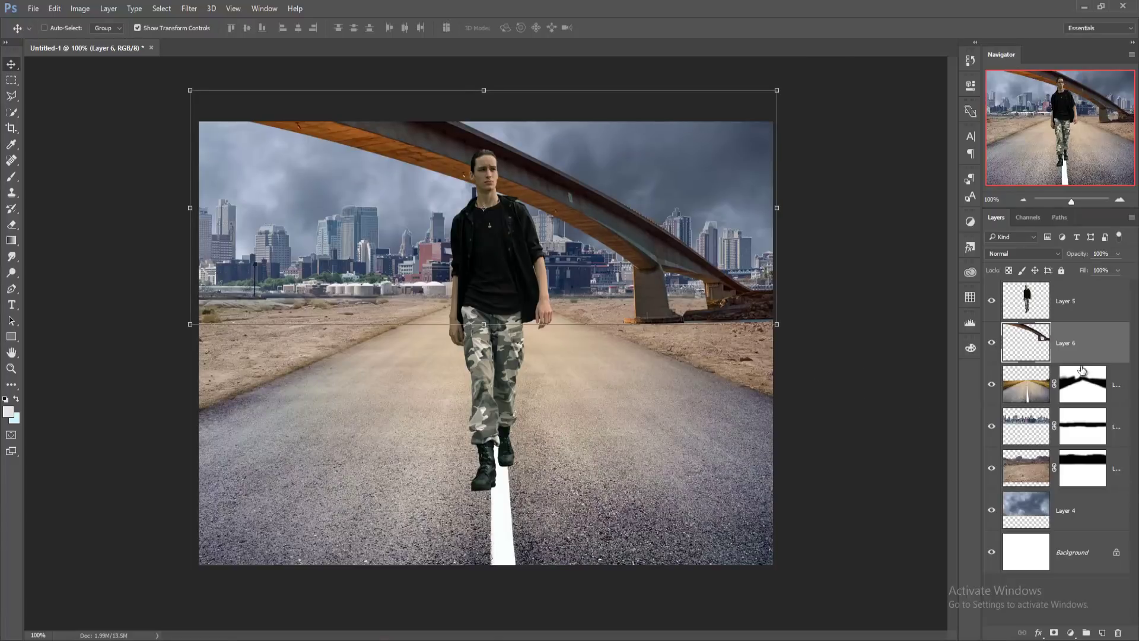
Step: Add a new layer above the road and set up a small black brush
click(1129, 393)
click(1102, 633)
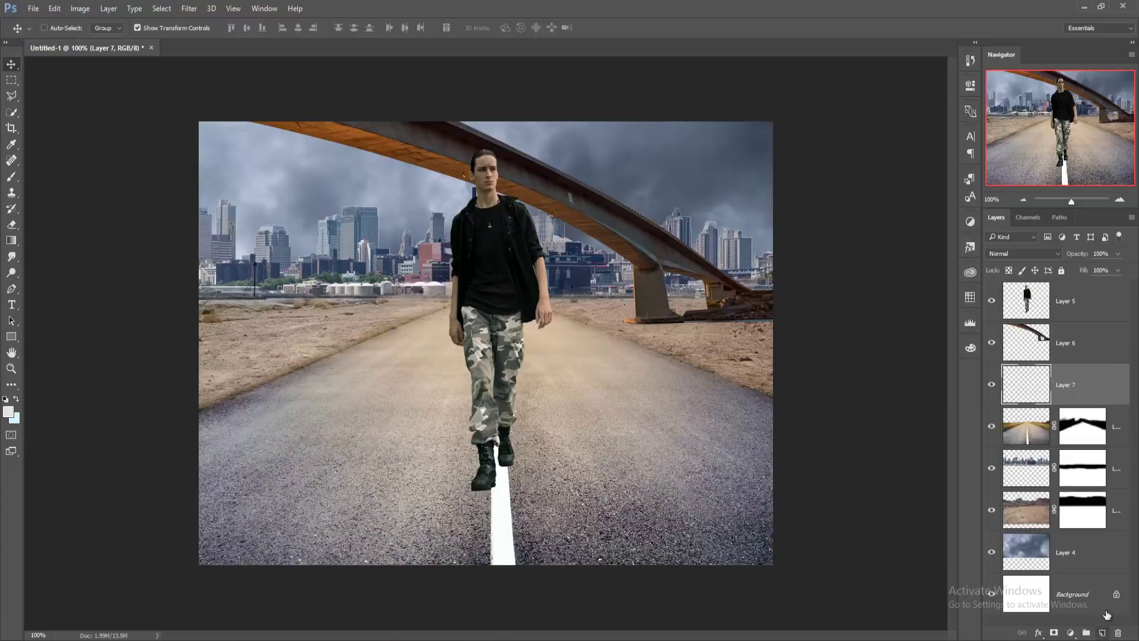
click(11, 176)
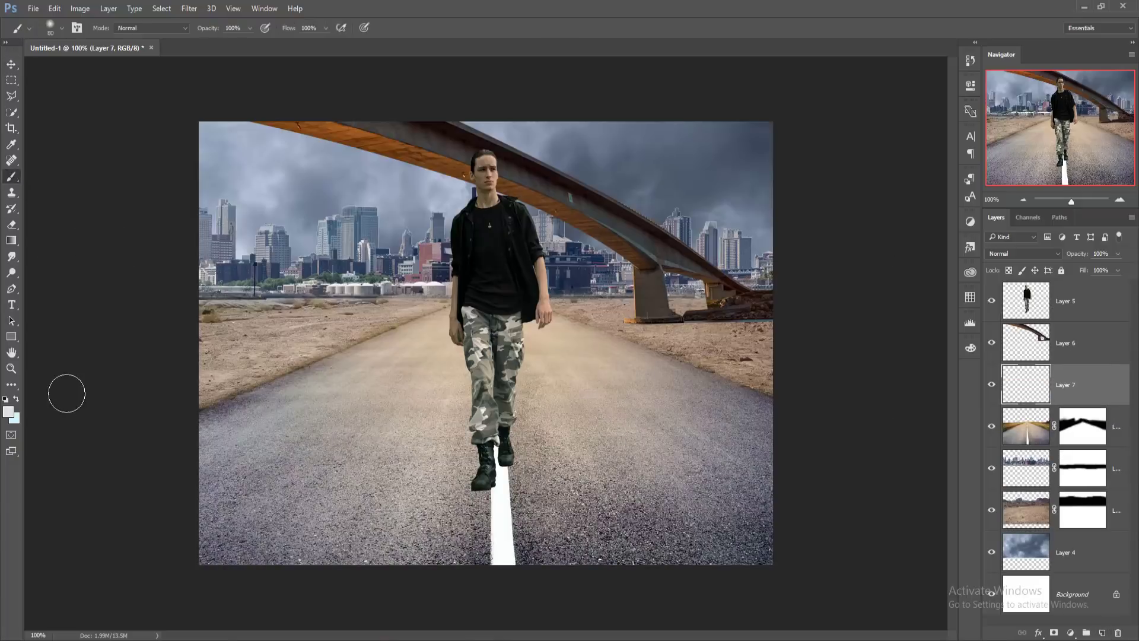
click(8, 412)
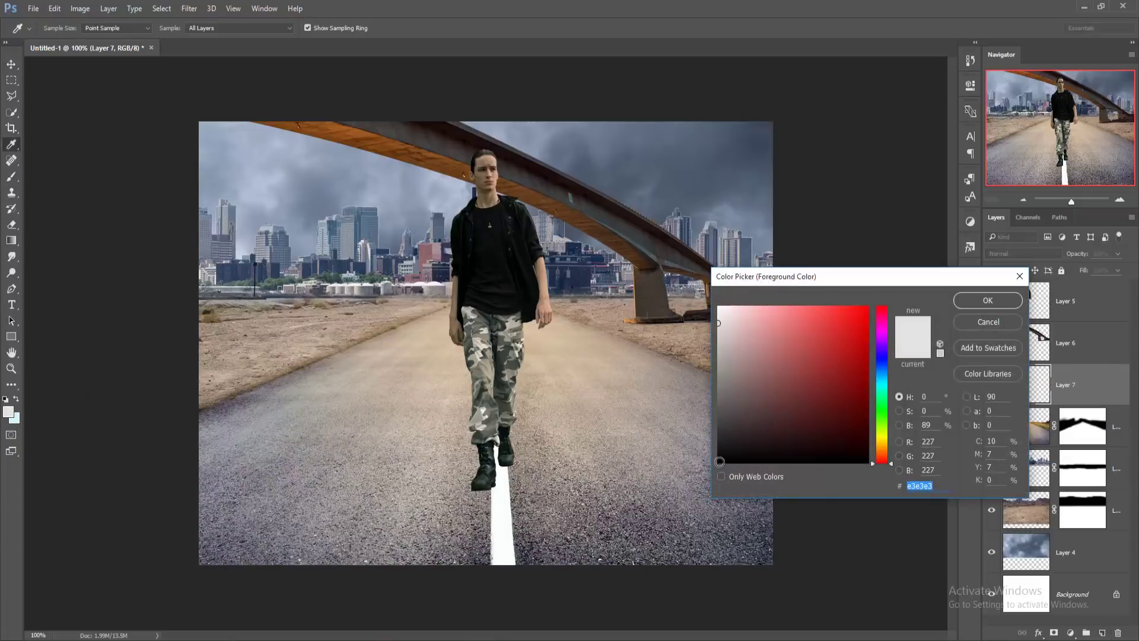
click(720, 462)
click(988, 300)
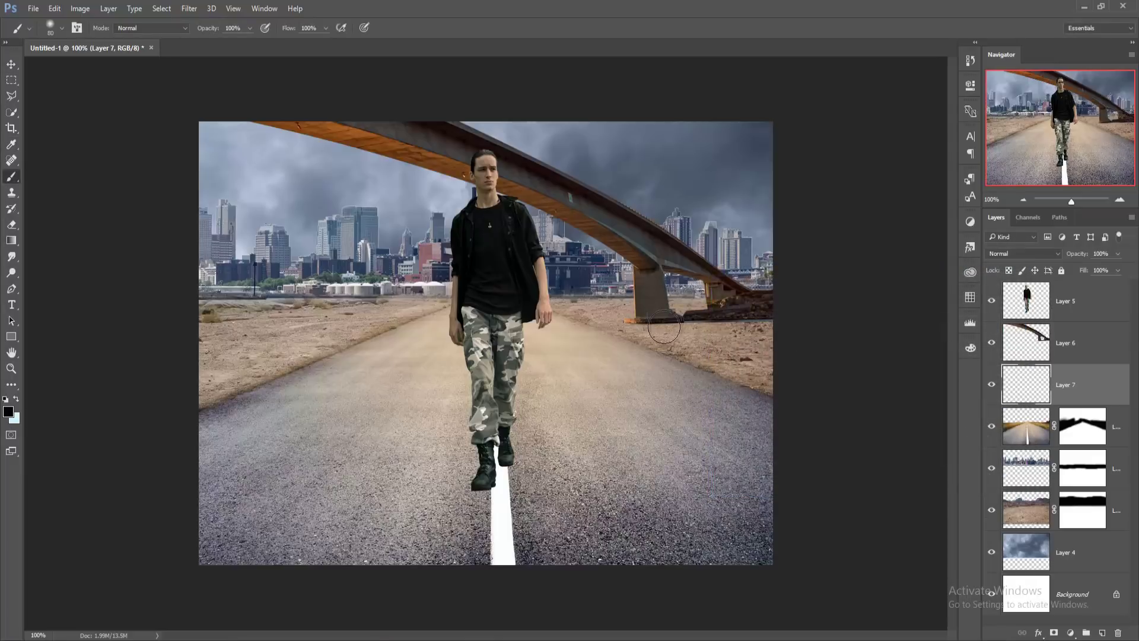
key(bracketleft)
key(bracketleft)
key(bracketleft)
key(bracketleft)
key(bracketleft)
key(bracketleft)
Step: Paint a soft shadow under the bridge's right end and lower its opacity to 59%
mouse_move(636, 321)
mouse_down()
mouse_move(730, 346)
mouse_move(692, 326)
mouse_move(757, 333)
mouse_move(682, 322)
mouse_move(776, 326)
mouse_move(675, 337)
mouse_move(795, 379)
mouse_up()
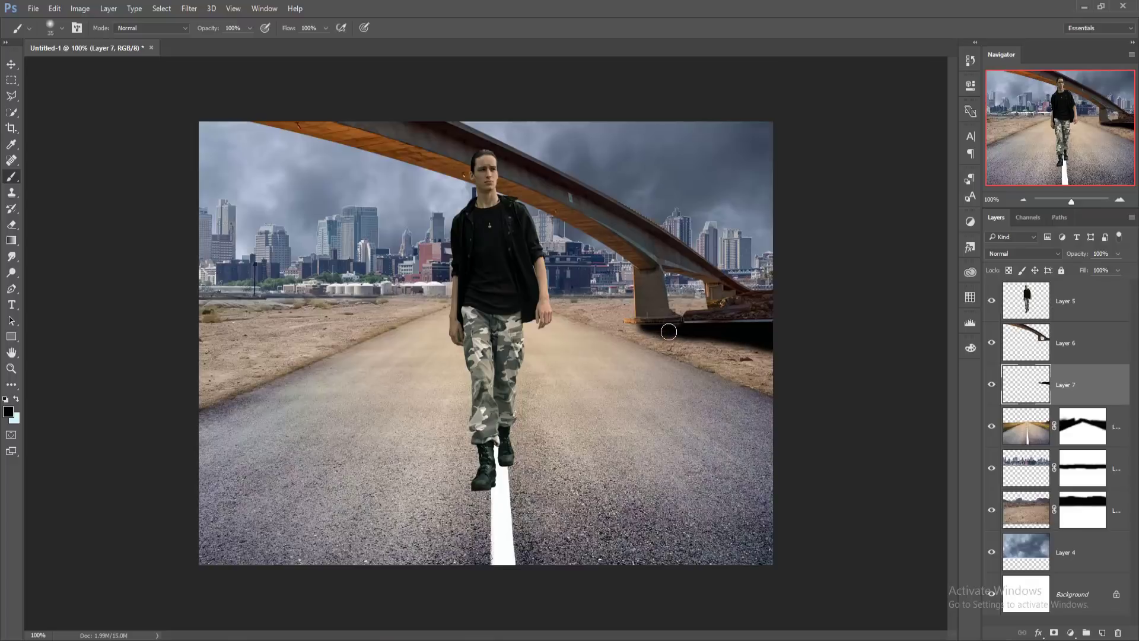
drag(741, 345, 794, 368)
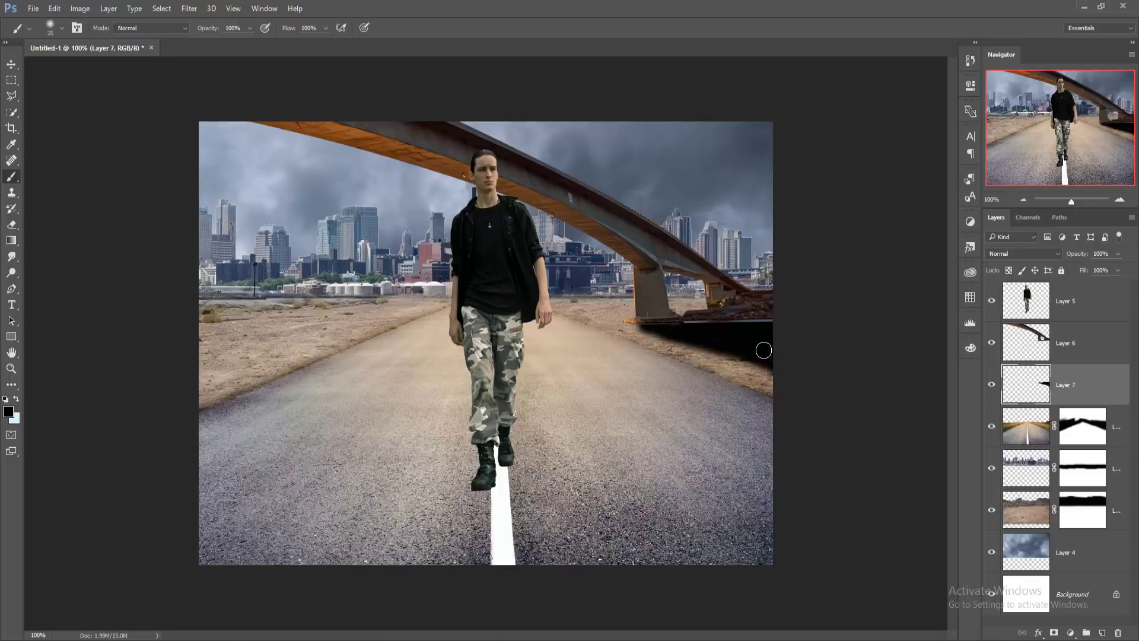
click(1118, 254)
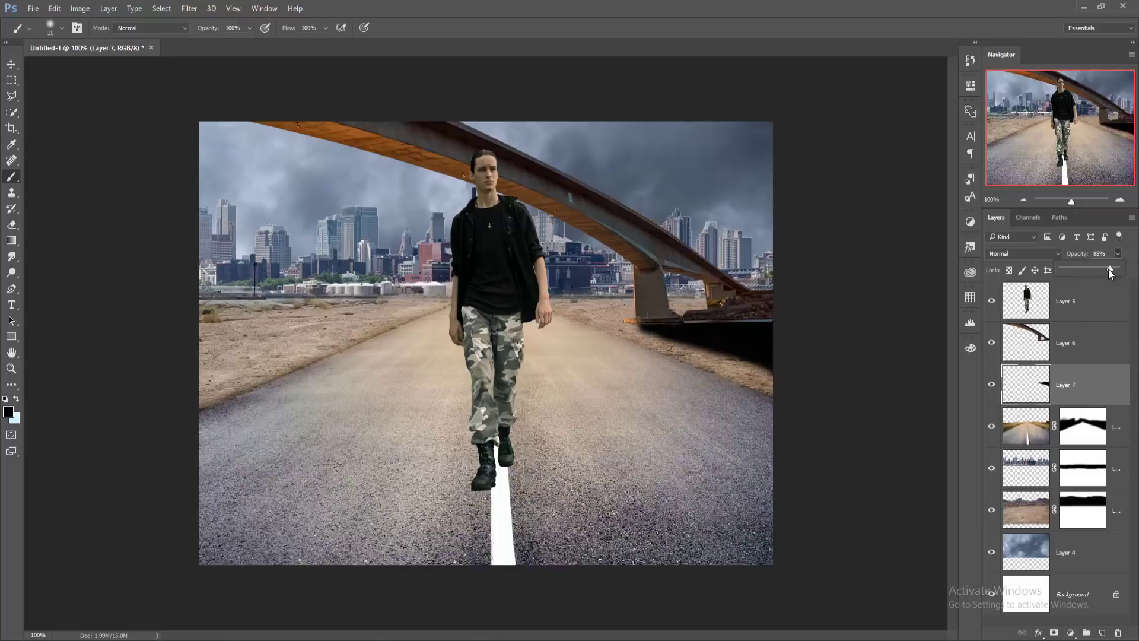
drag(1095, 272, 1097, 274)
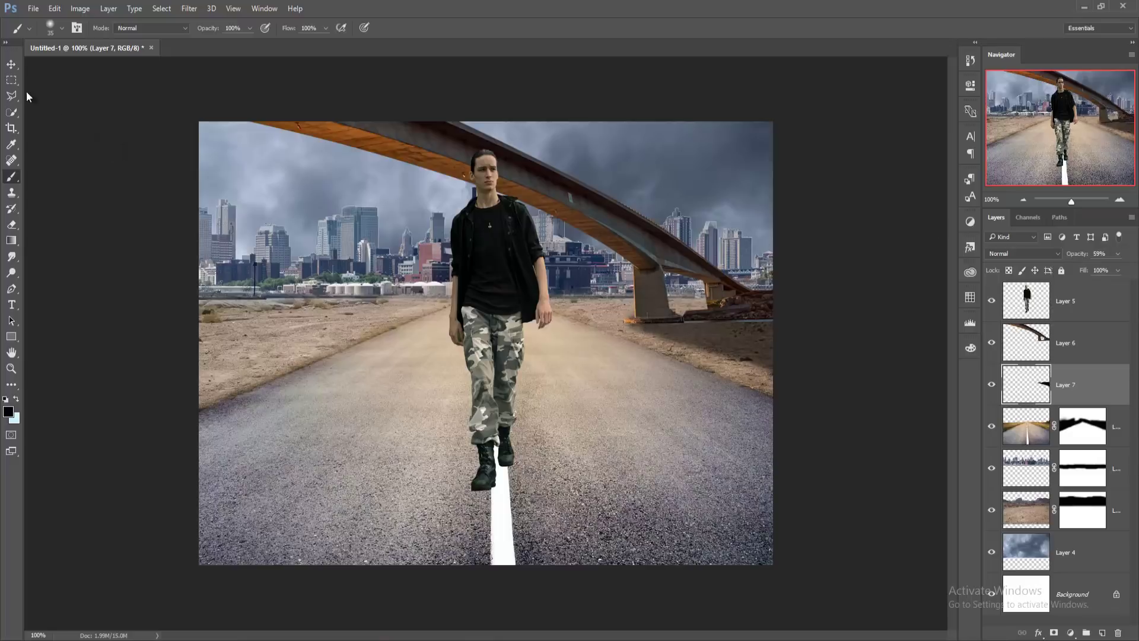
Step: Mask the bridge layer and paint away the orange glow along its base
click(11, 64)
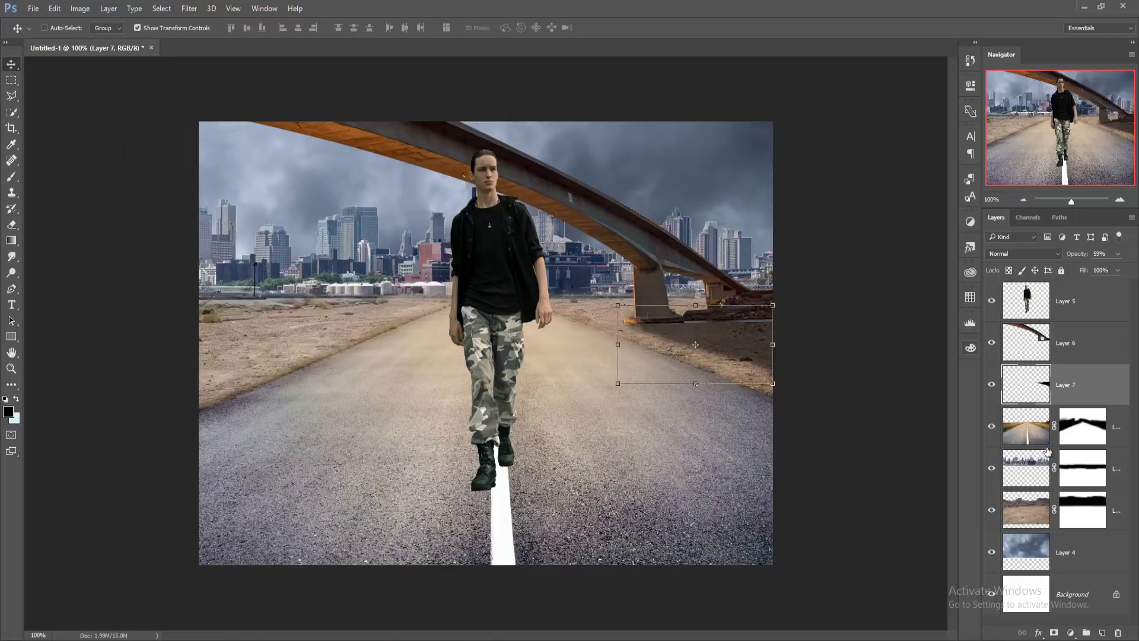
click(1077, 356)
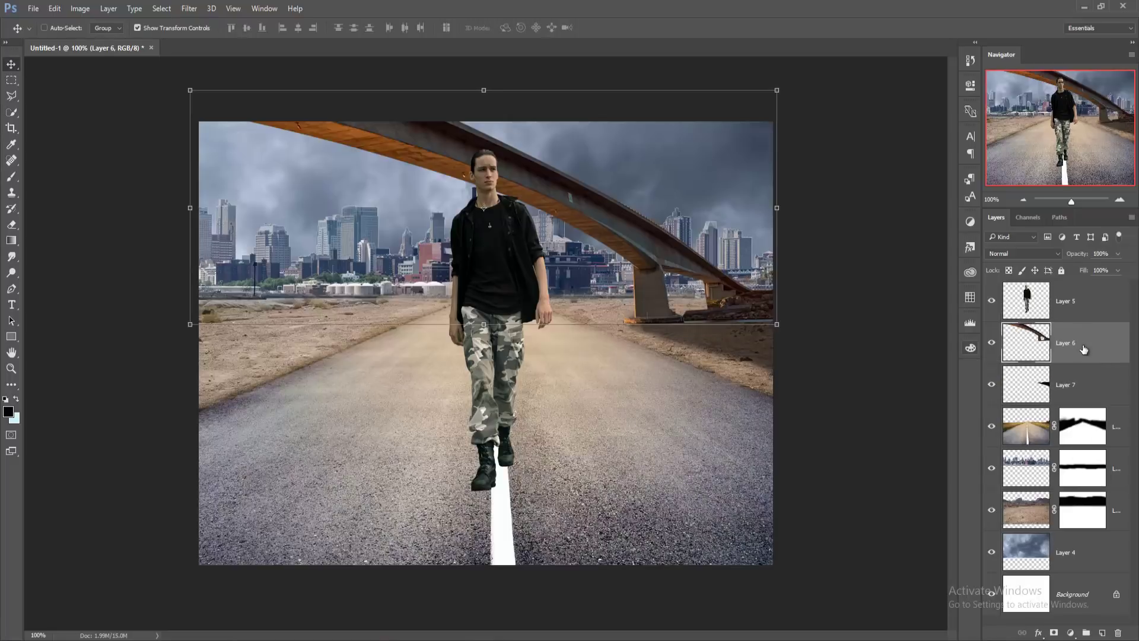
click(1054, 634)
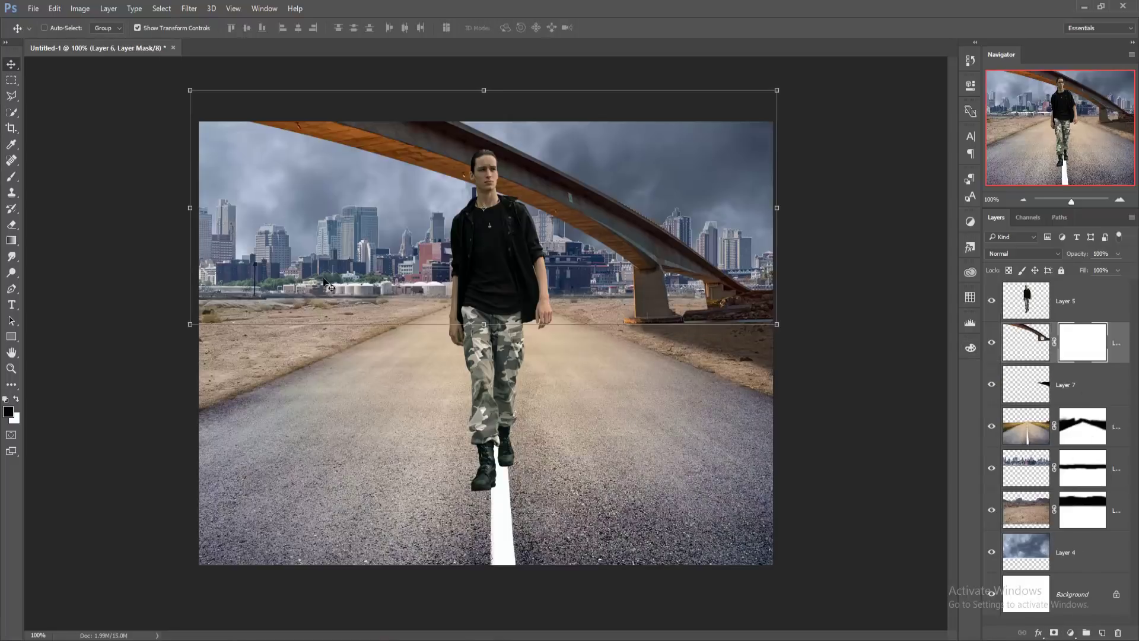
click(11, 178)
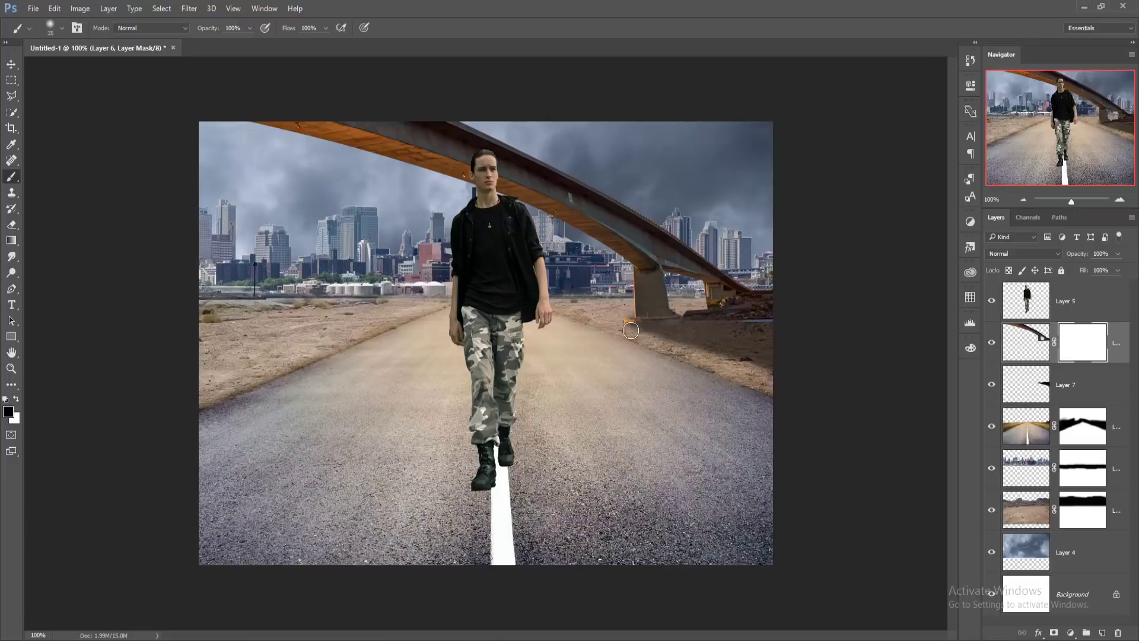
drag(622, 330, 771, 325)
Step: Add a new empty layer above the bridge layer
key(v)
click(1026, 343)
click(1102, 633)
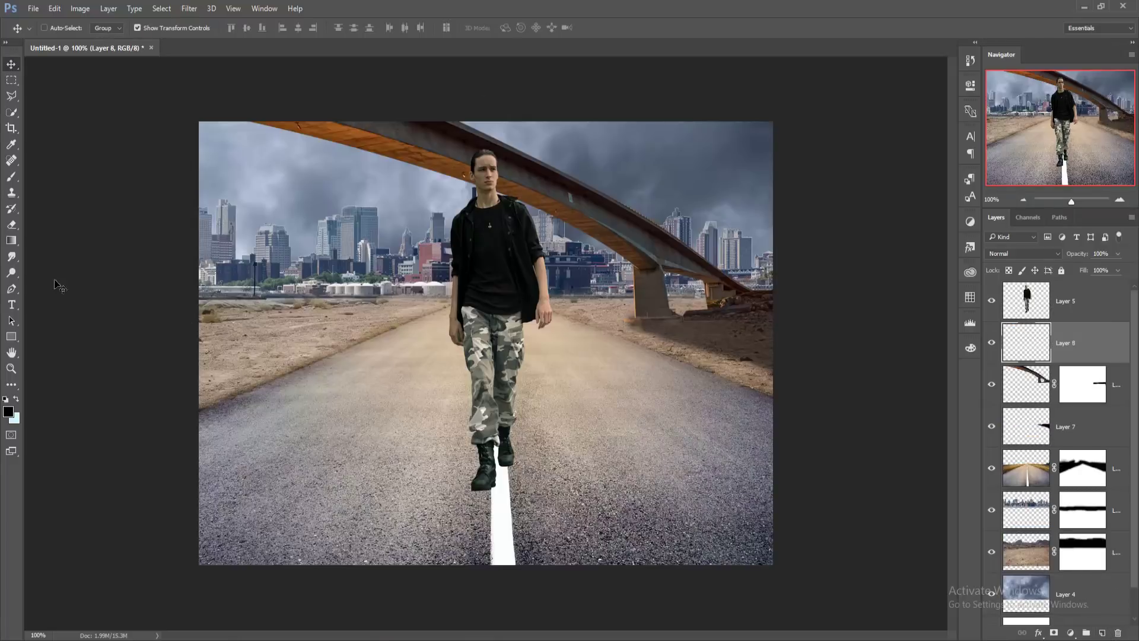
Step: Paint a black shadow from the man's boots over the white road line to the bottom edge
click(11, 176)
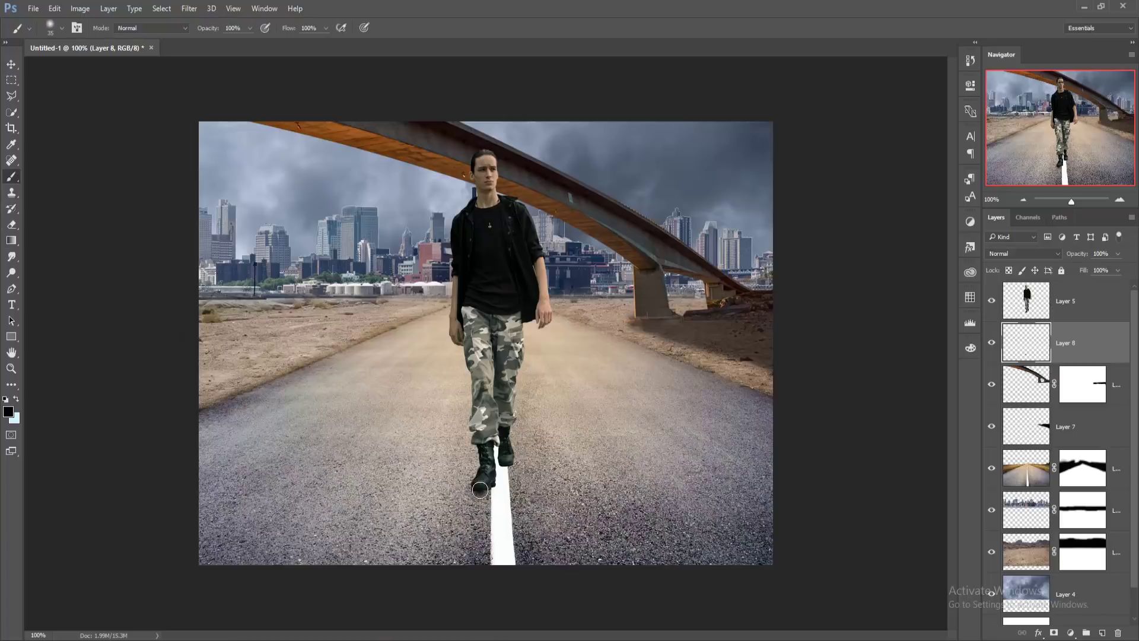
drag(479, 497, 469, 569)
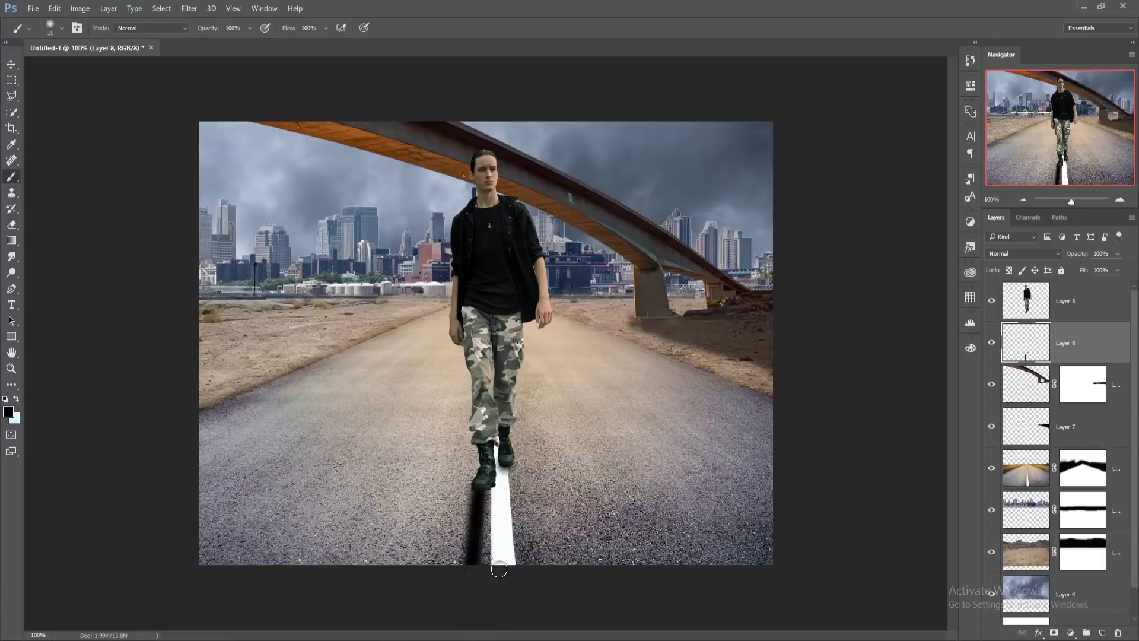
drag(505, 468, 497, 563)
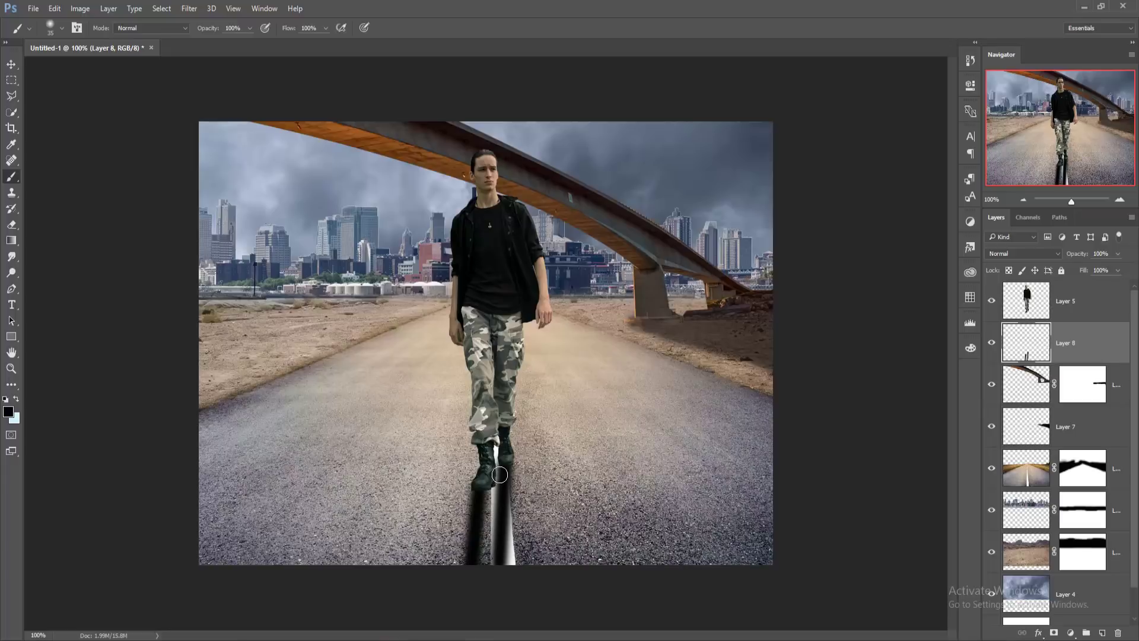
drag(500, 473, 496, 563)
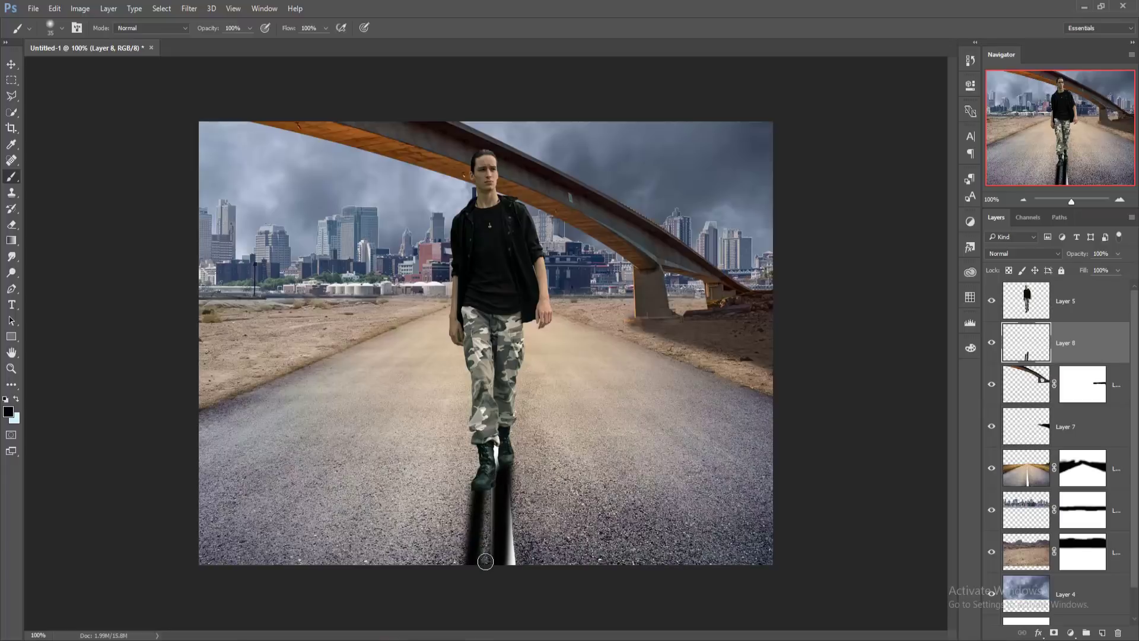
drag(485, 490, 484, 558)
drag(494, 485, 473, 561)
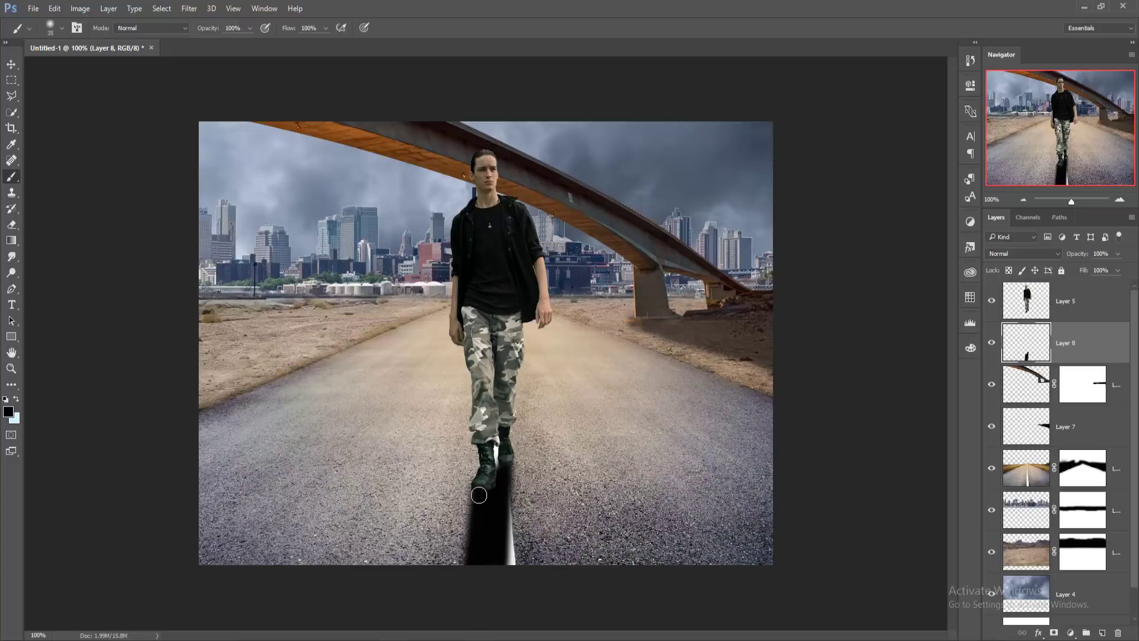
drag(474, 490, 465, 567)
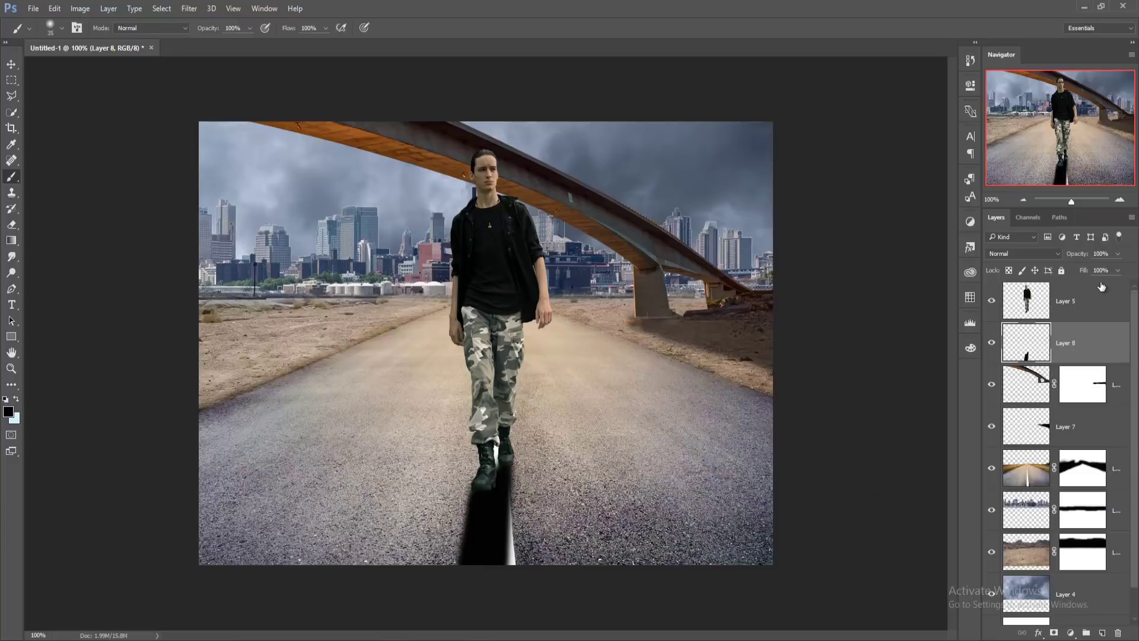
Step: Lower the boot shadow layer's opacity to 59%
click(1119, 253)
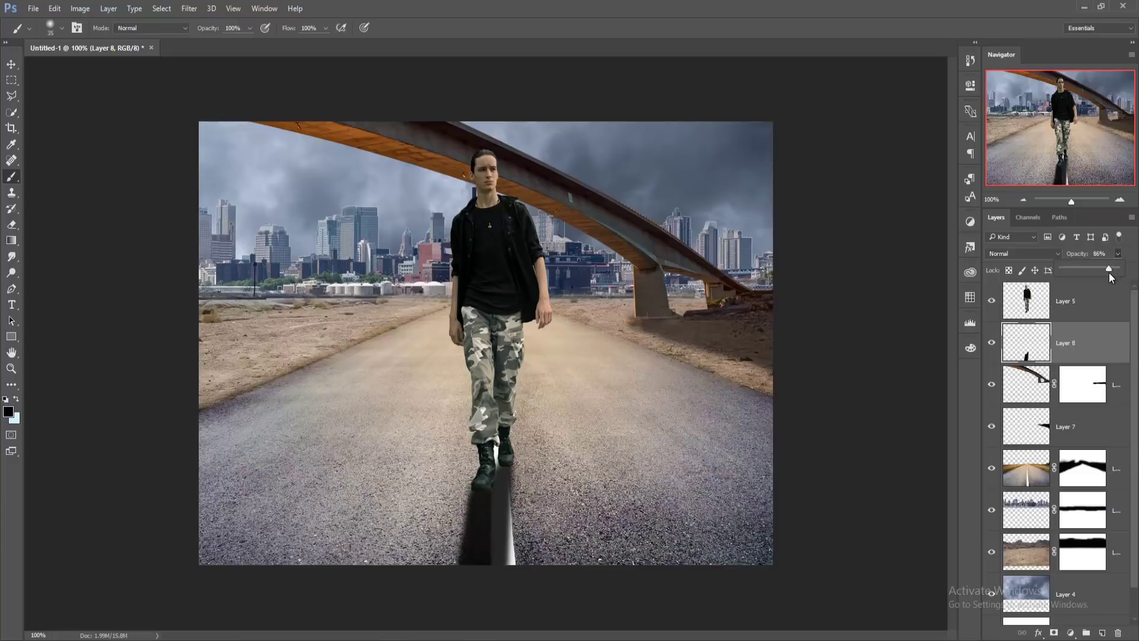
drag(1110, 273, 1100, 280)
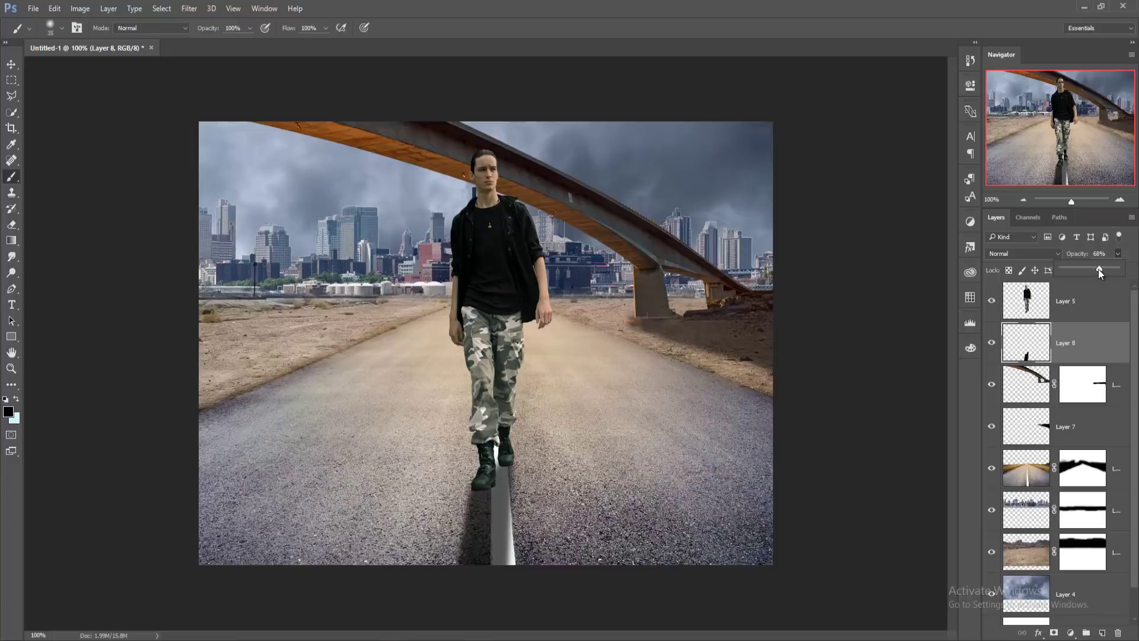
drag(1098, 271, 1094, 273)
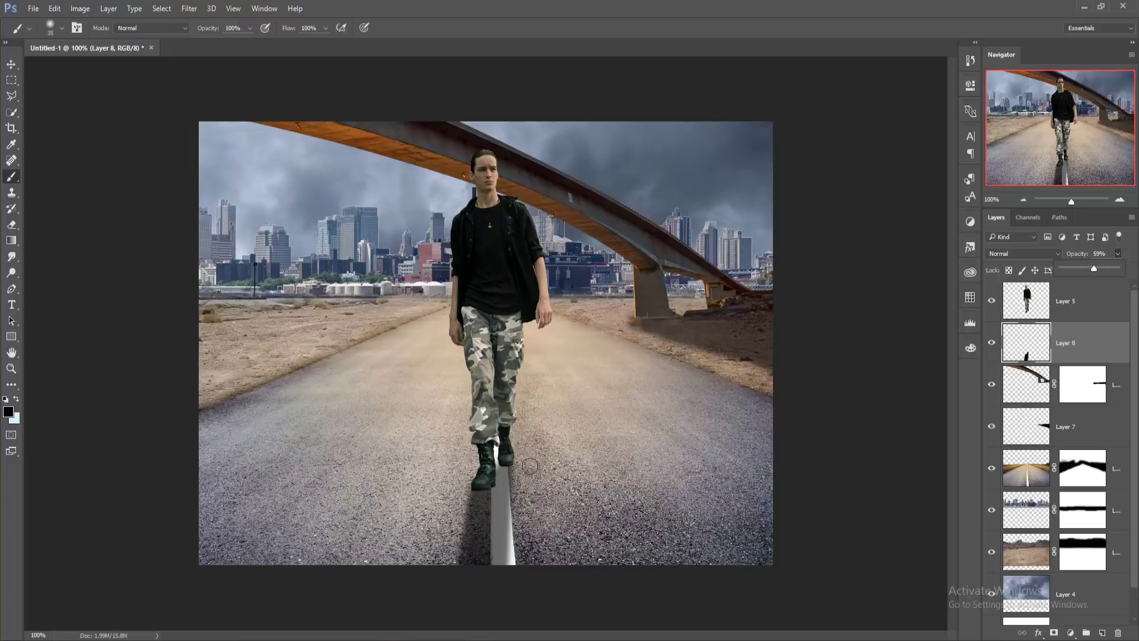
Step: Paint a darker contact shadow beside the boots on a new Layer 9
click(1104, 632)
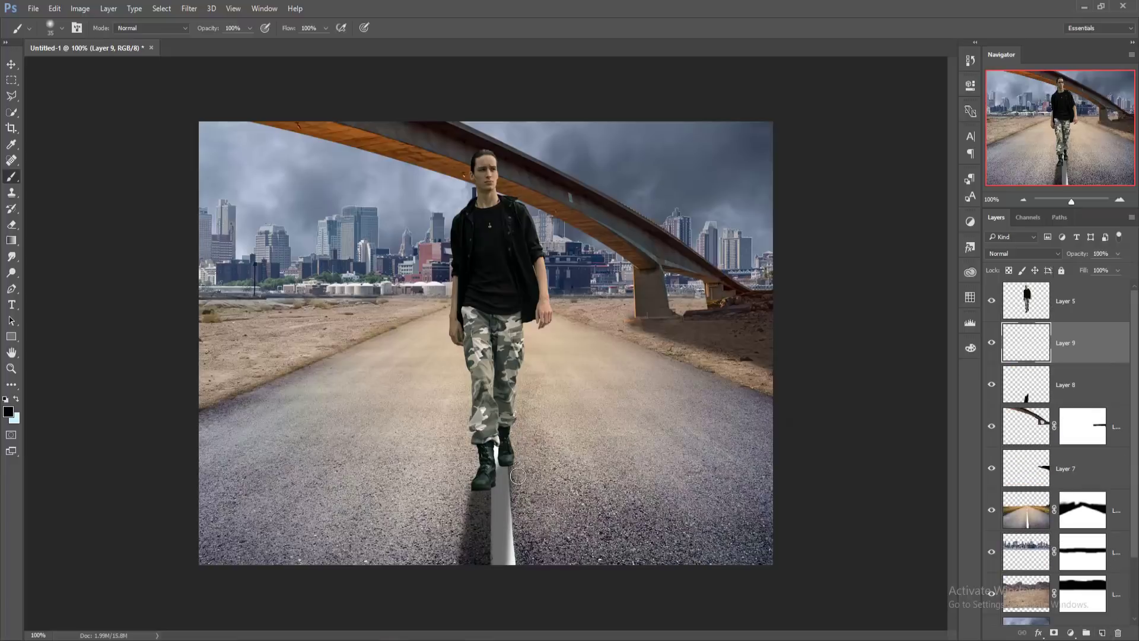
mouse_move(505, 461)
mouse_down()
mouse_move(476, 493)
mouse_move(488, 482)
mouse_up()
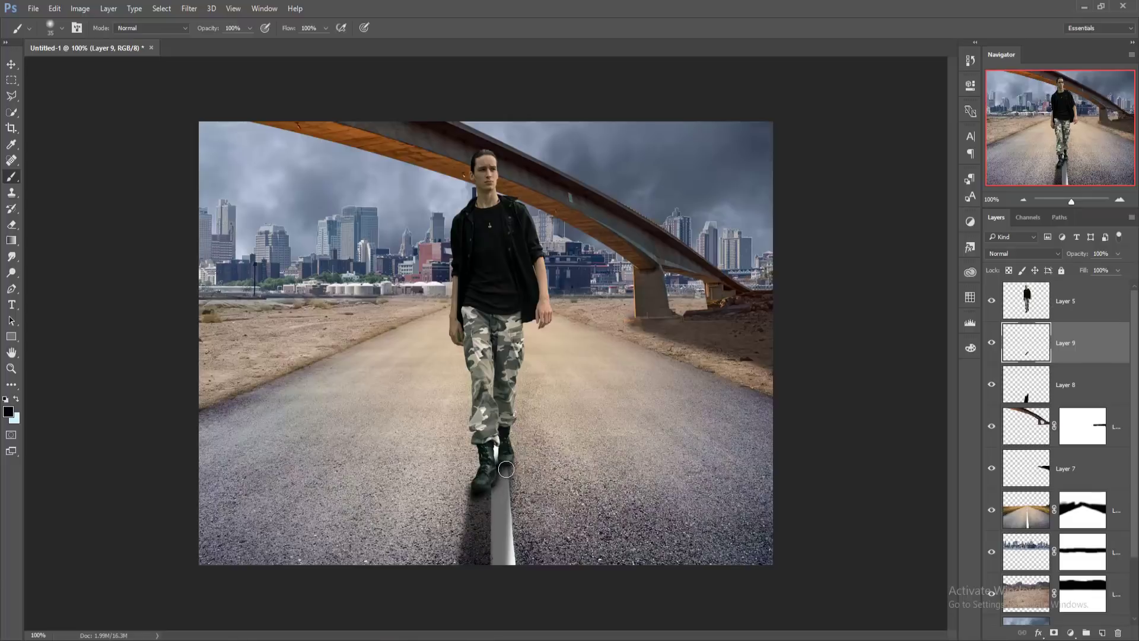
drag(504, 467, 483, 486)
Step: Add an empty Layer 10 directly above the man's Layer 5
click(11, 65)
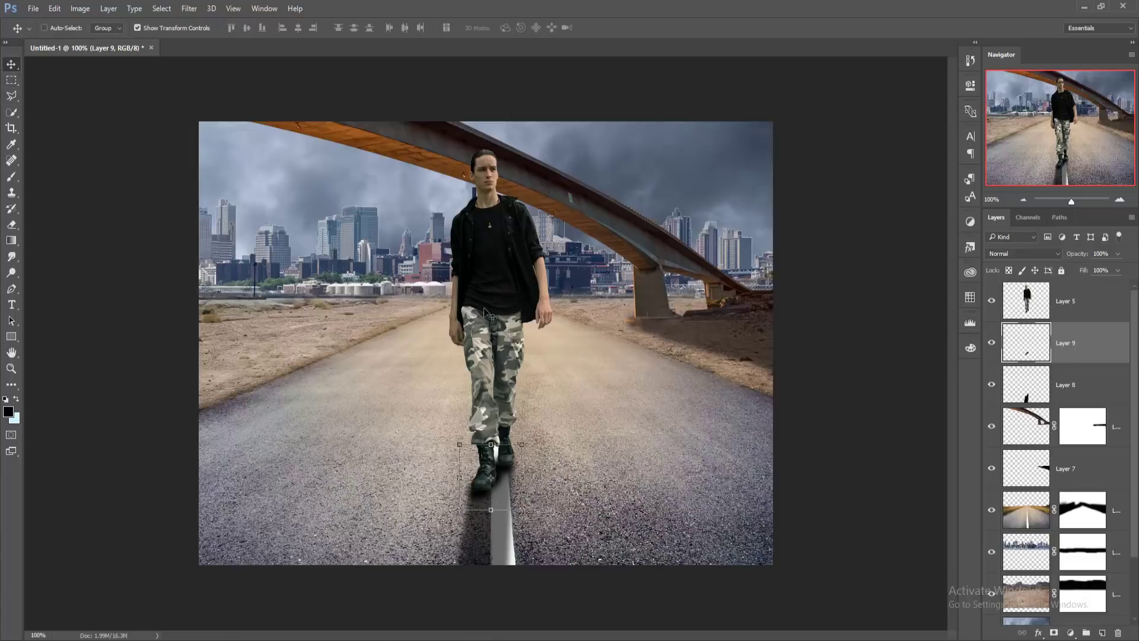
click(1022, 301)
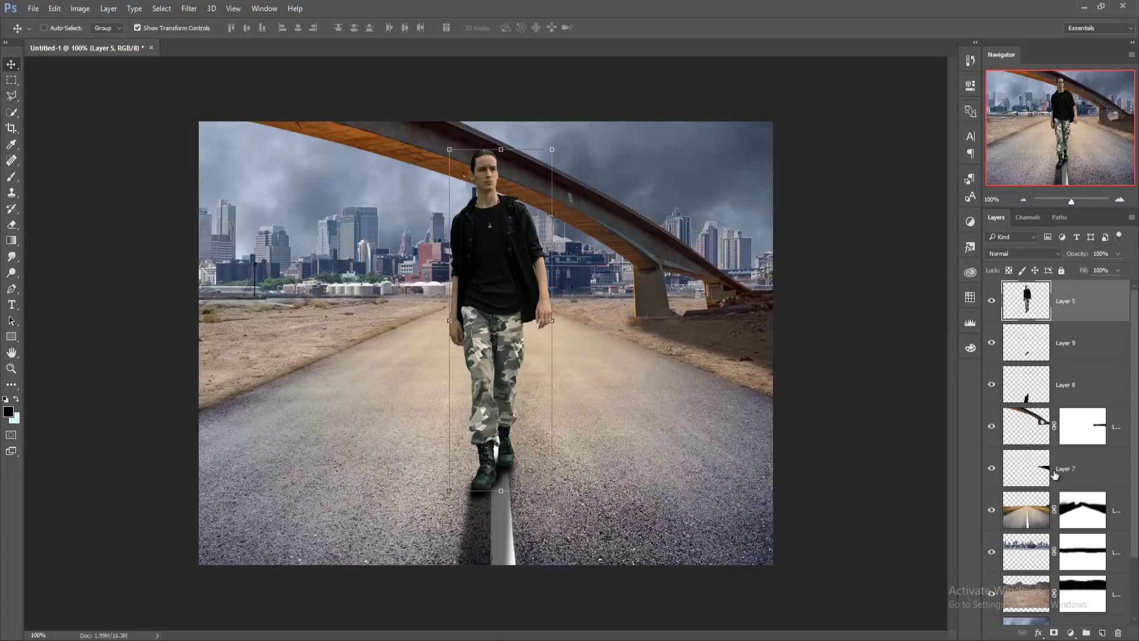
click(1103, 634)
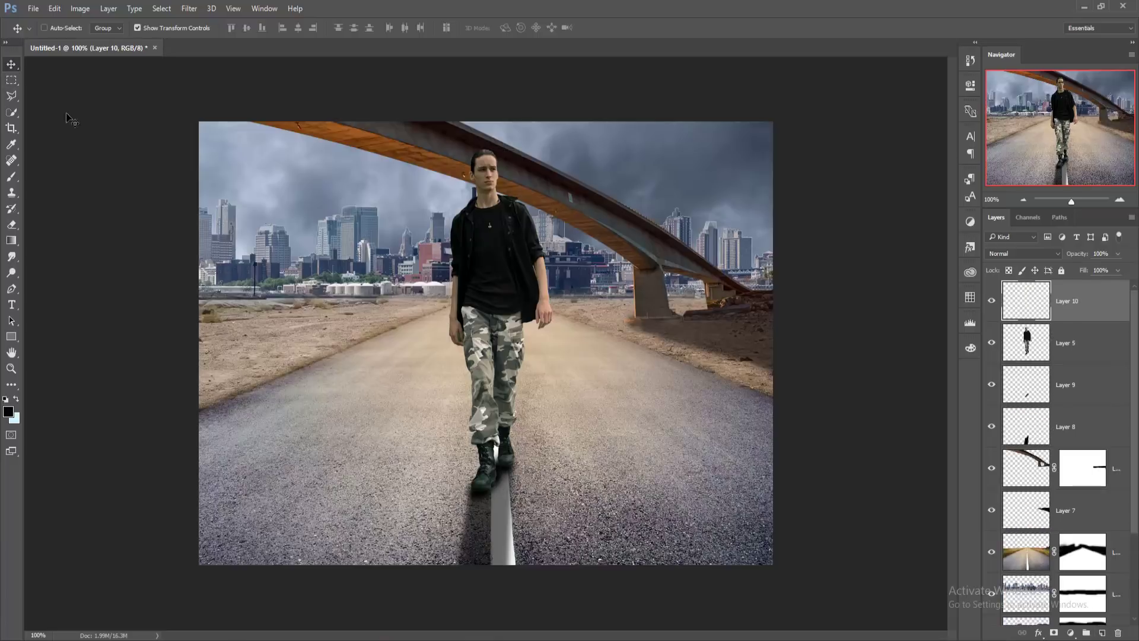
Step: Fill Layer 10 with 50% gray, clip it to the man, and set it to Overlay
click(55, 8)
click(60, 185)
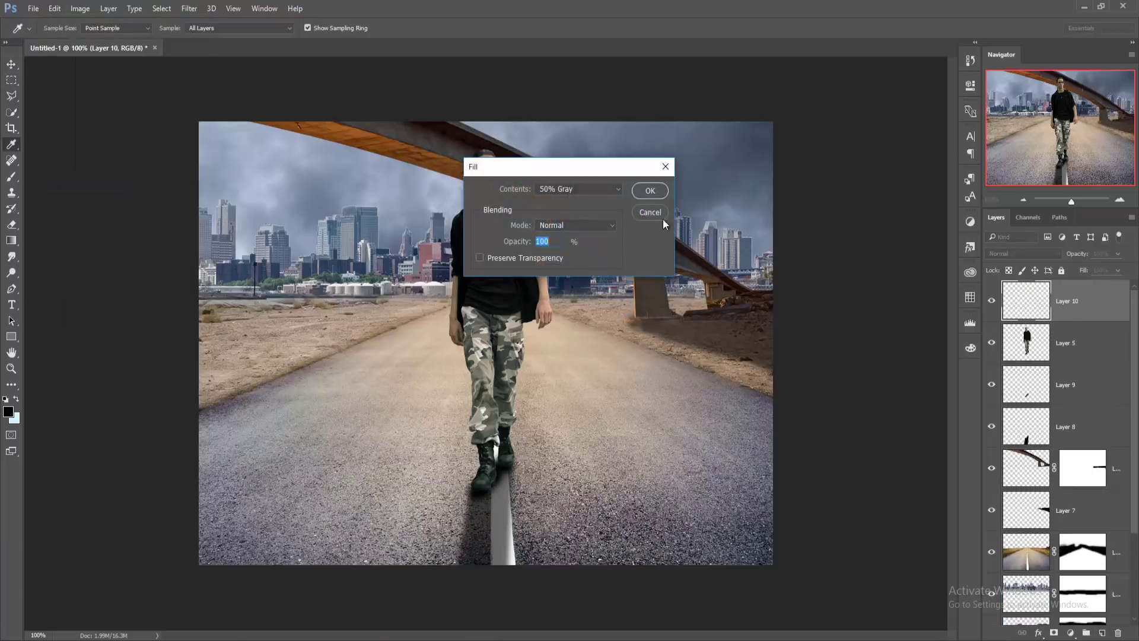
click(648, 190)
right_click(1092, 305)
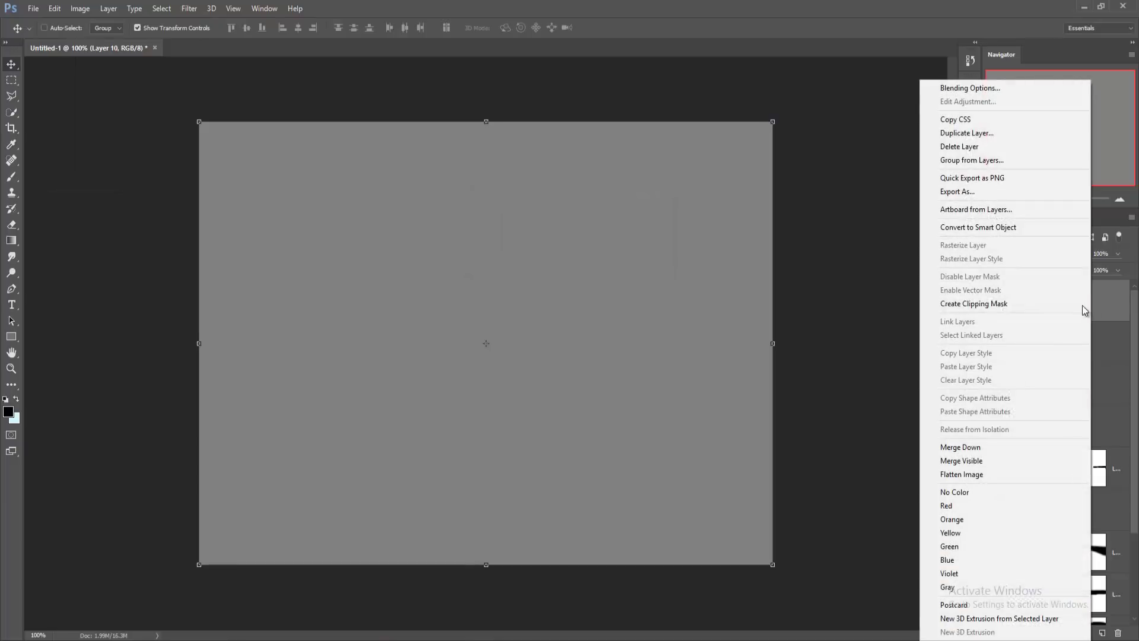
click(1056, 304)
click(1021, 253)
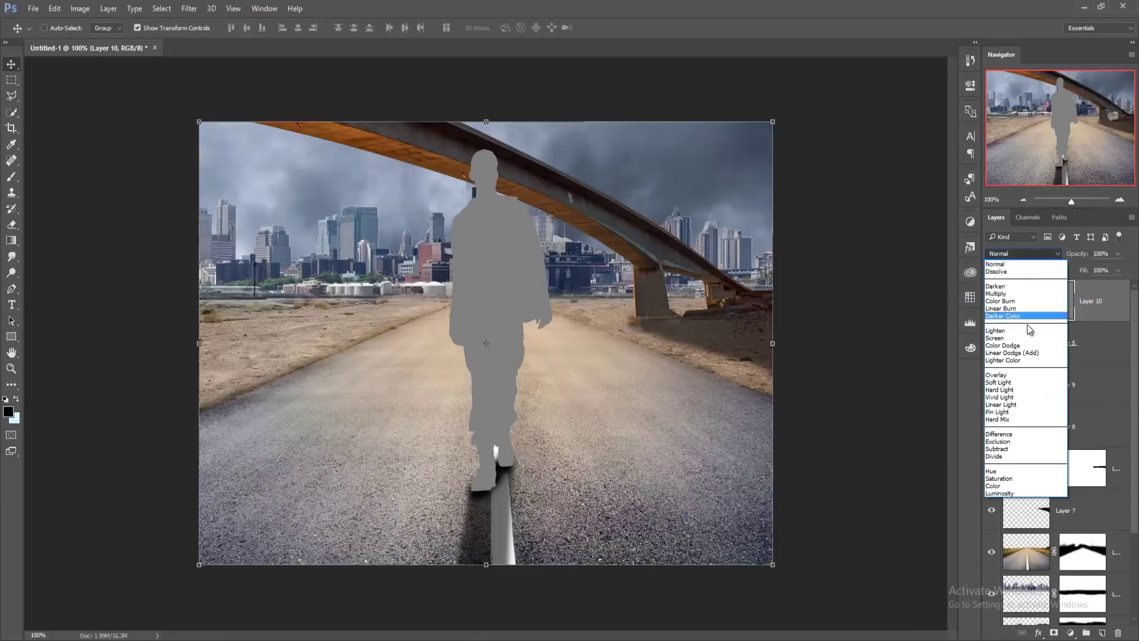
click(1022, 376)
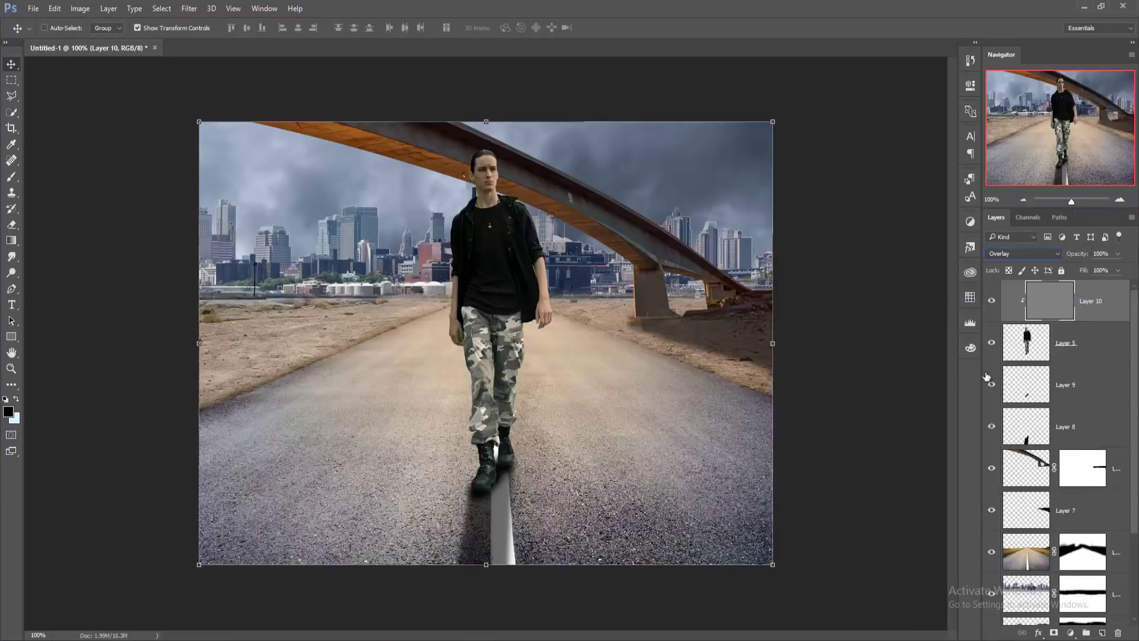
Step: Burn darker shading onto the man's shirt, then select both Layer 5 and Layer 10
click(12, 274)
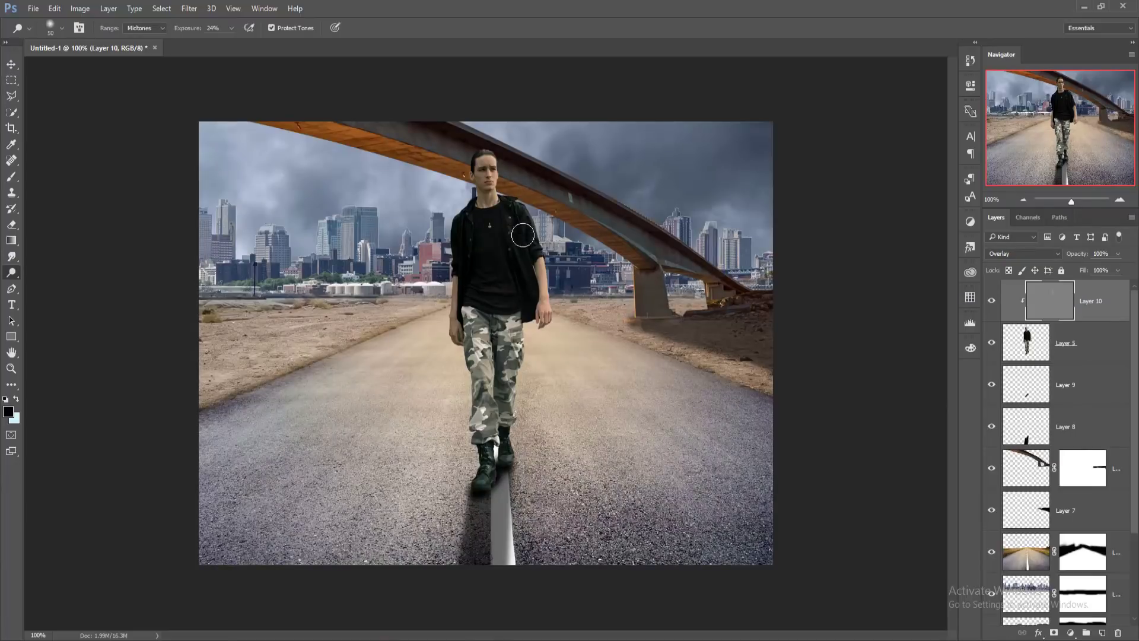
mouse_move(523, 235)
mouse_down()
mouse_move(516, 252)
mouse_move(501, 234)
mouse_move(506, 273)
mouse_move(484, 281)
mouse_move(468, 254)
mouse_move(473, 233)
mouse_move(460, 257)
mouse_move(461, 230)
mouse_move(478, 229)
mouse_move(501, 308)
mouse_move(513, 254)
mouse_move(504, 242)
mouse_move(506, 287)
mouse_move(522, 223)
mouse_move(519, 254)
mouse_move(508, 254)
mouse_move(479, 220)
mouse_move(500, 340)
mouse_move(466, 289)
mouse_move(507, 357)
mouse_move(523, 226)
mouse_move(468, 260)
mouse_up()
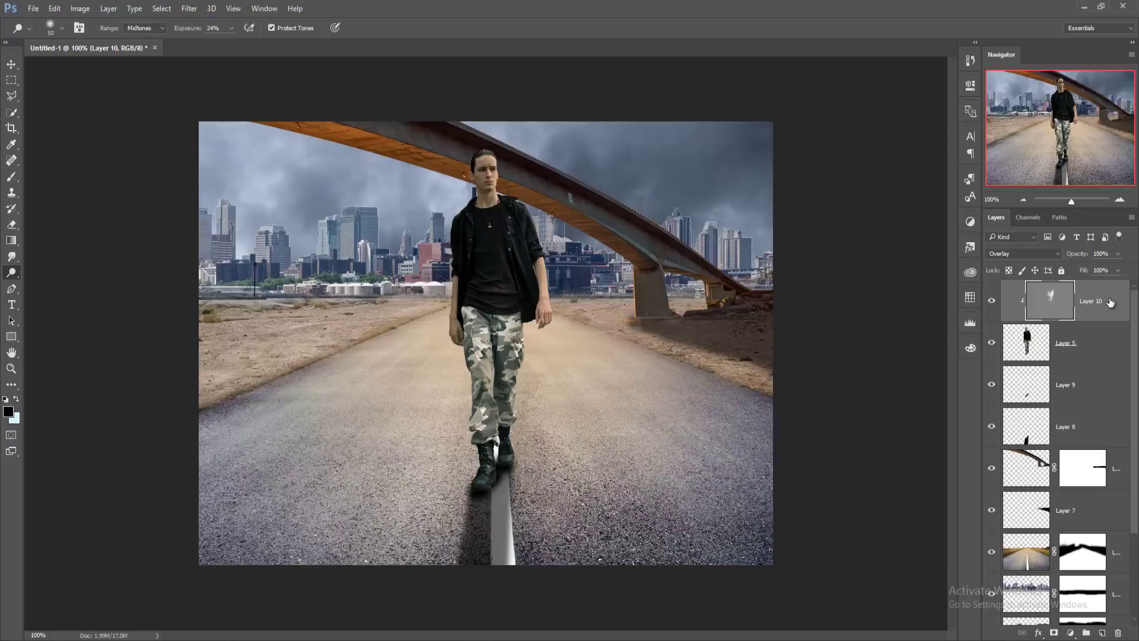
click(1030, 343)
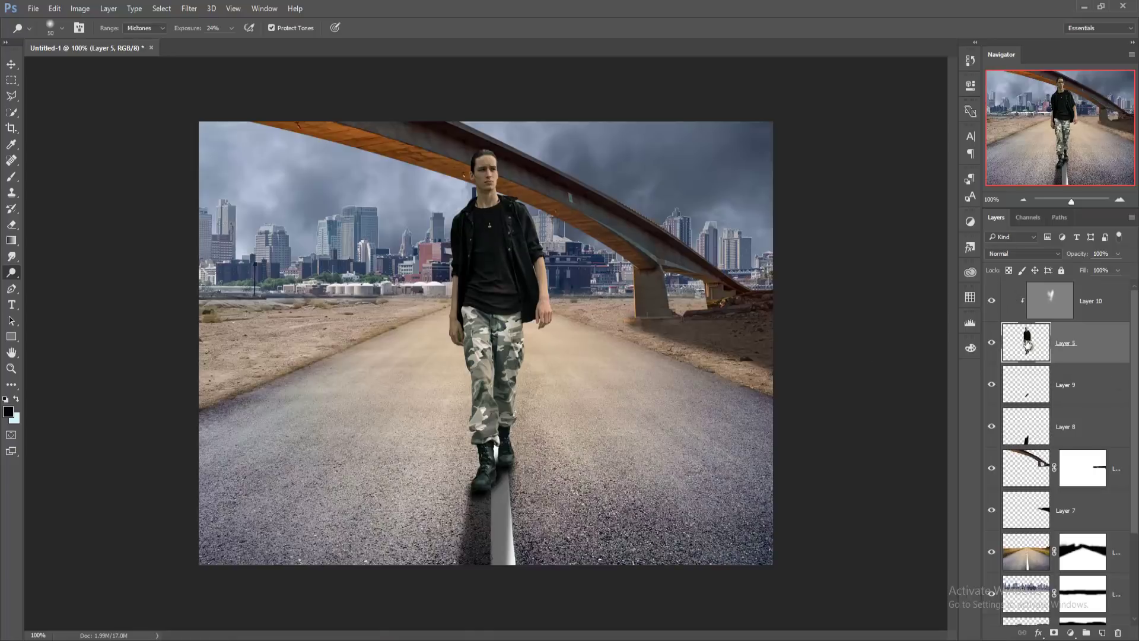
shift+click(1091, 302)
Step: Merge gray into the man; in Camera Raw raise vibrance, exposure, shadows, temperature +11, contrast -8
right_click(1095, 299)
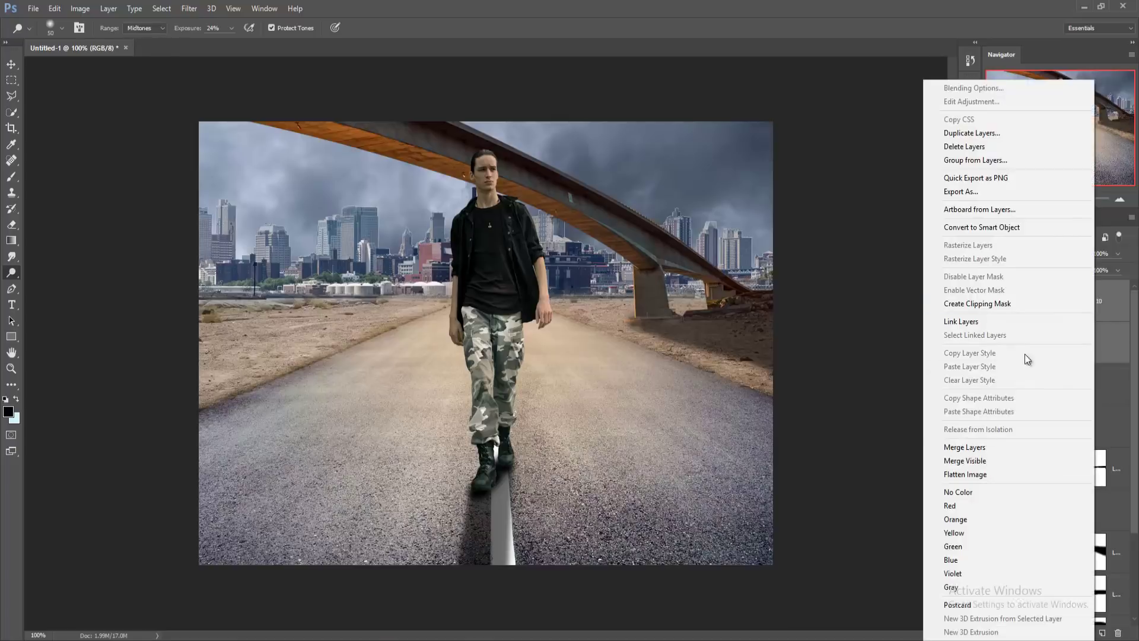
click(1009, 446)
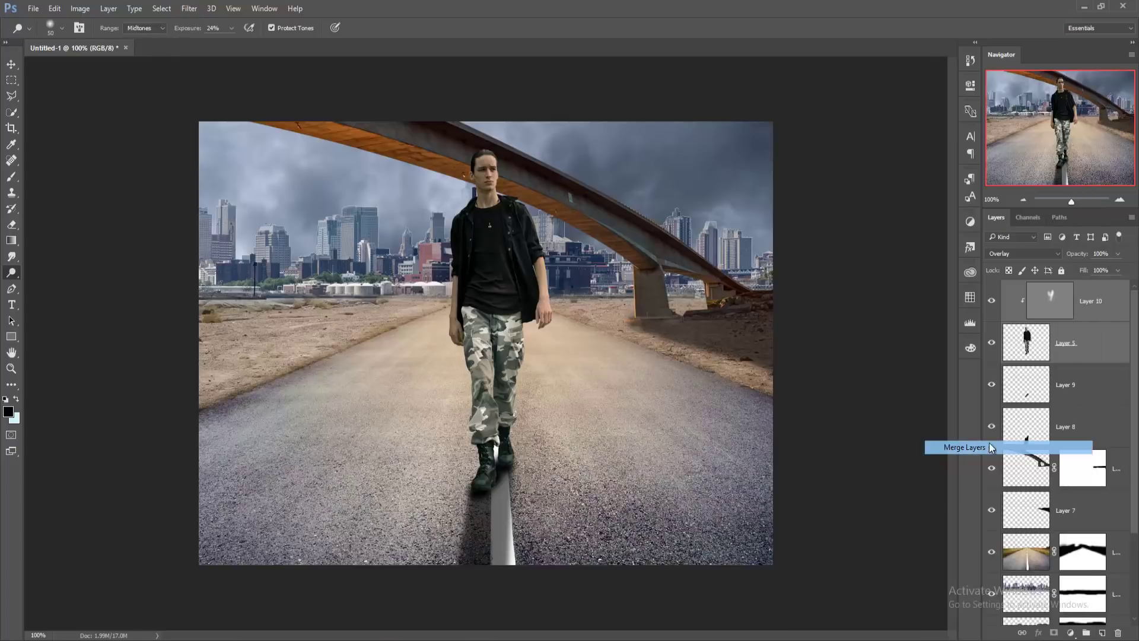
click(189, 8)
click(195, 81)
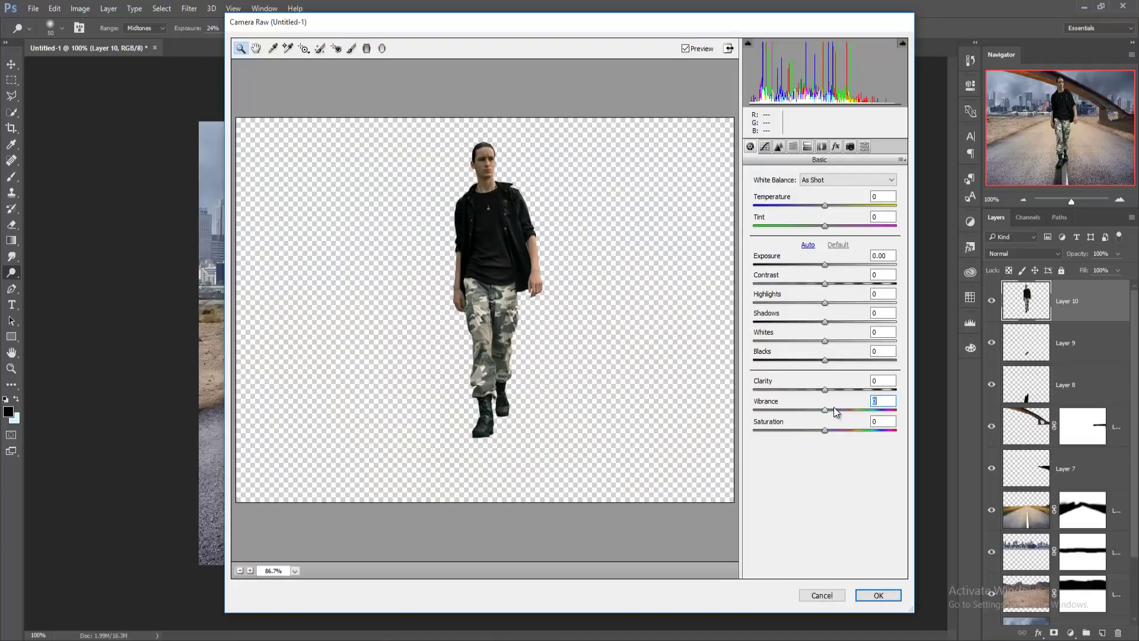
drag(826, 407, 842, 412)
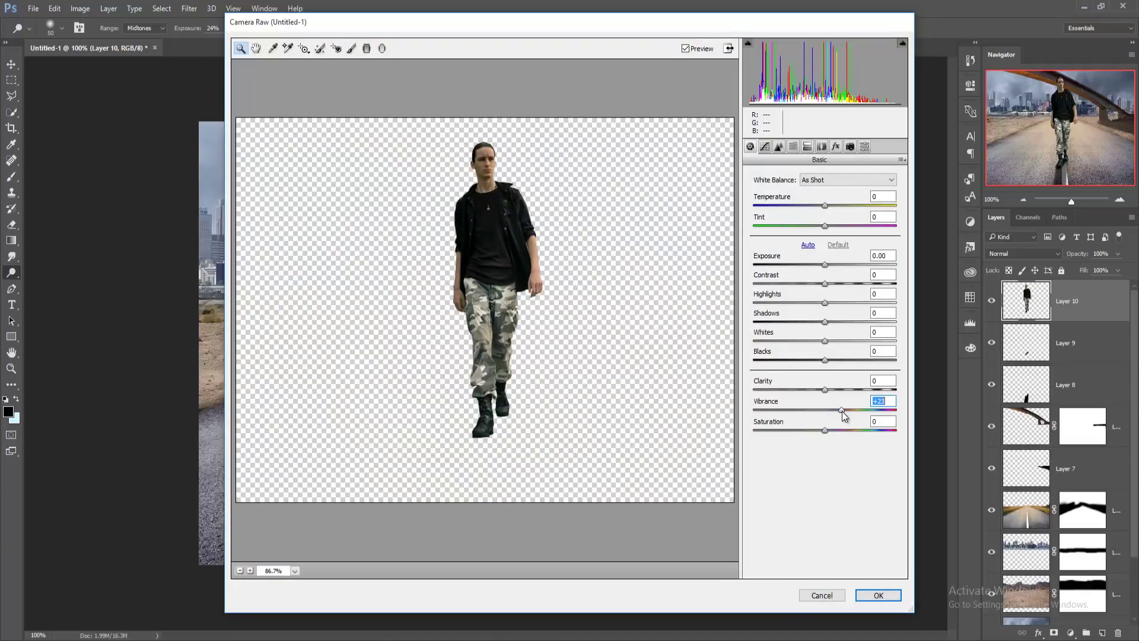
drag(825, 205, 832, 204)
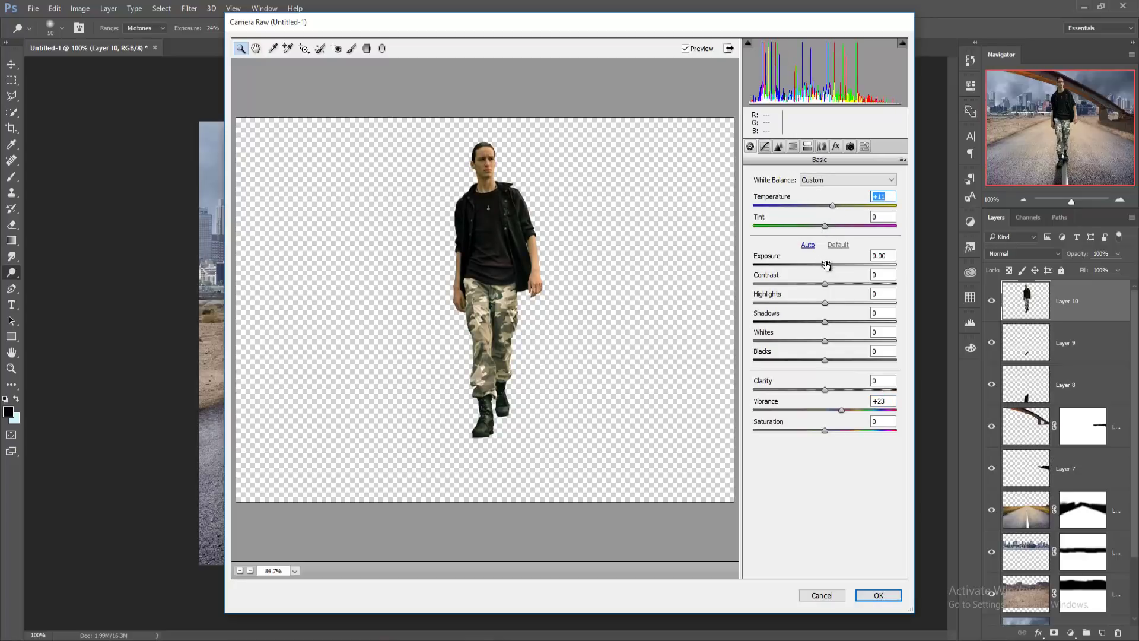
drag(826, 265, 830, 271)
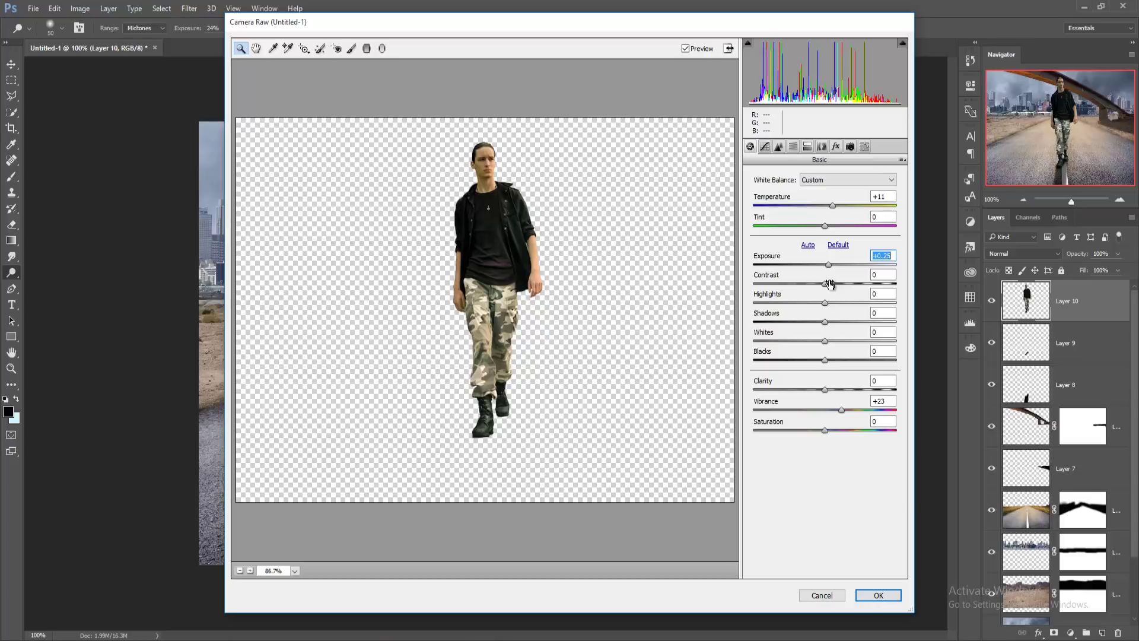
drag(830, 284, 819, 283)
mouse_move(825, 302)
mouse_down()
mouse_move(885, 329)
mouse_move(815, 304)
mouse_up()
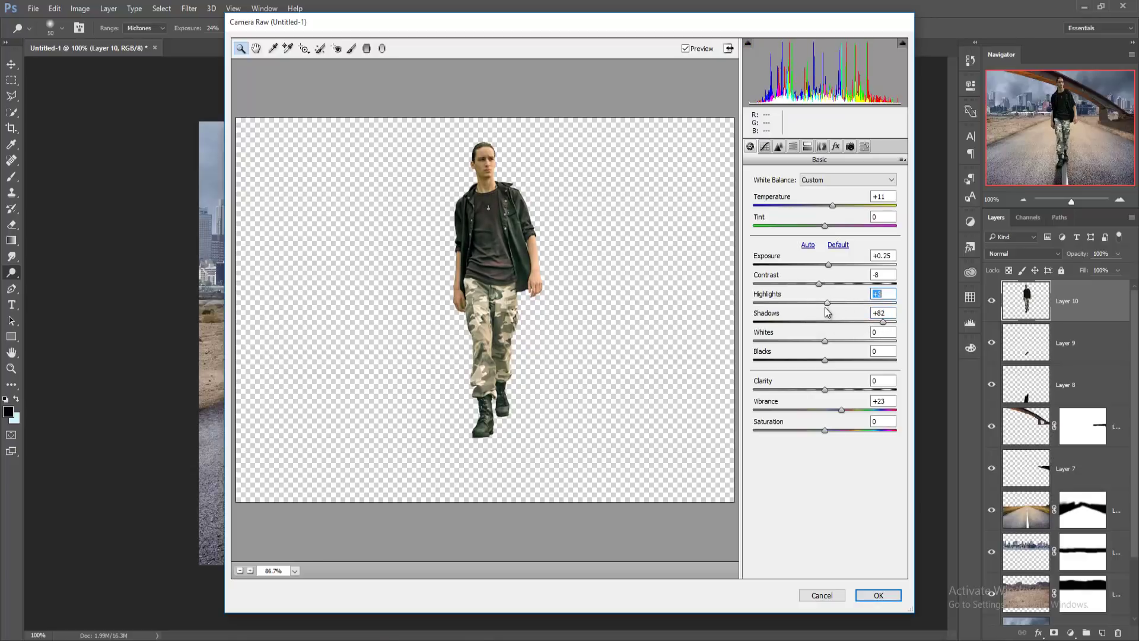
Step: Set highlights to -21, adjust whites, tint highlights cyan (hue 182), boost saturation, and apply
key(Down)
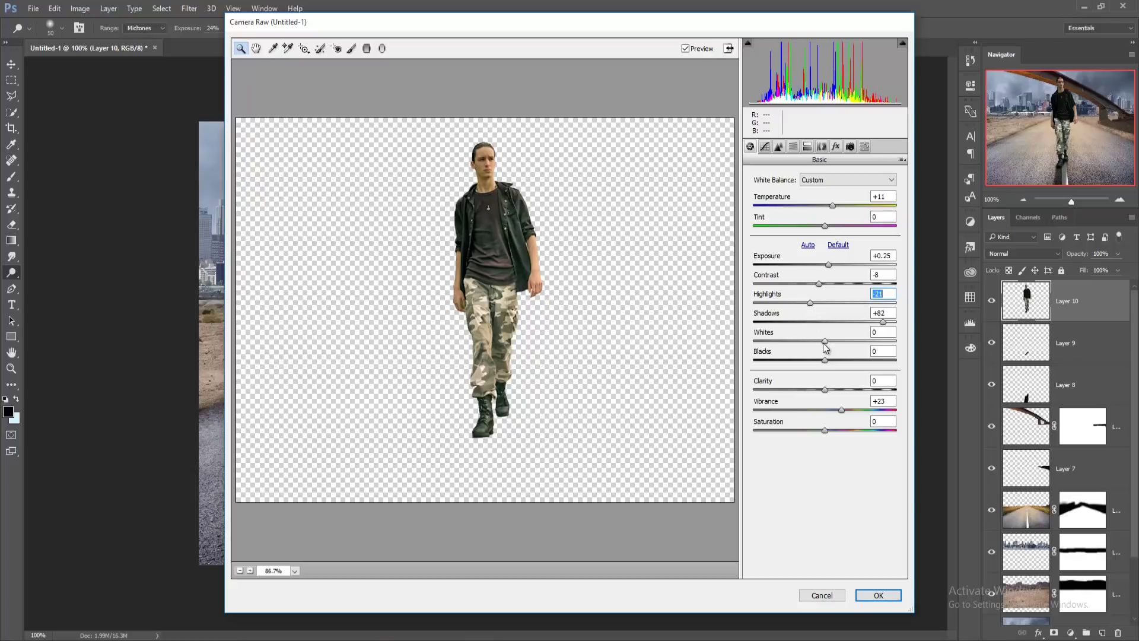
mouse_move(824, 341)
mouse_down()
mouse_move(883, 345)
mouse_move(820, 350)
mouse_move(838, 390)
mouse_up()
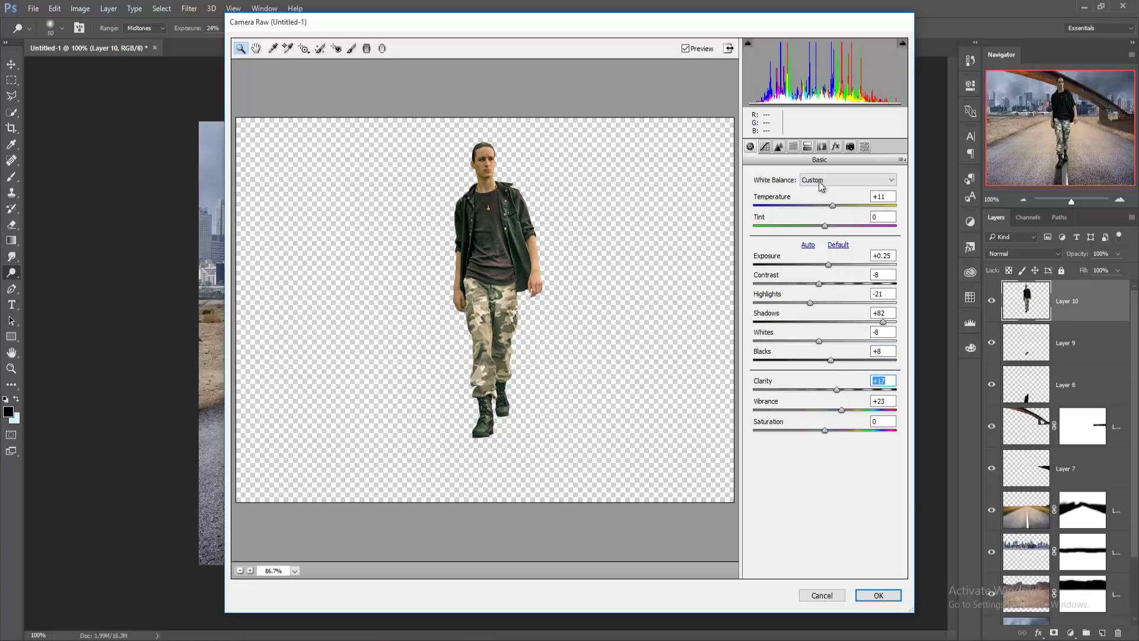
click(806, 147)
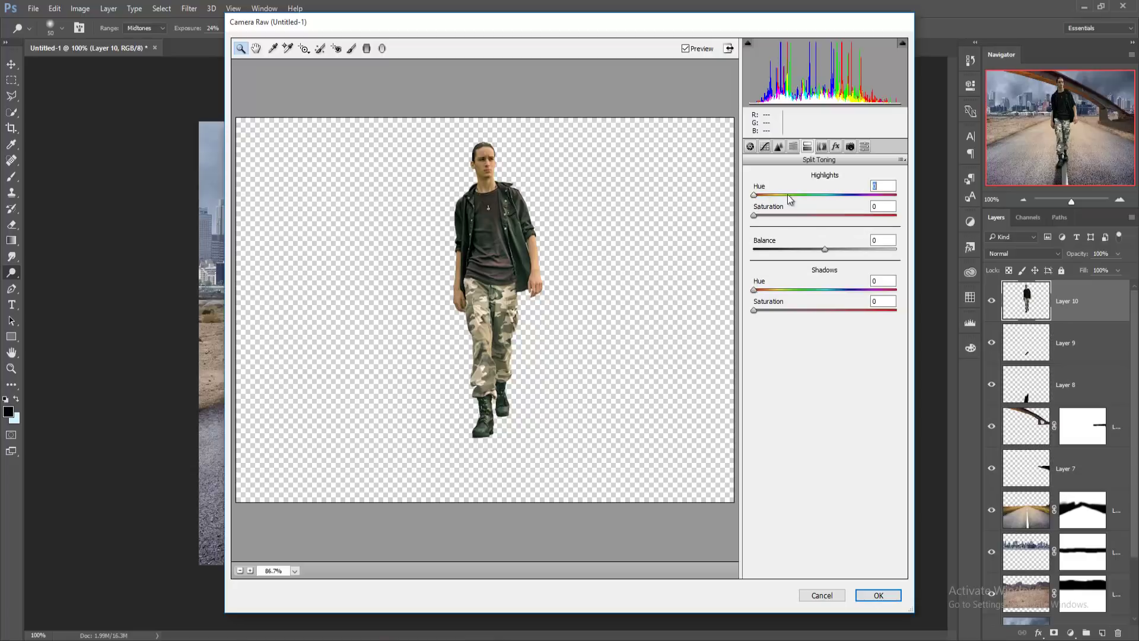
drag(753, 194, 826, 196)
drag(753, 216, 769, 221)
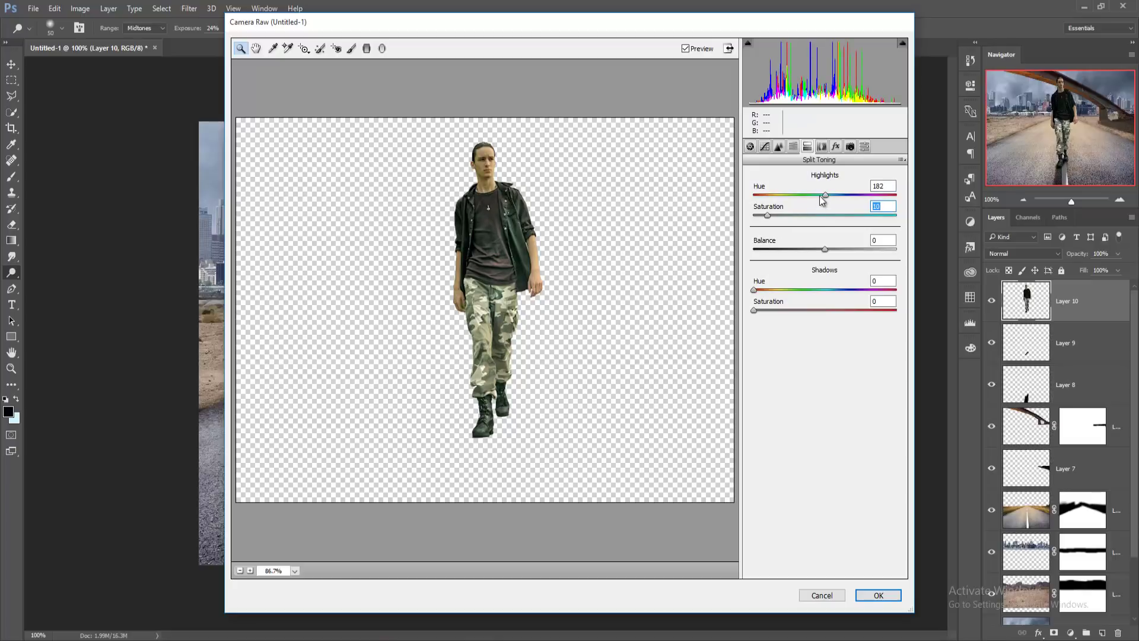
click(750, 146)
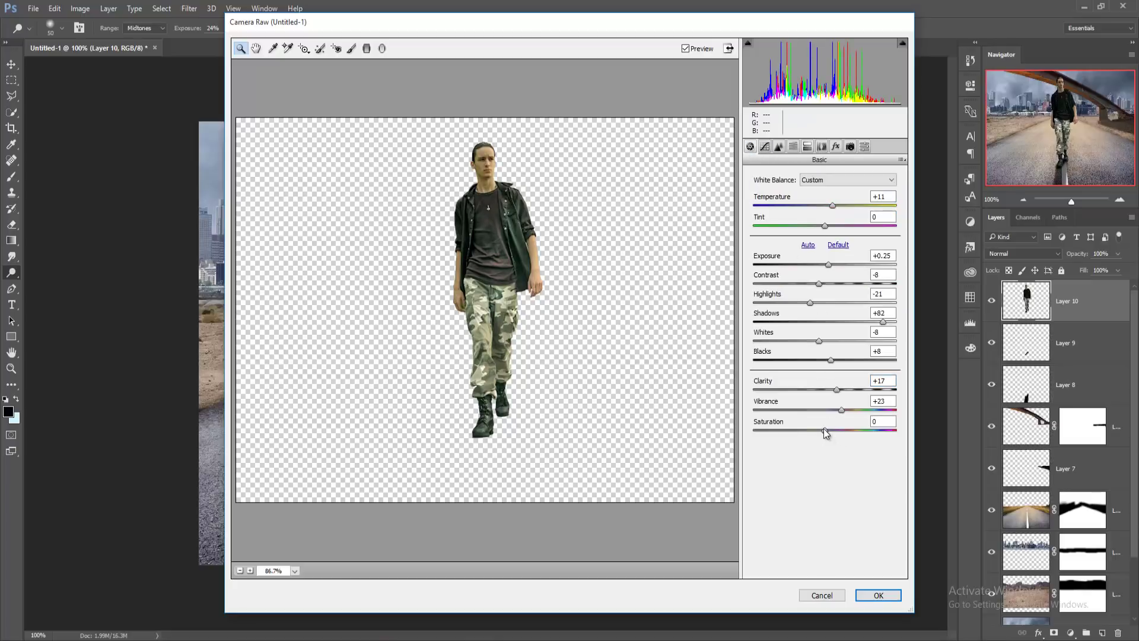
drag(825, 430, 837, 429)
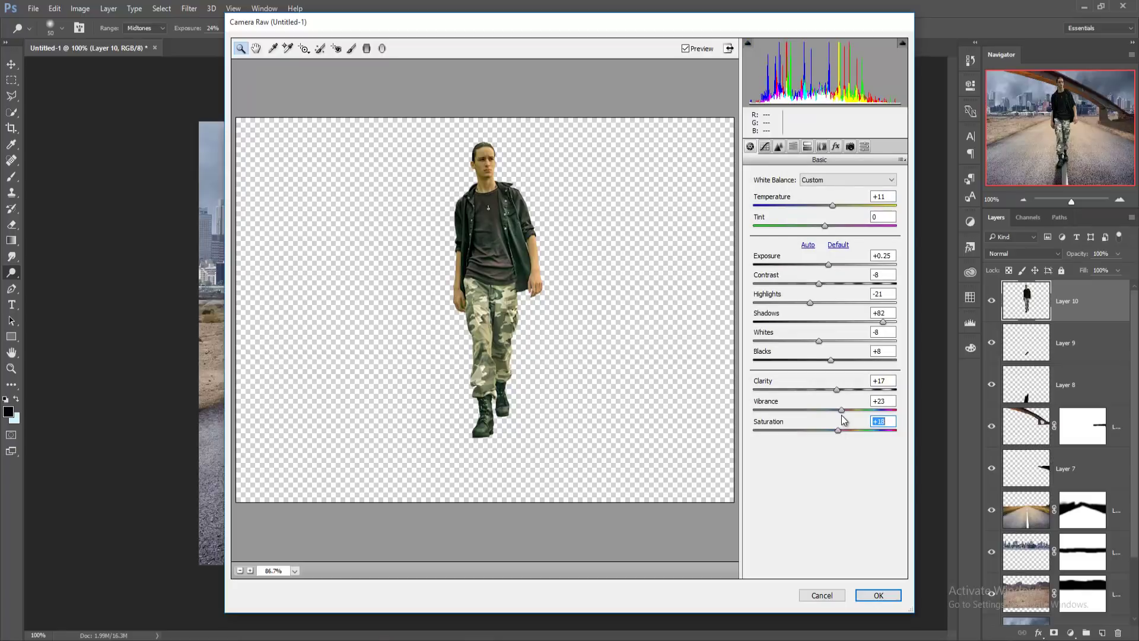
click(869, 598)
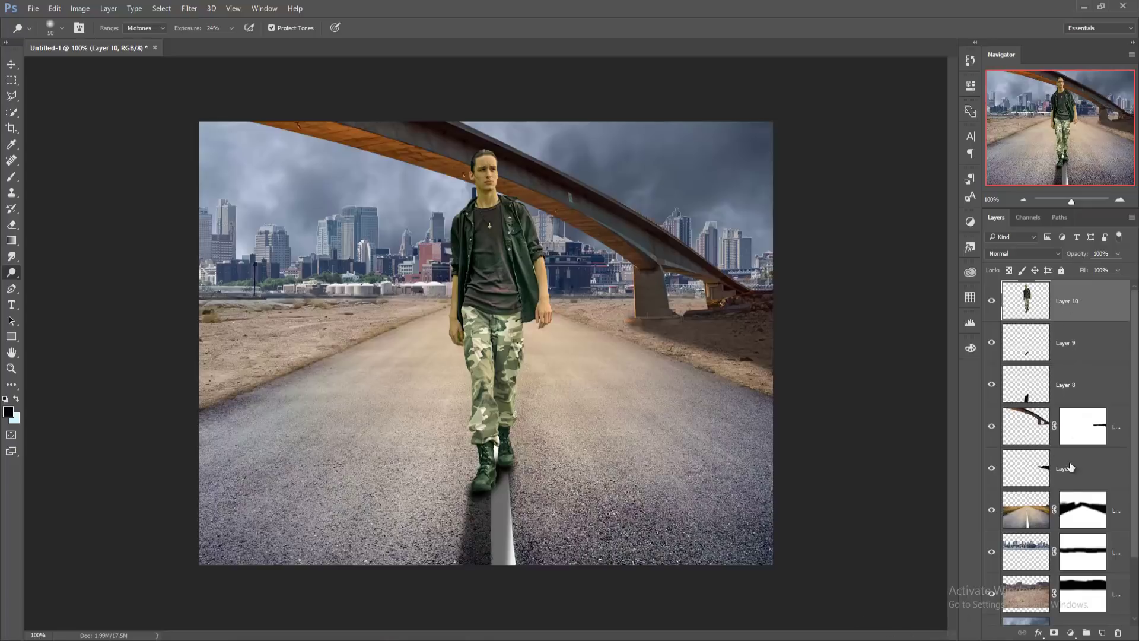
Step: Desaturate the bridge layer with Camera Raw: Vibrance -9, Saturation -55
click(1035, 429)
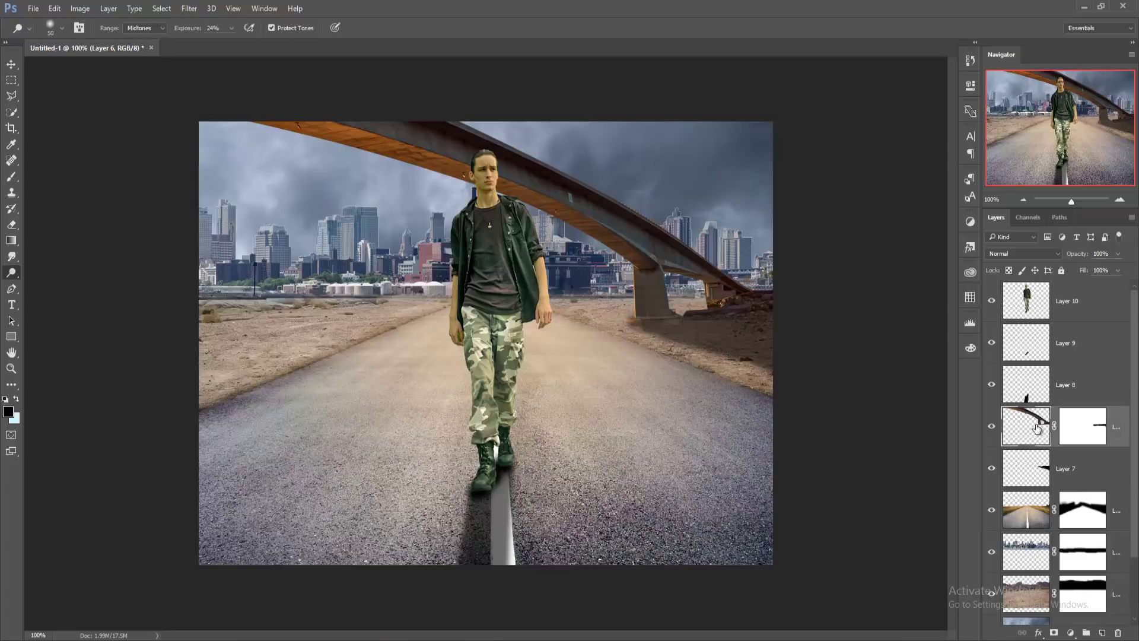
key(v)
click(190, 8)
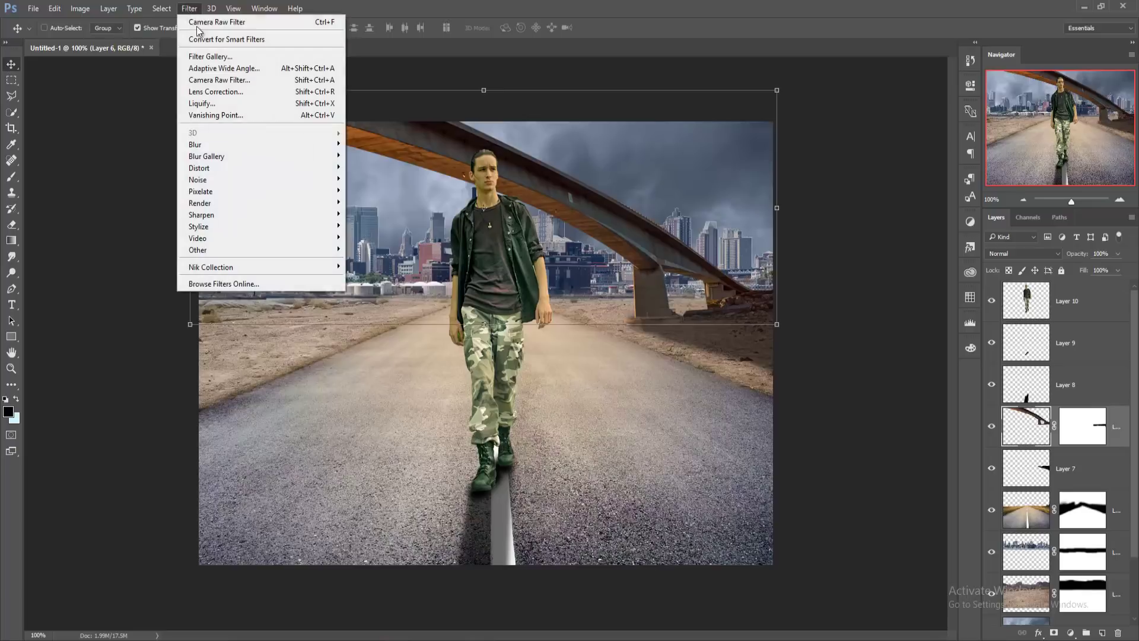
click(208, 80)
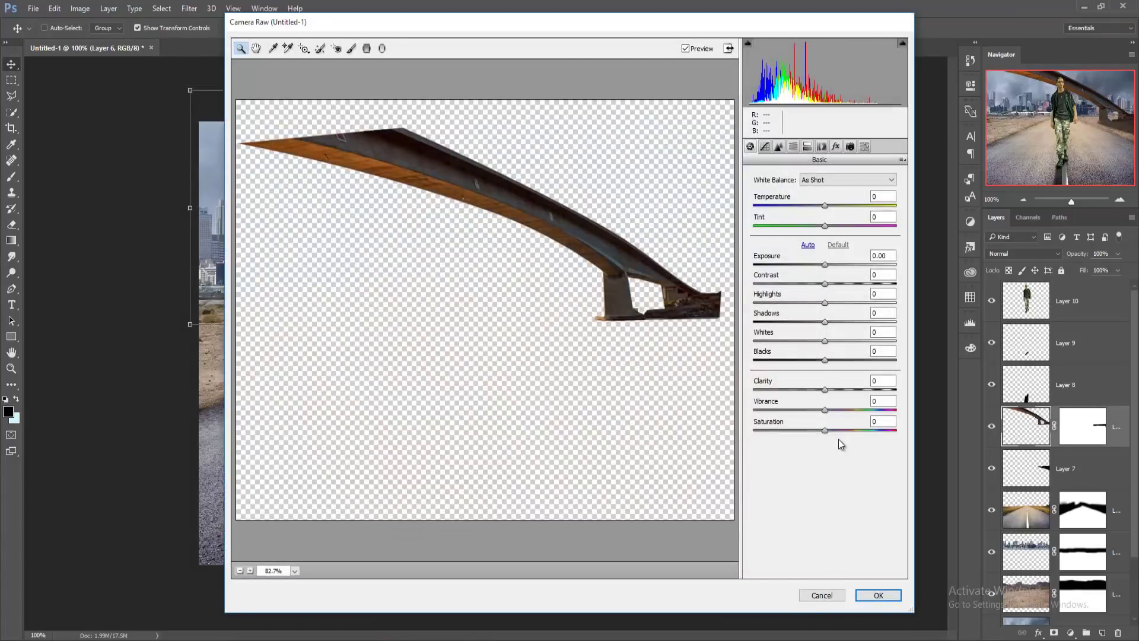
mouse_move(827, 430)
mouse_down()
mouse_move(785, 432)
mouse_move(812, 411)
mouse_up()
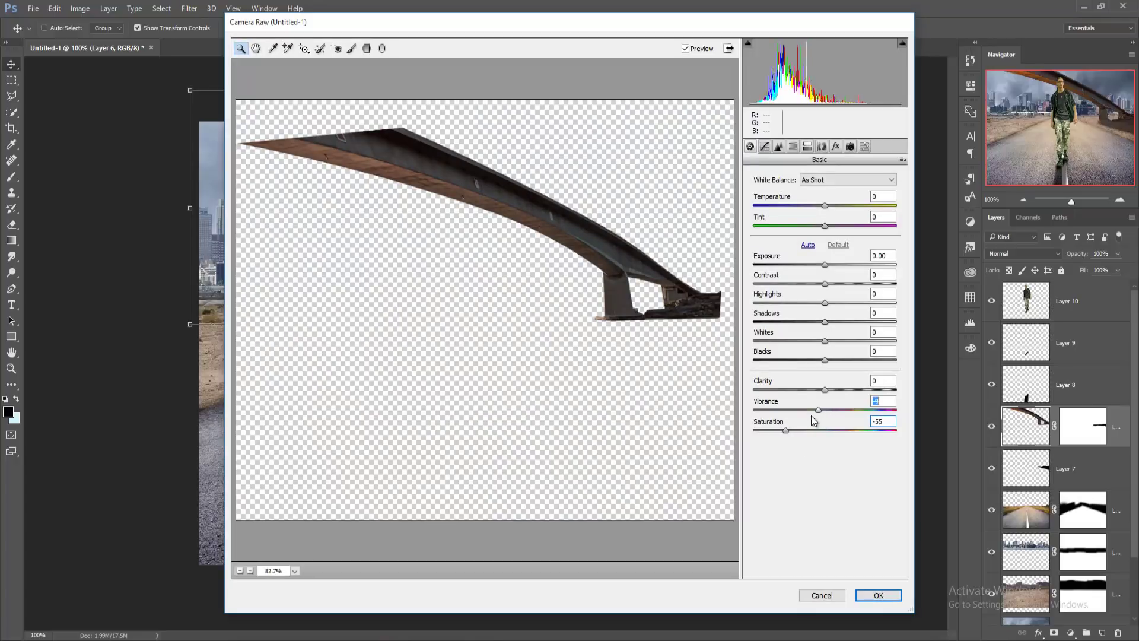
click(876, 595)
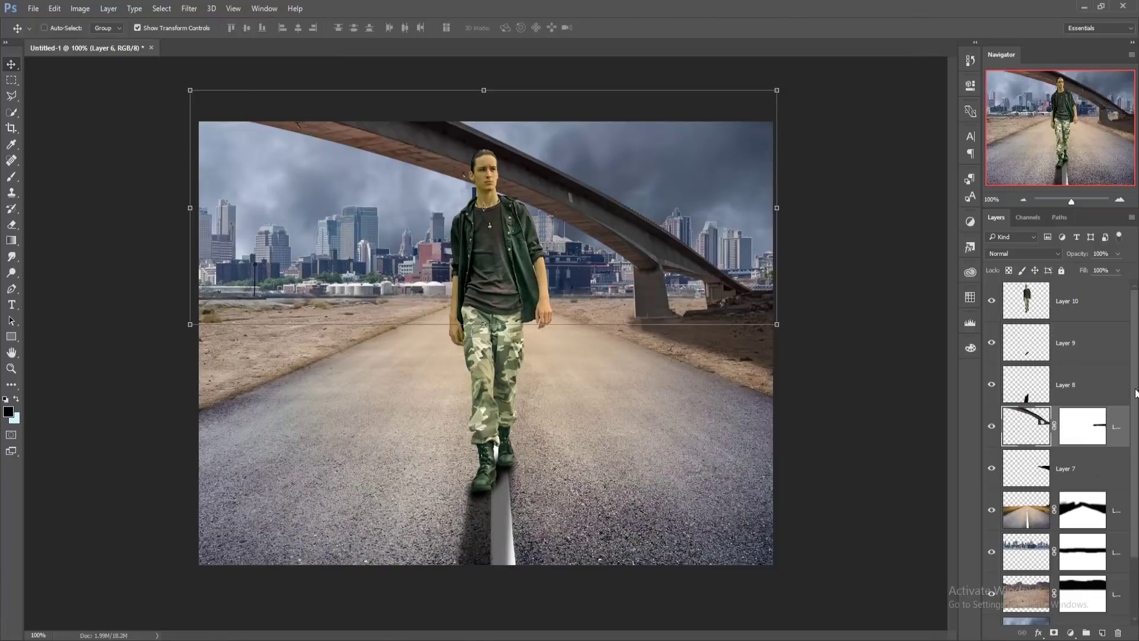
click(1098, 303)
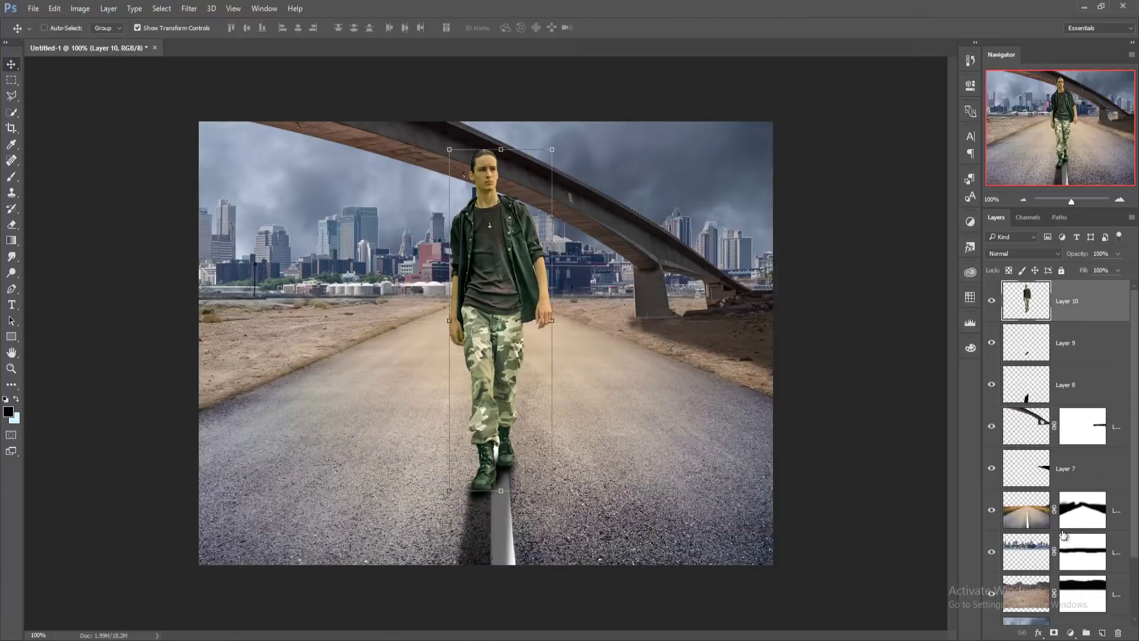
Step: Adjust sky Layer 4 in Camera Raw: Temperature +17, Exposure +0.05, Contrast -18, Clarity -30
drag(1136, 539, 1137, 609)
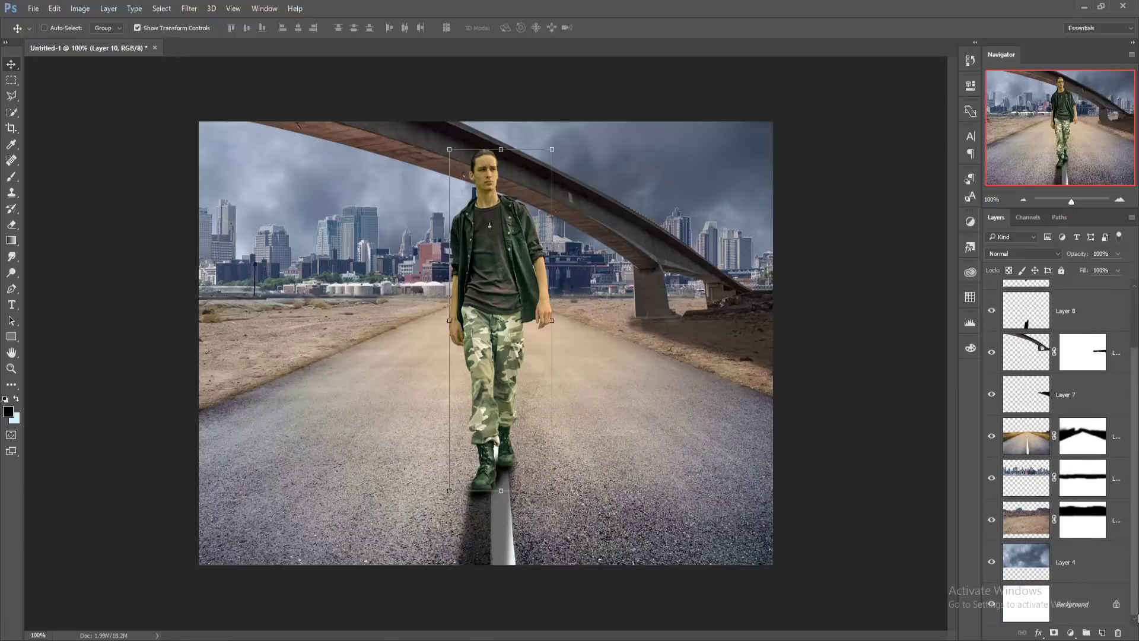
click(1045, 564)
click(189, 10)
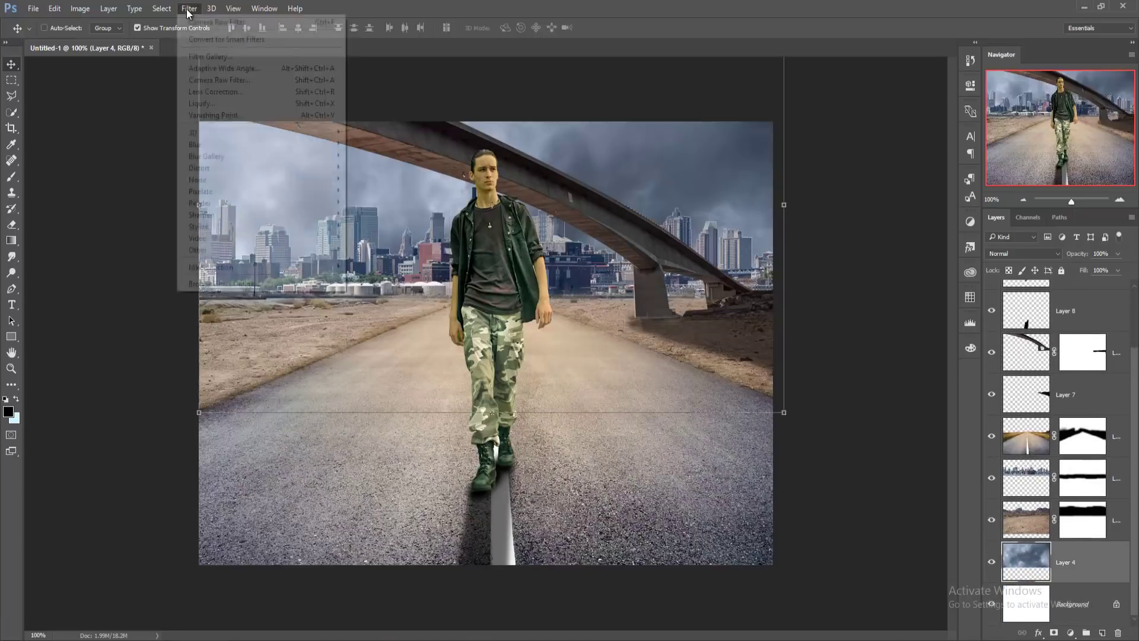
click(220, 79)
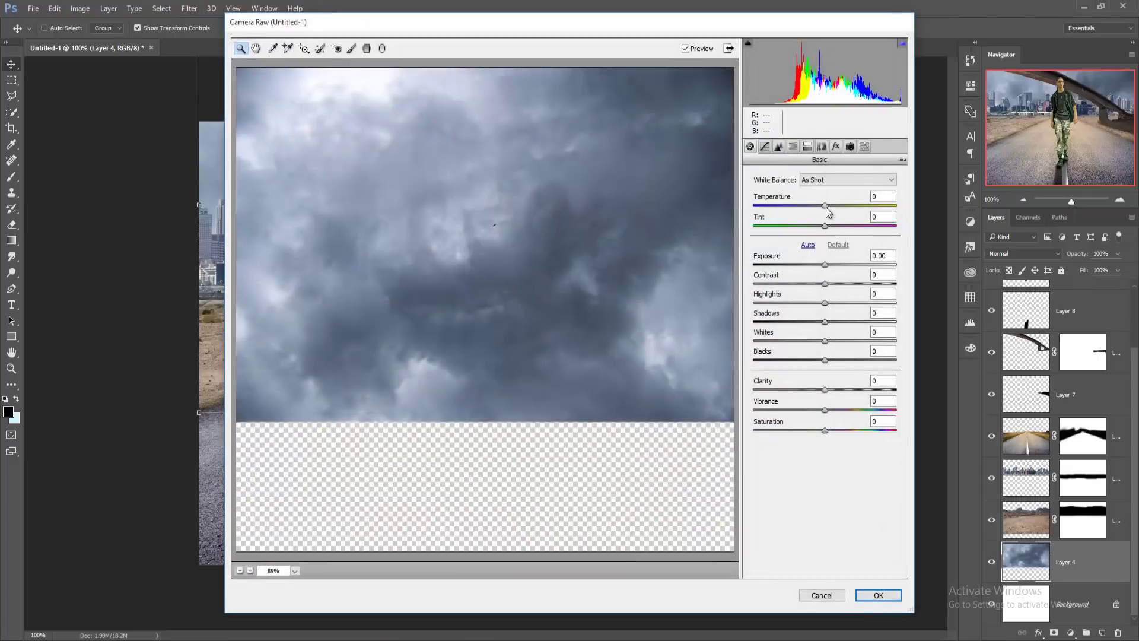
drag(825, 206, 837, 207)
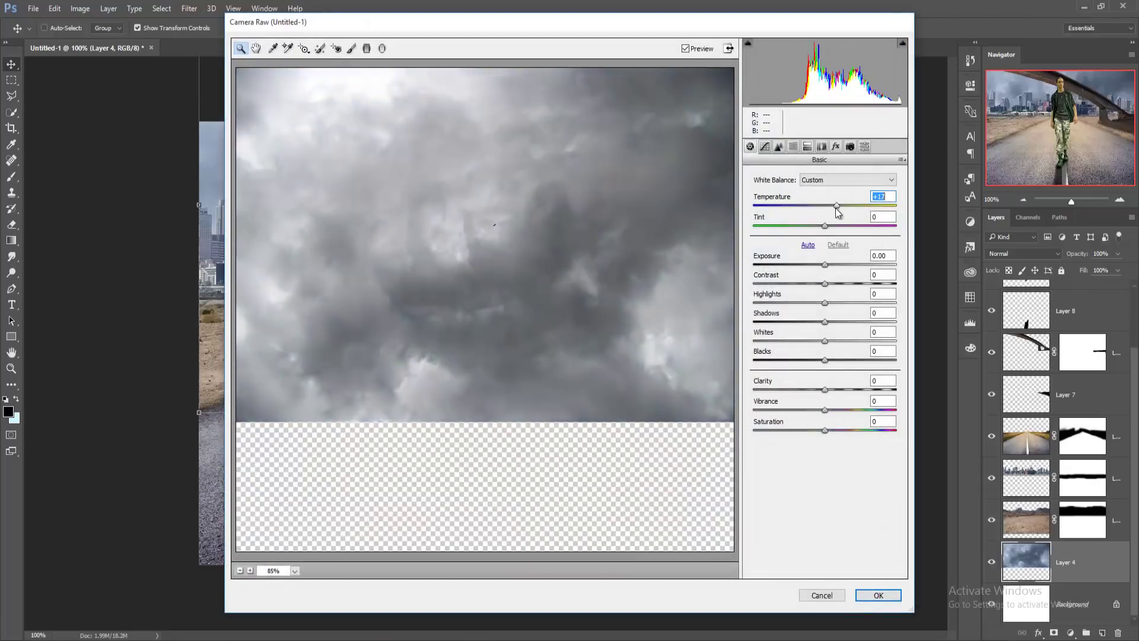
drag(825, 265, 814, 298)
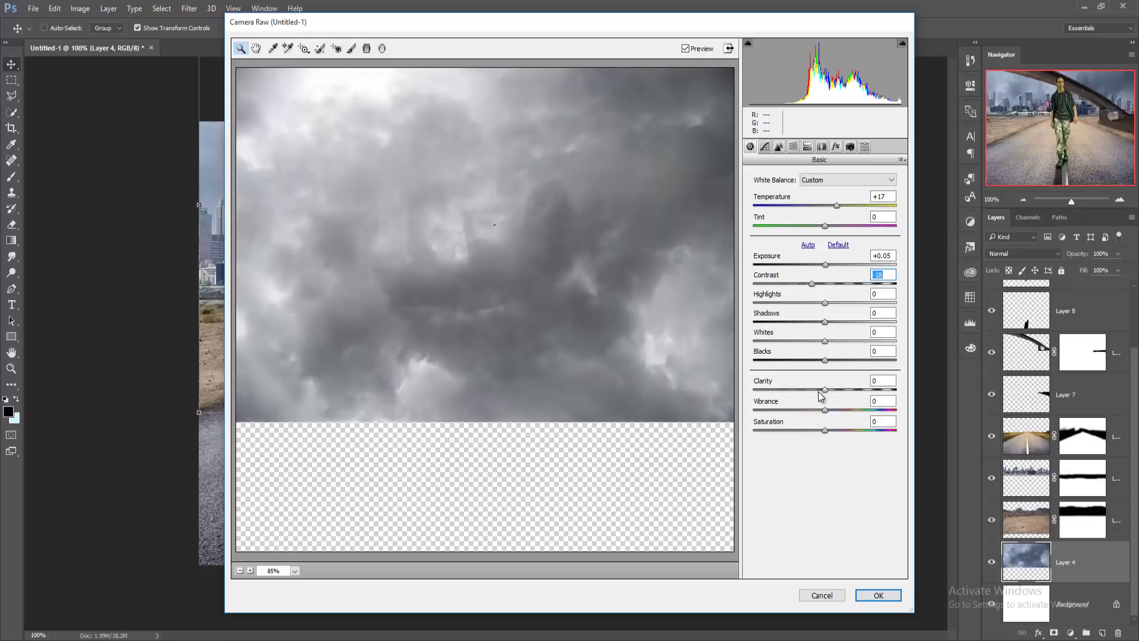
drag(825, 389, 804, 392)
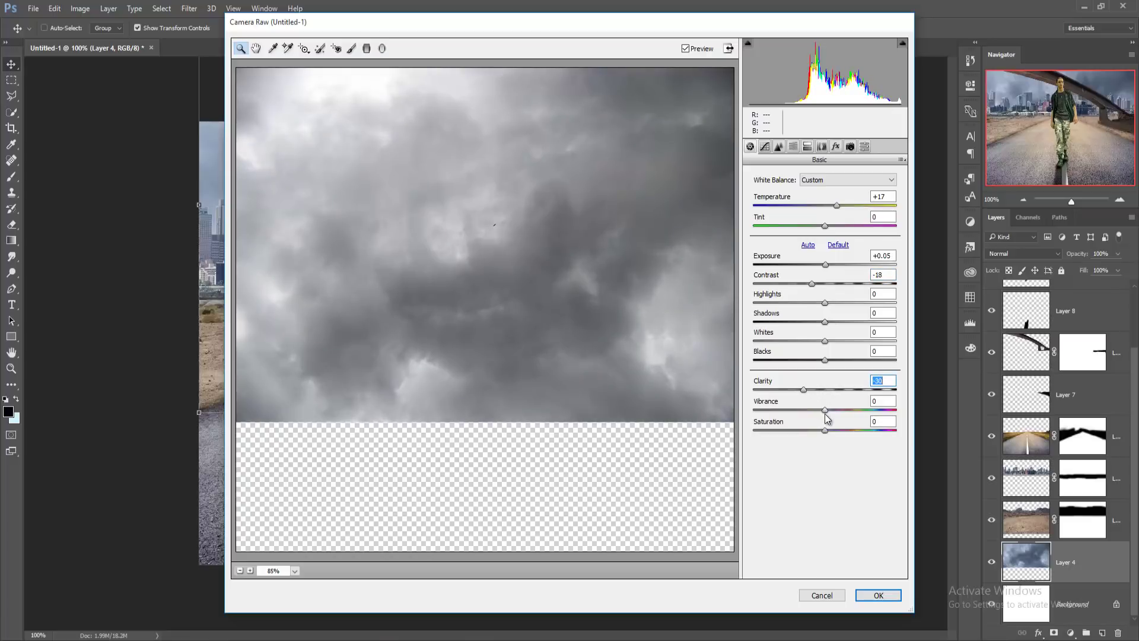
key(Up)
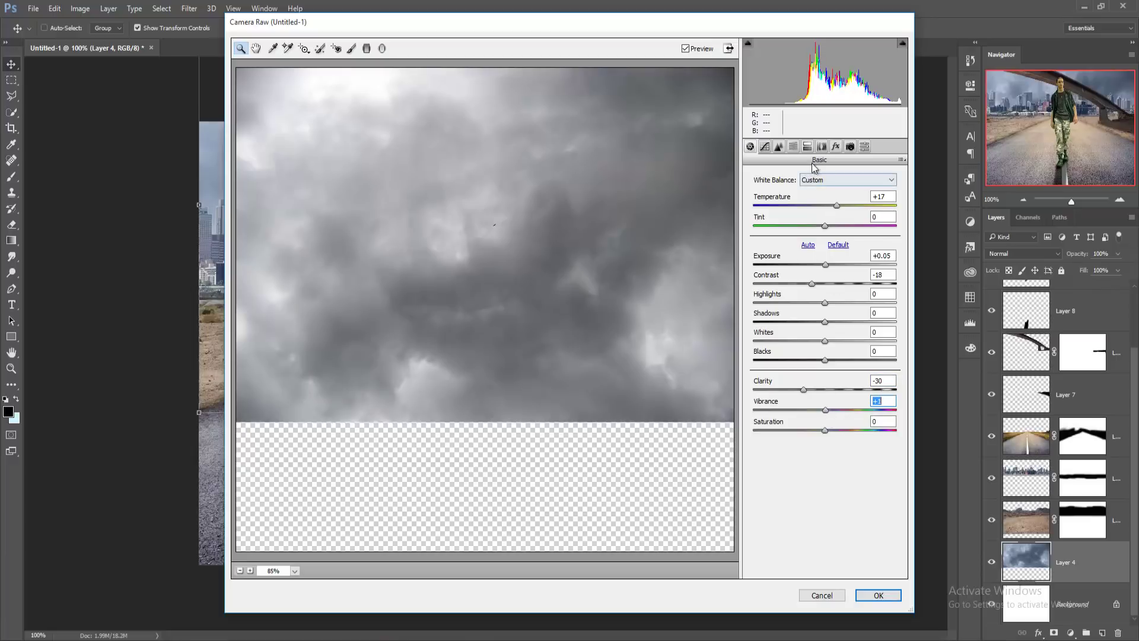
Step: Split-tone the sky highlights to hue 69 and apply the Camera Raw filter
click(808, 149)
mouse_move(754, 195)
mouse_down()
mouse_move(780, 194)
mouse_move(765, 216)
mouse_up()
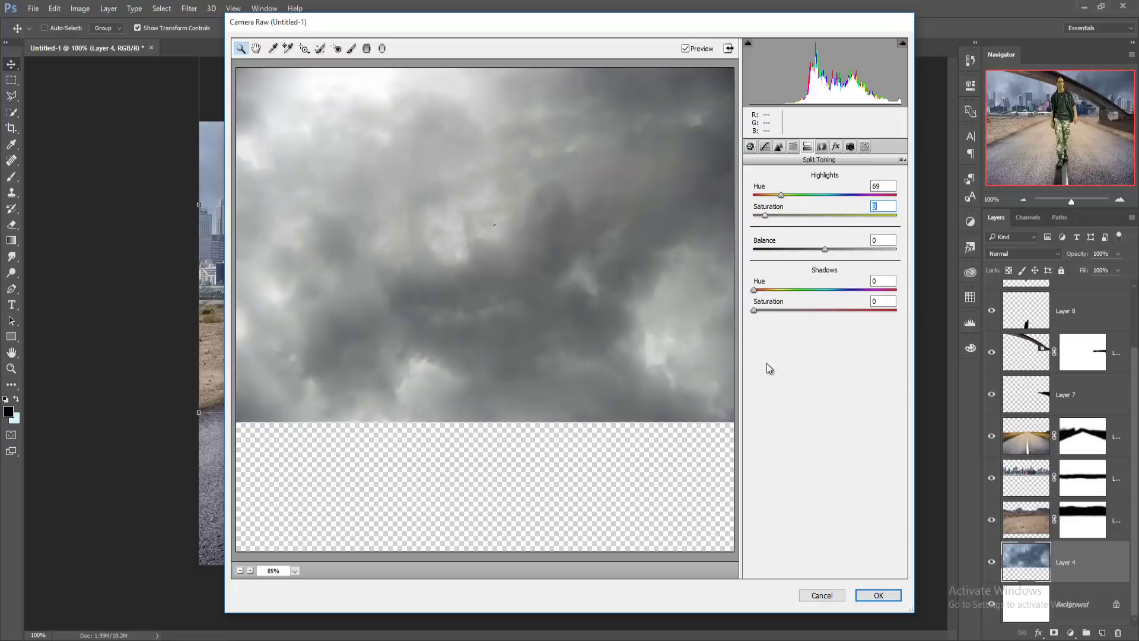
click(878, 596)
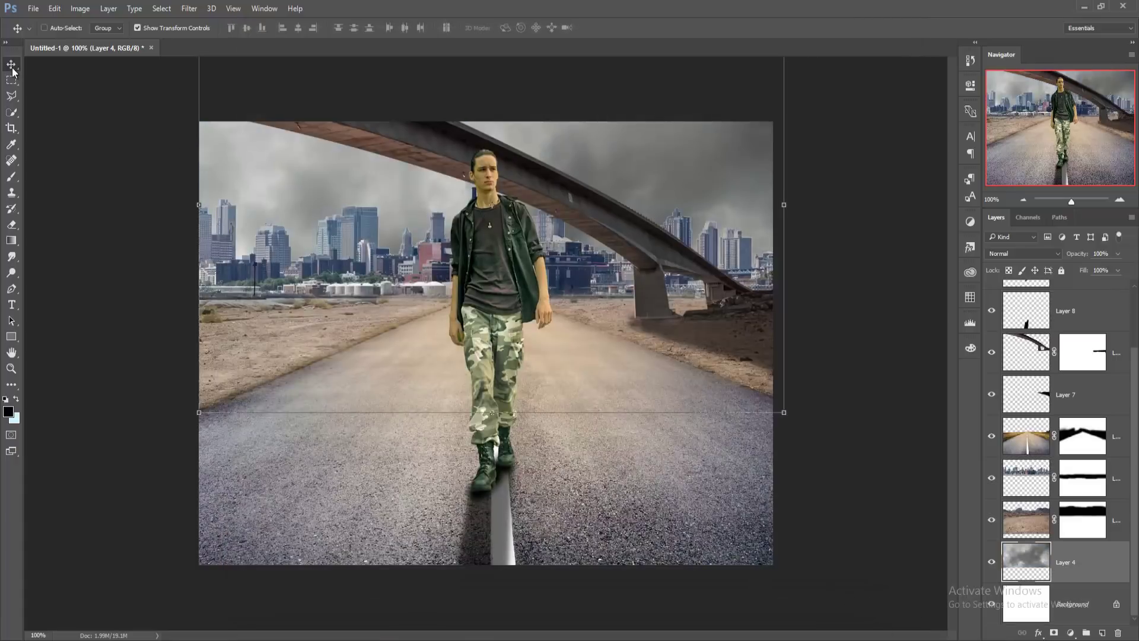
Step: Clip a Color Balance layer to the city with Yellow–Blue -51, then add empty Layer 11
click(1030, 477)
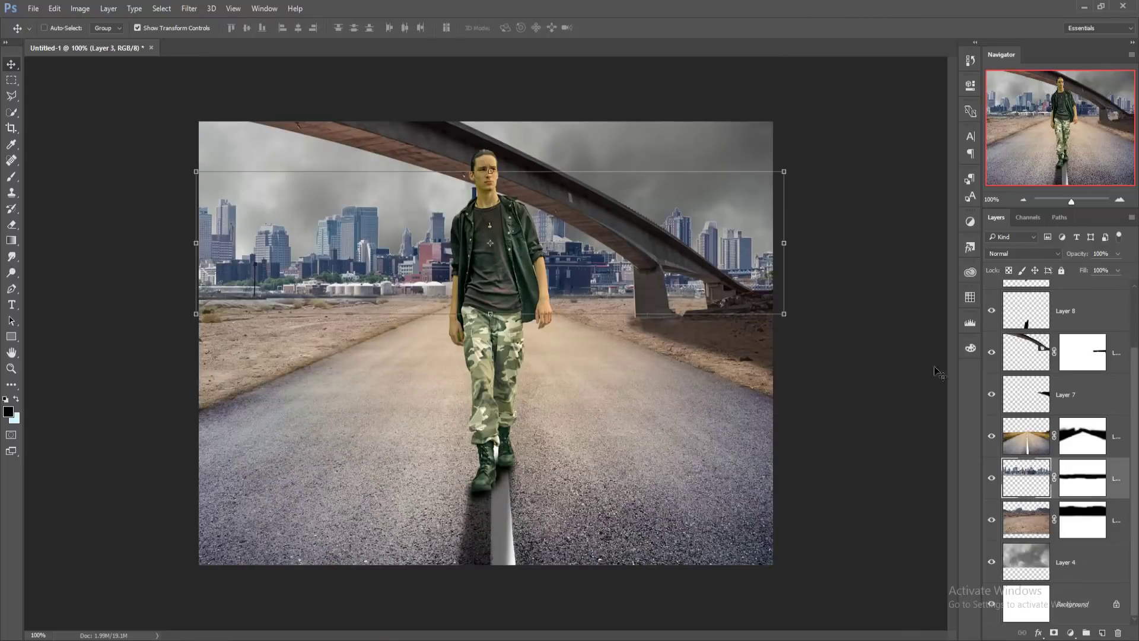
click(1071, 632)
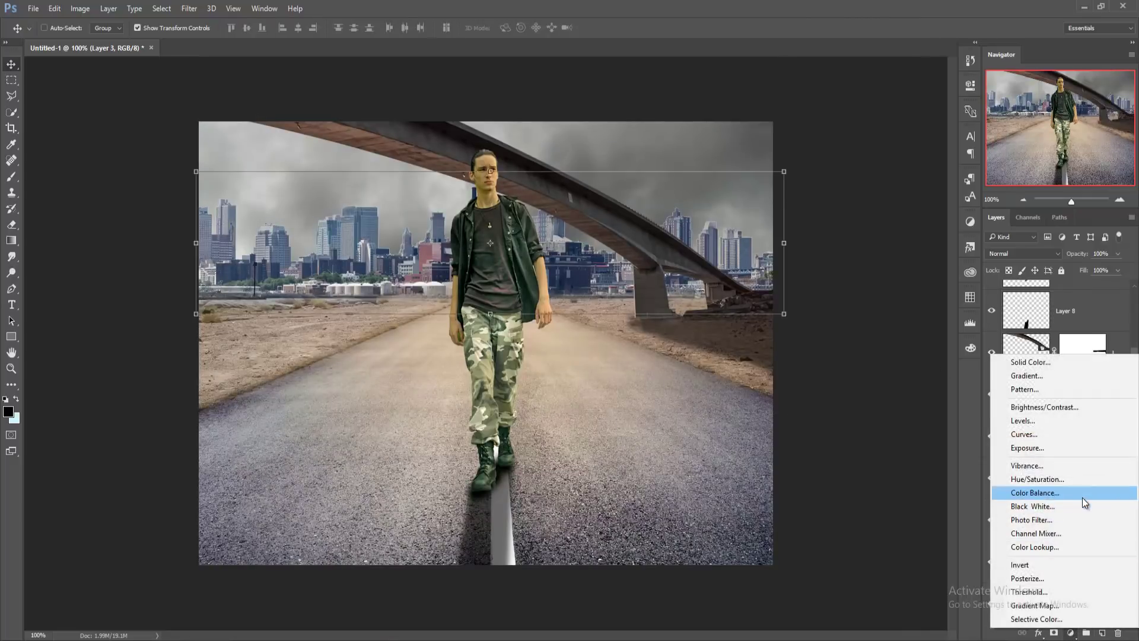
click(1082, 497)
click(866, 292)
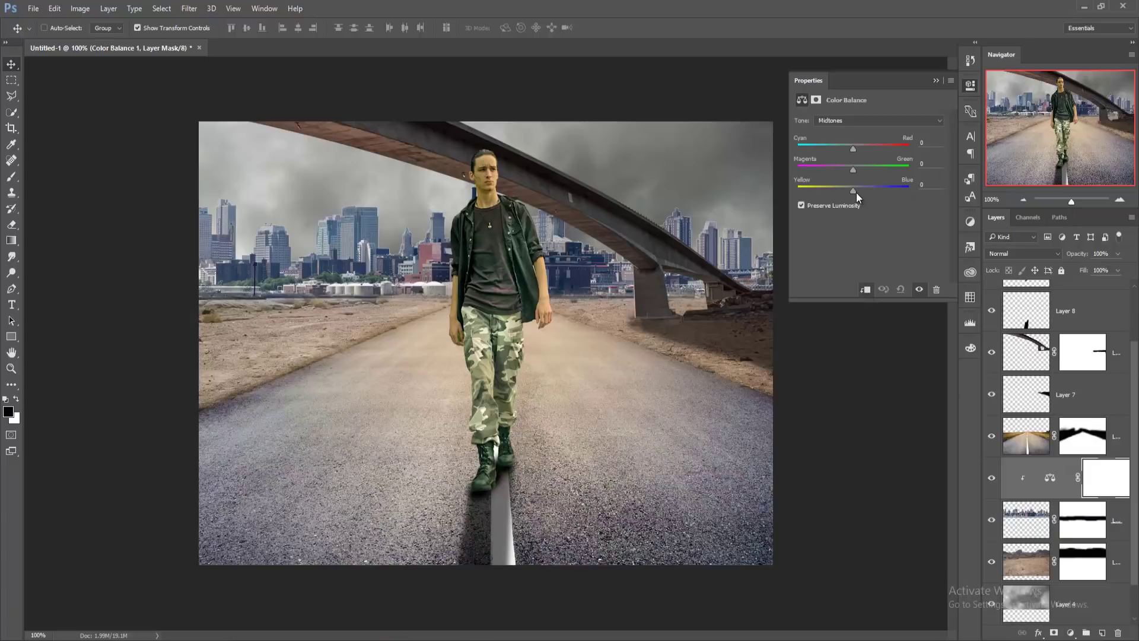
drag(853, 191, 840, 191)
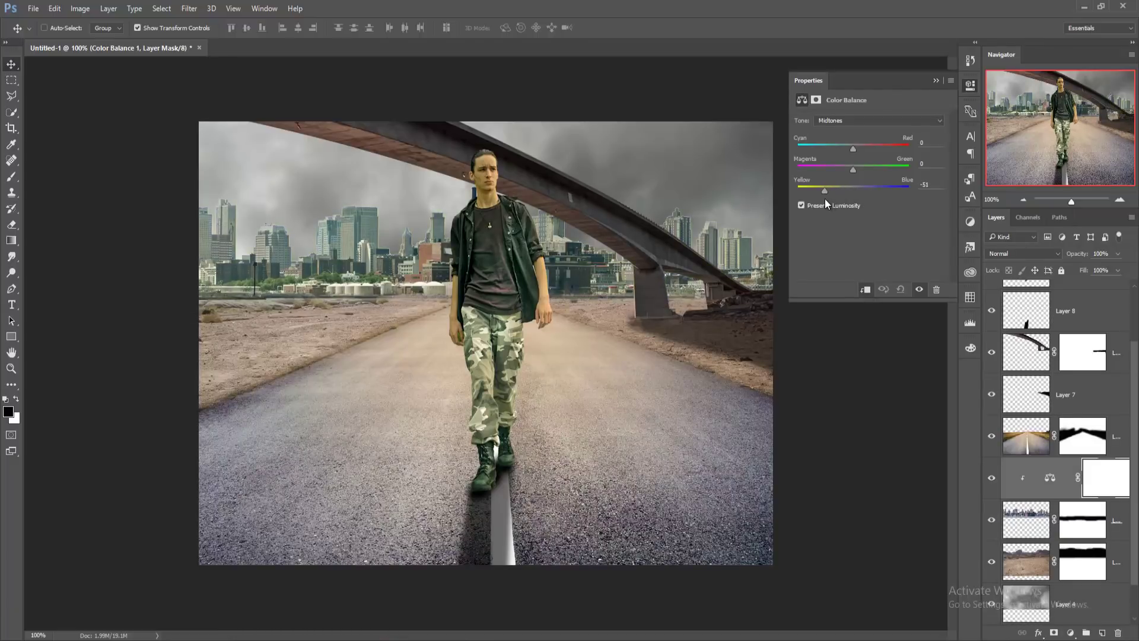
drag(830, 198, 847, 170)
click(935, 81)
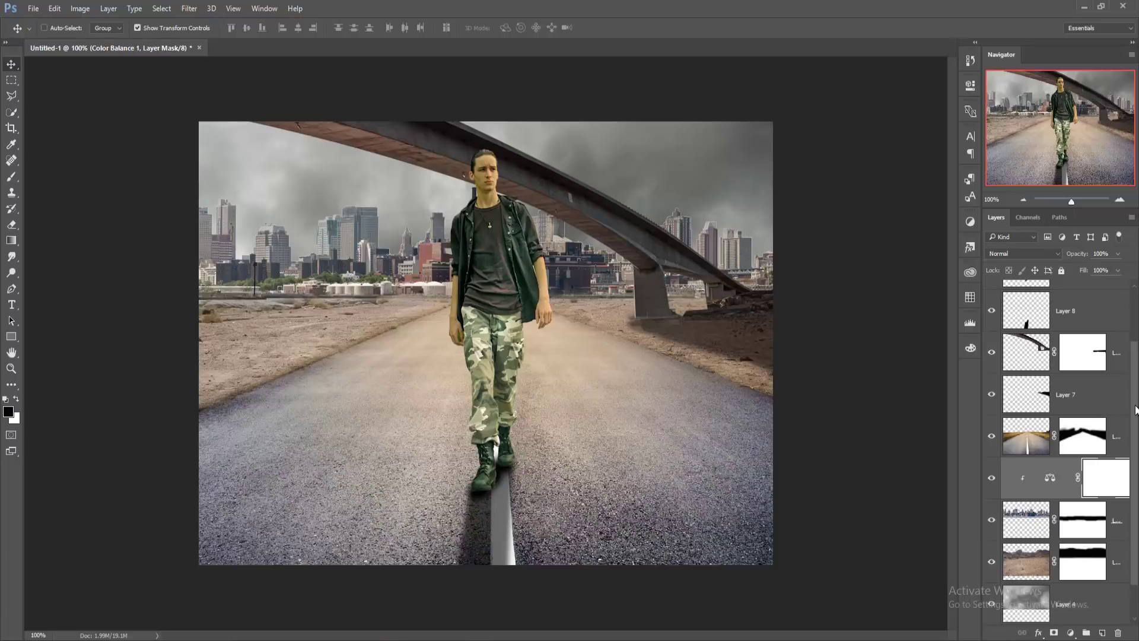
key(alt+period)
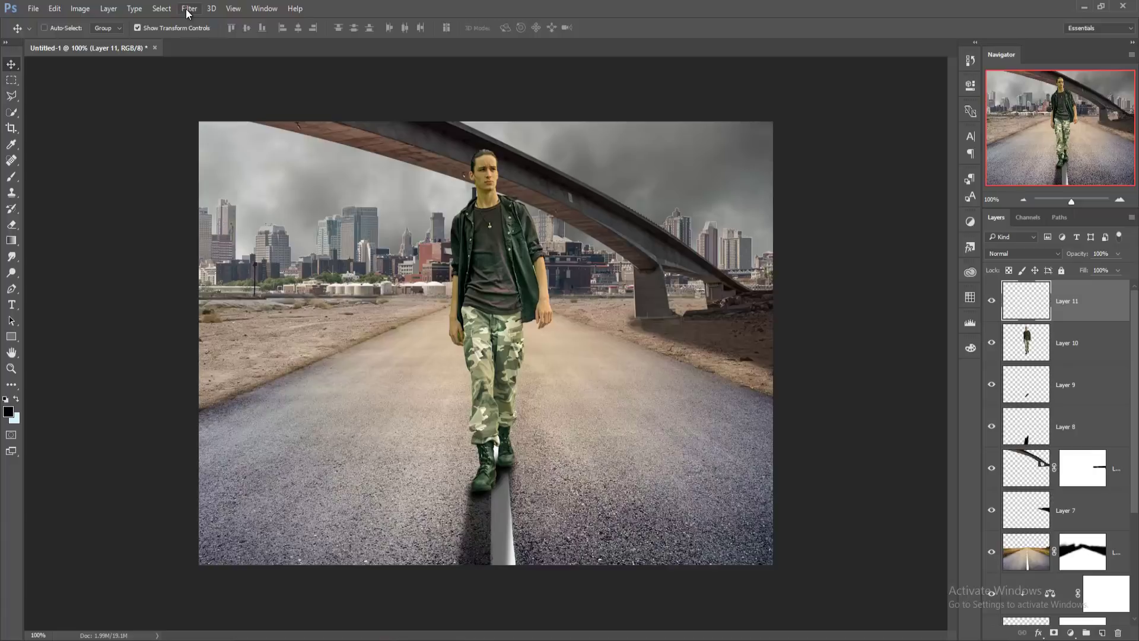
Step: Fill Layer 11 with solid black (#000000) using Edit > Fill
click(54, 8)
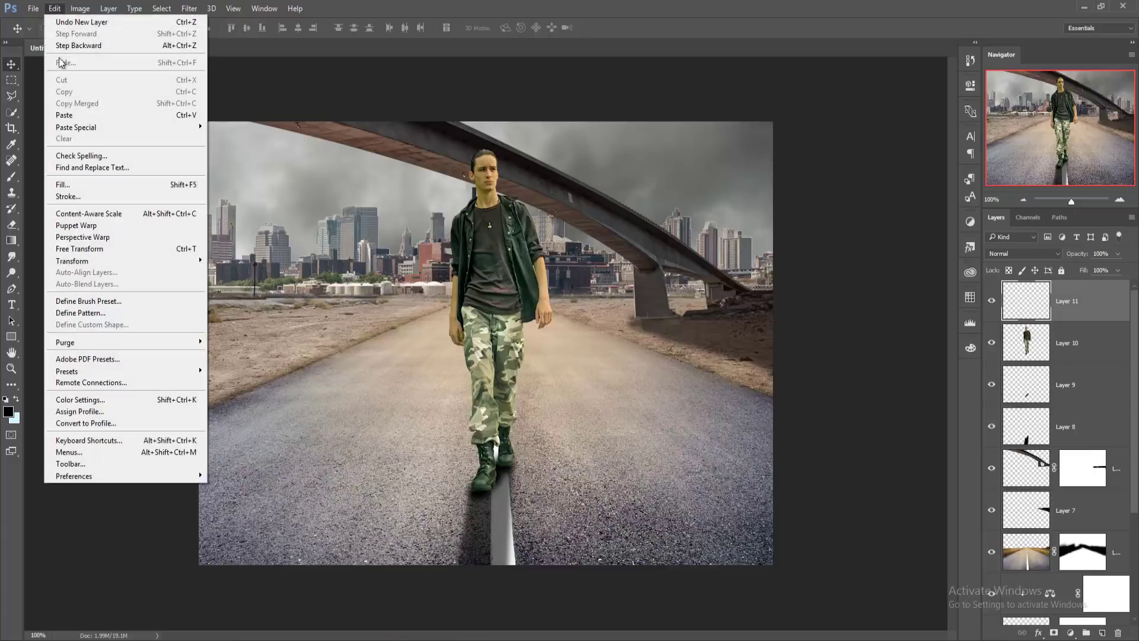
click(77, 183)
click(573, 189)
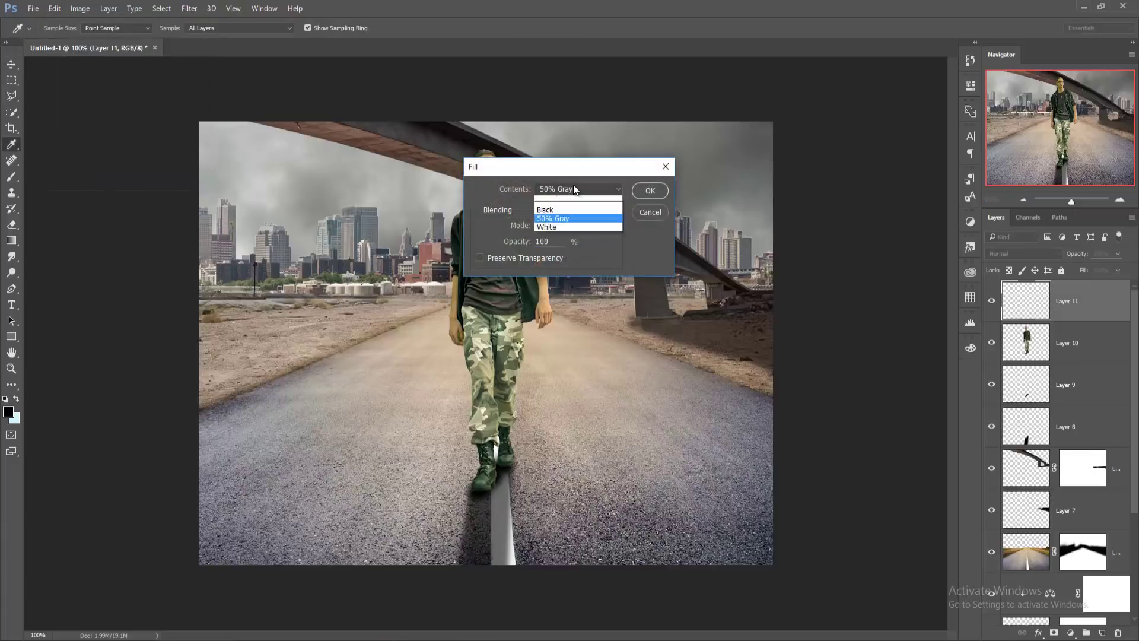
click(566, 218)
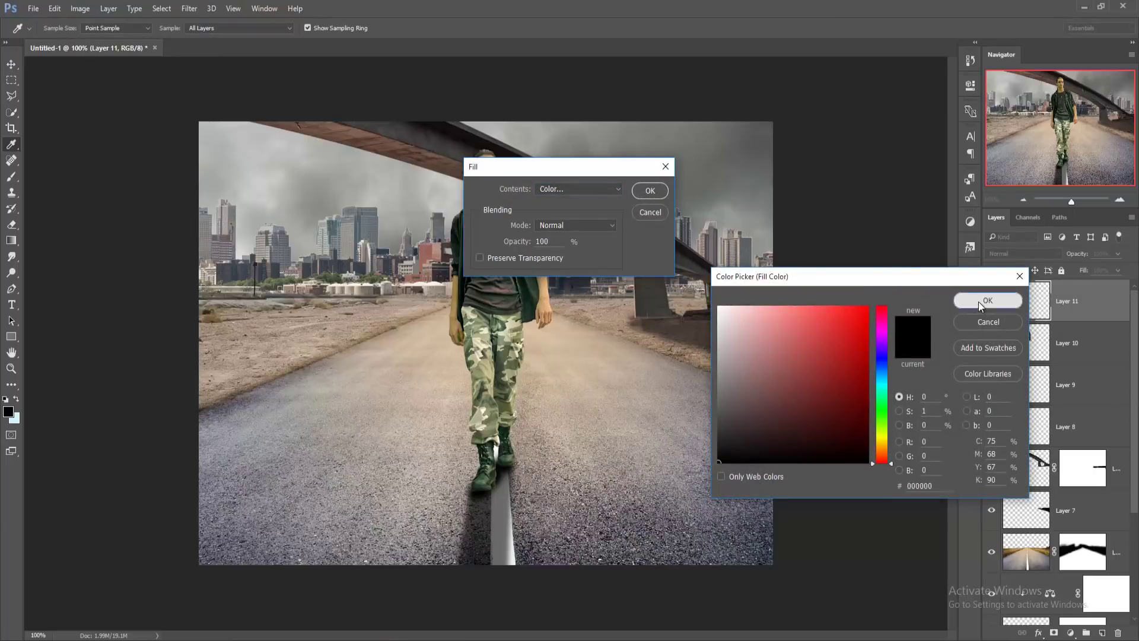
click(986, 300)
click(651, 190)
key(v)
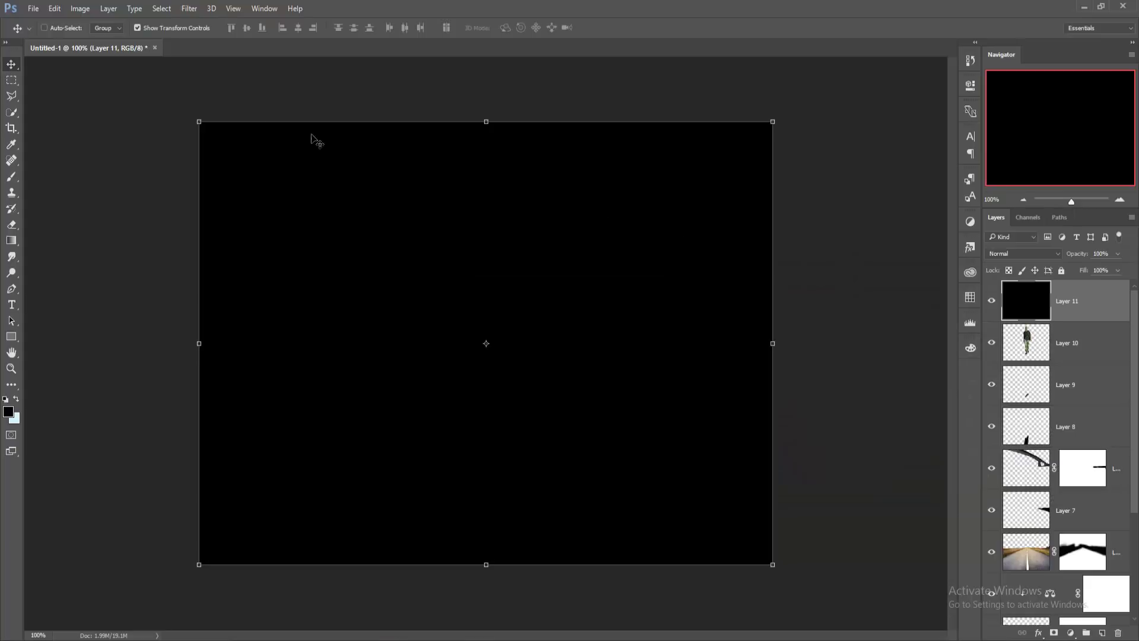
click(189, 8)
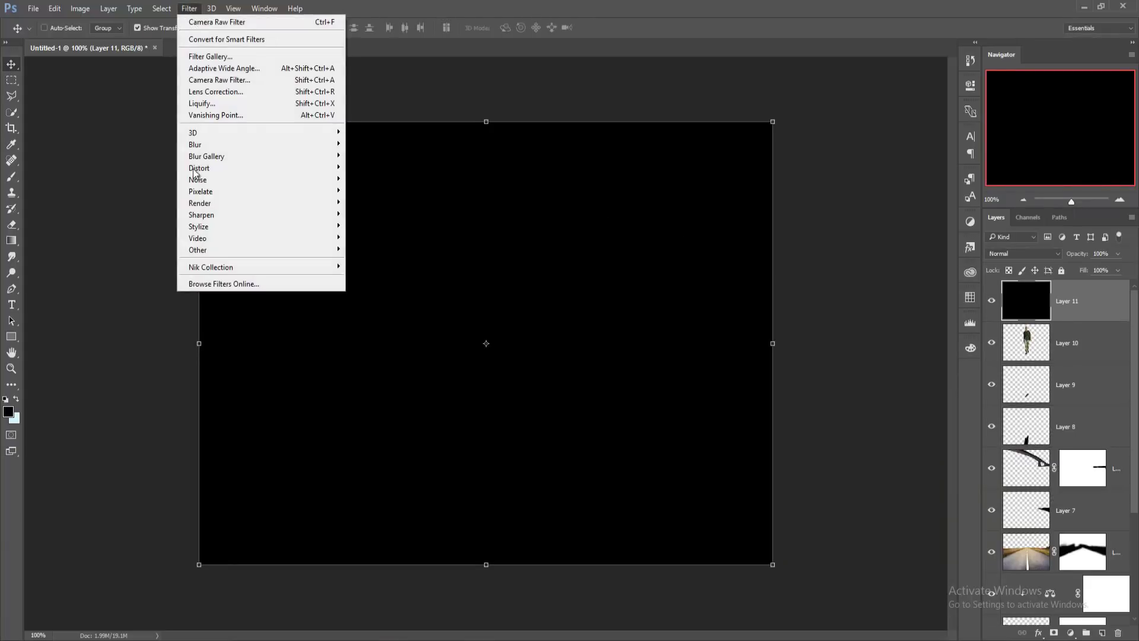
mouse_move(200, 203)
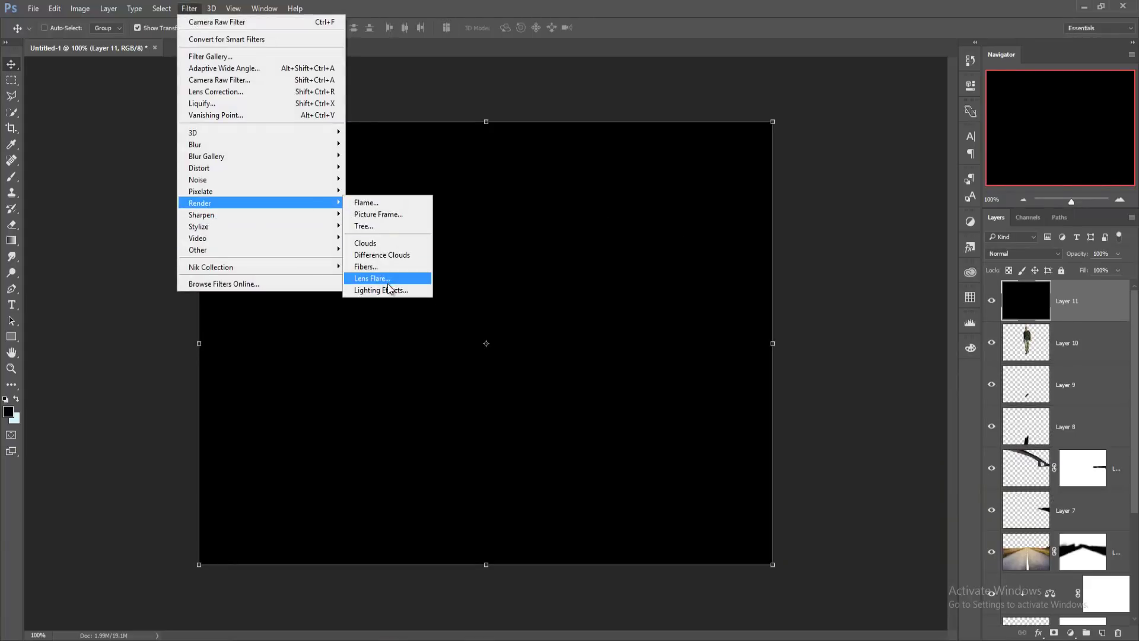
Step: Render a 50-300mm Zoom lens flare at 100% brightness, centred upper left, on the black layer
click(389, 279)
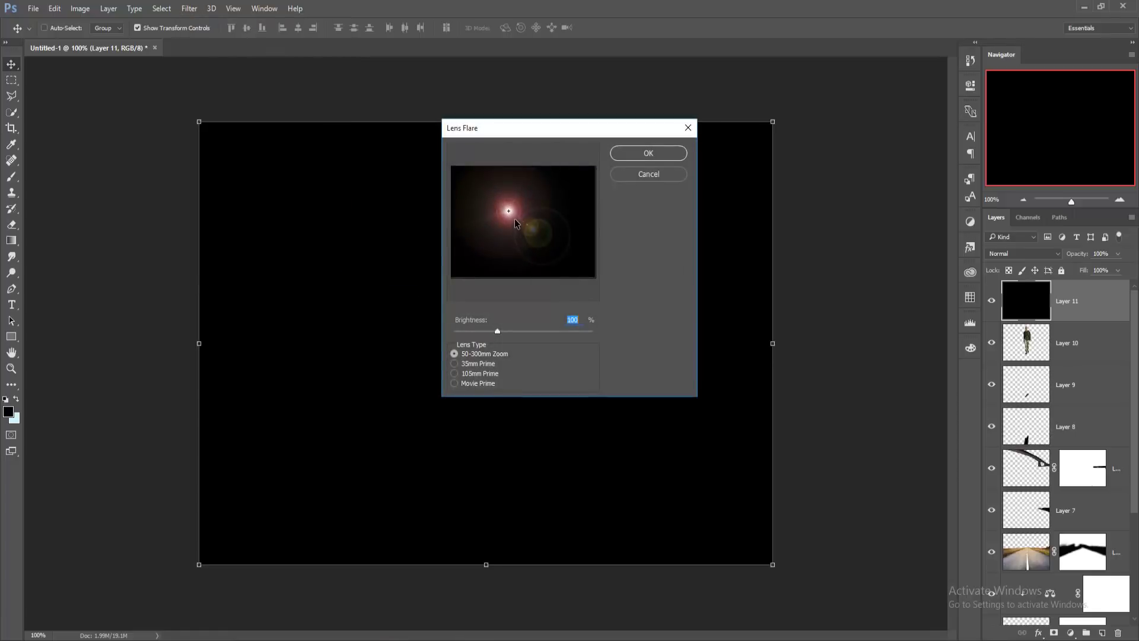
drag(514, 216, 511, 202)
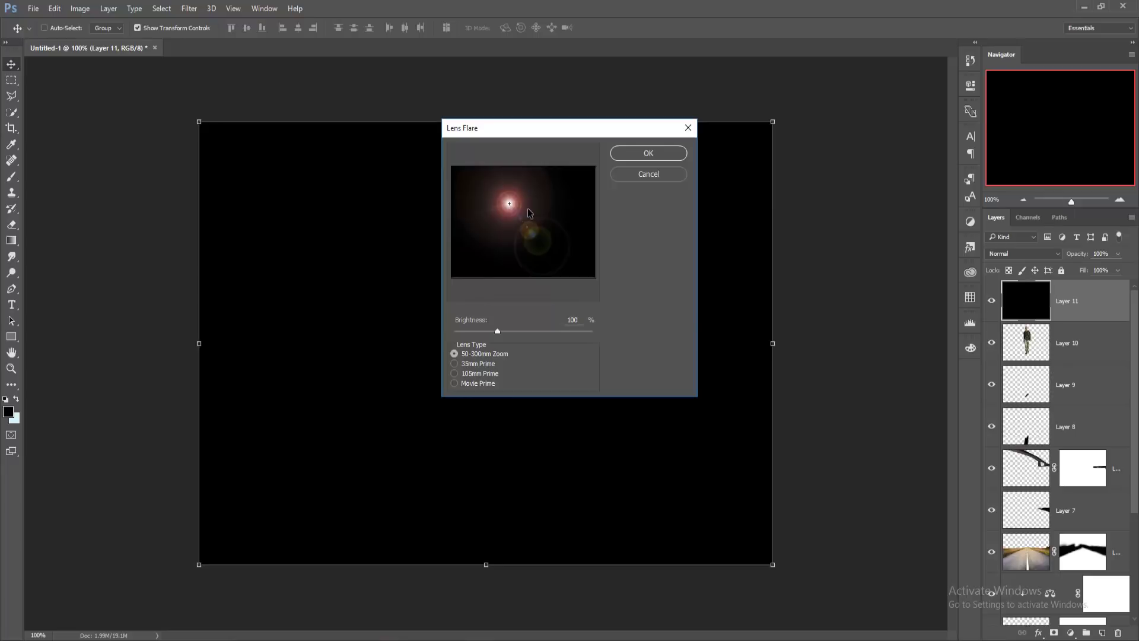
click(648, 153)
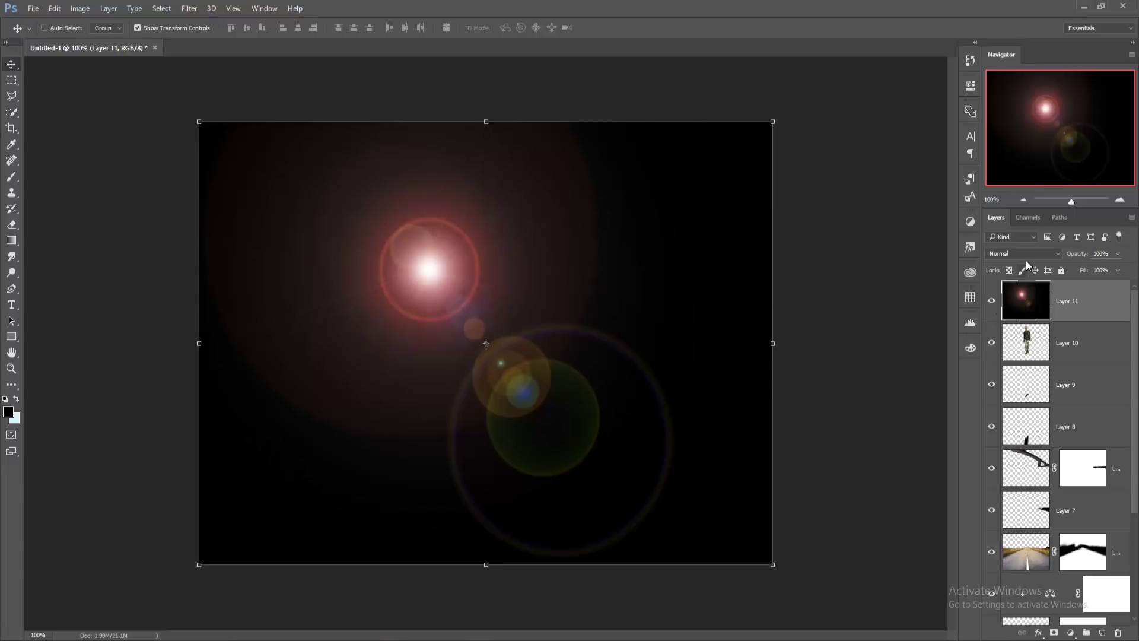
click(1027, 254)
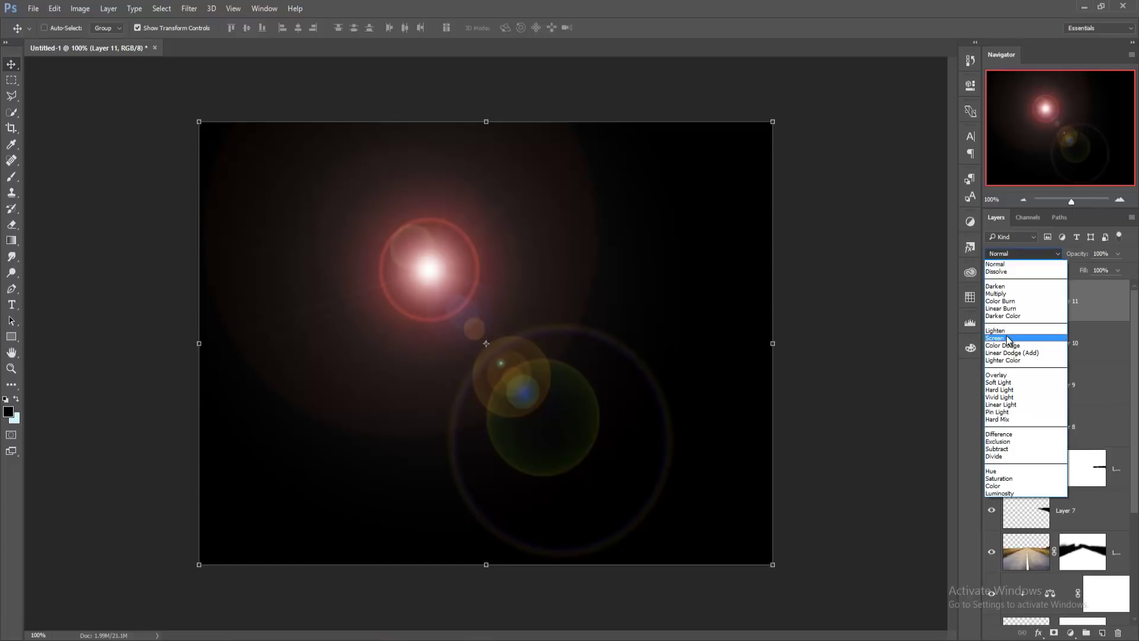
Step: Blend the flare layer in Screen mode, scaled to about 136% and glowing beside the man
click(1007, 338)
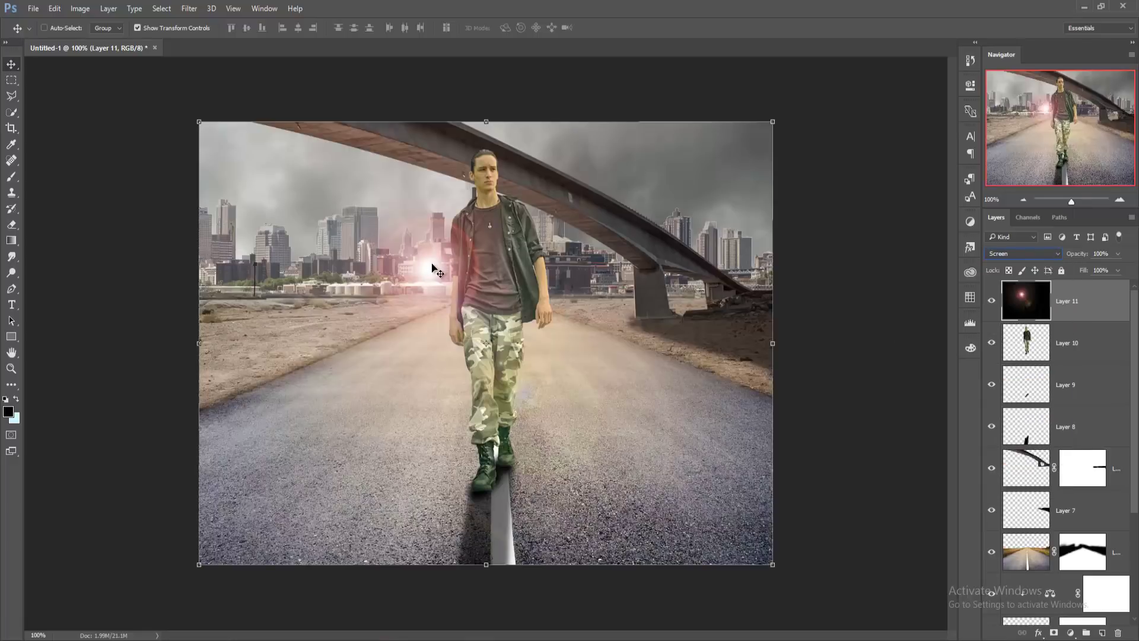
drag(432, 264, 428, 232)
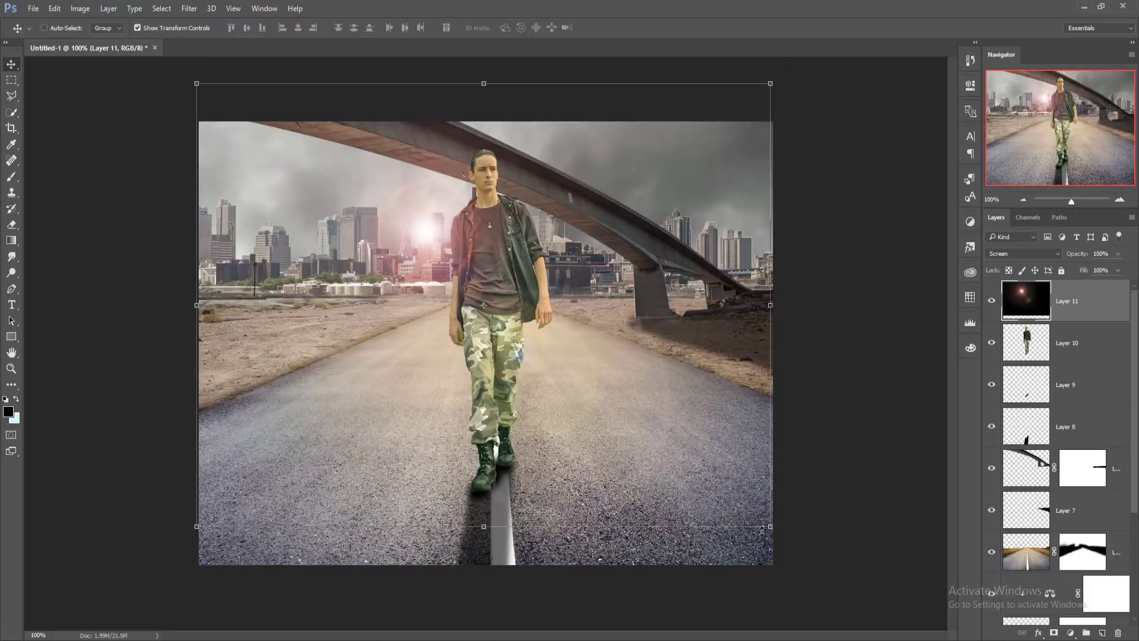
drag(770, 527, 864, 578)
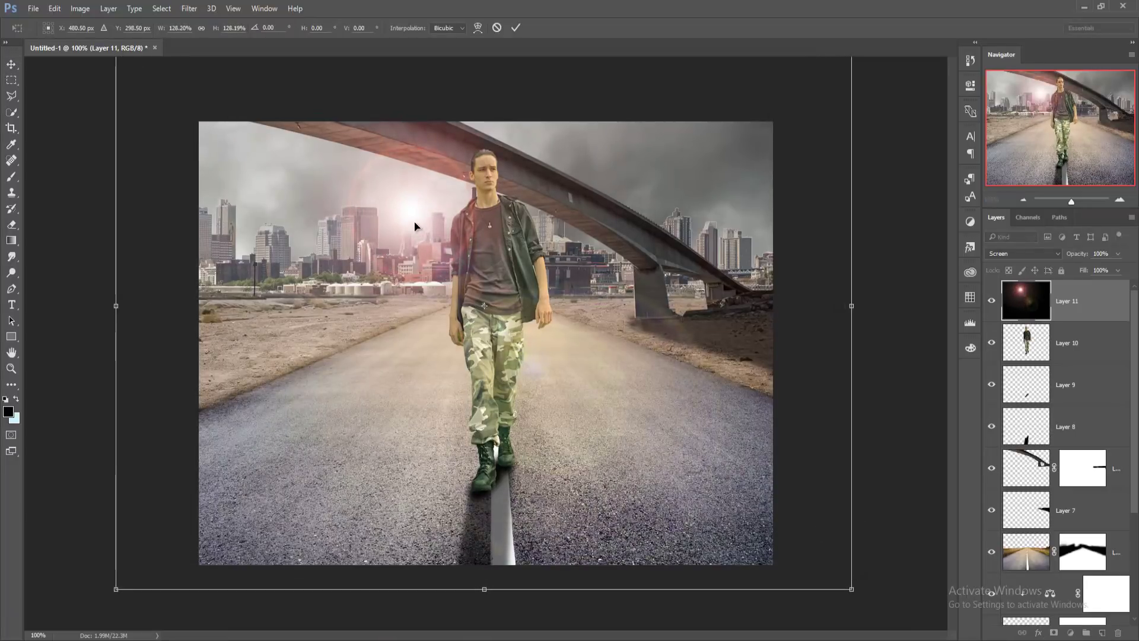
drag(416, 223, 434, 253)
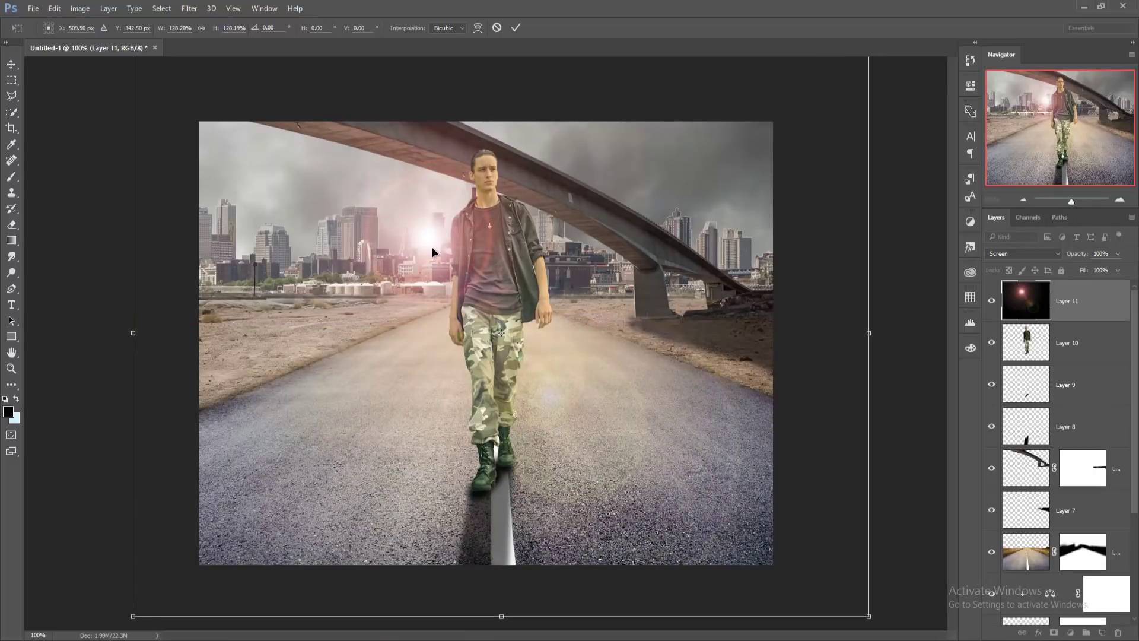
mouse_move(434, 252)
mouse_down()
mouse_move(419, 236)
mouse_move(444, 252)
mouse_up()
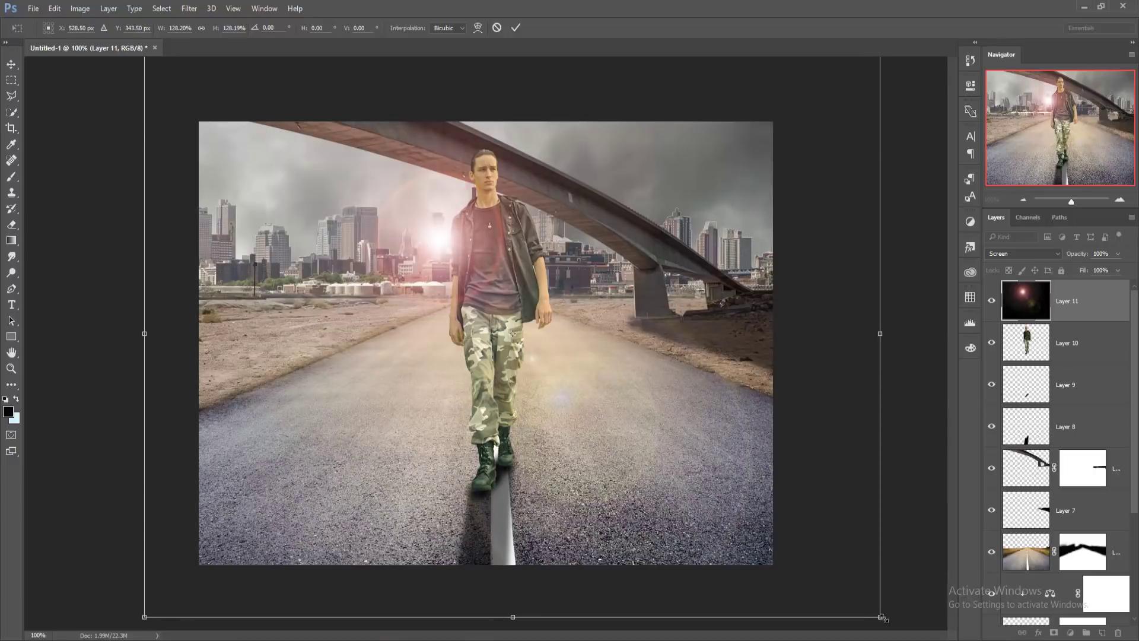
drag(883, 617, 904, 635)
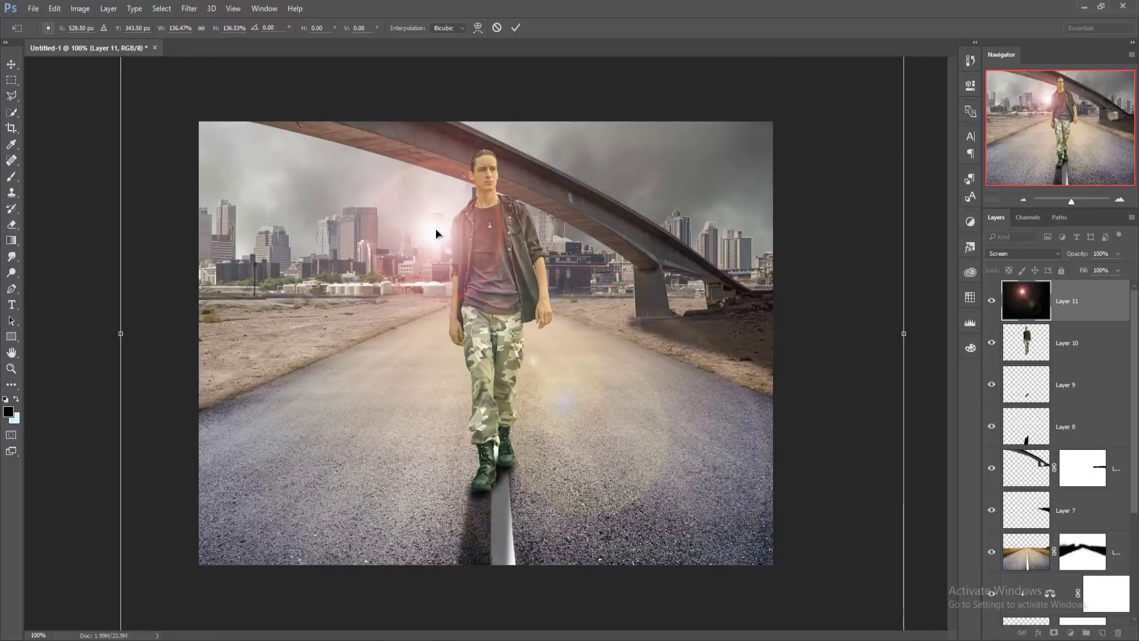
drag(436, 233, 430, 235)
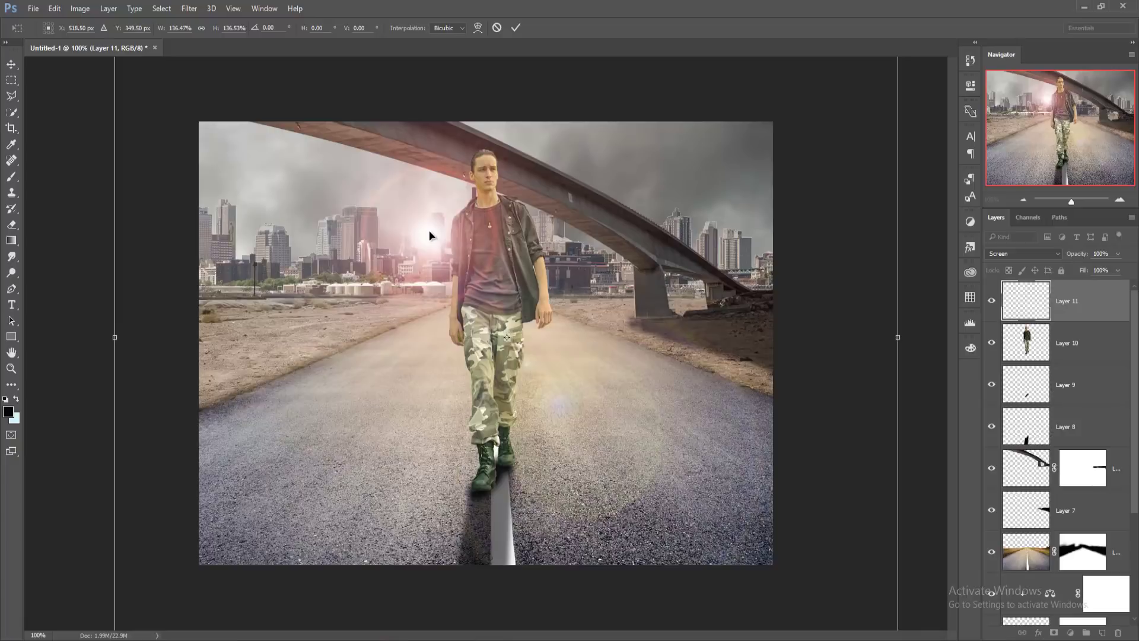
click(515, 28)
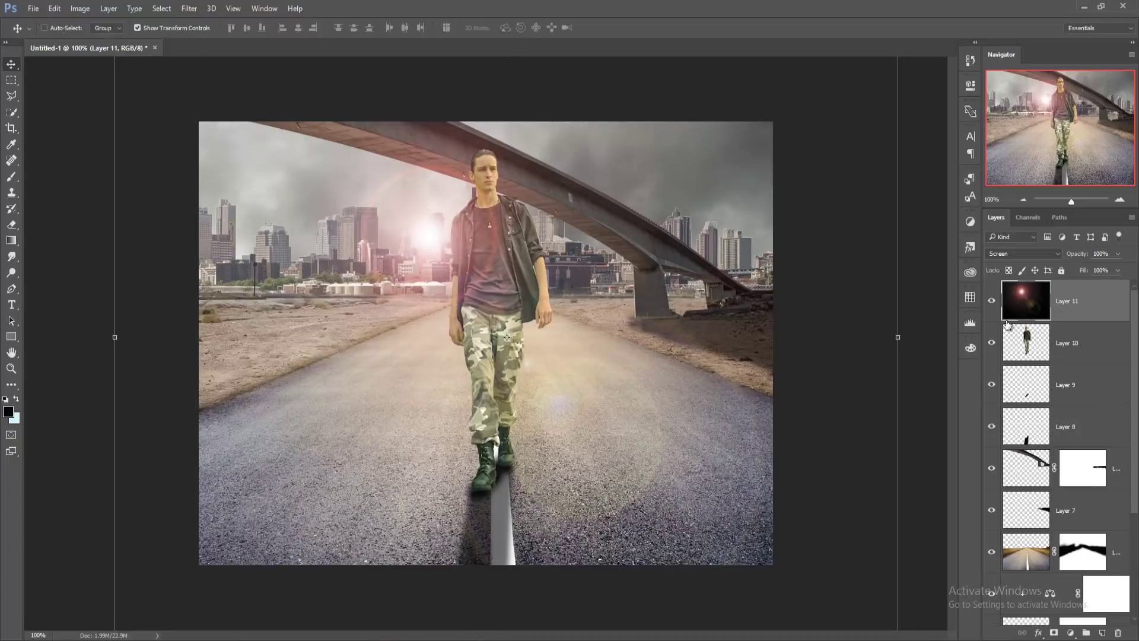
click(1037, 344)
click(194, 7)
mouse_move(211, 267)
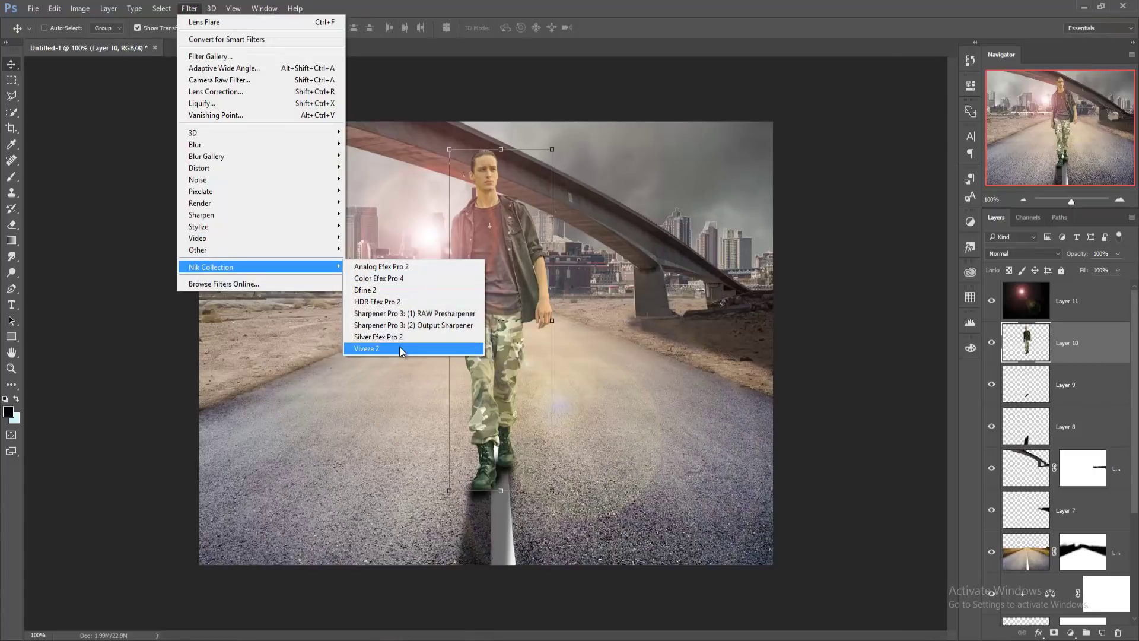
Step: Grade the walker in Viveza 2: brightness -8%, contrast -9%, saturation 21%, structure 30%
click(386, 349)
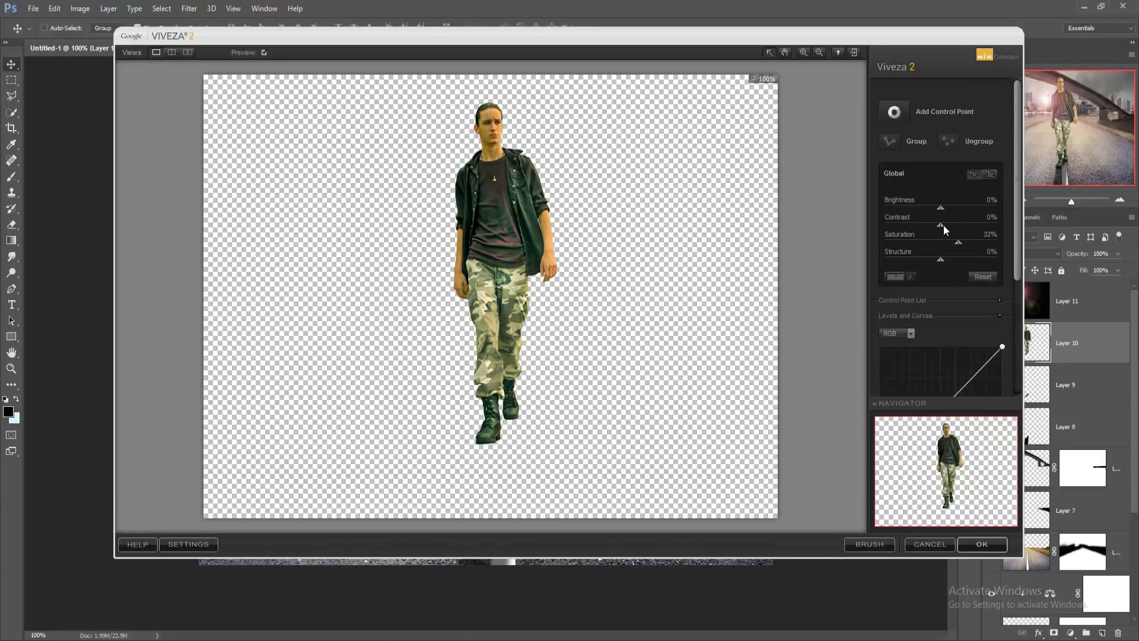
drag(944, 225, 929, 228)
drag(948, 226, 942, 229)
drag(939, 230, 980, 255)
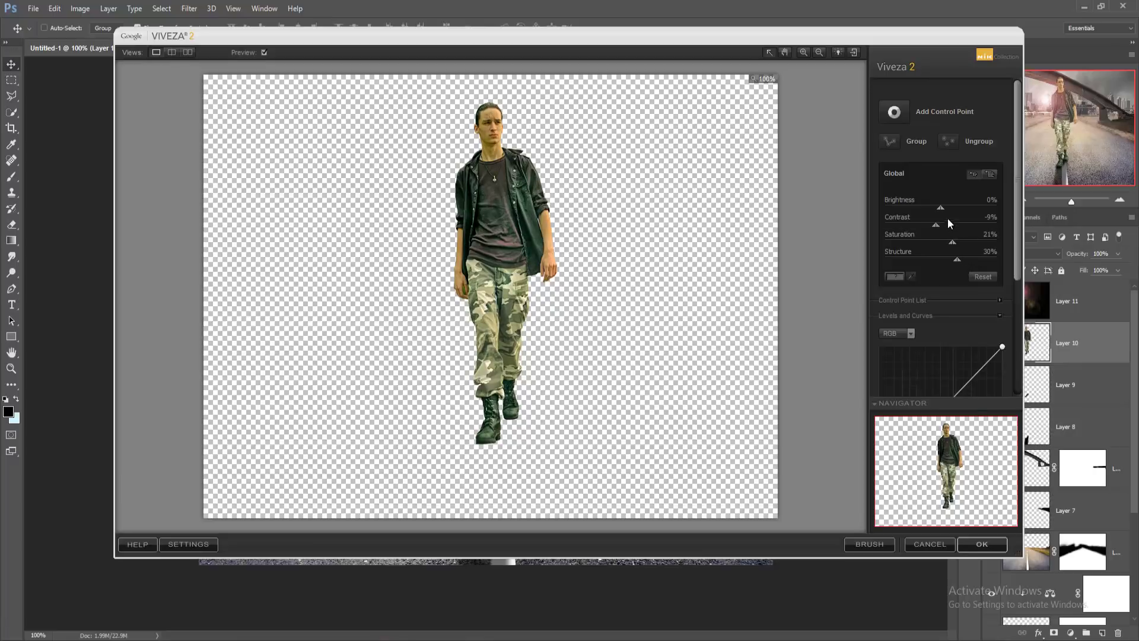
drag(940, 207, 935, 208)
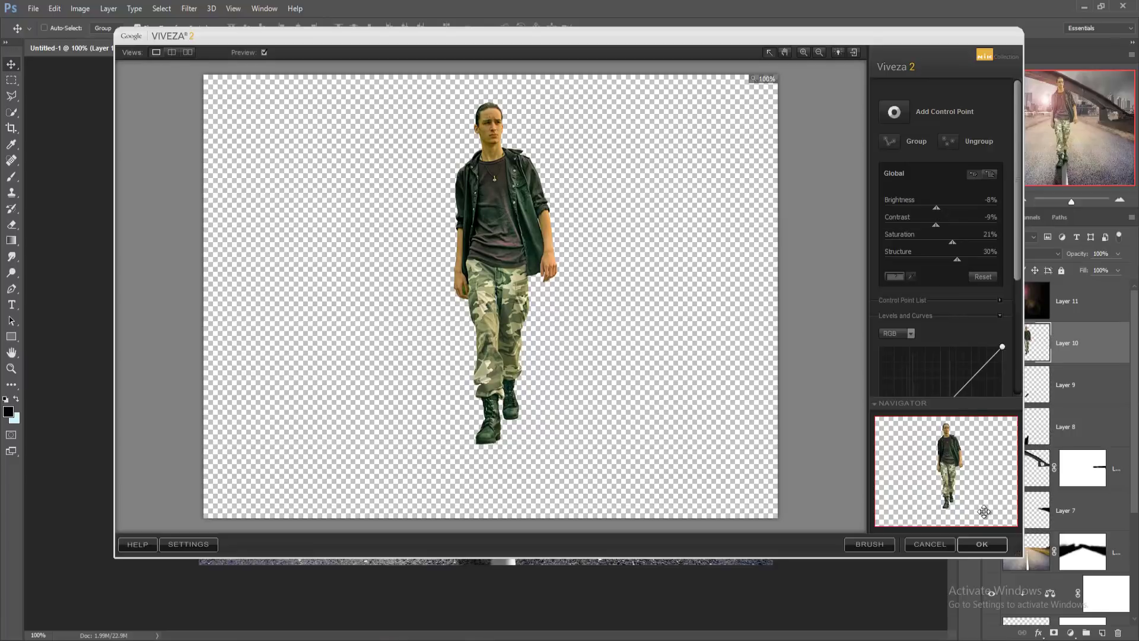
click(976, 547)
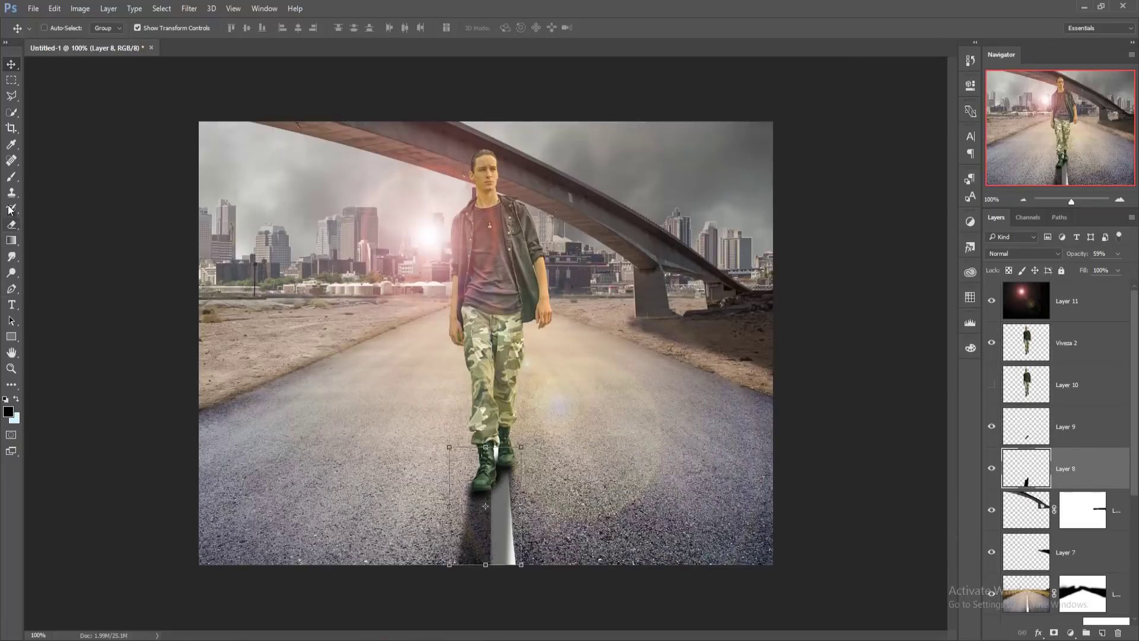
Step: Paint black shadow on Layer 8 over the road and pole beneath the man's boots
click(11, 176)
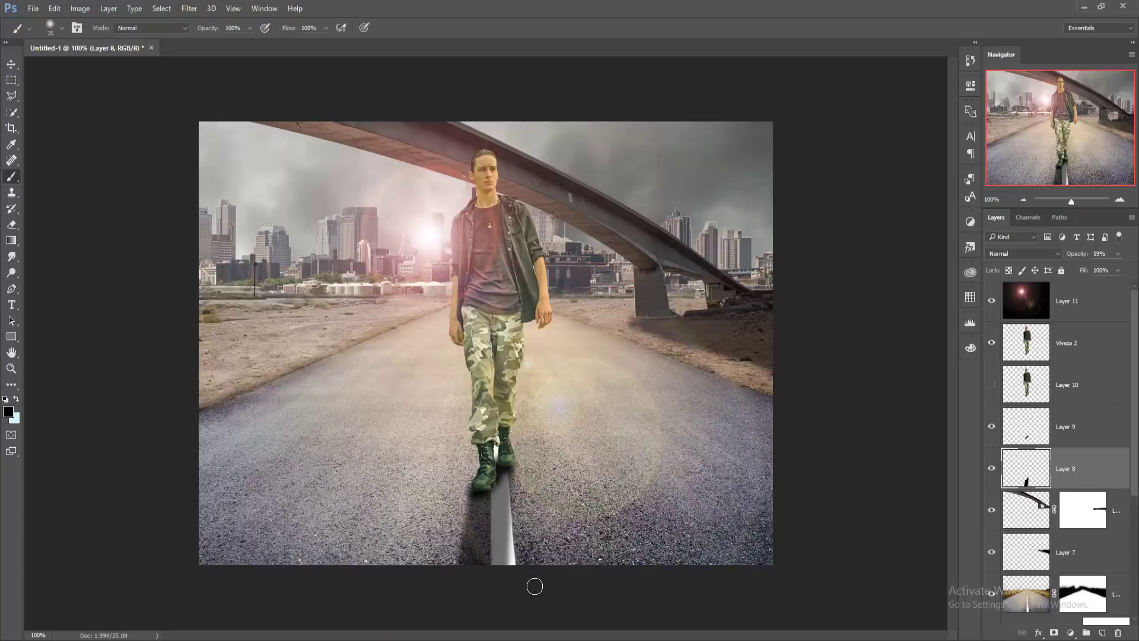
mouse_move(533, 582)
mouse_down()
mouse_move(513, 475)
mouse_move(511, 547)
mouse_up()
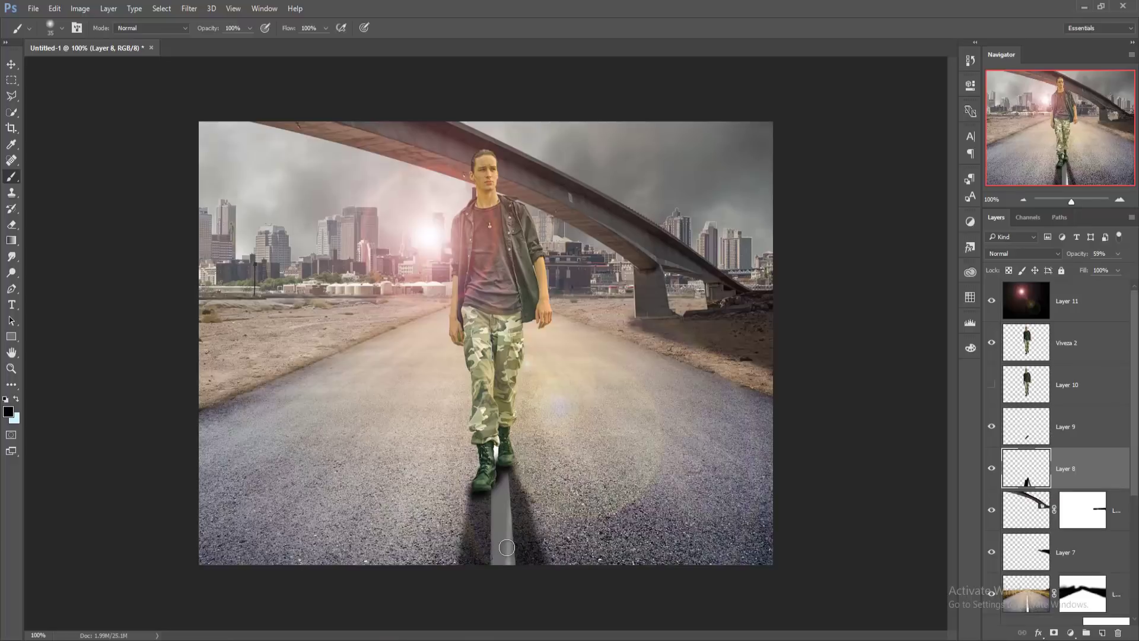
drag(507, 547, 522, 474)
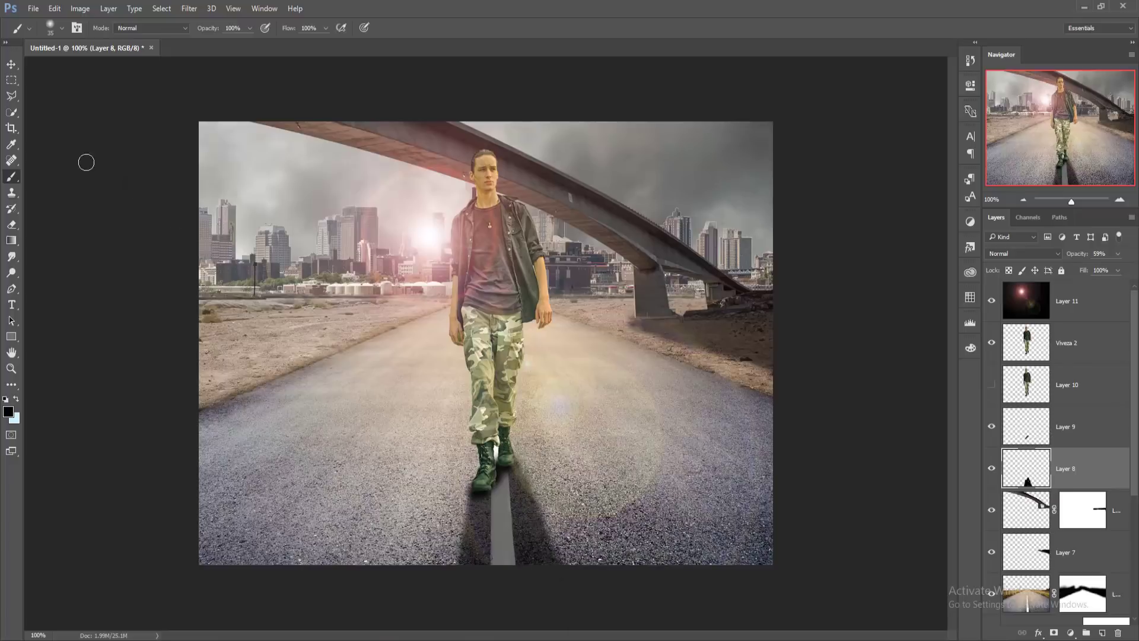
key(v)
ctrl+click(548, 414)
Step: Add a WALKING text layer on the road left of the man
click(12, 305)
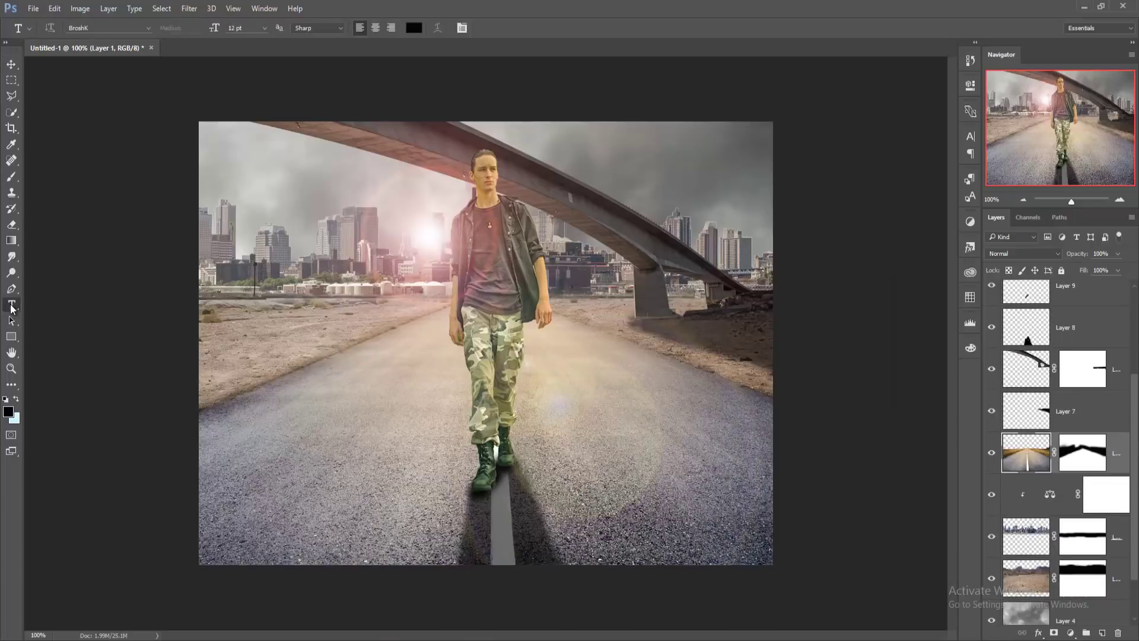
click(325, 382)
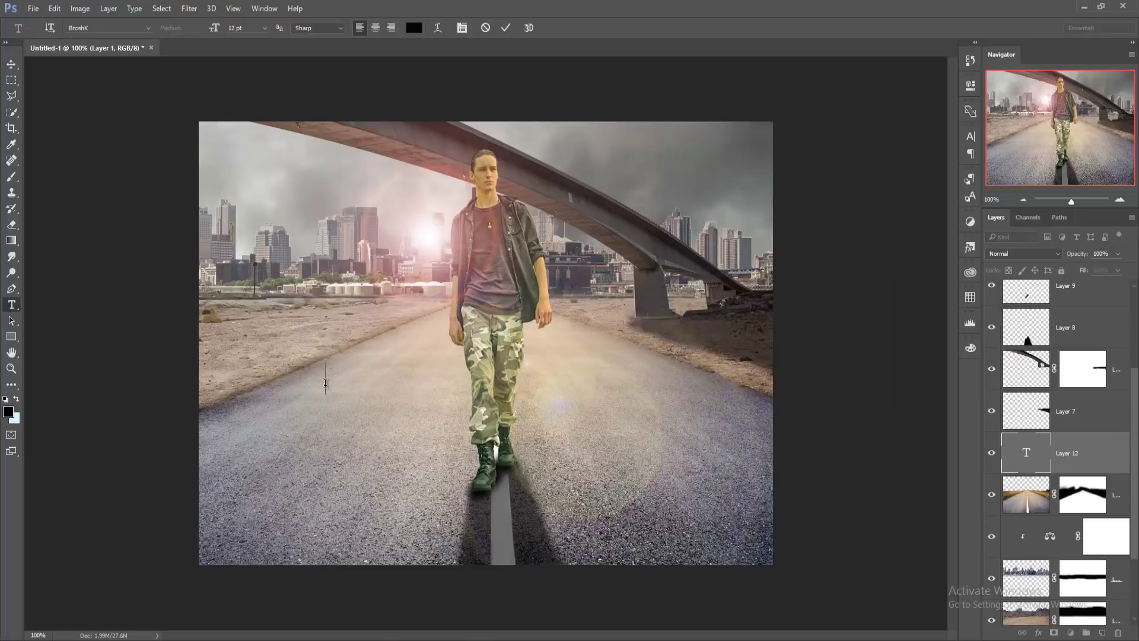
text(WAL)
text(KING)
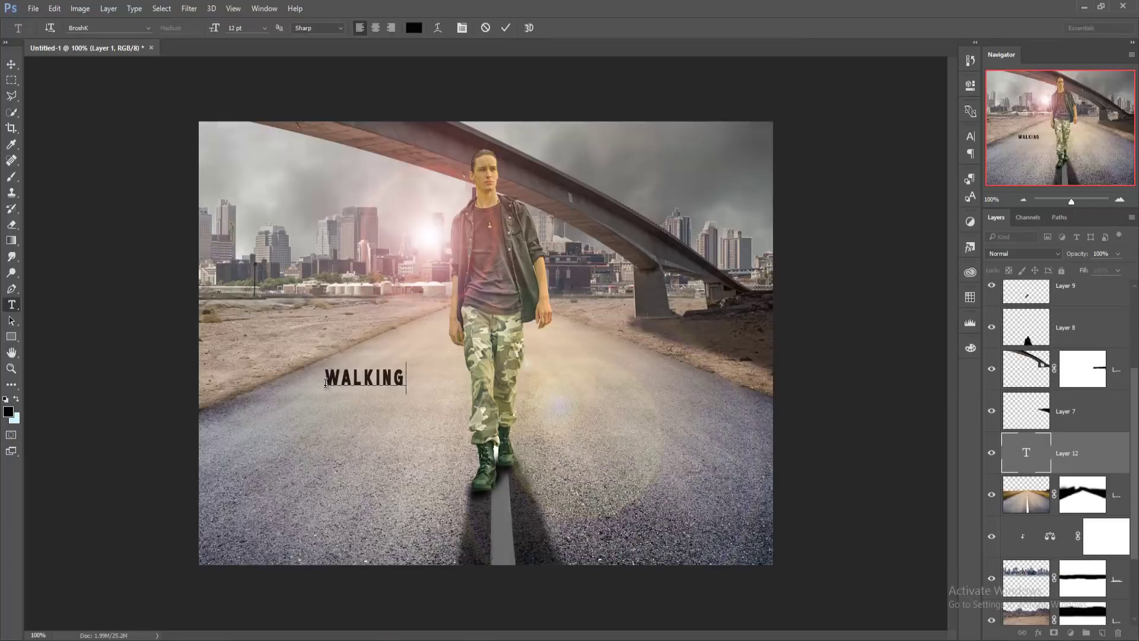
click(505, 29)
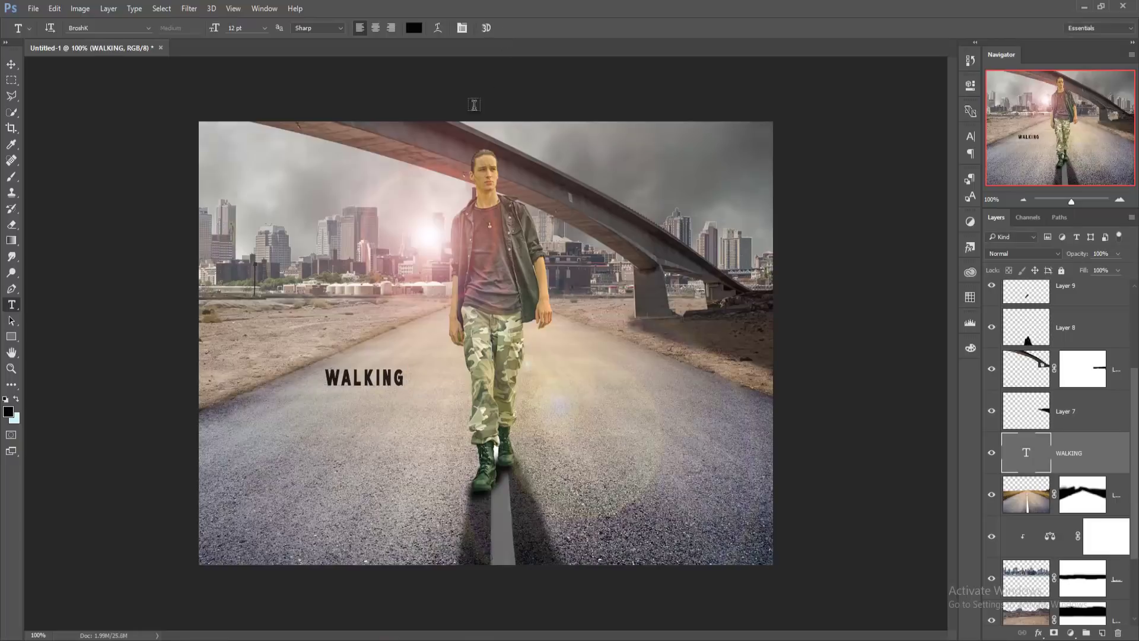
click(11, 64)
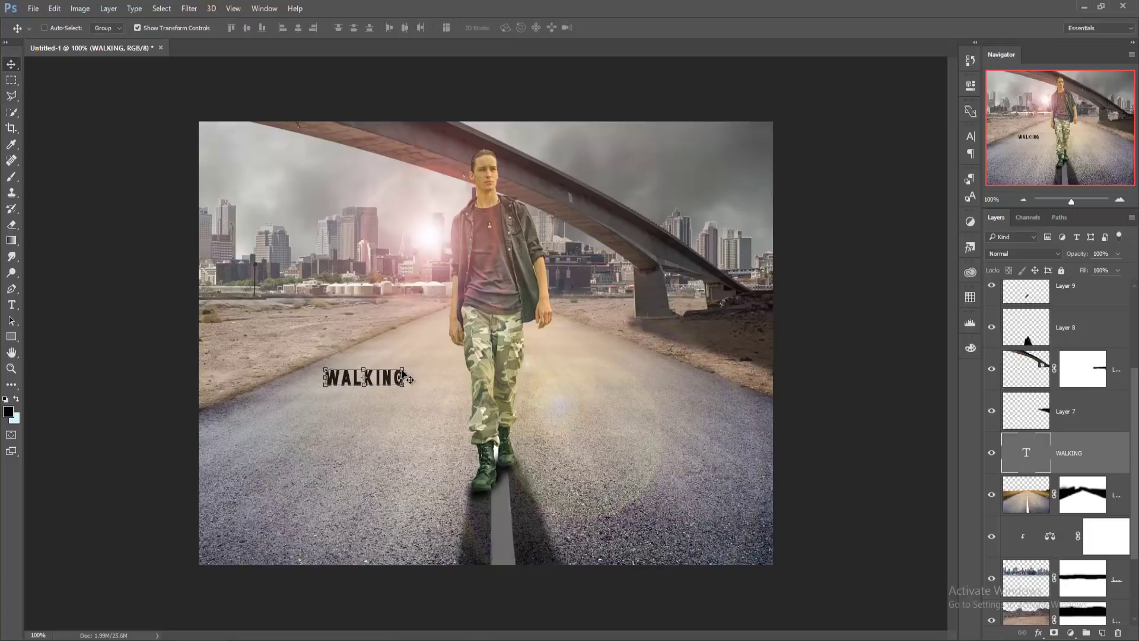
Step: Enlarge WALKING to about 602%, centre it, and move its layer beneath Layer 8
key(ctrl+t)
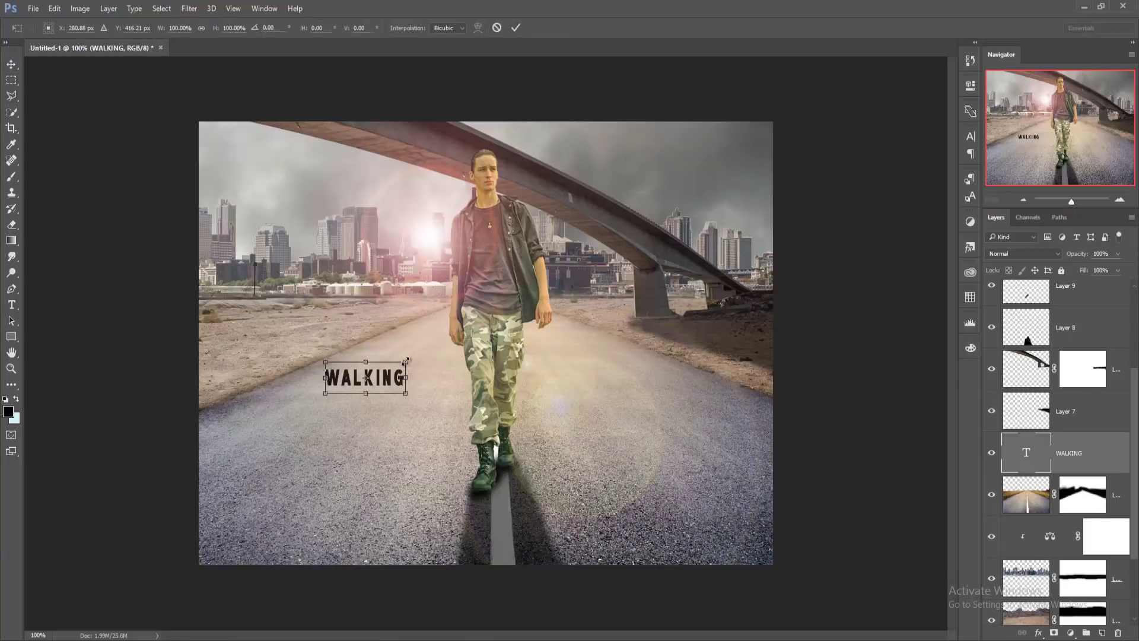
drag(406, 361, 588, 289)
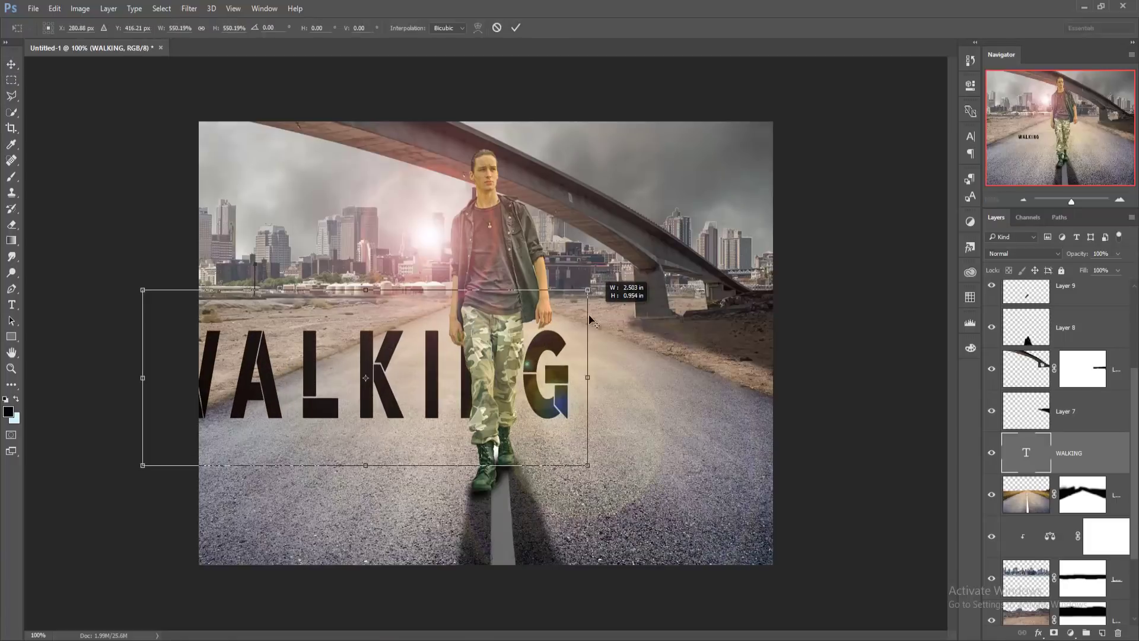
drag(401, 382, 532, 359)
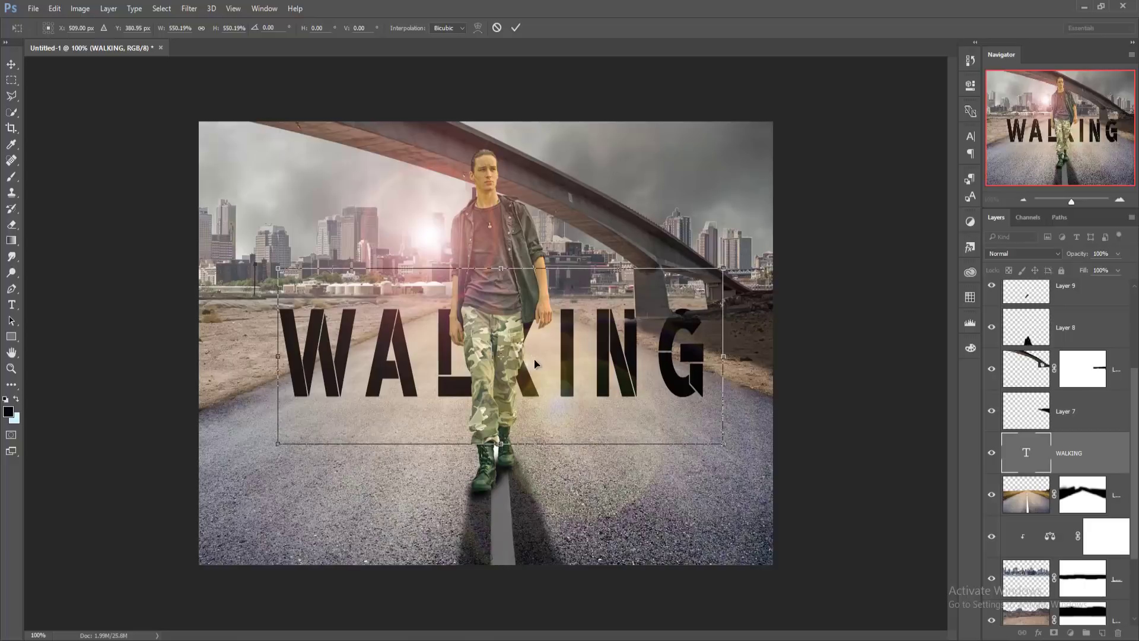
drag(534, 358, 537, 333)
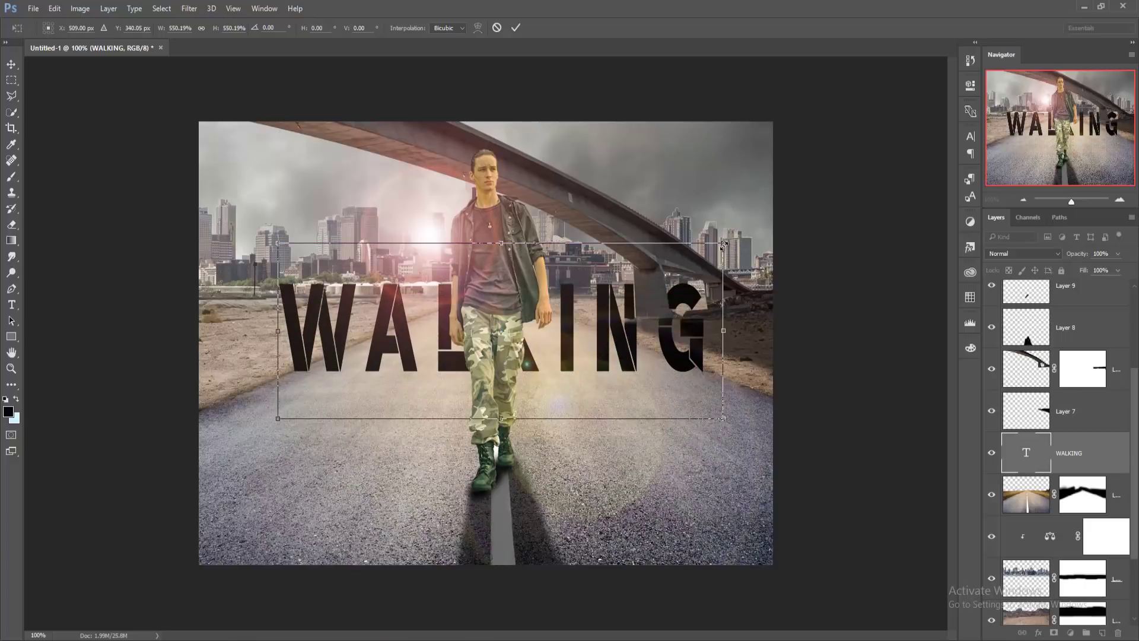
drag(725, 242, 744, 235)
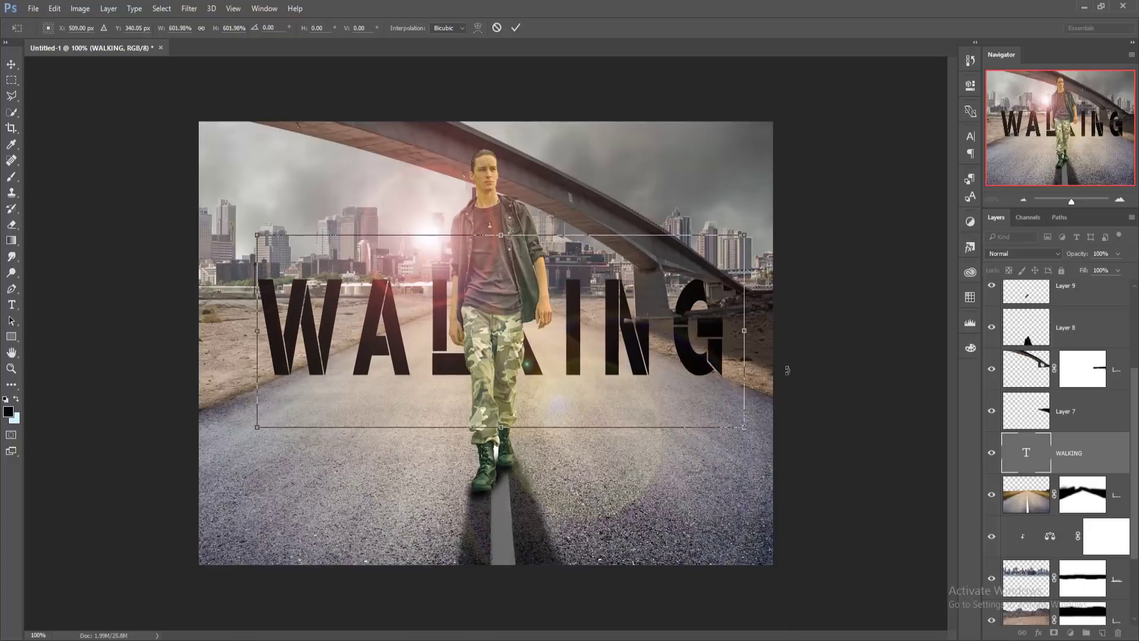
click(515, 27)
drag(1077, 455, 1075, 362)
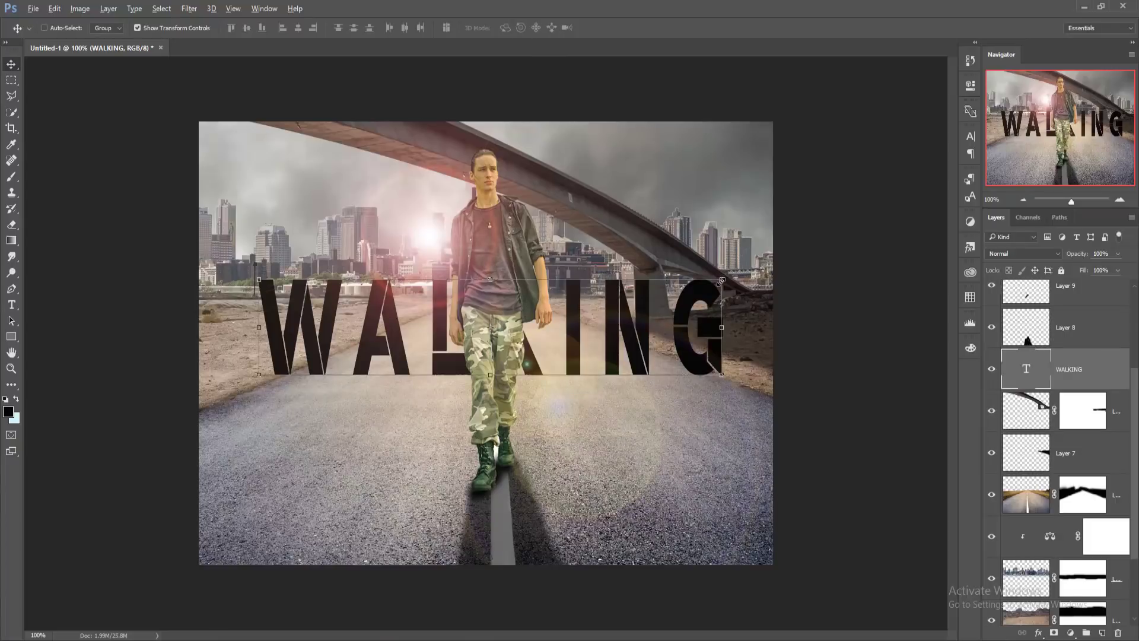
Step: Enlarge WALKING a further 111% and stretch its letters taller behind the man
drag(725, 279, 776, 244)
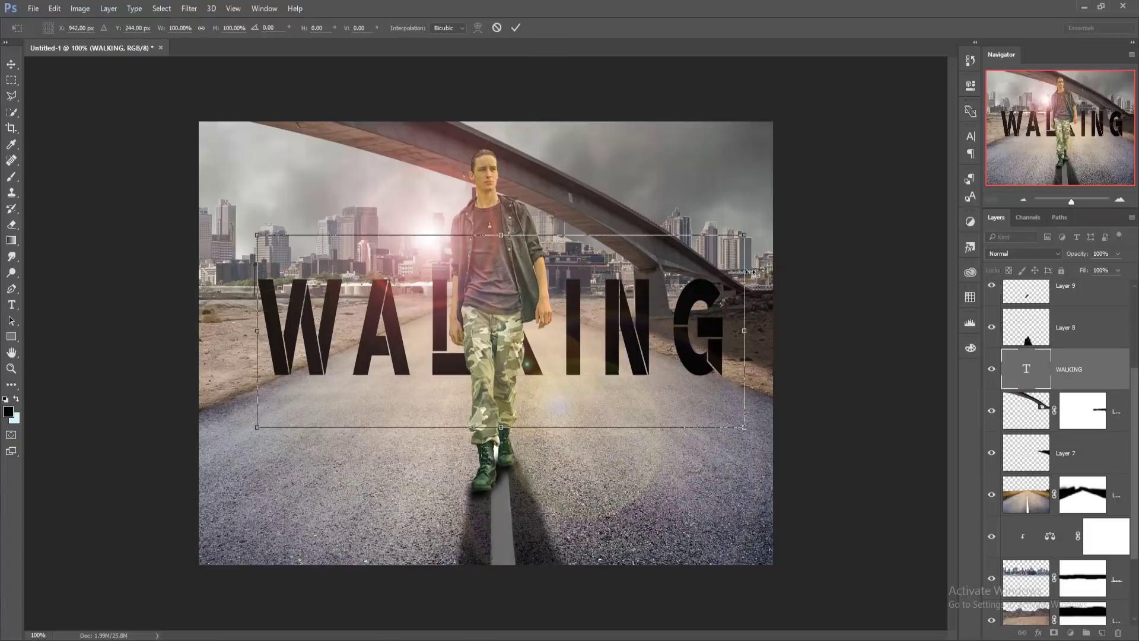
click(517, 28)
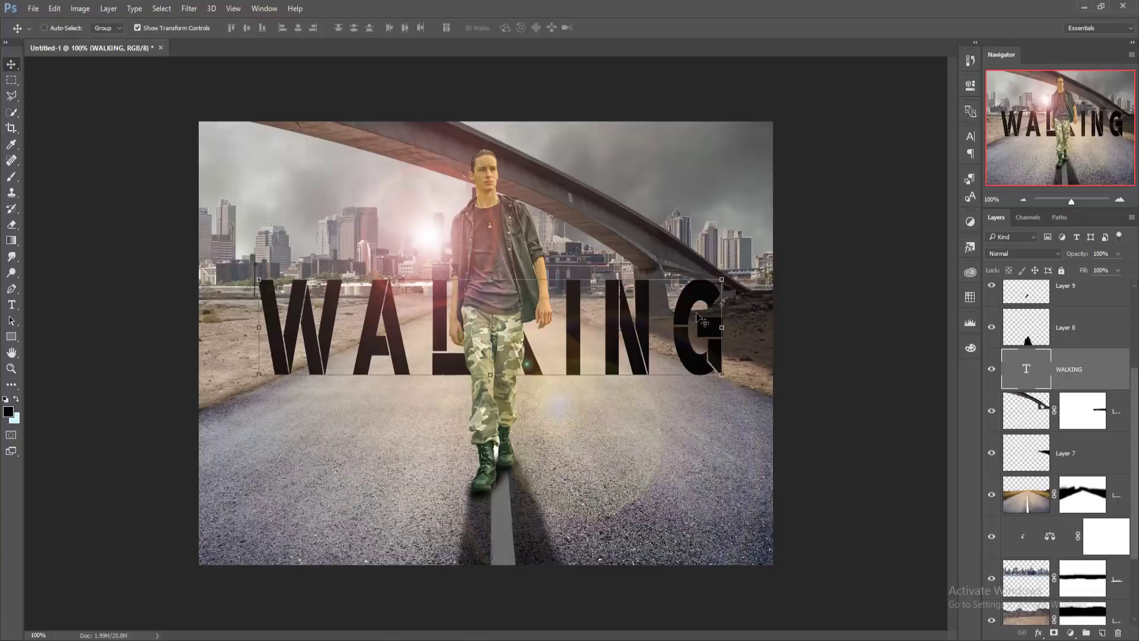
click(721, 281)
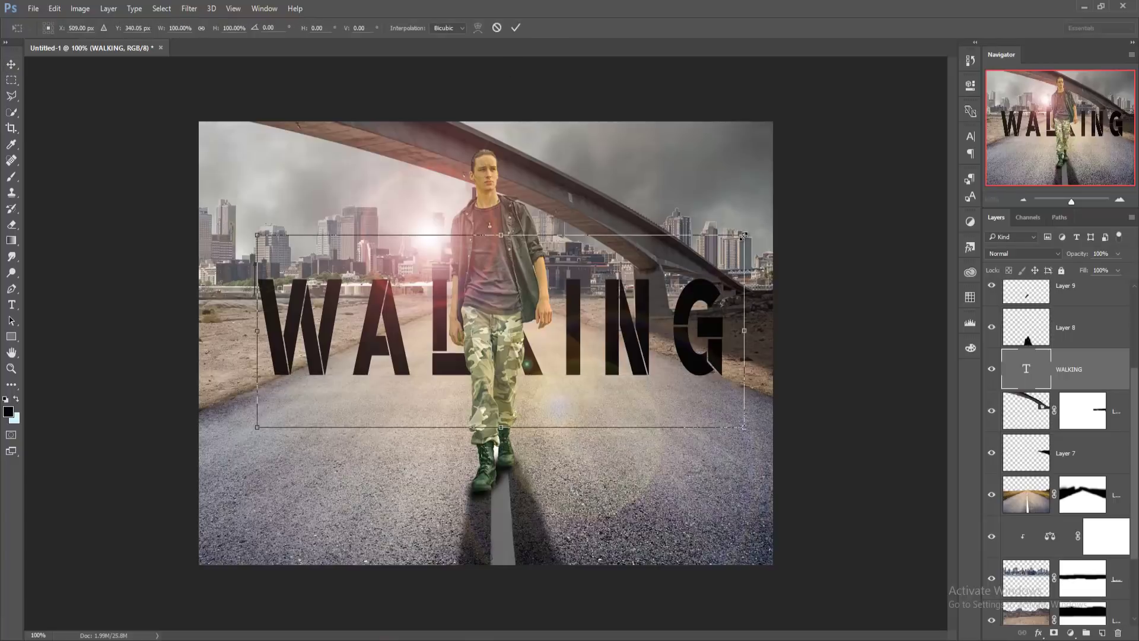
drag(722, 284, 780, 220)
drag(504, 217, 505, 150)
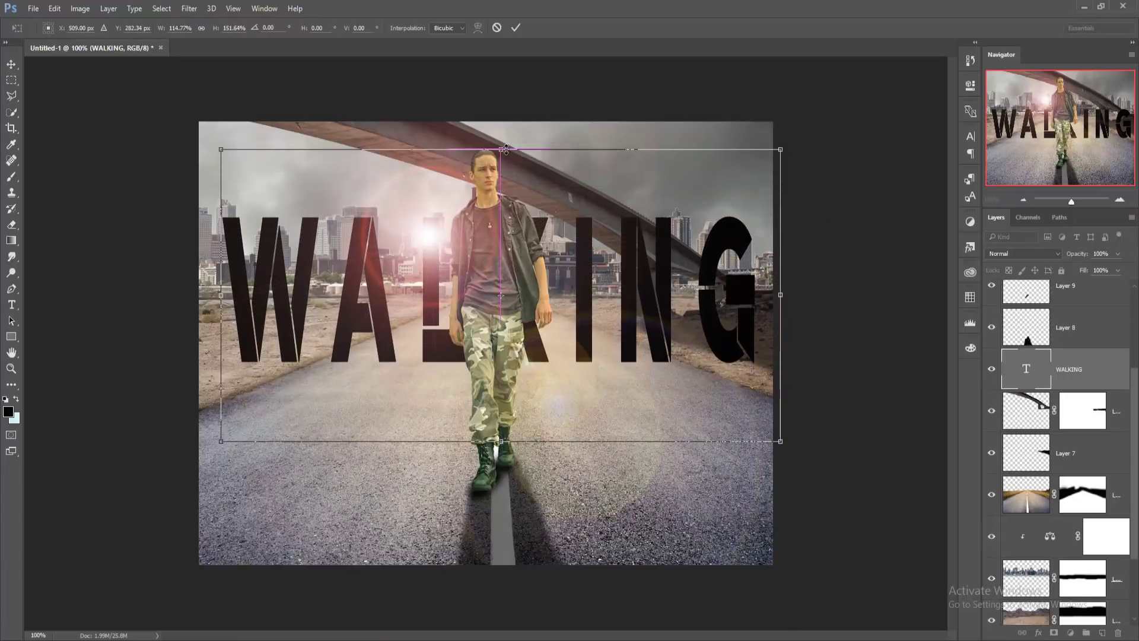
mouse_move(498, 329)
mouse_down()
mouse_move(495, 314)
mouse_move(490, 350)
mouse_up()
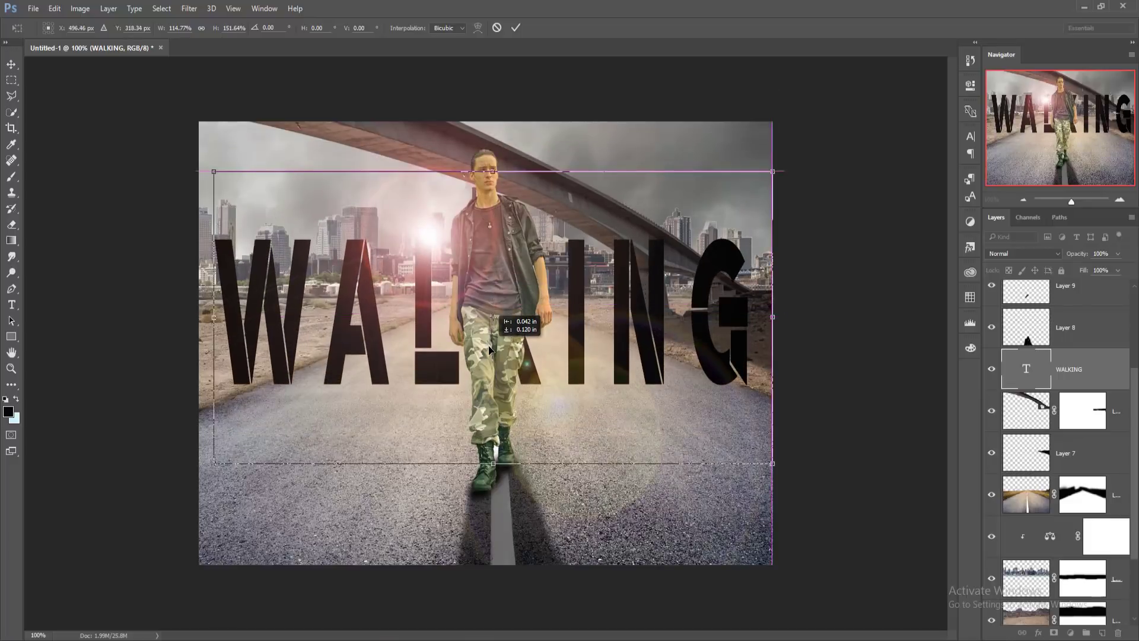
drag(490, 350, 490, 350)
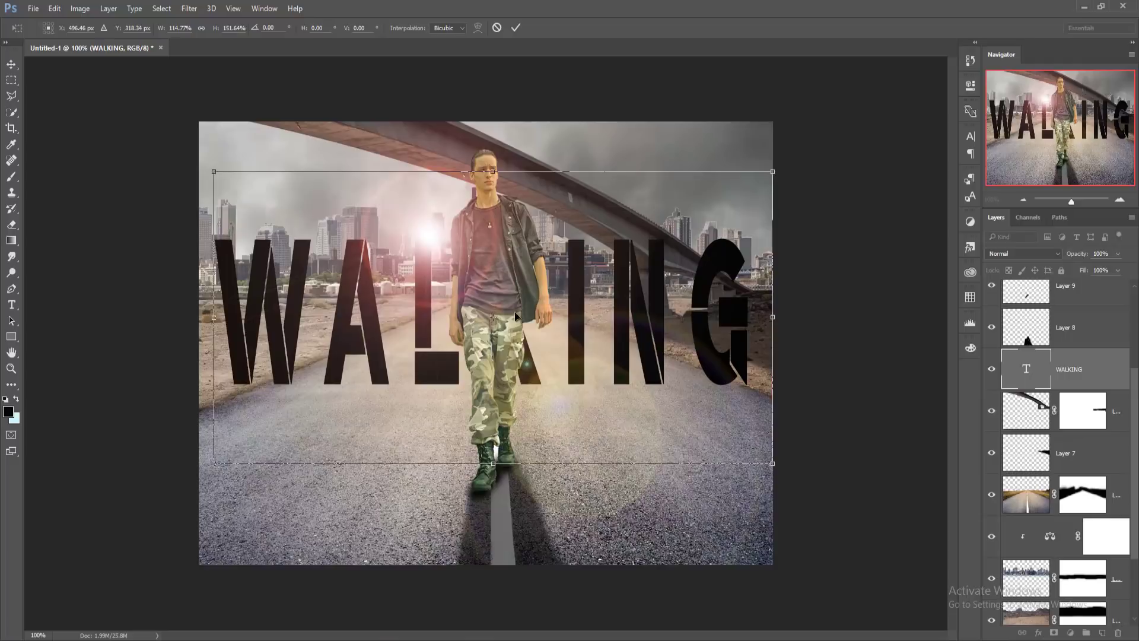
click(515, 28)
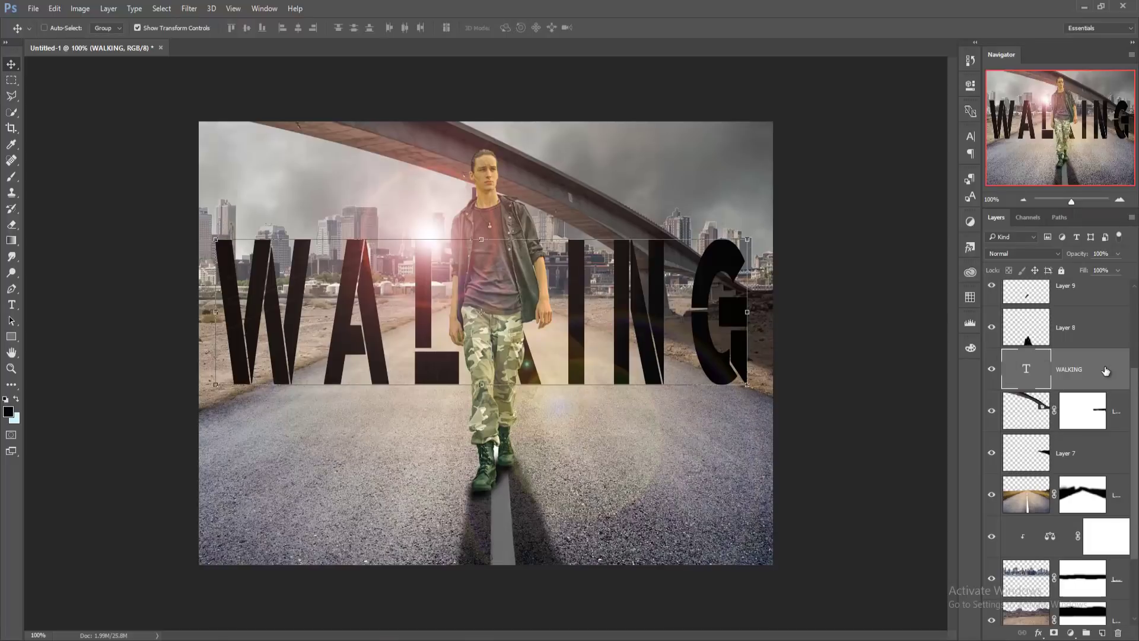
click(189, 8)
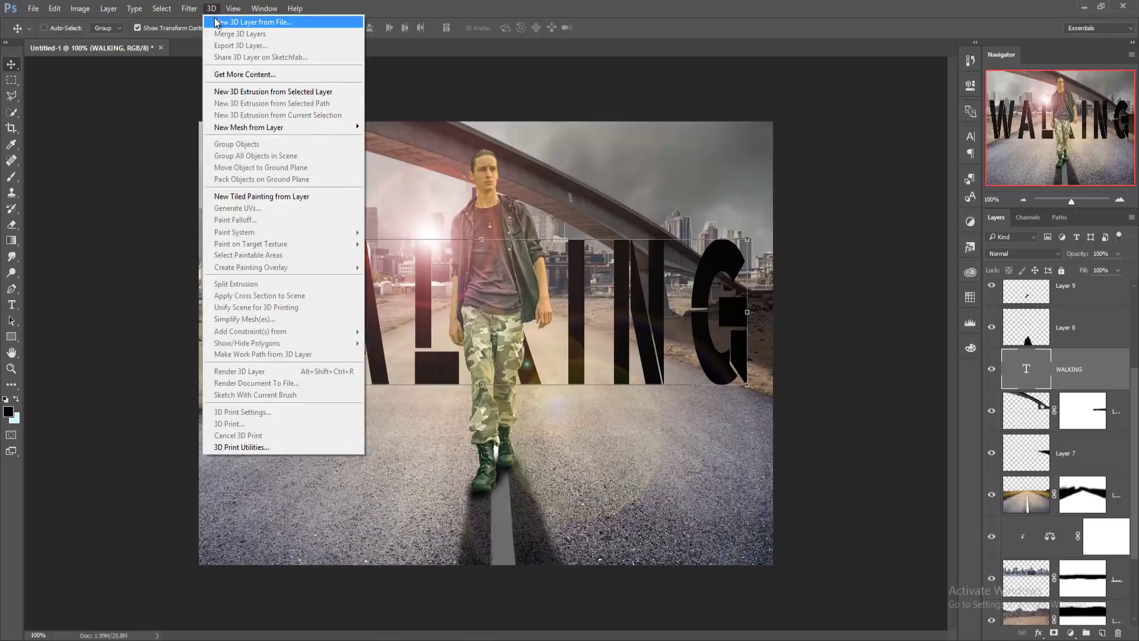
click(240, 92)
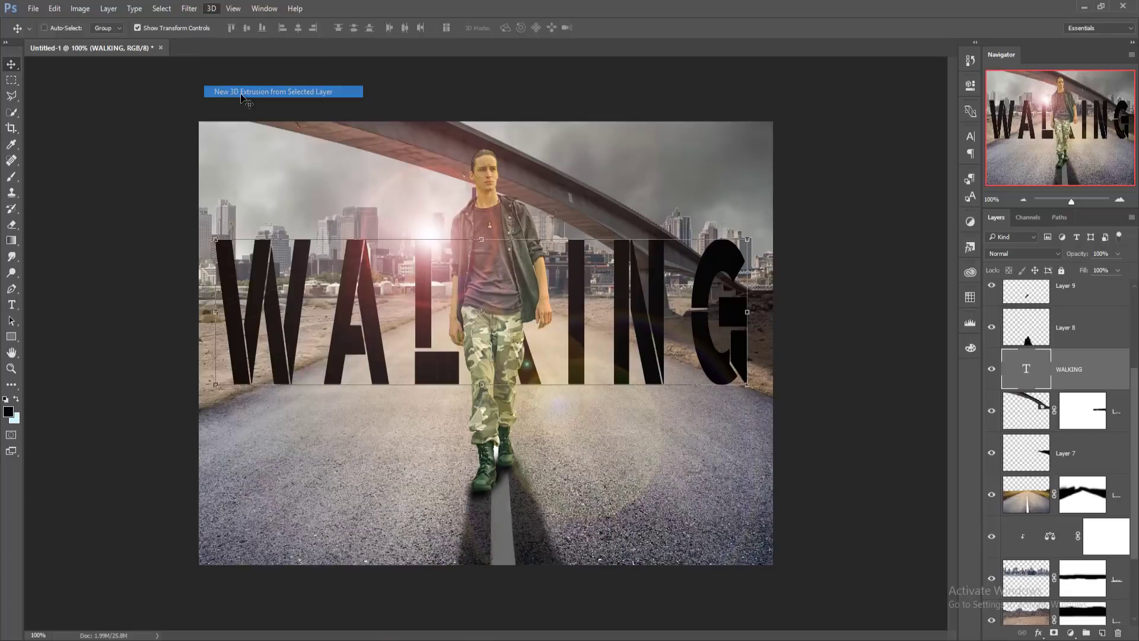
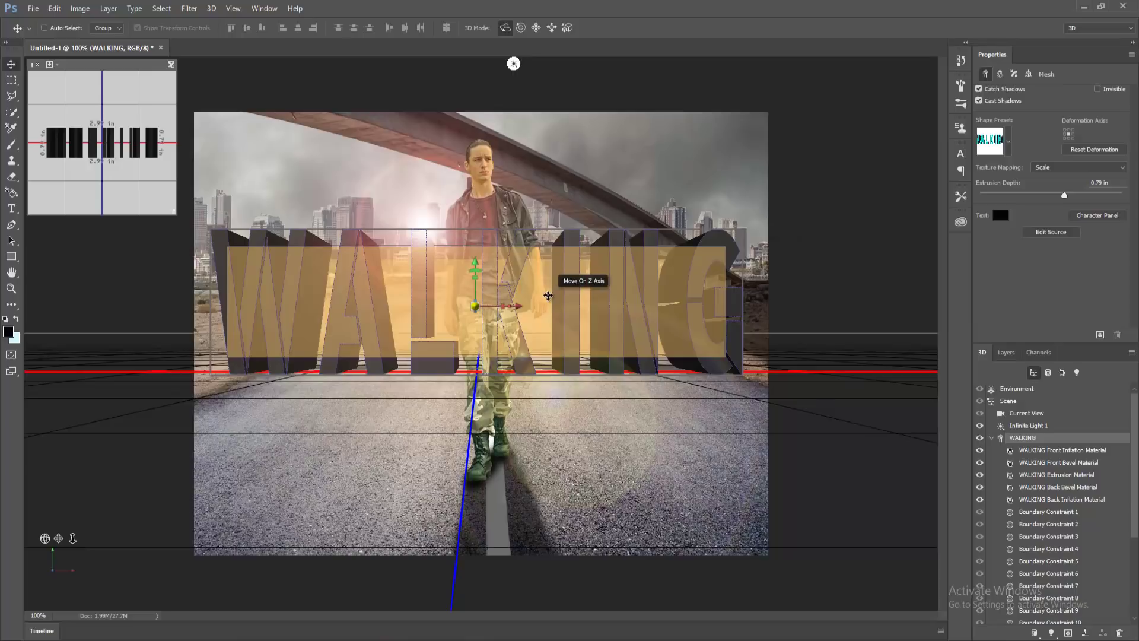
Step: Toggle the WALKING text's catch and cast shadow options off and back on, and set its deformation axis
click(548, 296)
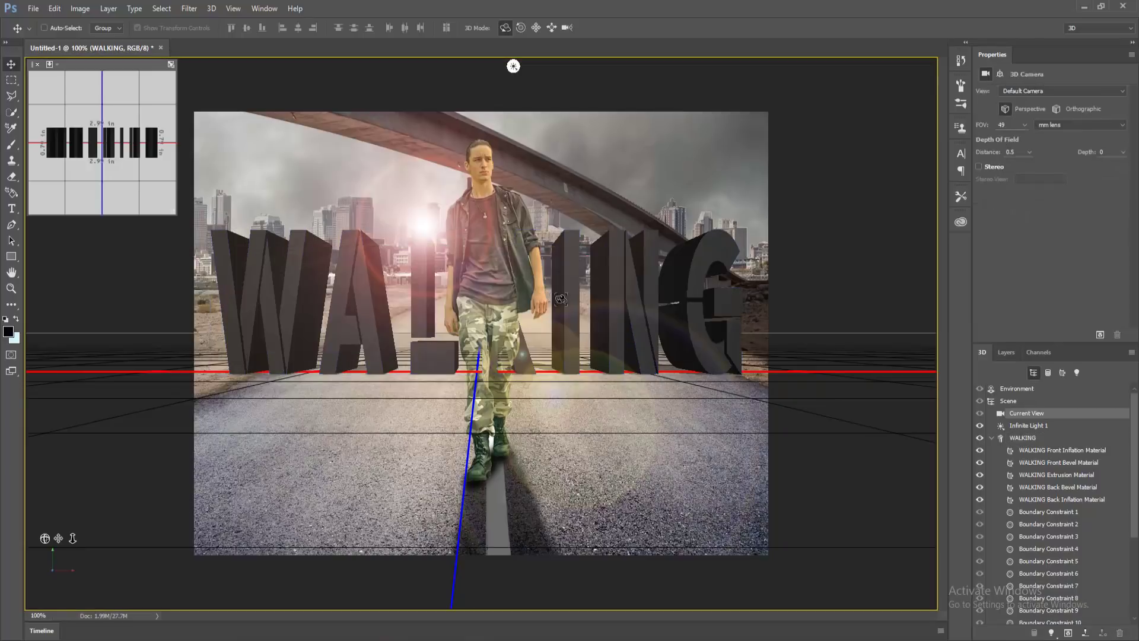
click(571, 289)
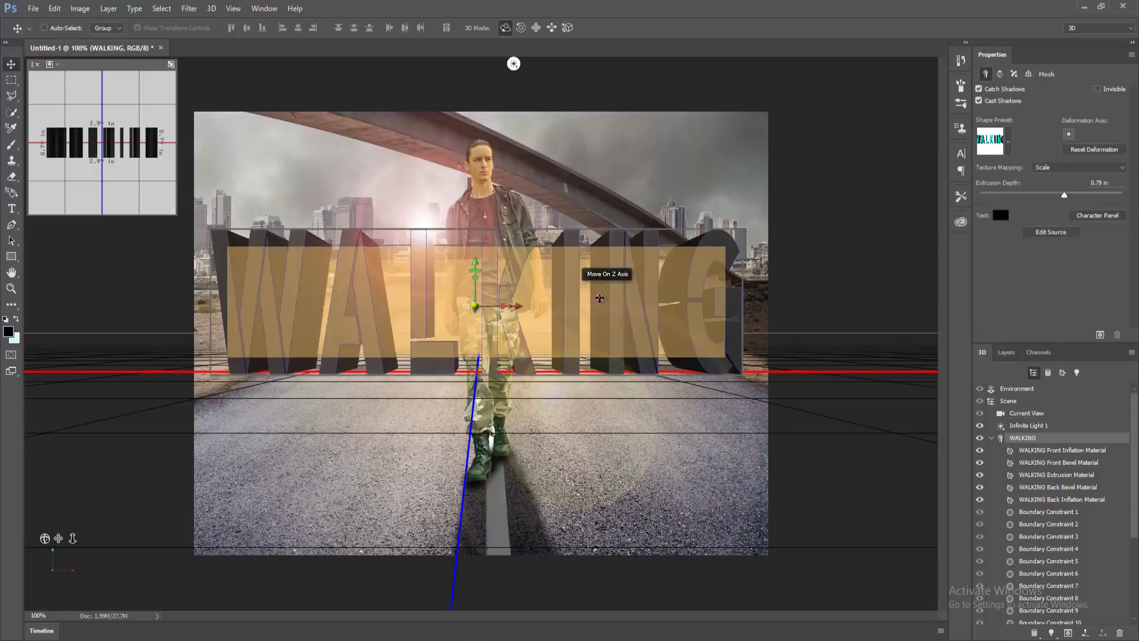
click(1012, 92)
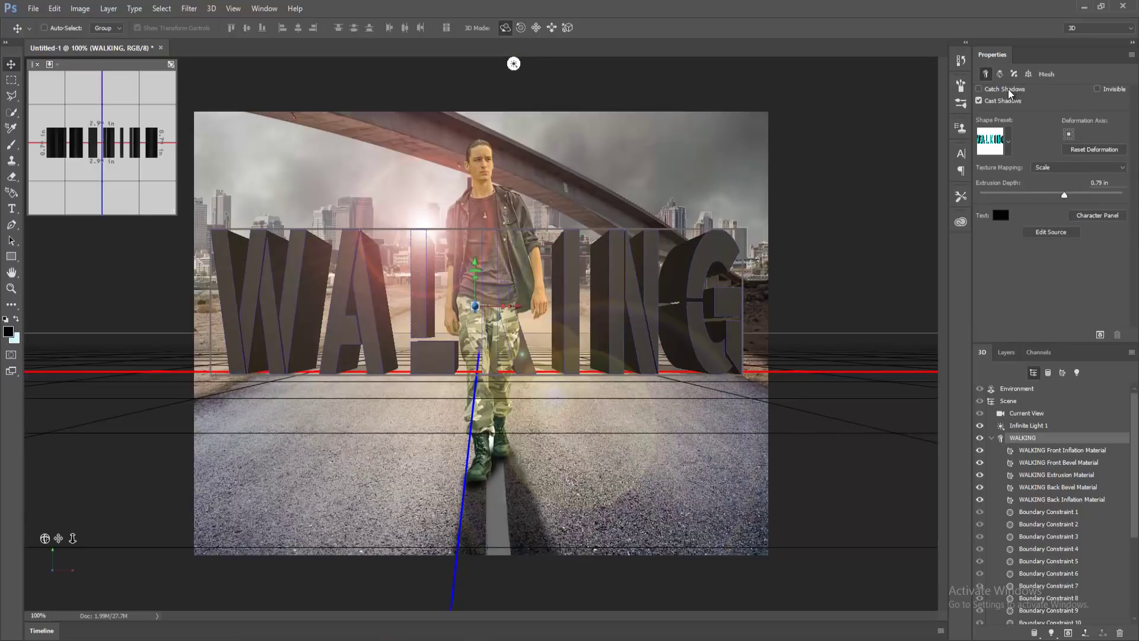
click(980, 91)
click(995, 103)
click(979, 101)
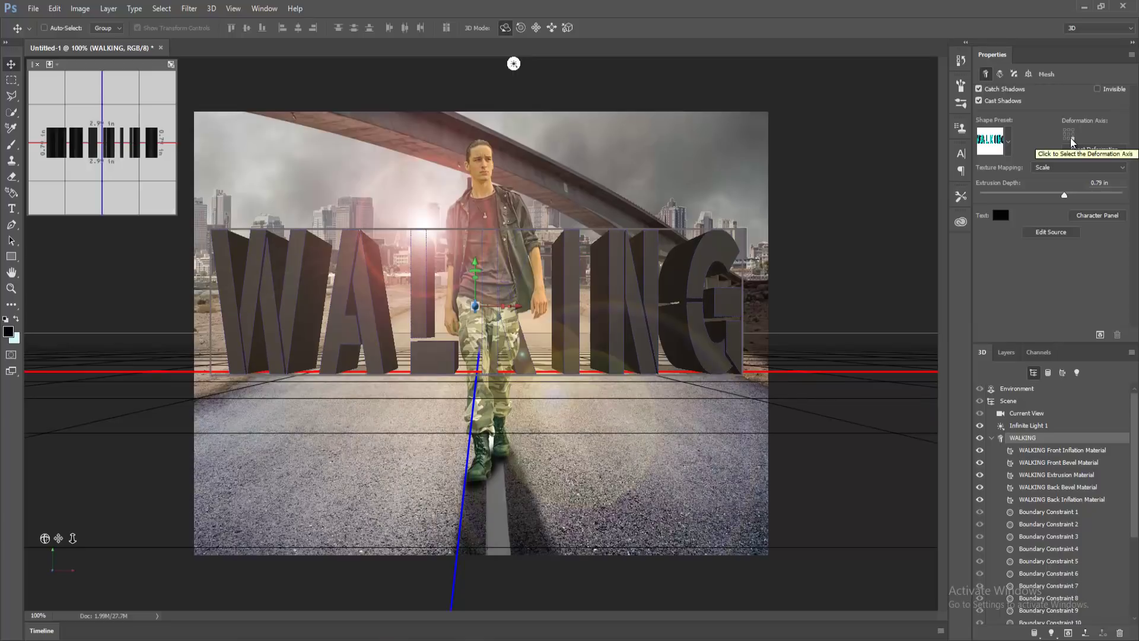
click(1073, 139)
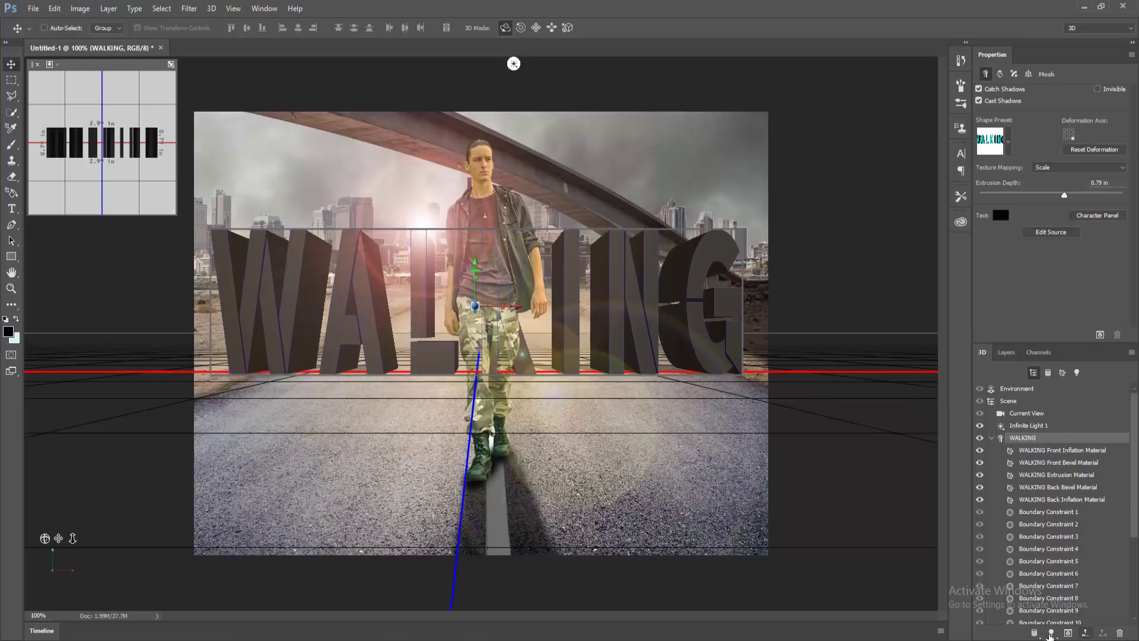
Step: Add a new infinite light, angle it down toward the viewer, and adjust its shadow softness
click(1051, 633)
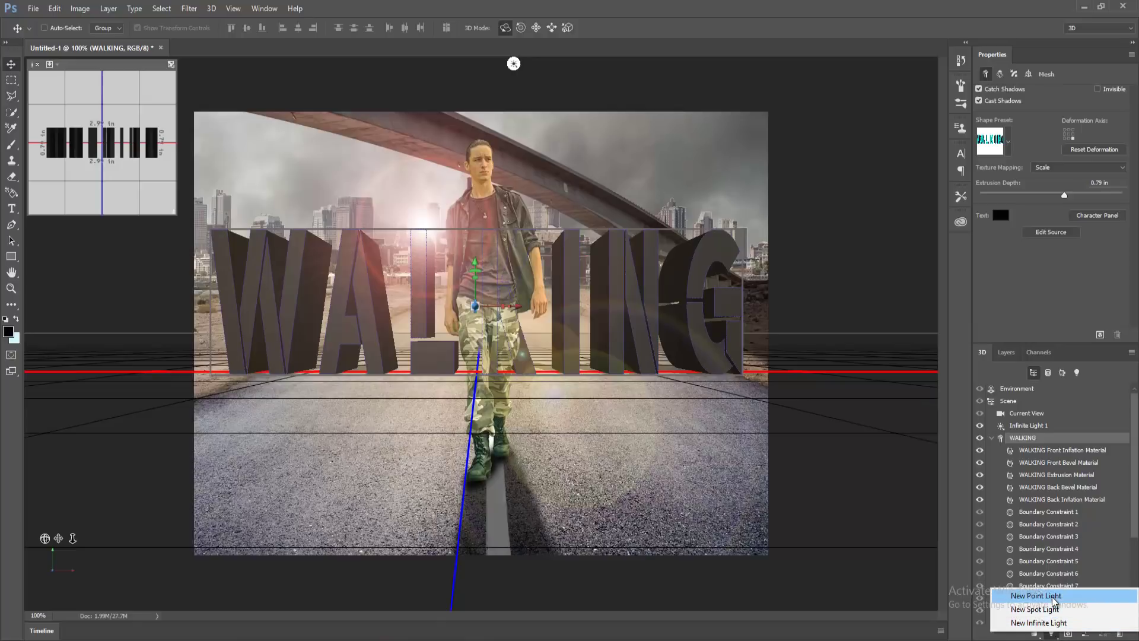
click(1051, 628)
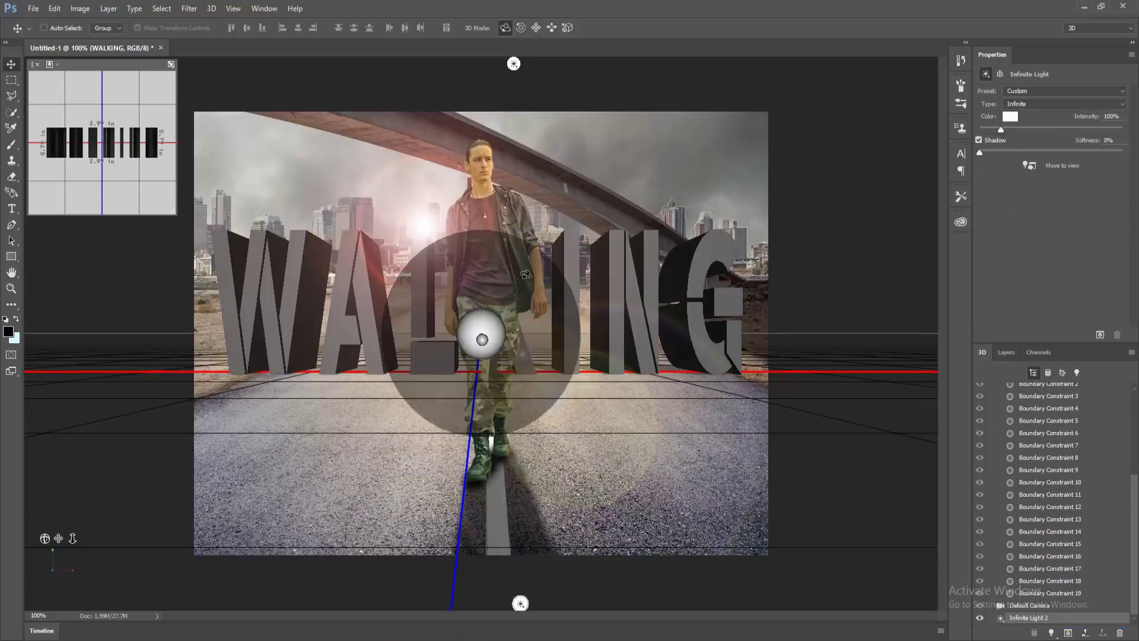
drag(482, 340, 534, 191)
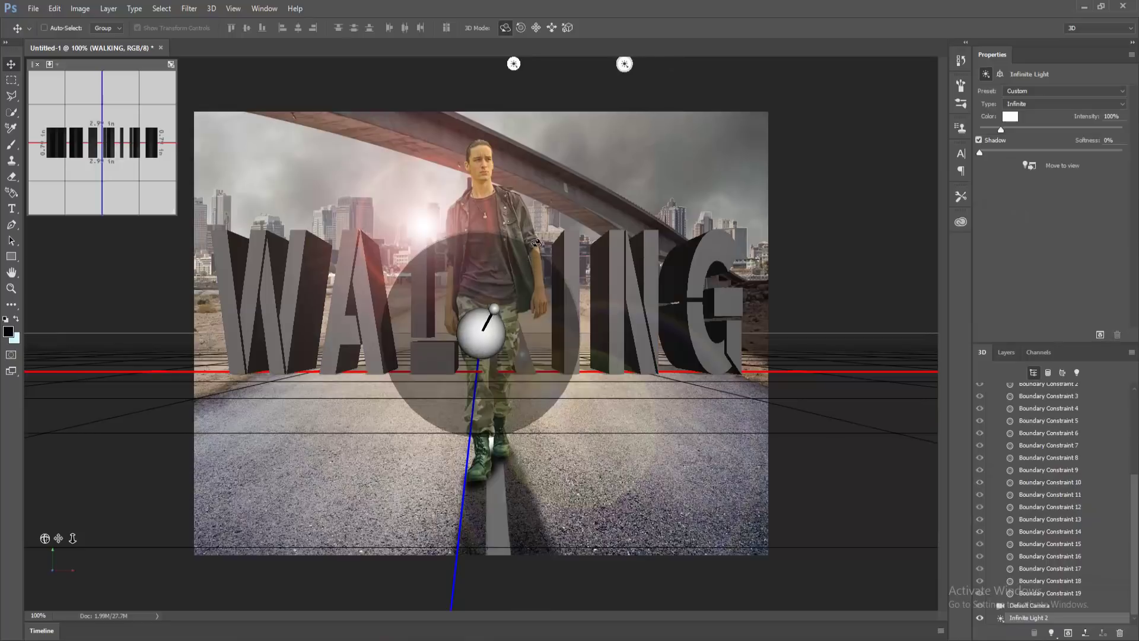
mouse_move(563, 139)
mouse_down()
mouse_move(438, 92)
mouse_move(472, 133)
mouse_up()
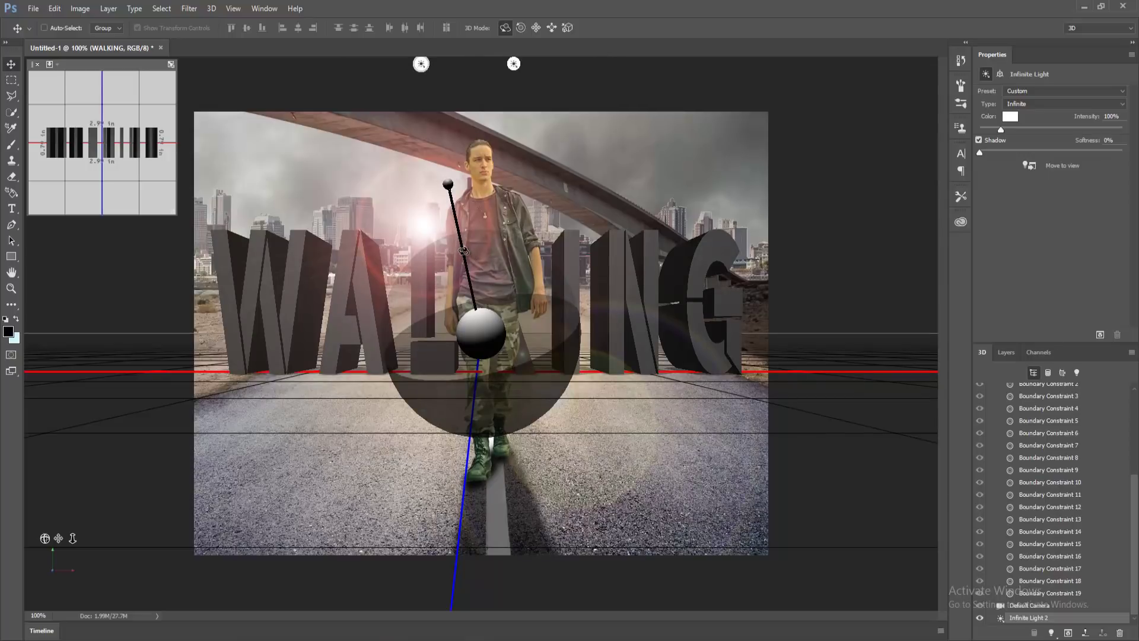
drag(463, 248, 453, 98)
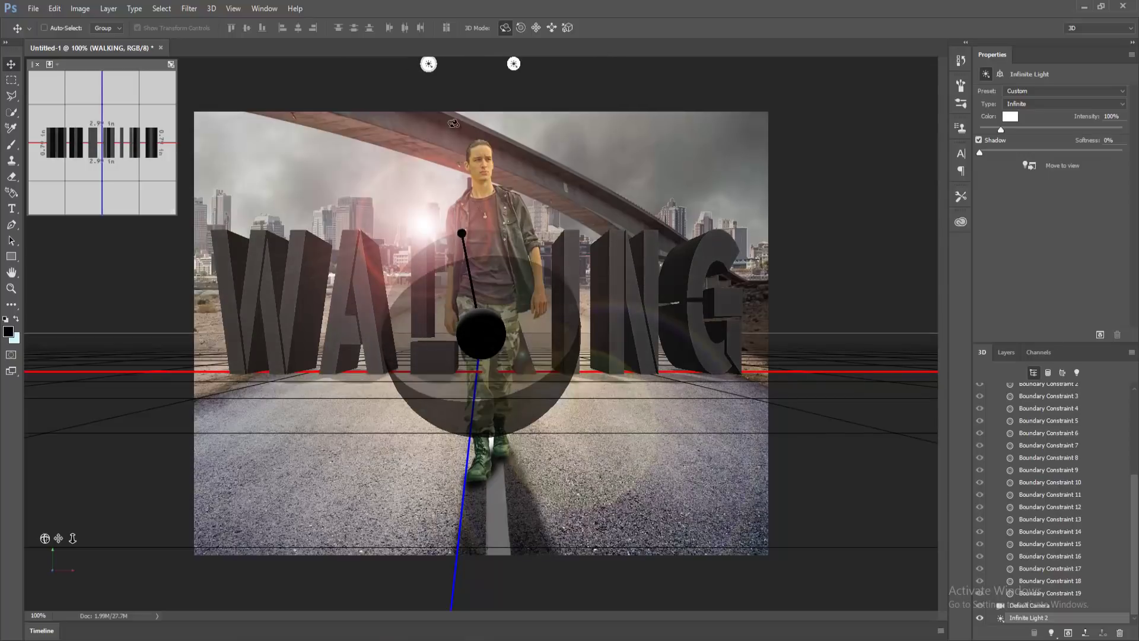
drag(463, 233, 459, 163)
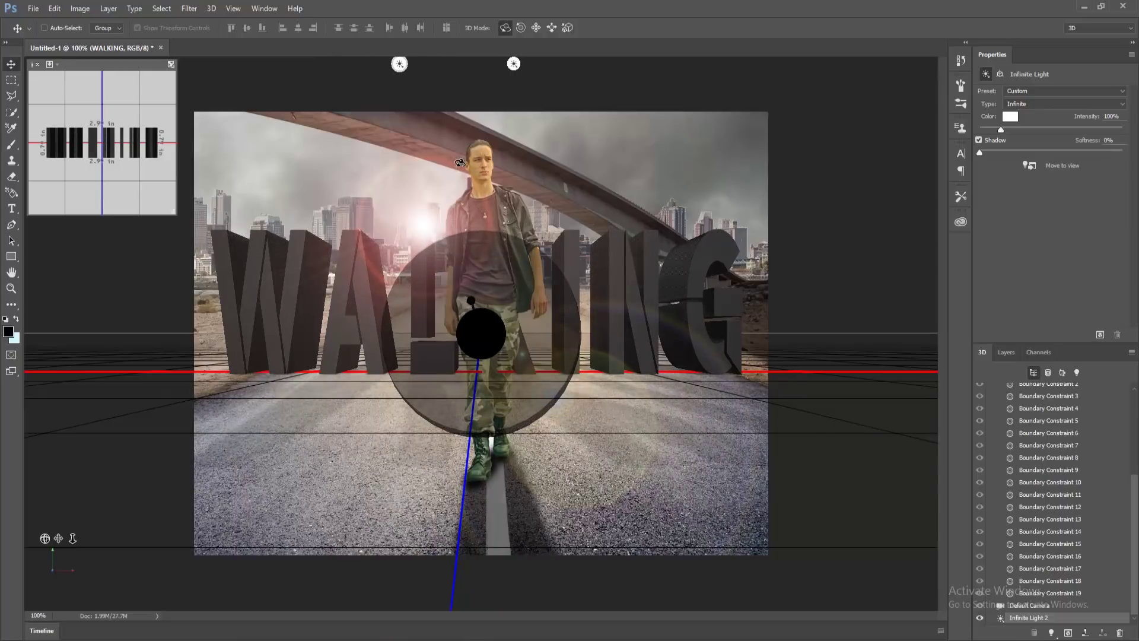
drag(459, 162, 468, 159)
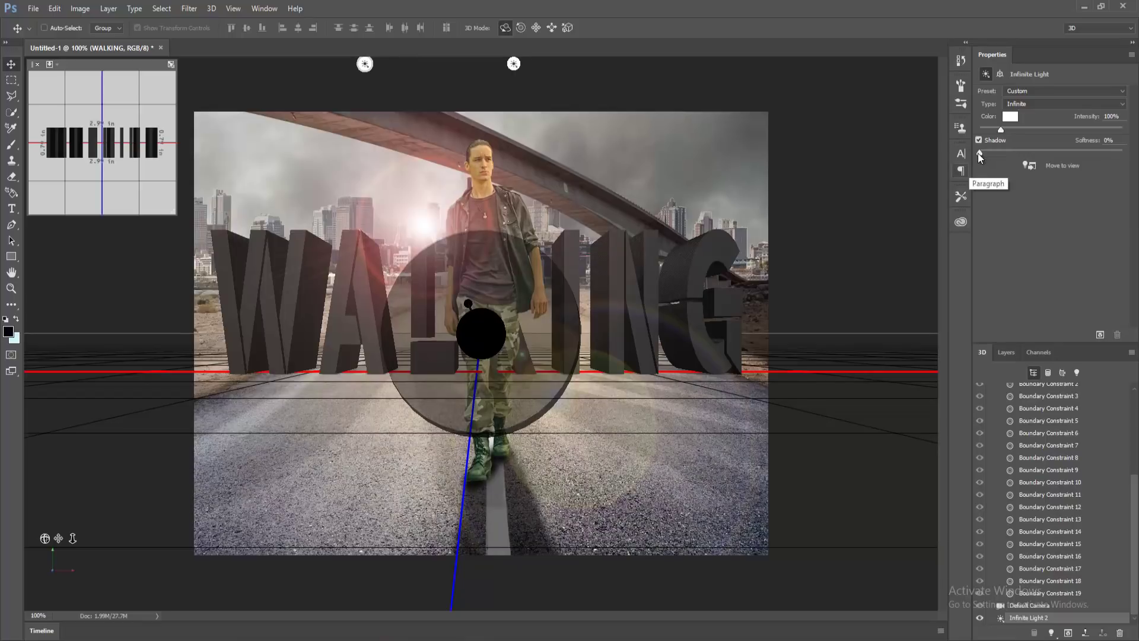
mouse_move(979, 153)
mouse_down()
mouse_move(995, 153)
mouse_move(961, 160)
mouse_up()
Step: Raise Infinite Light 2 to 107% intensity and keep its colour pure white at 0.00 stops
drag(1001, 130, 1004, 130)
click(1011, 117)
click(753, 323)
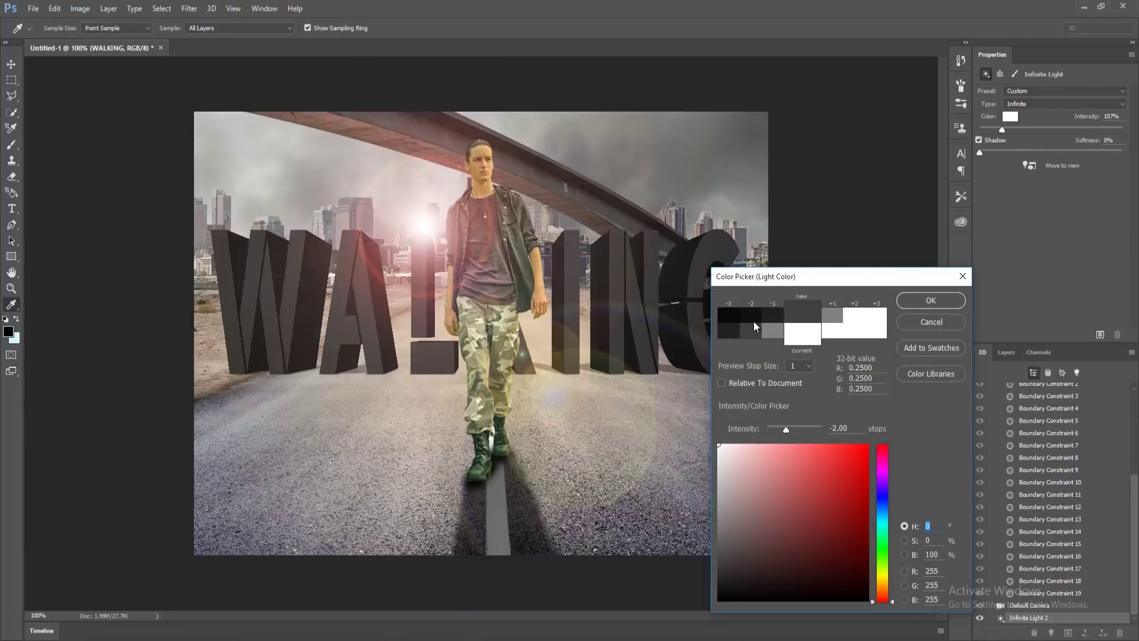
click(775, 332)
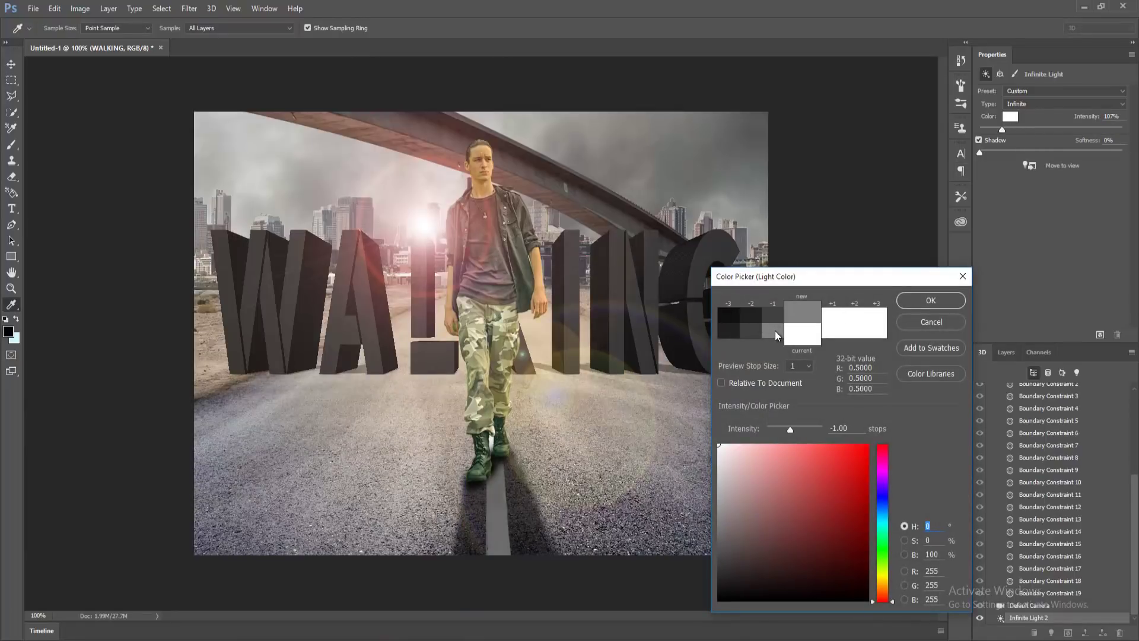
click(799, 329)
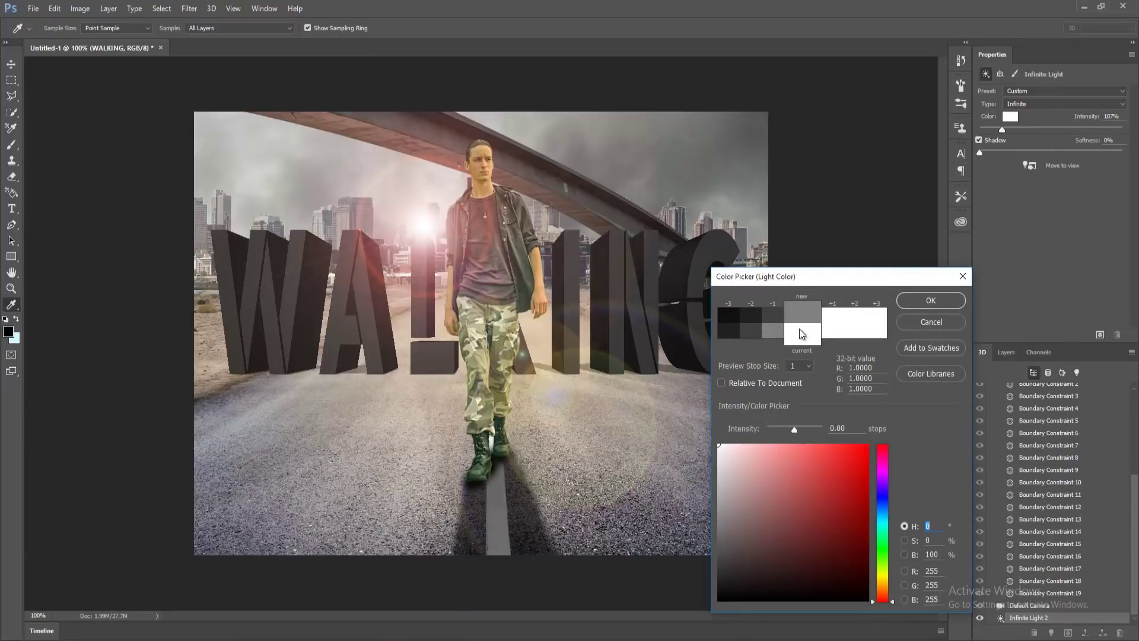
click(731, 325)
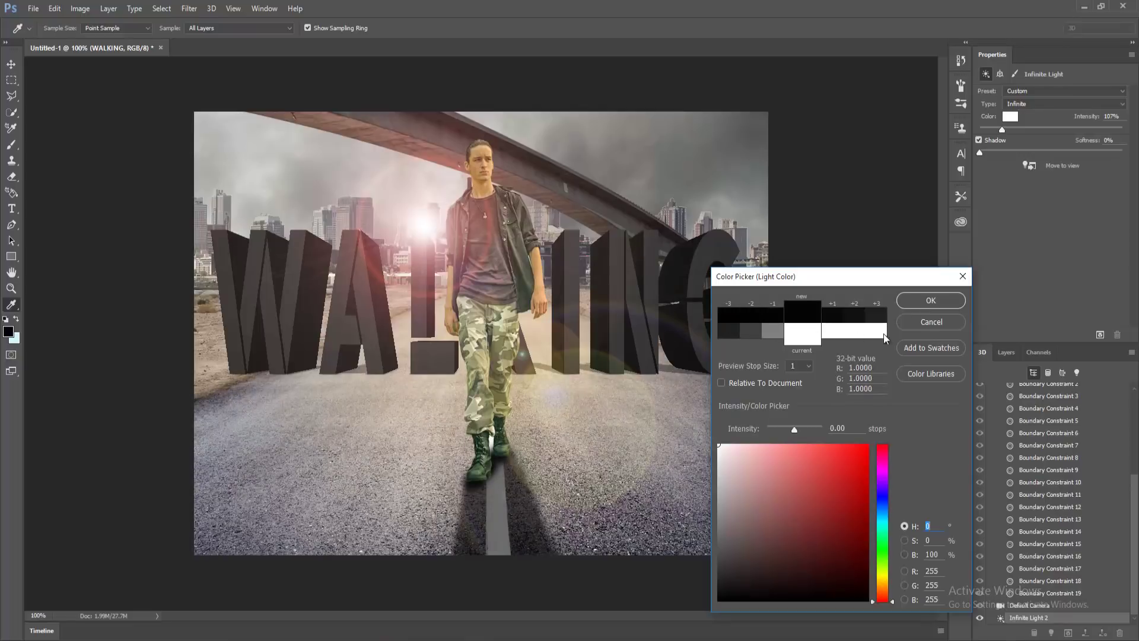
click(923, 323)
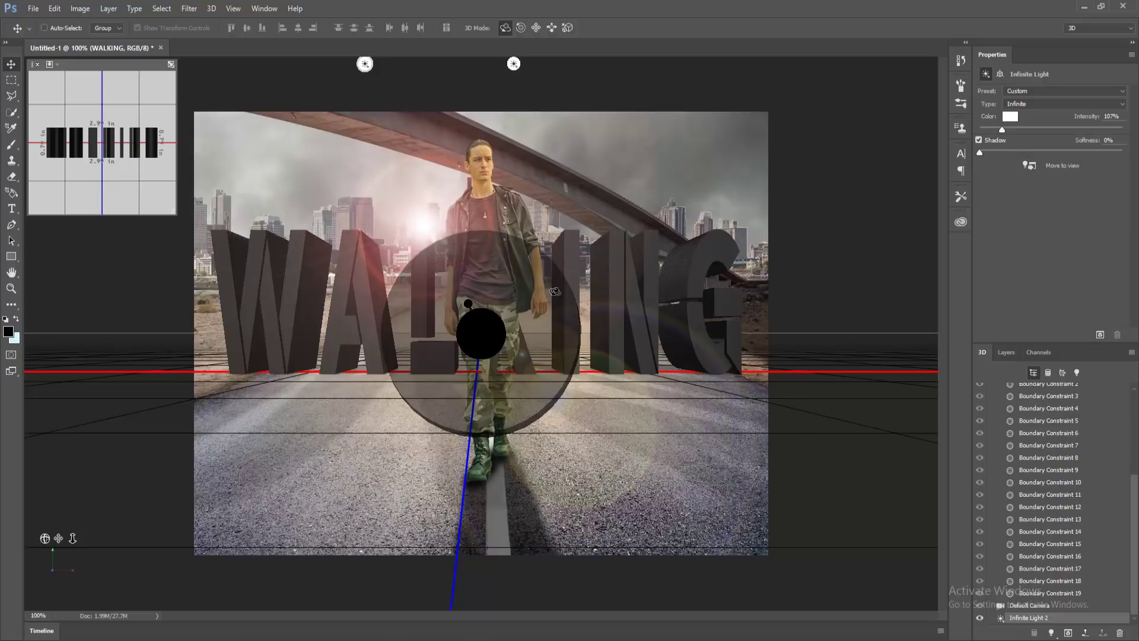
Step: Apply the bright gold material preset to the WALKING Front Inflation Material
click(636, 279)
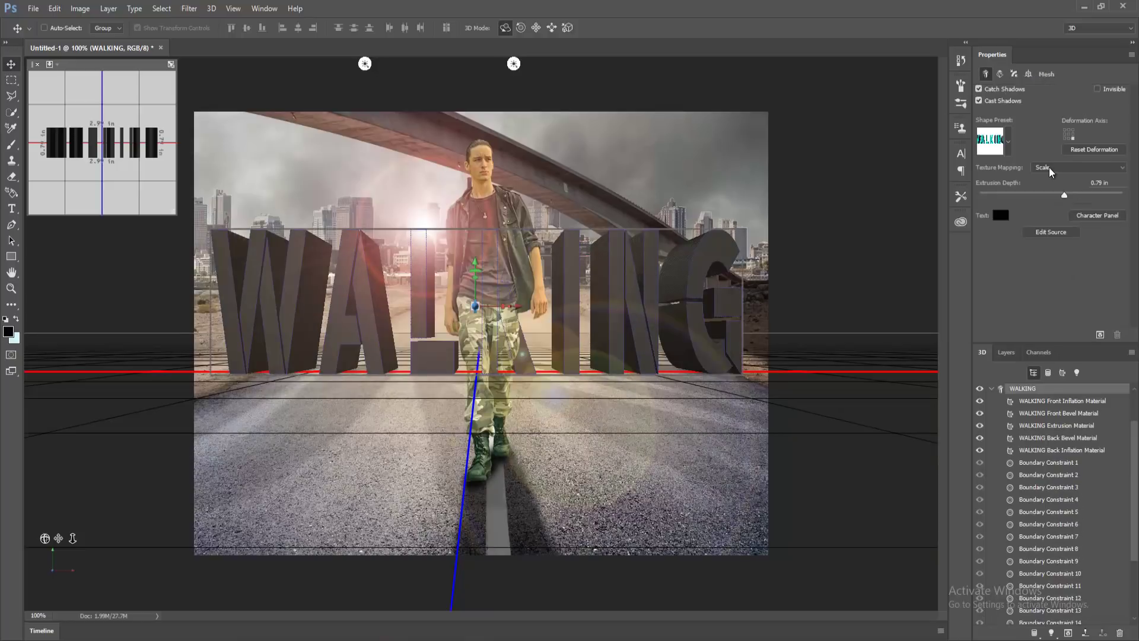
click(570, 243)
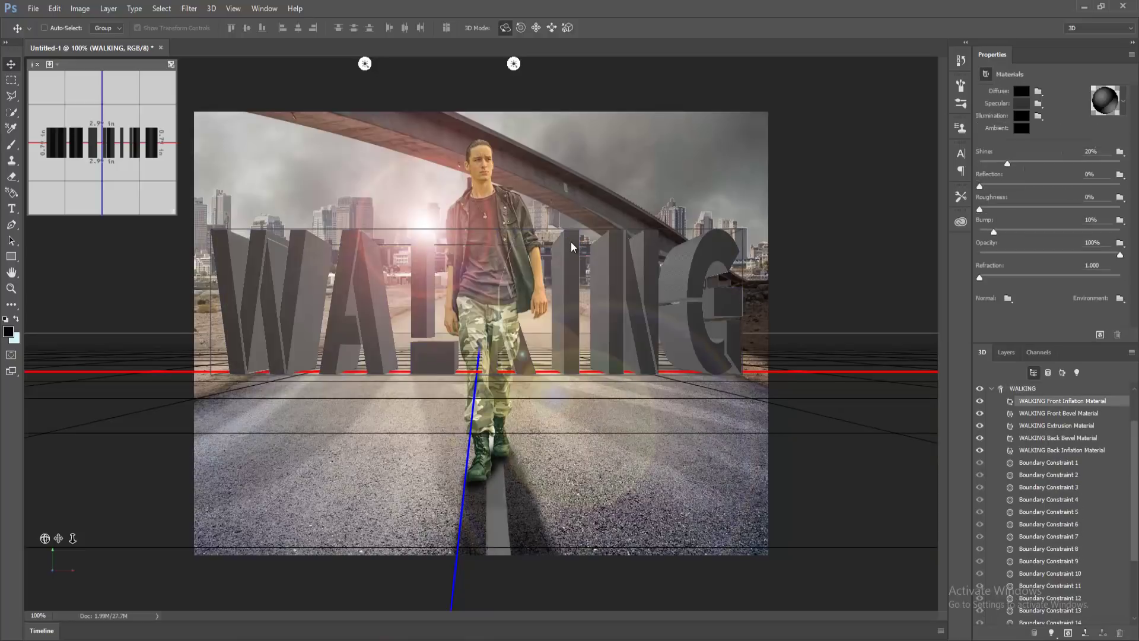
click(1118, 113)
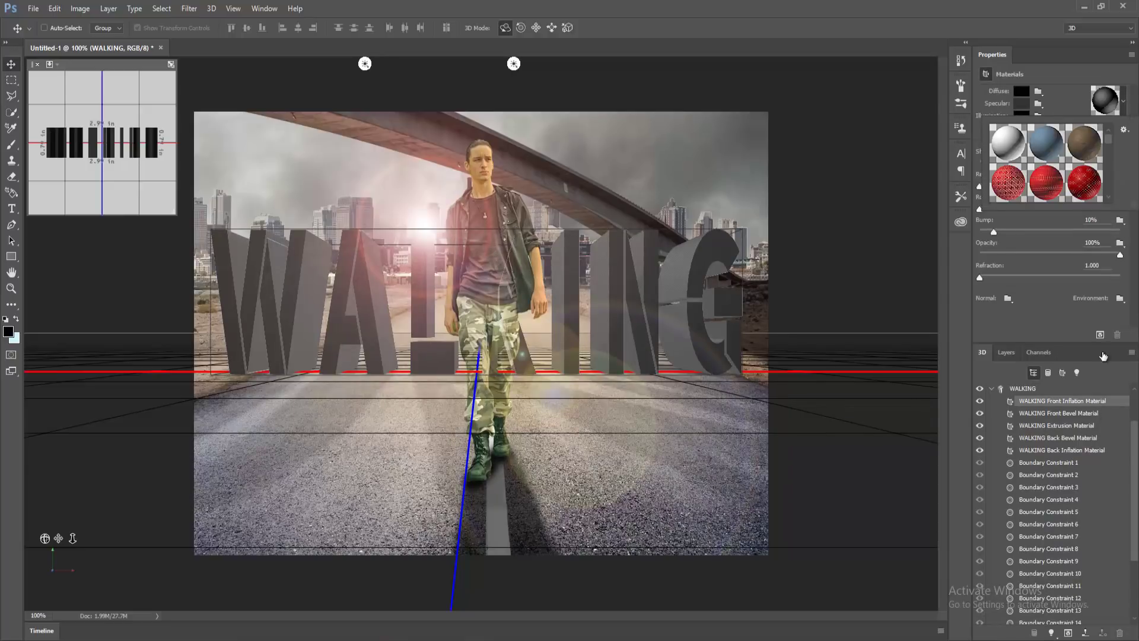
drag(1107, 144, 1108, 152)
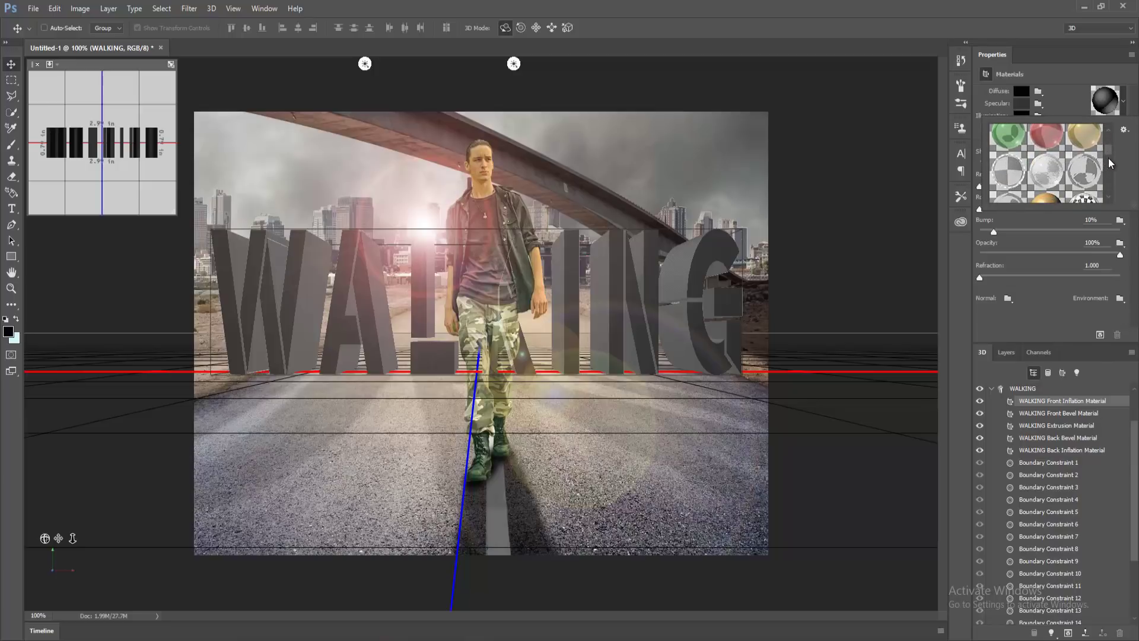
drag(1108, 157, 1112, 167)
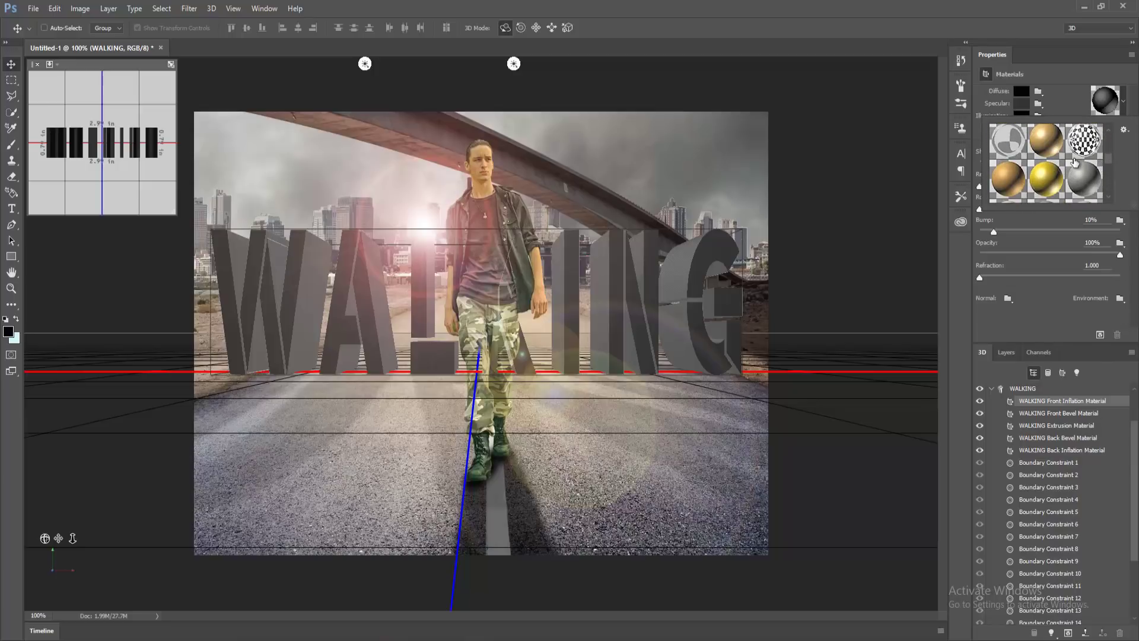
click(1052, 173)
click(1052, 179)
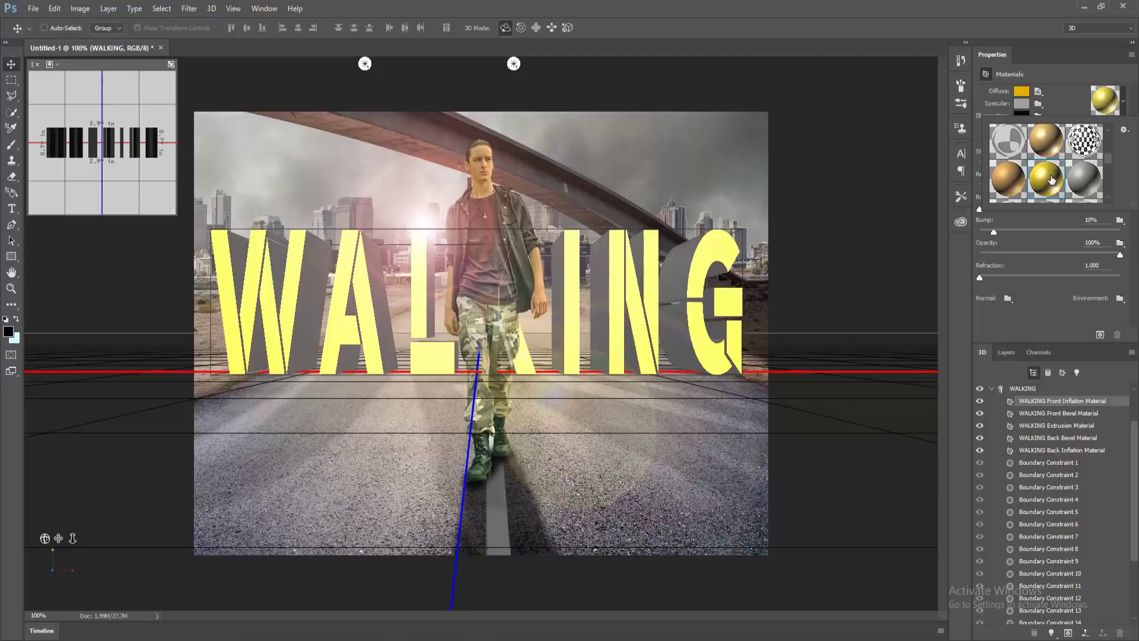
click(1046, 176)
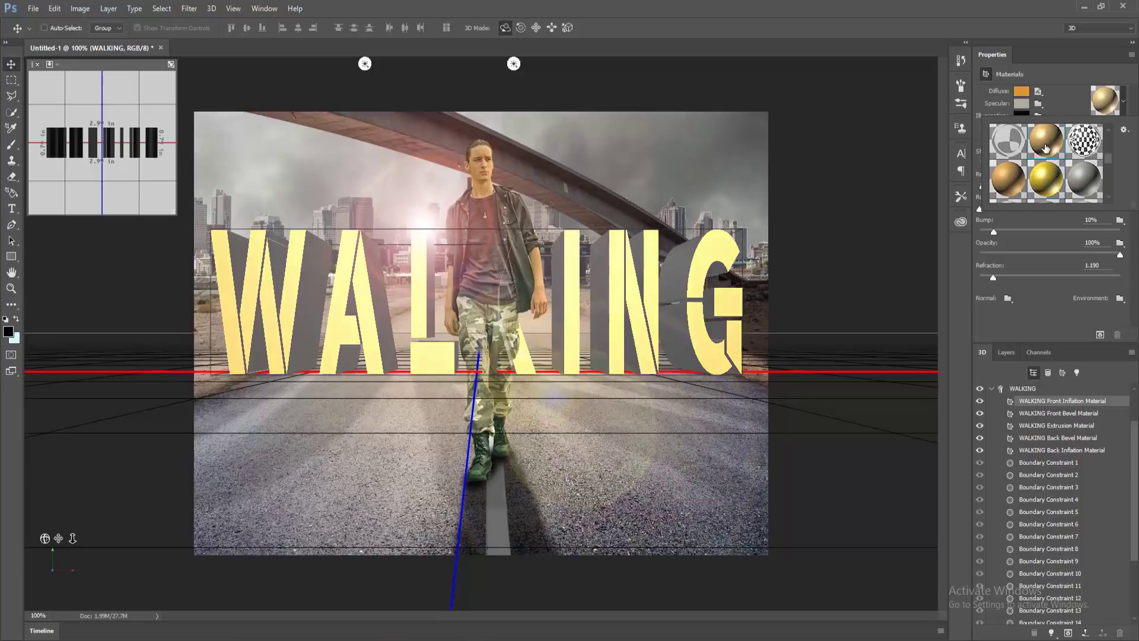
click(1046, 177)
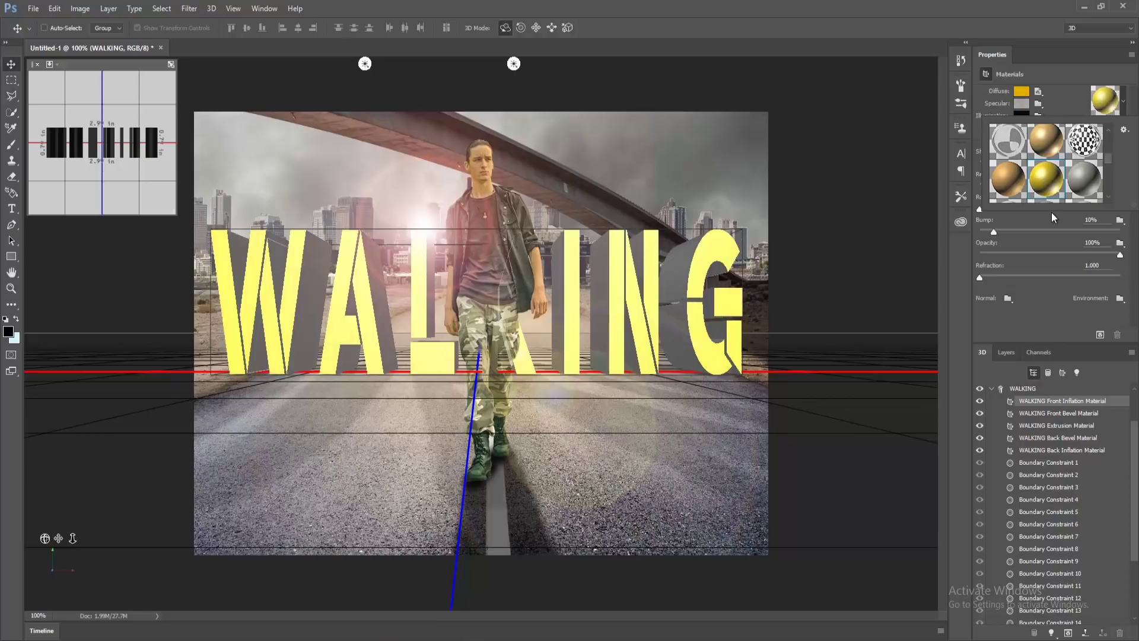
Step: Change the front material's diffuse colour from white to a muted dark gold
click(1019, 95)
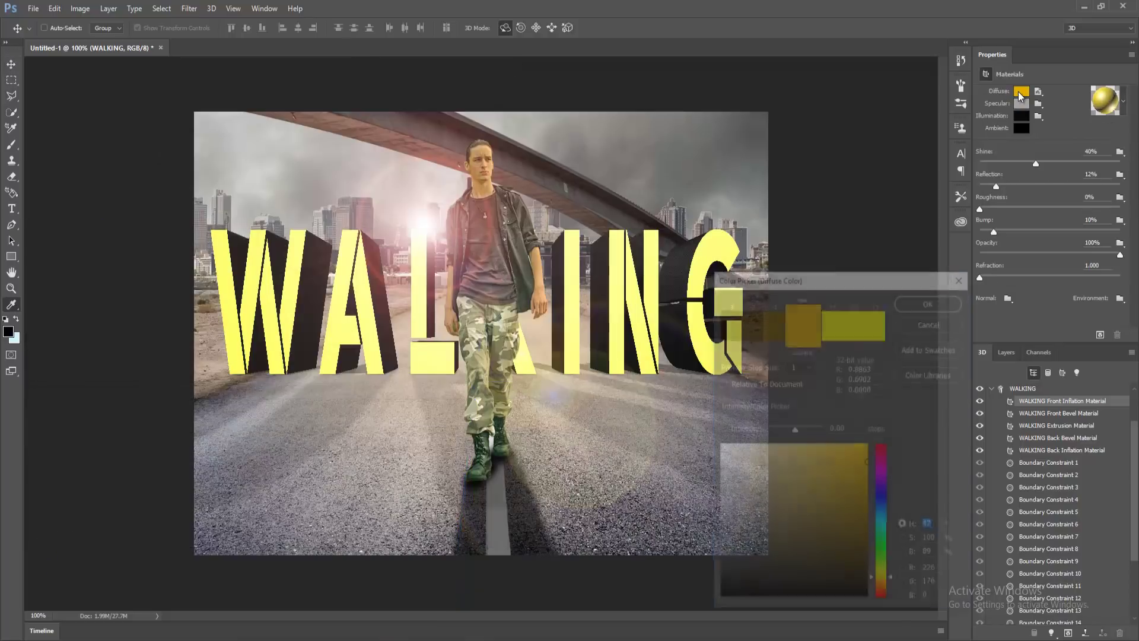
click(729, 477)
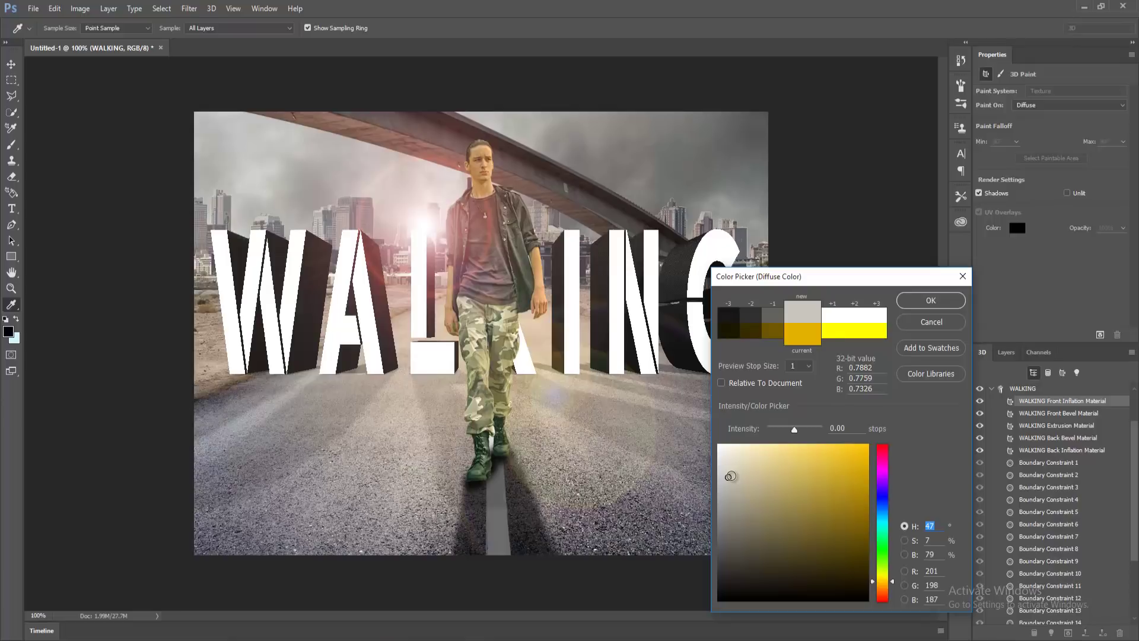
click(853, 507)
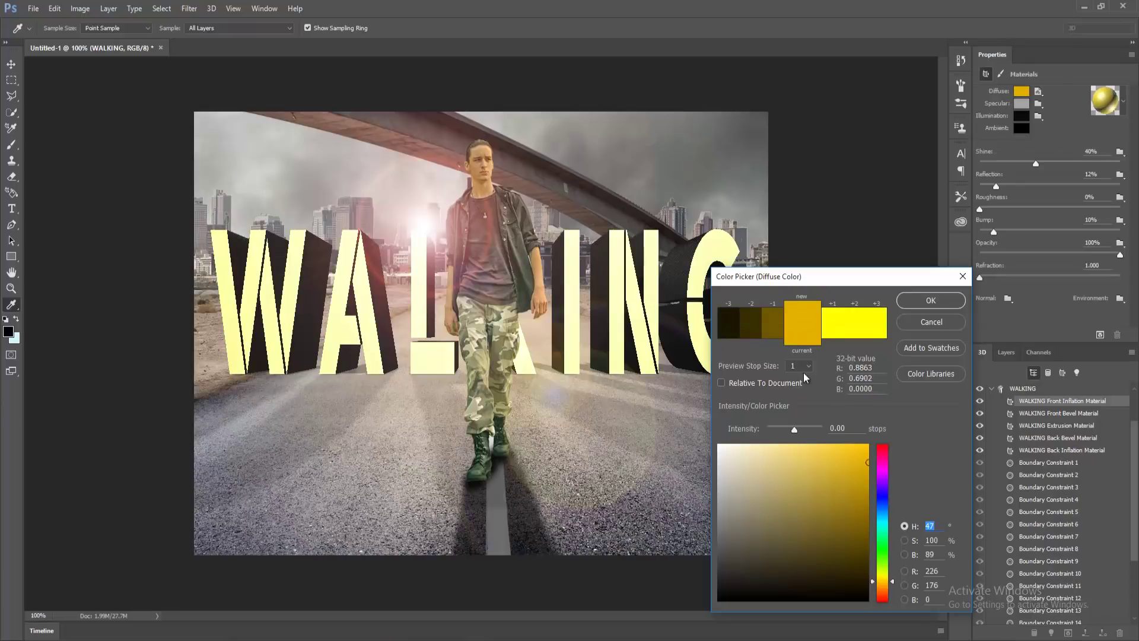
drag(852, 506, 853, 551)
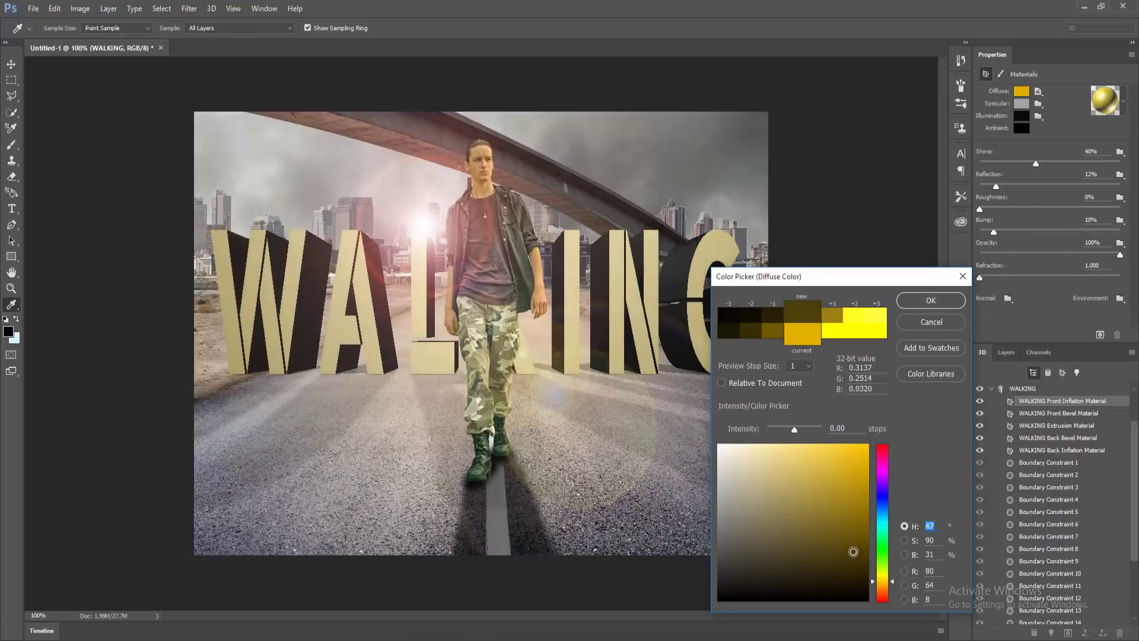
drag(853, 552, 857, 540)
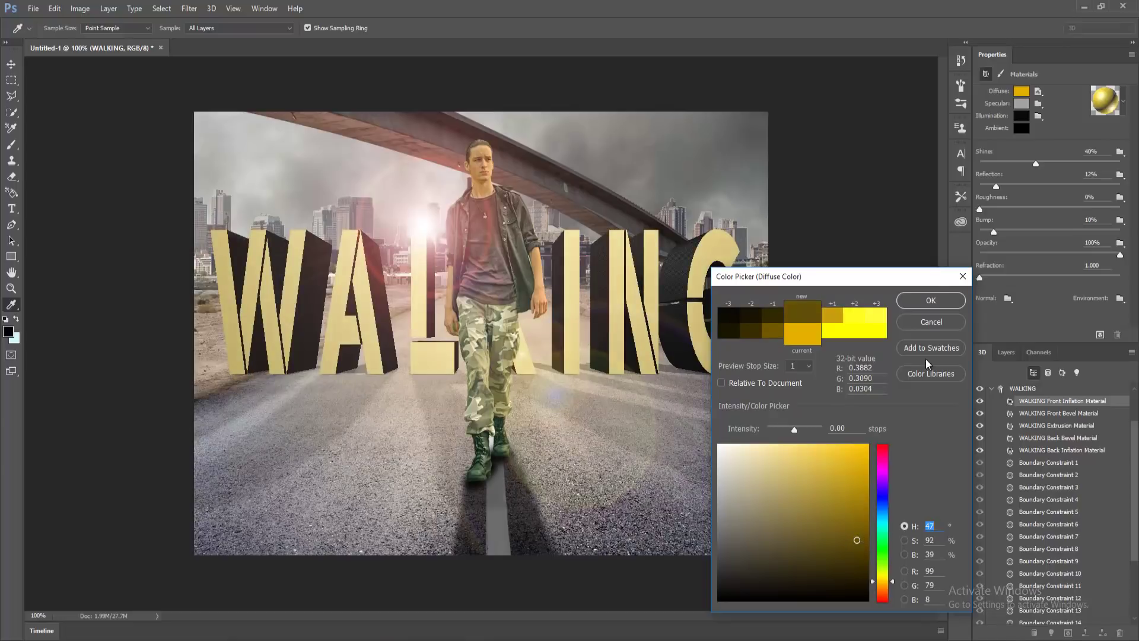
click(923, 303)
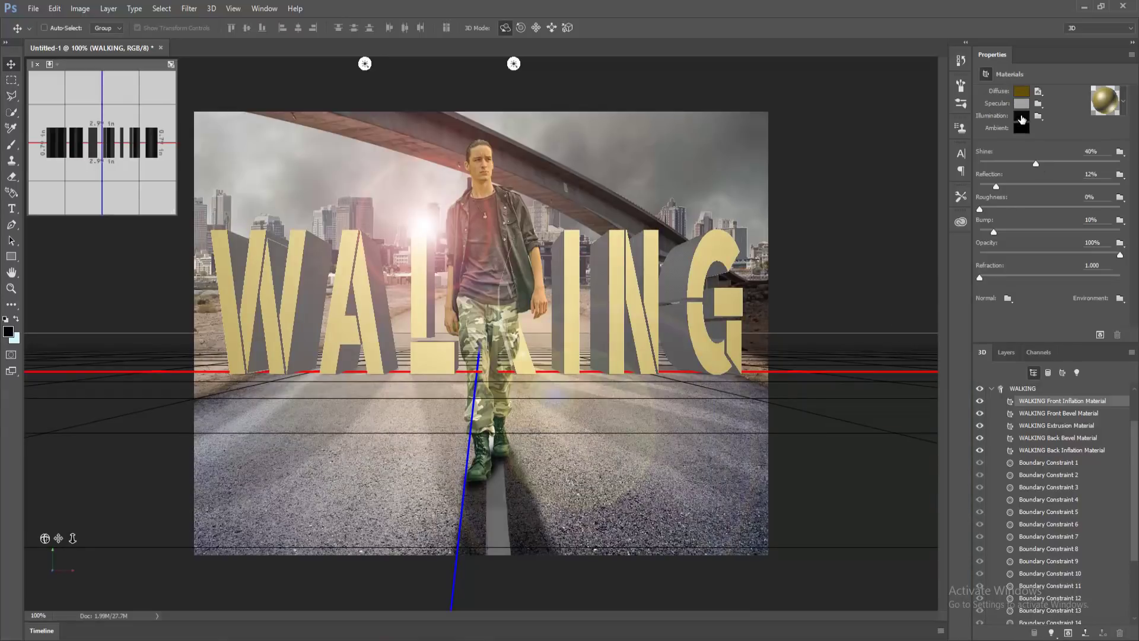
Step: Discard a trial light-yellow specular colour and apply the gold material preset to the WALKING text
click(1026, 104)
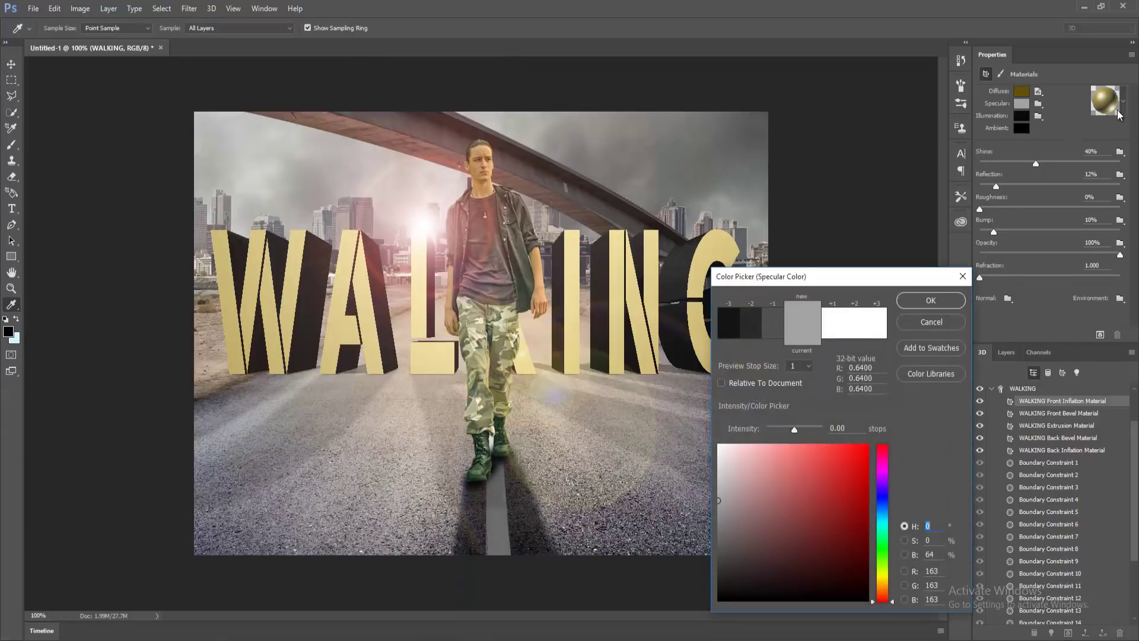
click(570, 271)
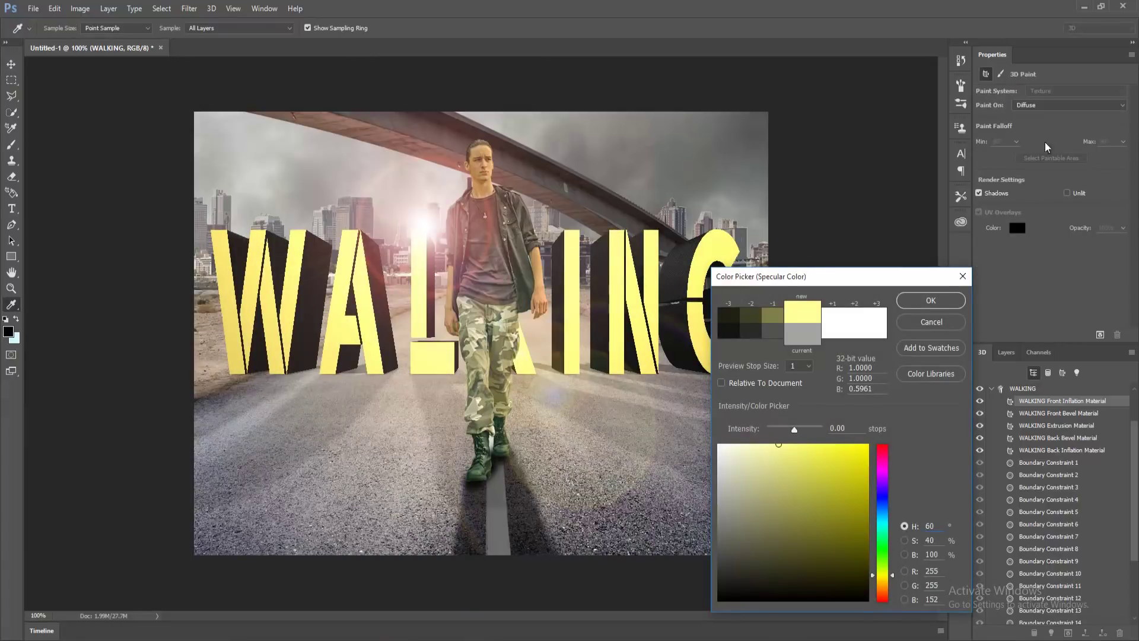
click(962, 276)
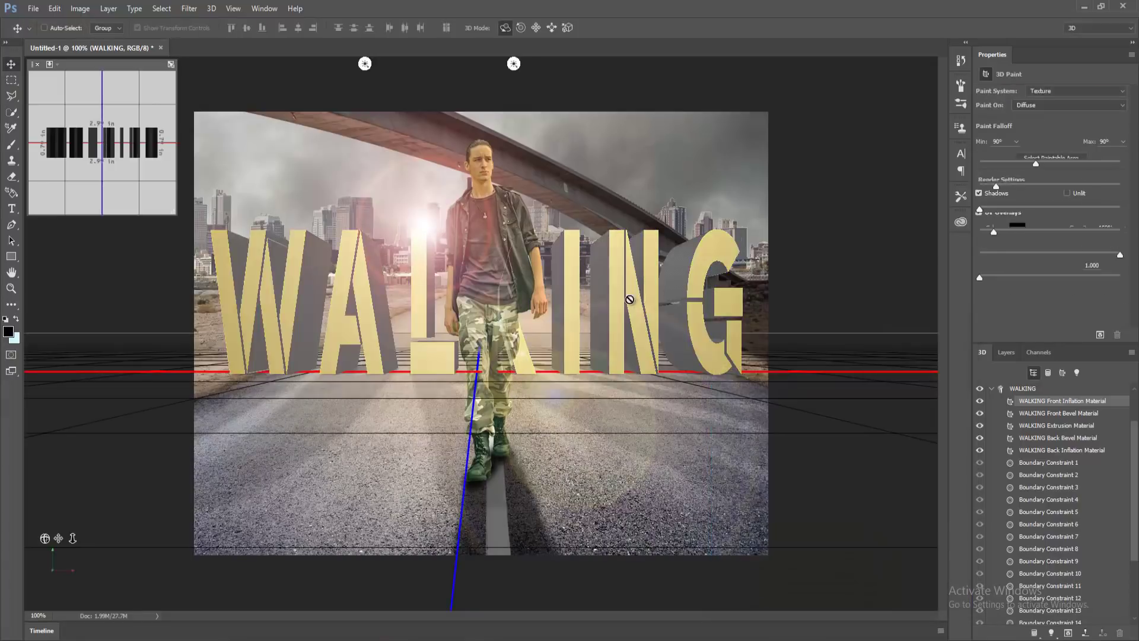
click(630, 299)
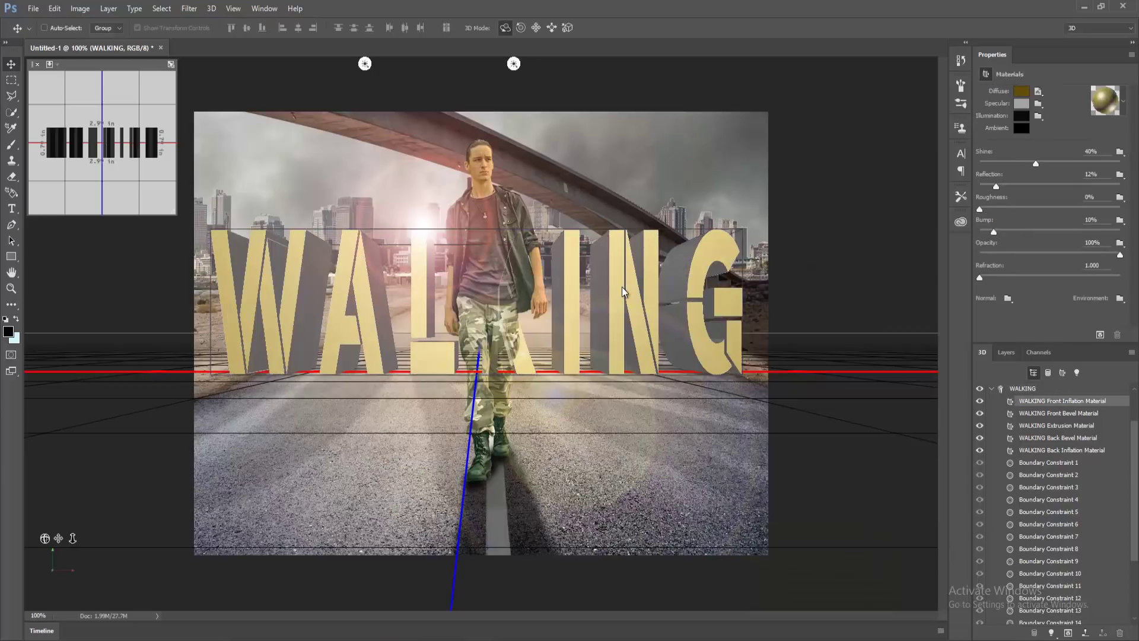
click(1123, 102)
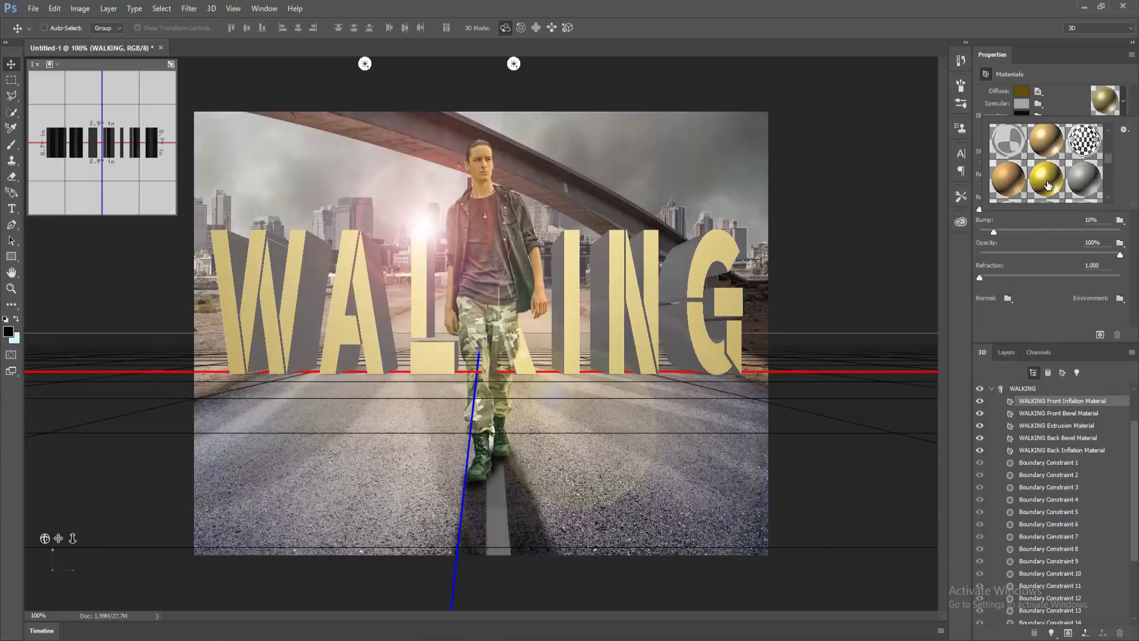
click(1048, 185)
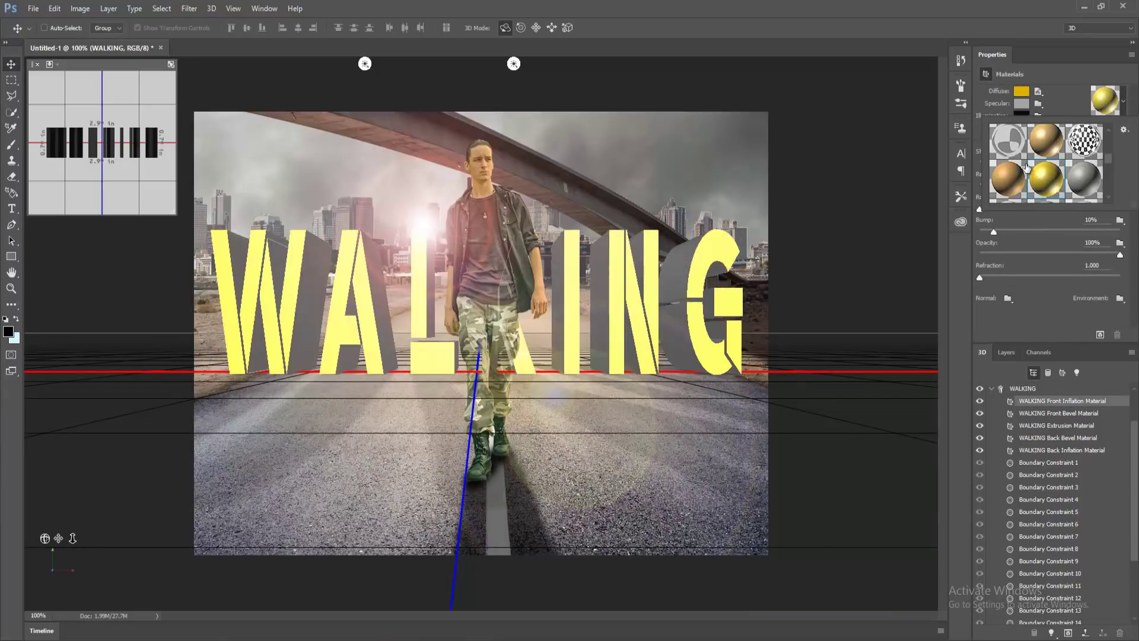
Step: Set the material's specular colour to dark olive and its illumination colour to dark yellow
click(1020, 104)
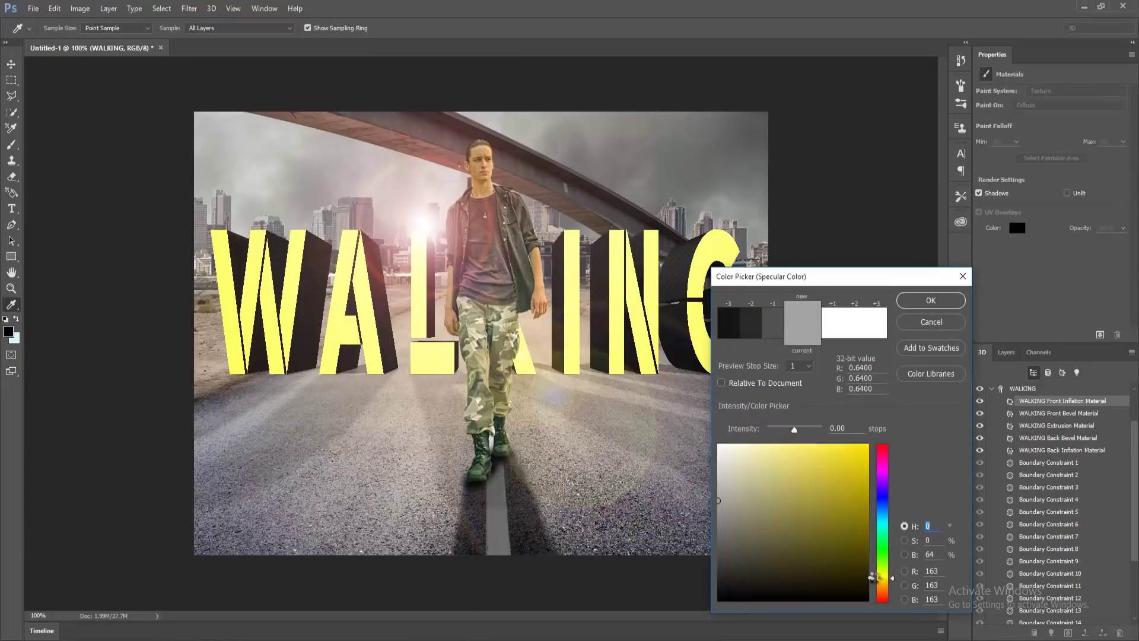
click(882, 578)
drag(861, 576, 852, 554)
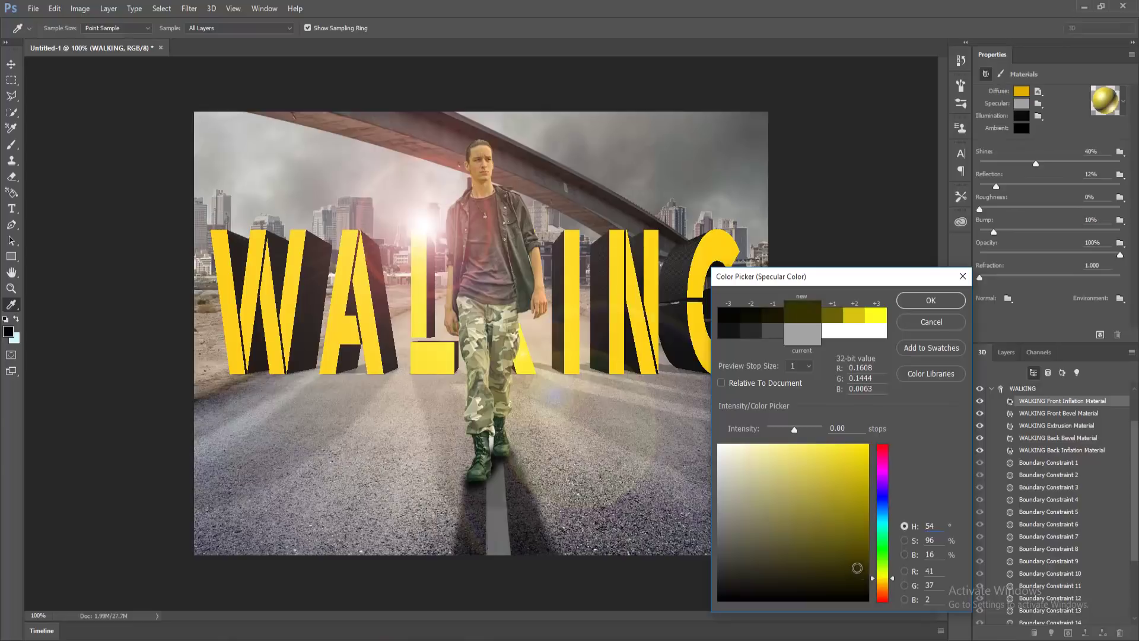
click(914, 304)
click(1021, 115)
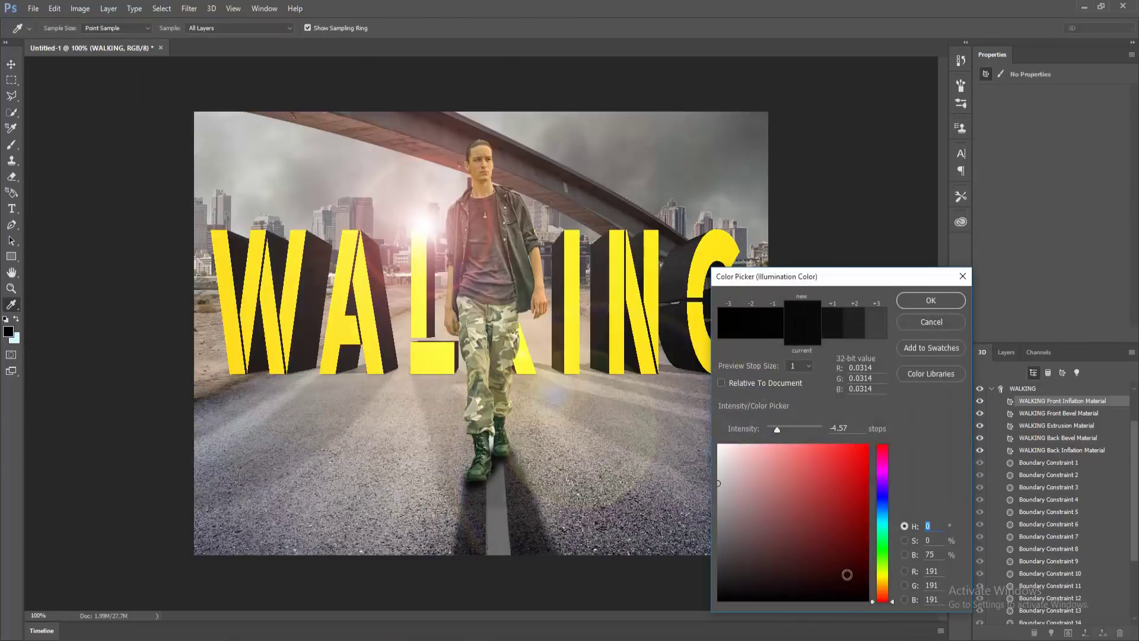
click(882, 575)
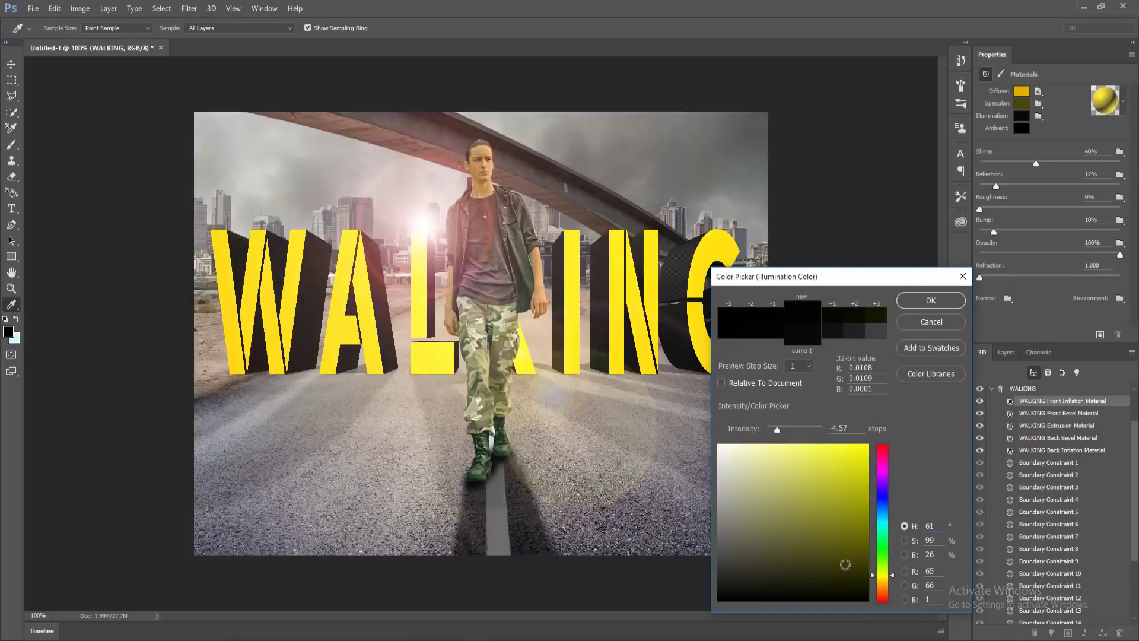
click(931, 300)
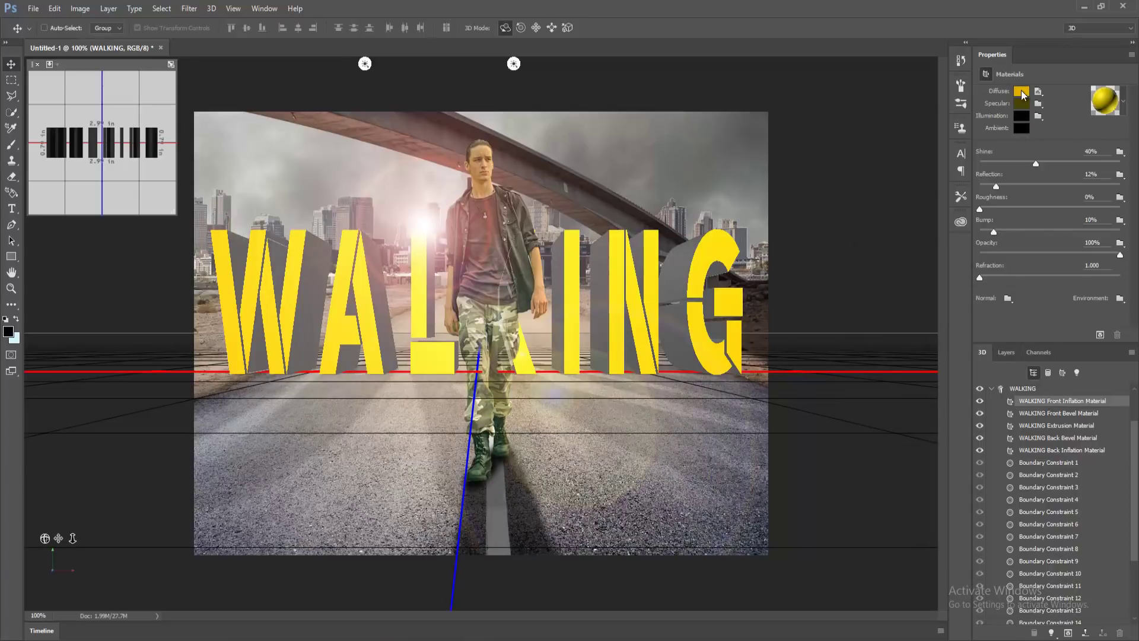
Step: Darken the front material's diffuse colour to an olive gold
click(1021, 92)
click(818, 524)
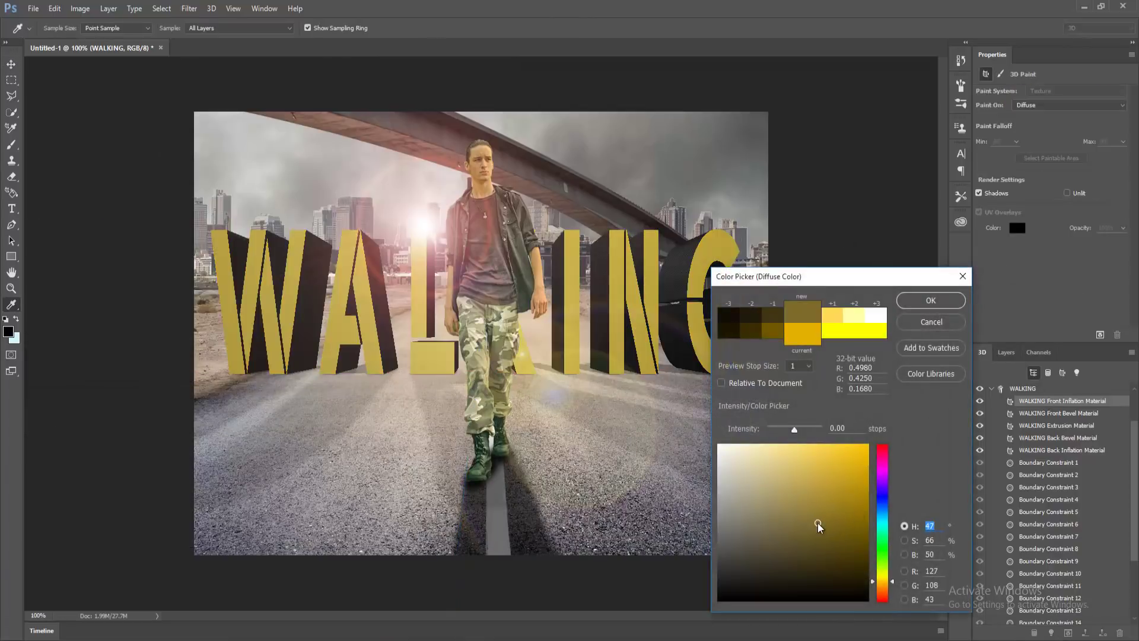
drag(818, 524, 827, 520)
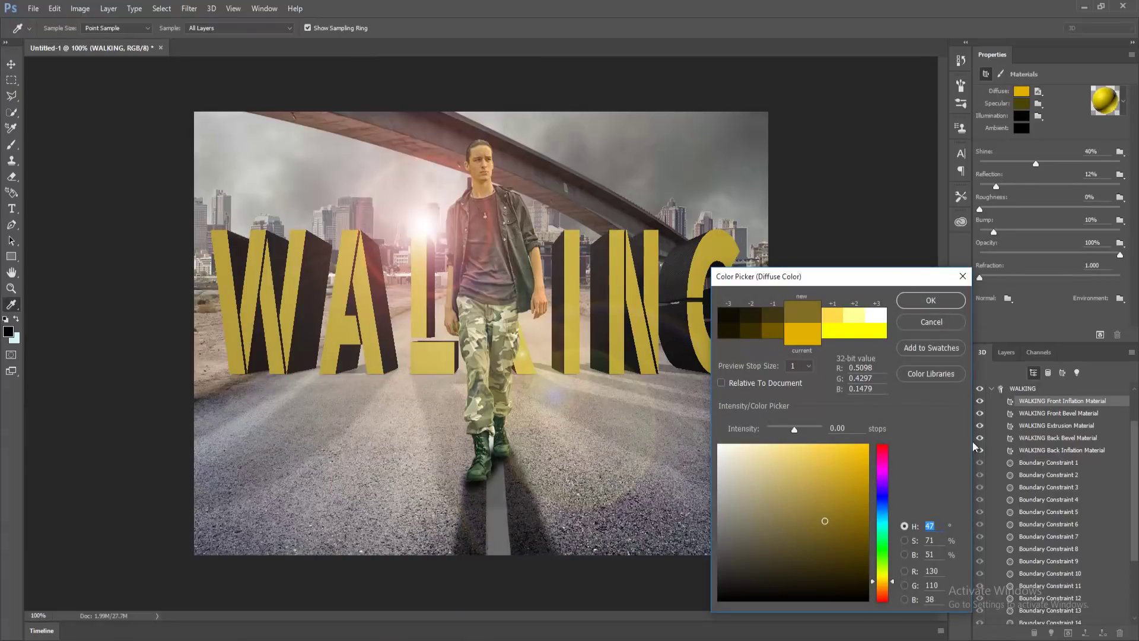
click(933, 301)
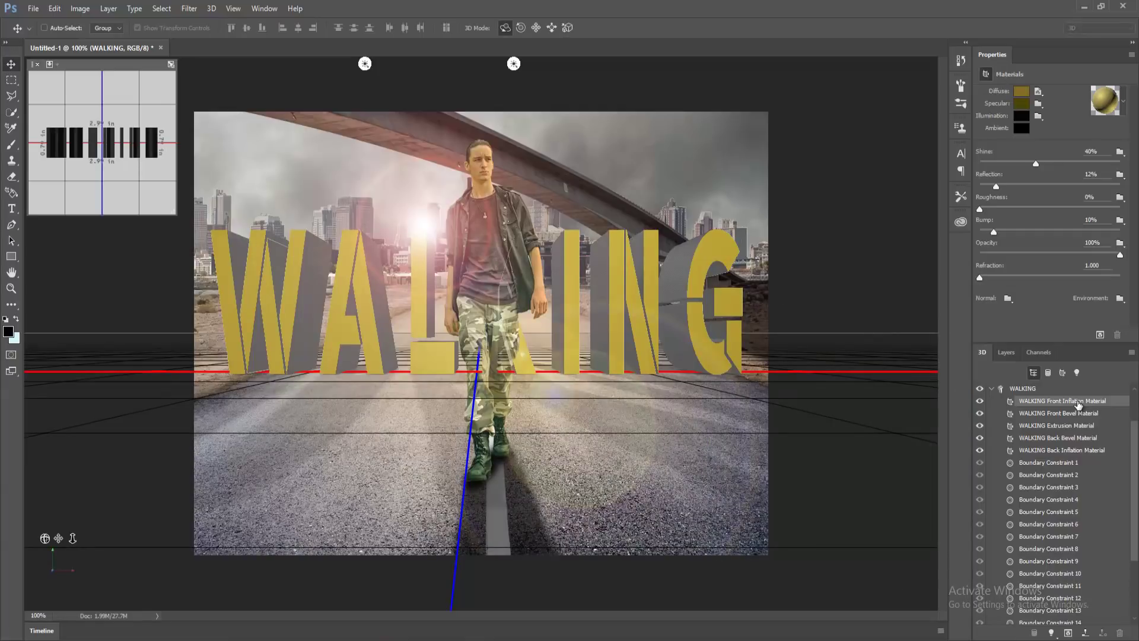
Step: Select all five WALKING materials and give them a darker olive-gold diffuse colour
shift+click(1095, 450)
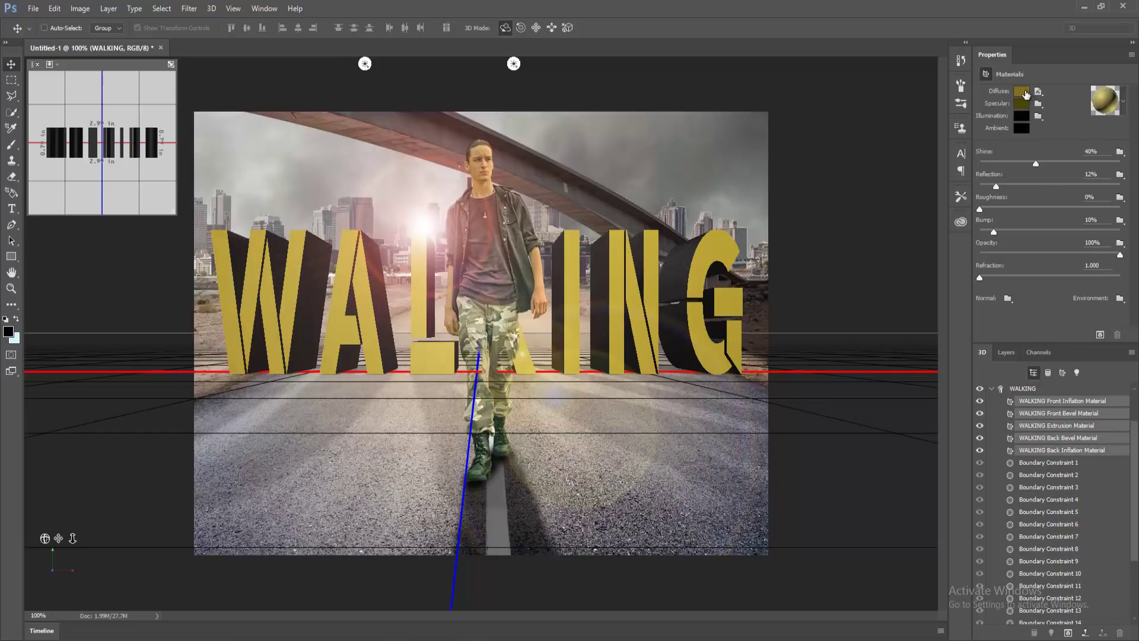
click(1021, 91)
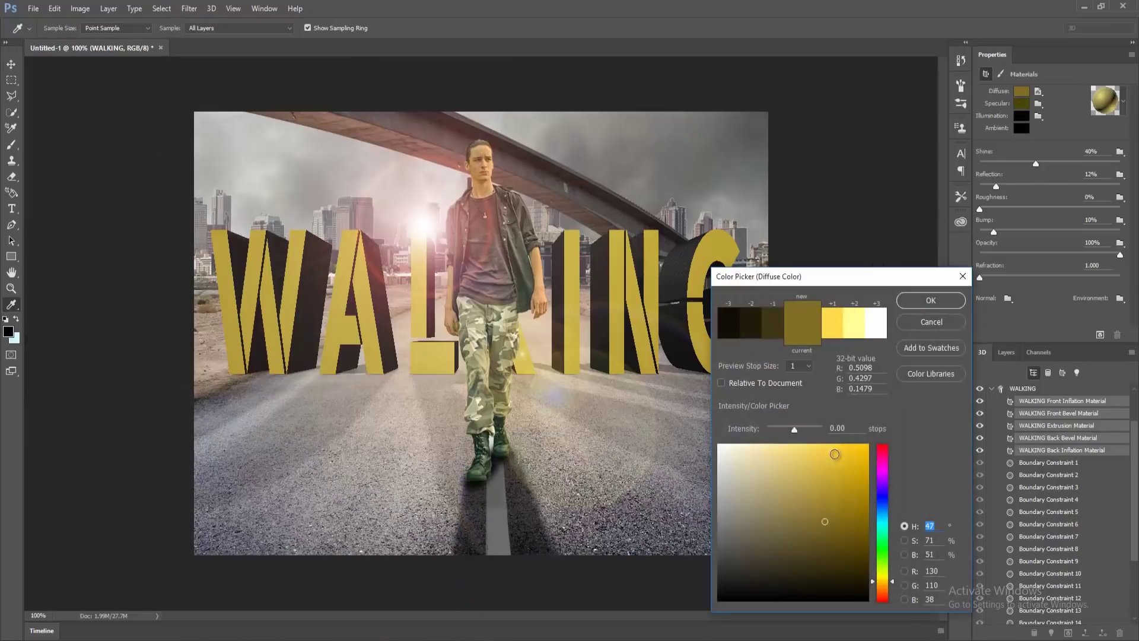
click(816, 532)
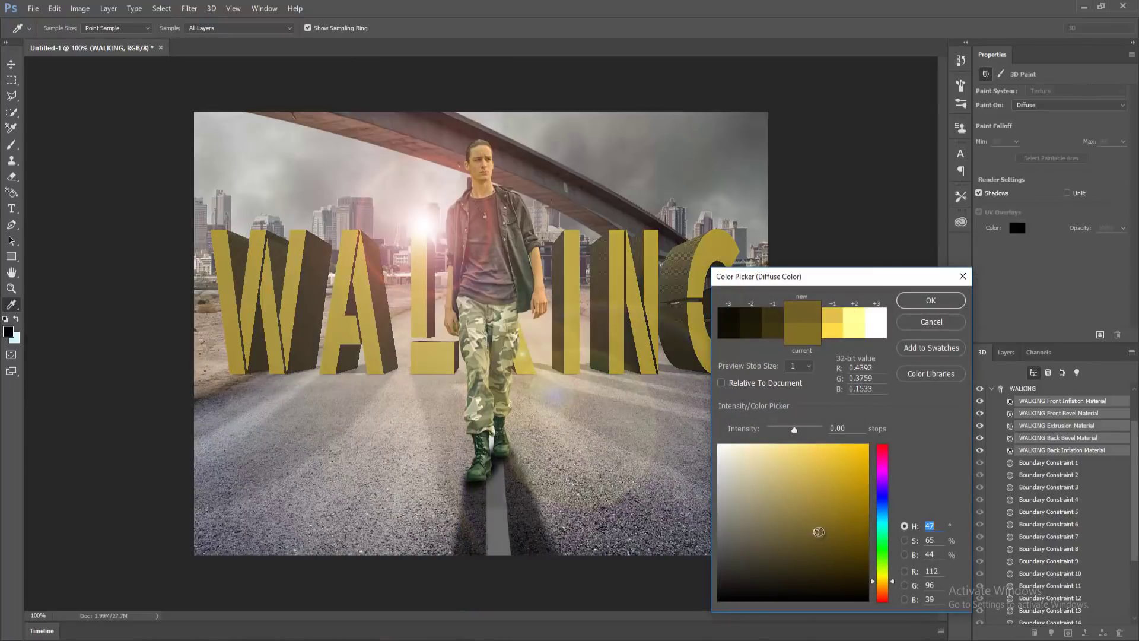
click(931, 300)
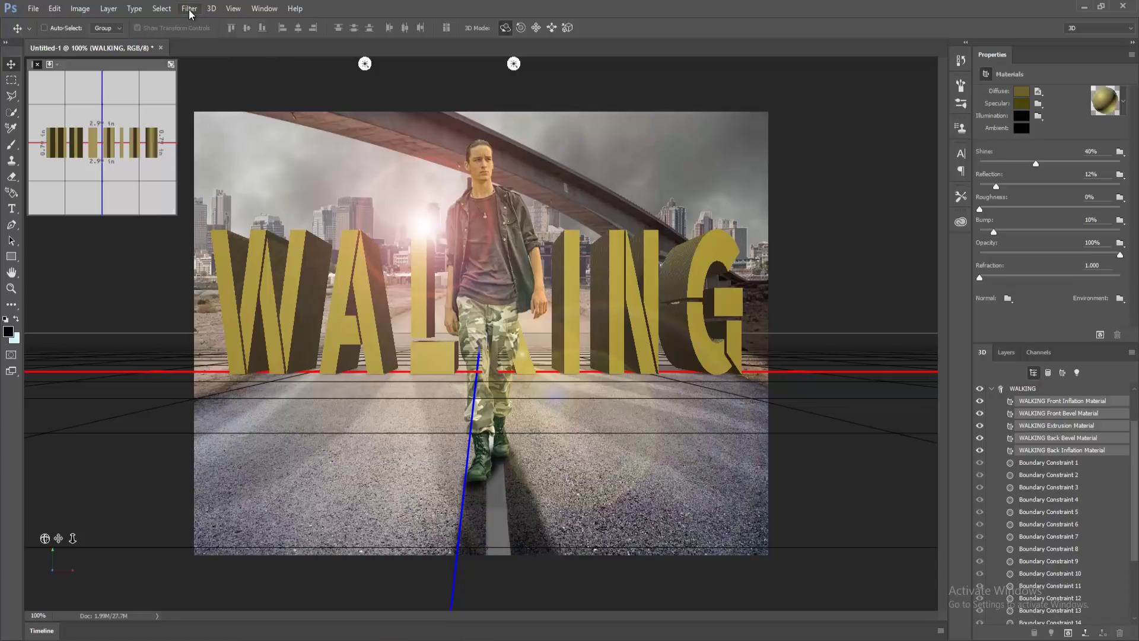
Step: Render the WALKING 3D layer with 3D > Render 3D Layer
click(211, 8)
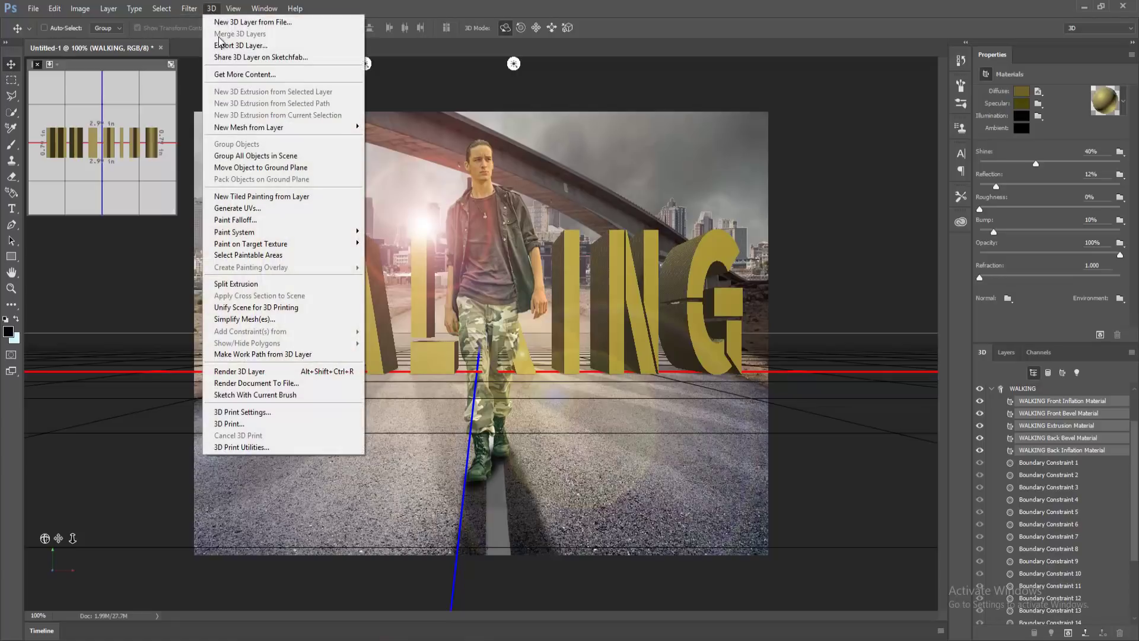
click(241, 372)
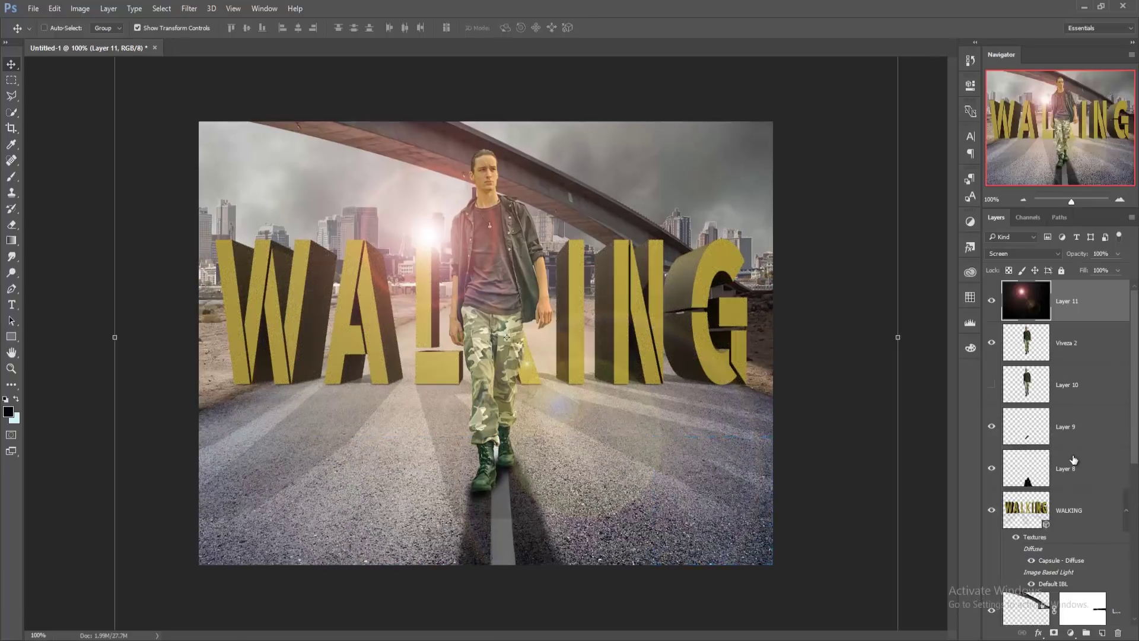
Step: Lower the man's shadow layer, Layer 8, to 53% opacity, then select lens-flare Layer 11 for an adjustment
click(1074, 473)
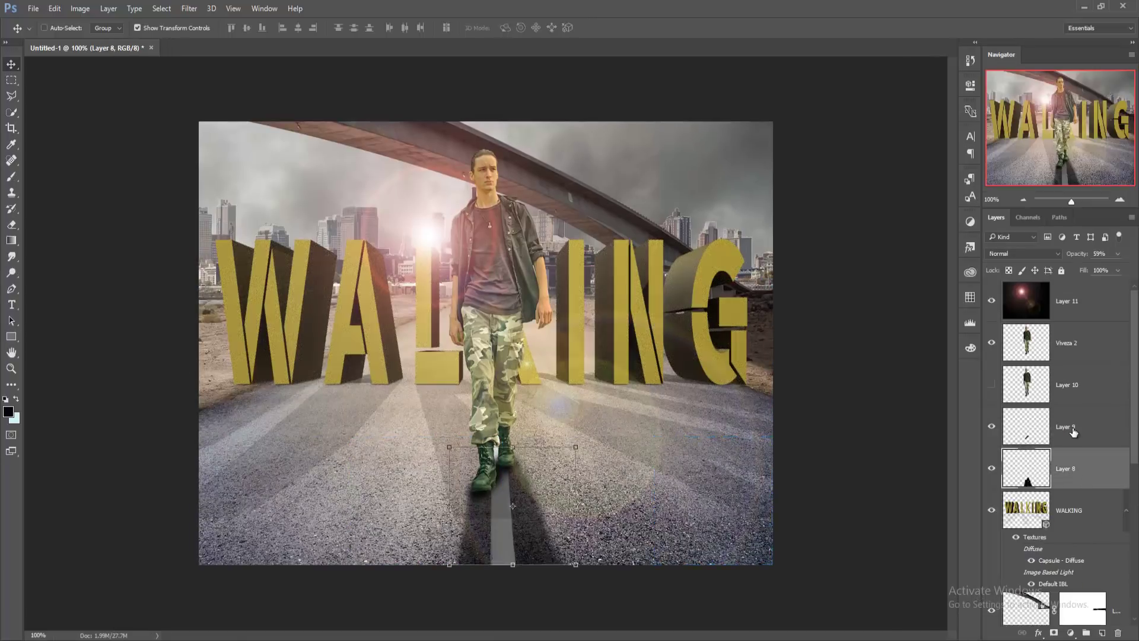
click(1118, 253)
drag(1109, 268, 1092, 272)
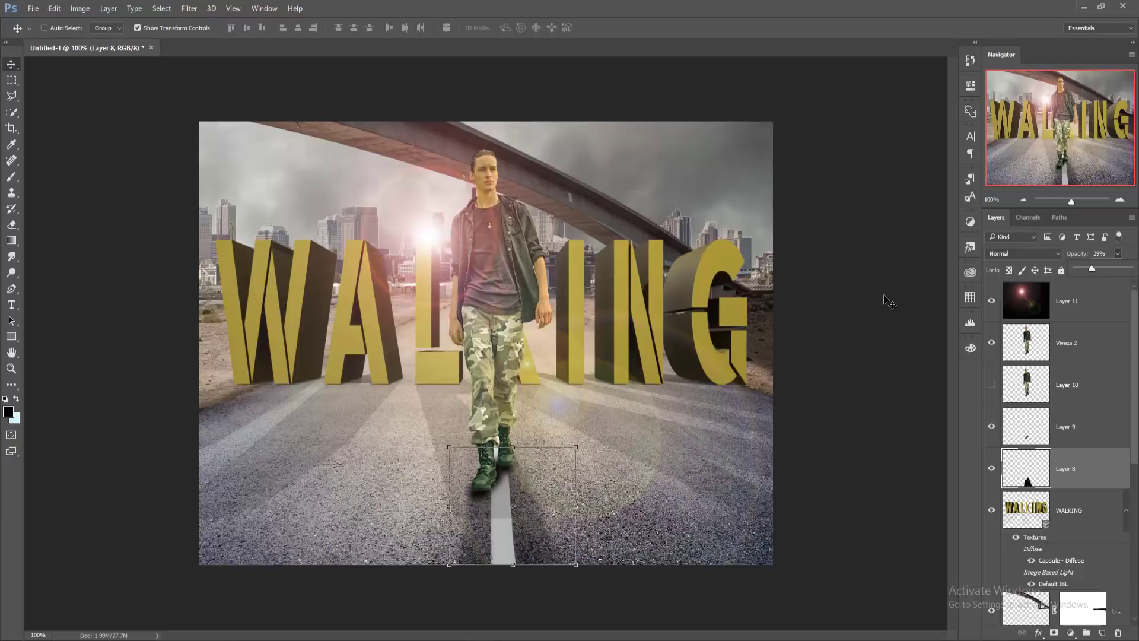
click(1112, 311)
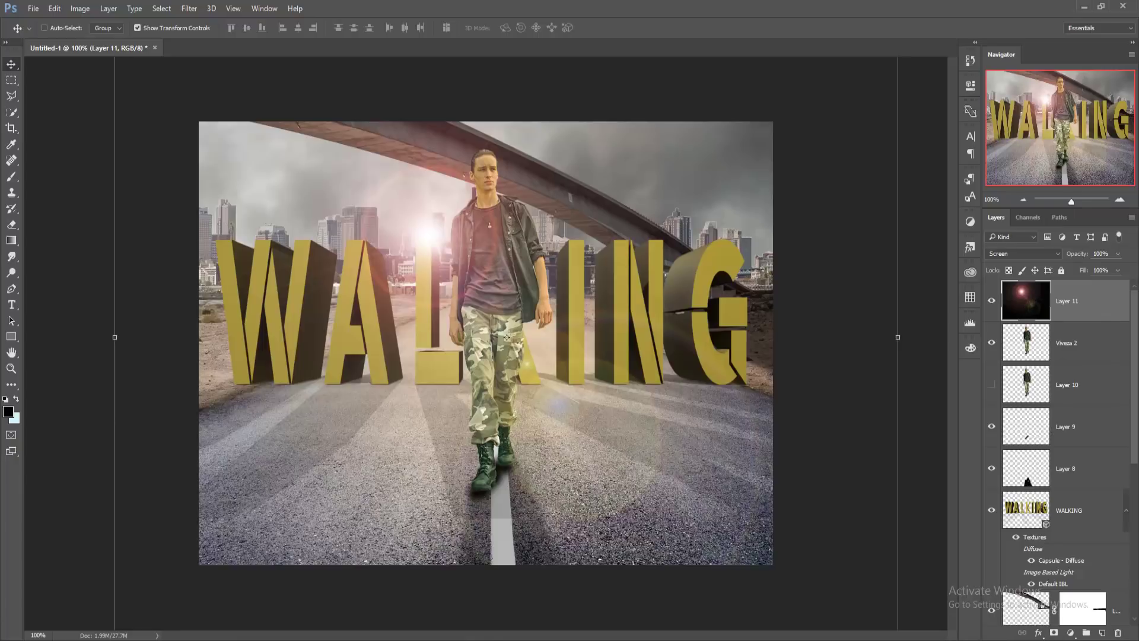
click(1071, 633)
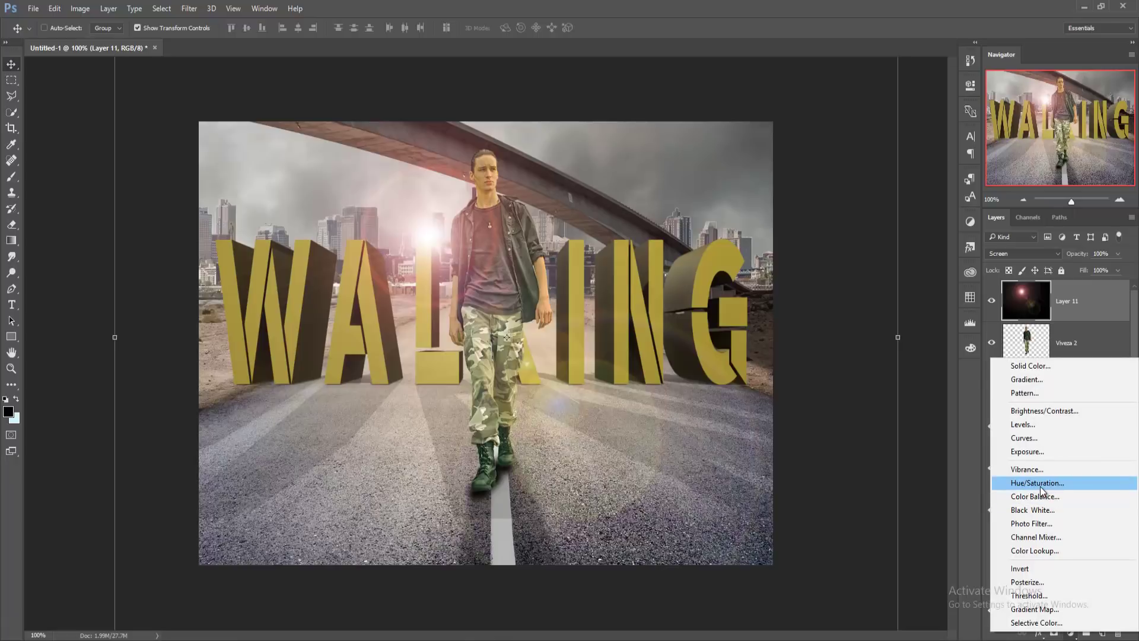
Step: Add a Hue/Saturation layer with Colorize on, Hue 18 and Saturation 88
click(1041, 483)
click(850, 222)
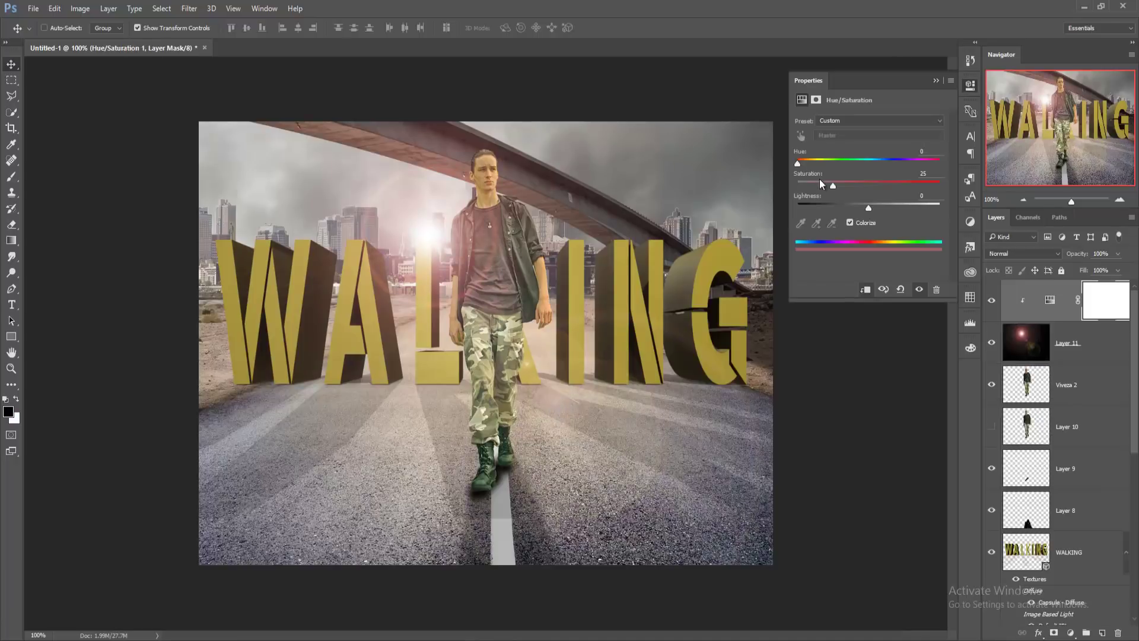
drag(833, 185, 911, 190)
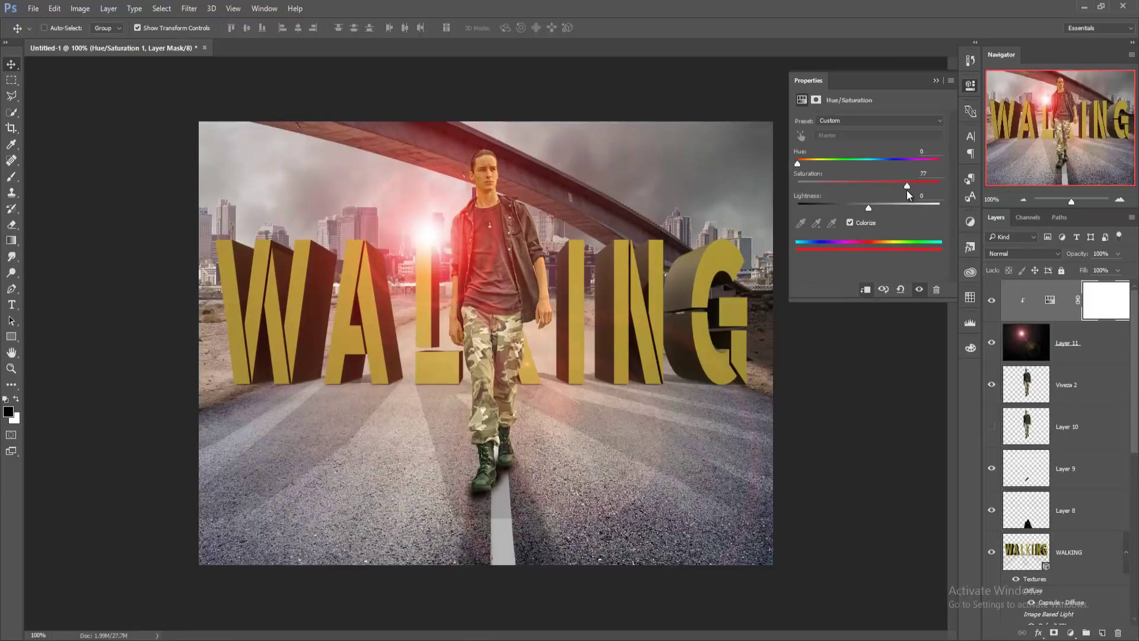
drag(798, 164, 805, 165)
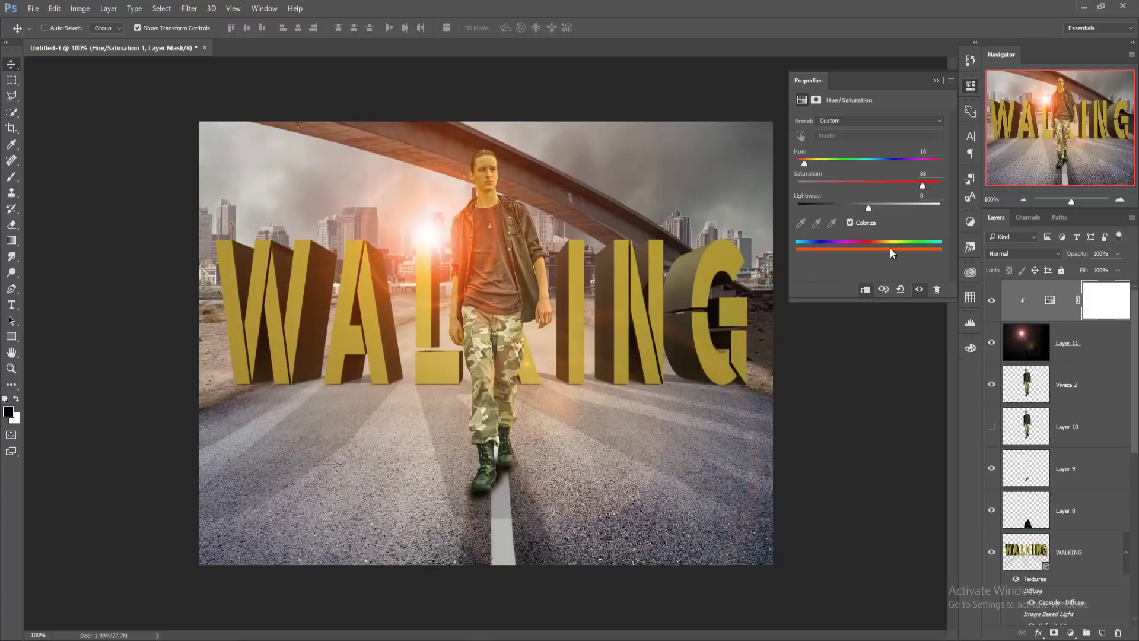
click(936, 81)
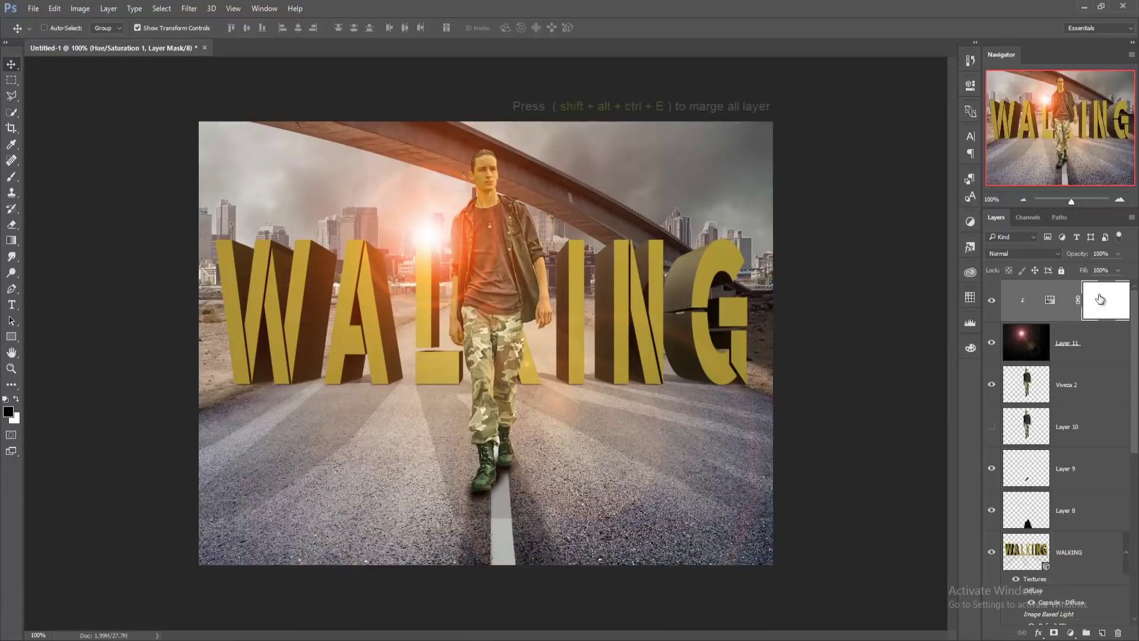
Step: Merge all layers into Layer 12 and set Camera Raw Temperature +13, Tint +6, Exposure -0.40
key(ctrl)
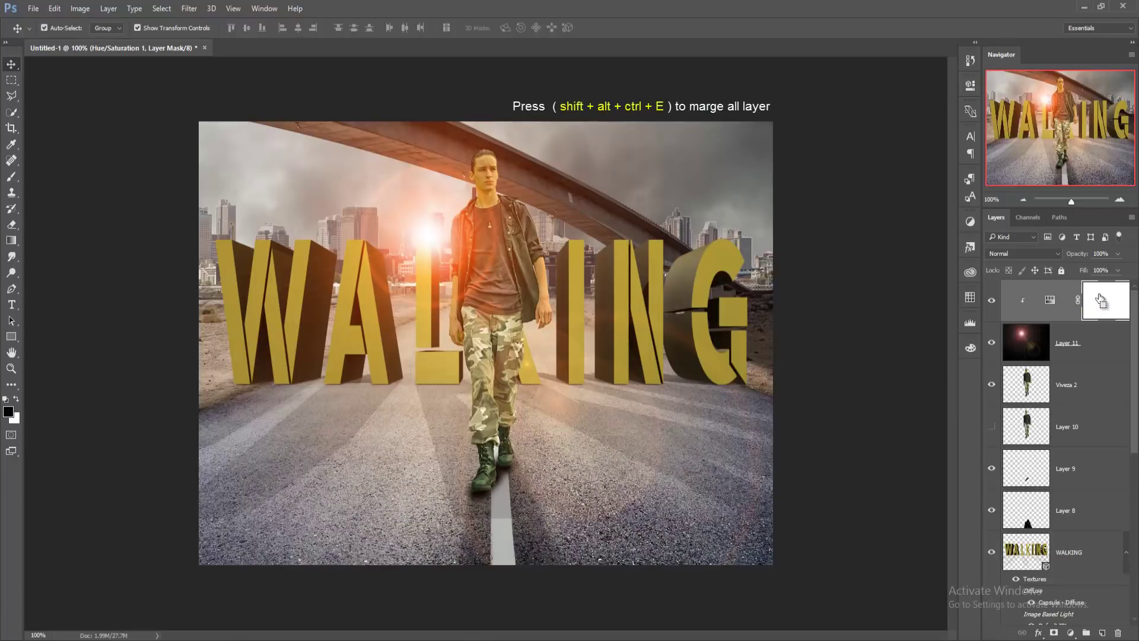
key(ctrl+shift+alt+e)
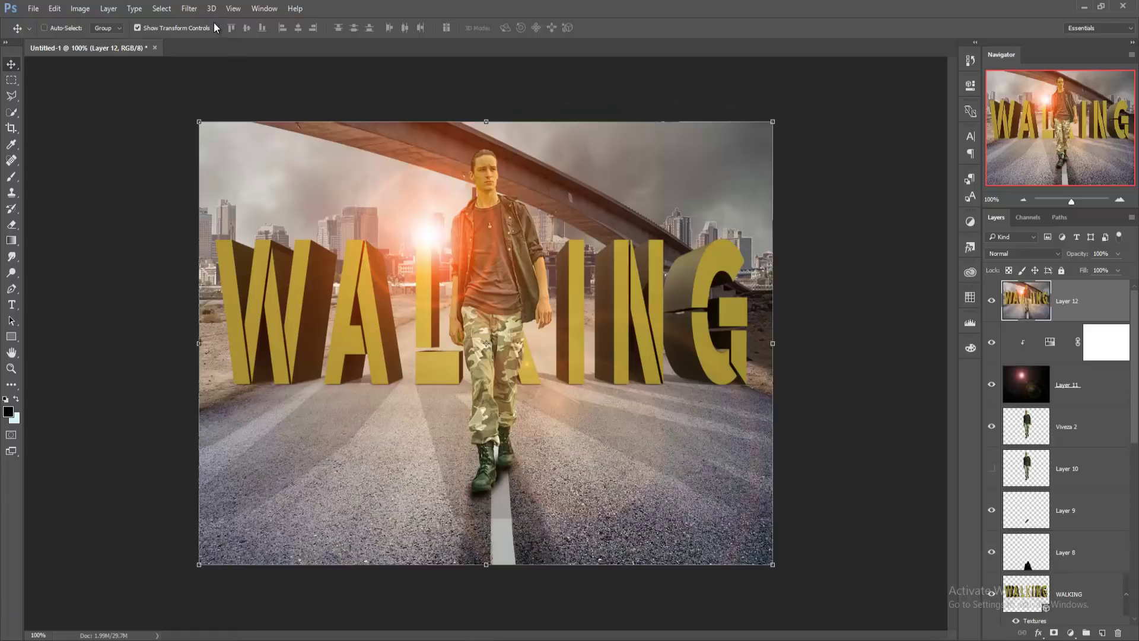
click(190, 9)
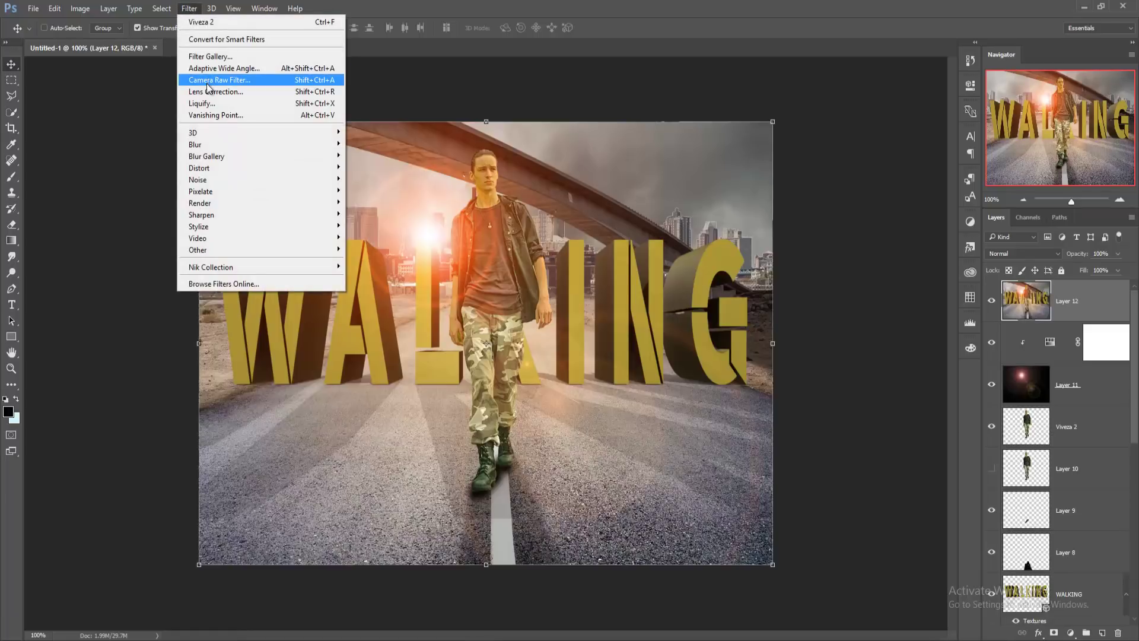
click(226, 79)
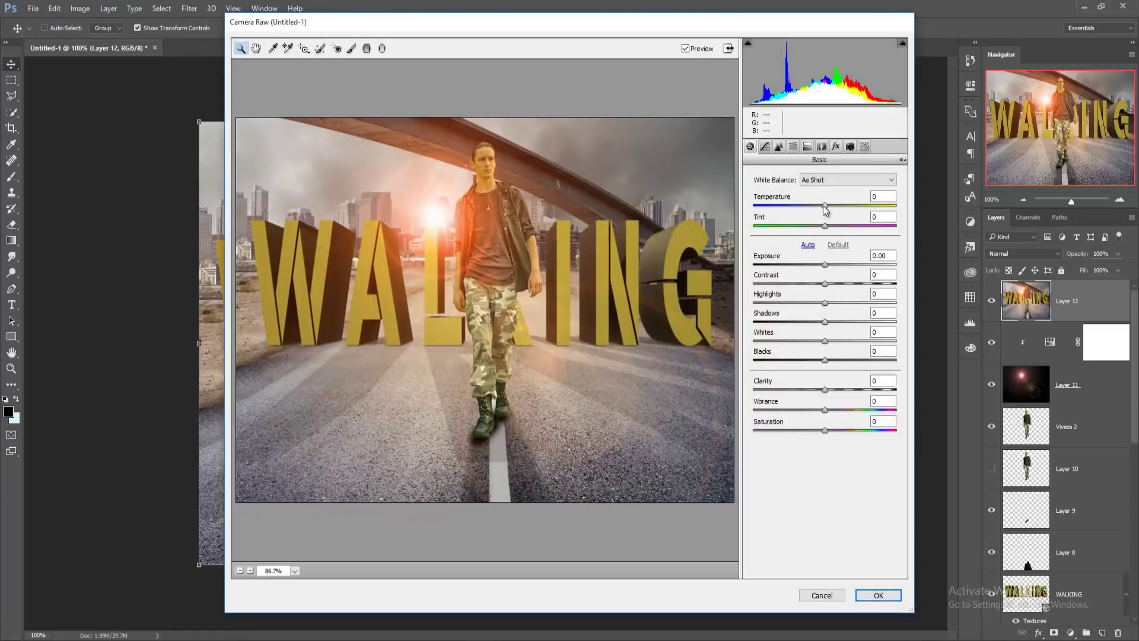
click(825, 206)
drag(825, 204, 830, 205)
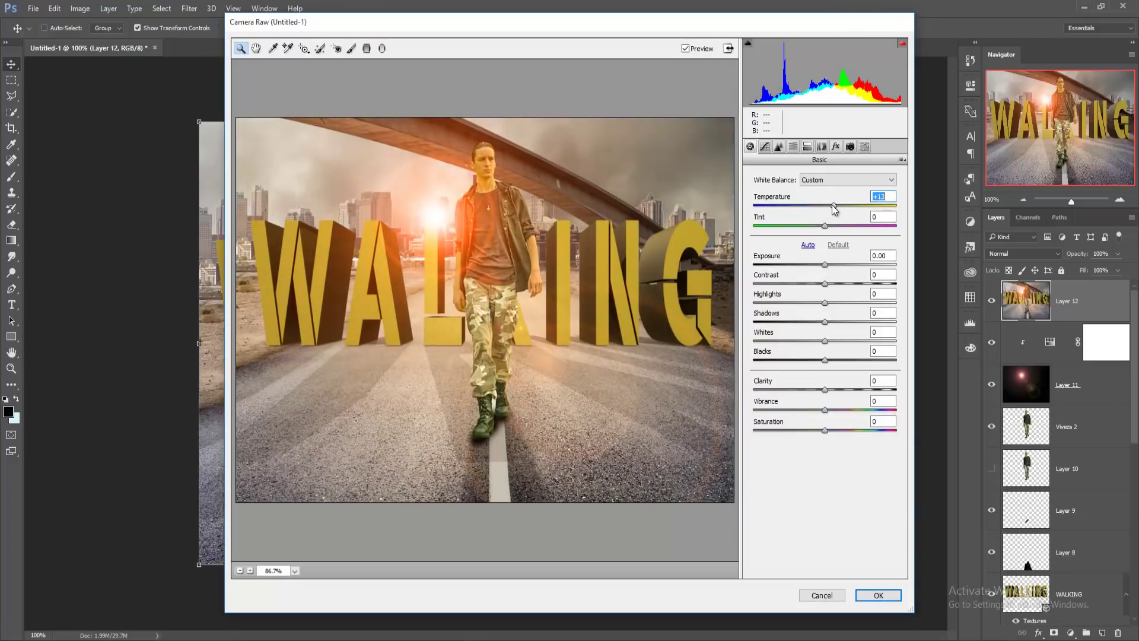
drag(825, 226, 830, 226)
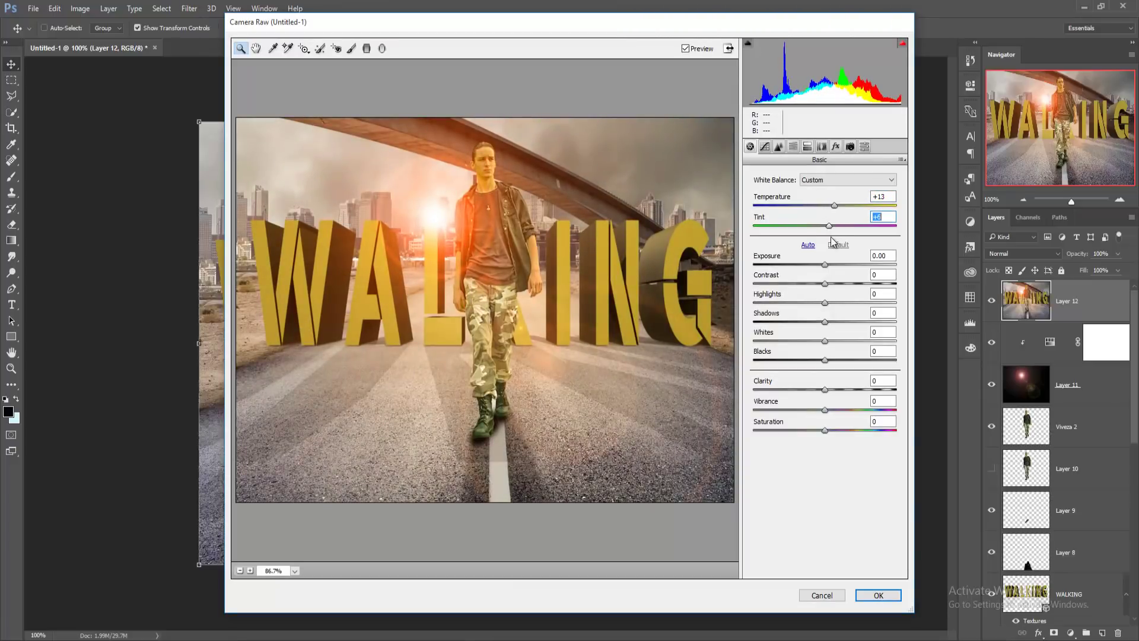
drag(824, 265, 819, 265)
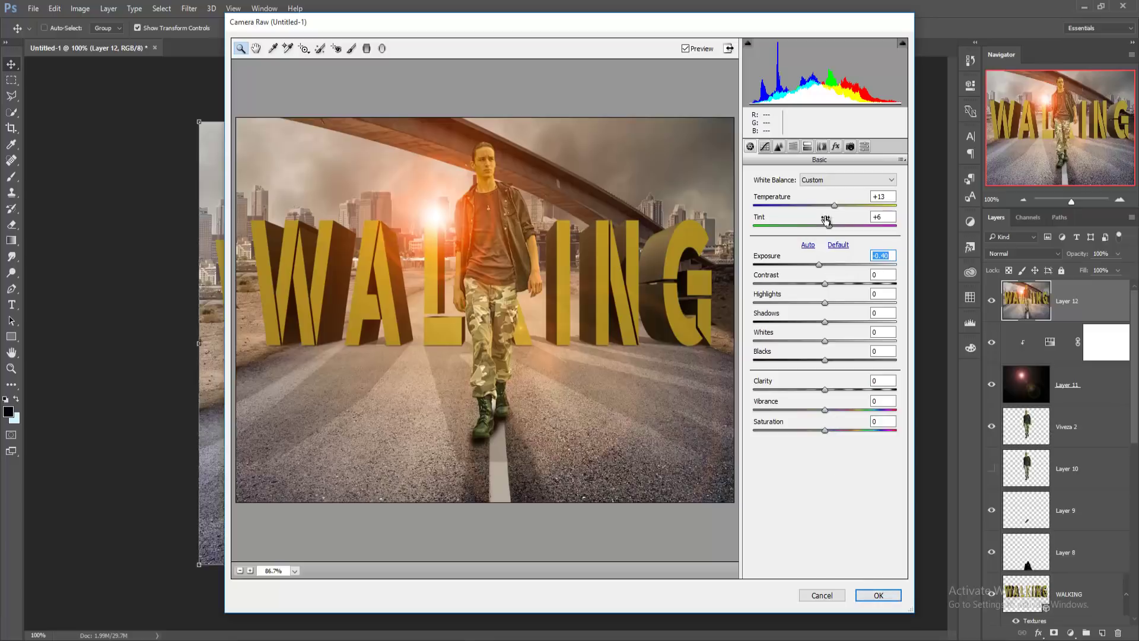
Step: Add split toning with highlights Hue 182 and slight highlight and shadow saturation, then apply the filter
click(807, 147)
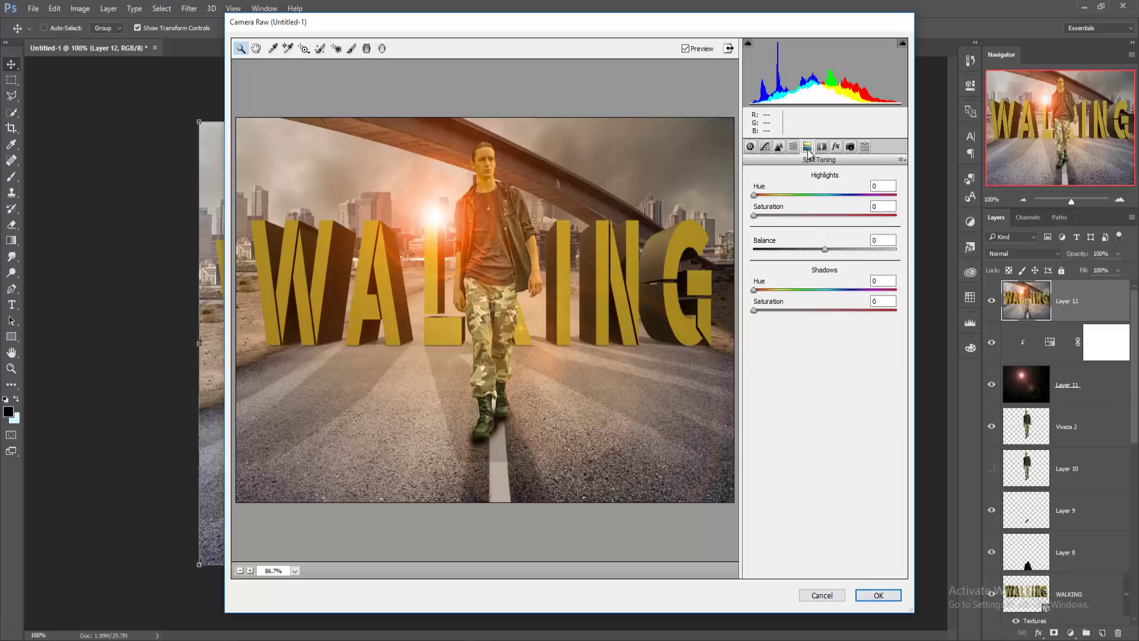
drag(753, 195, 826, 196)
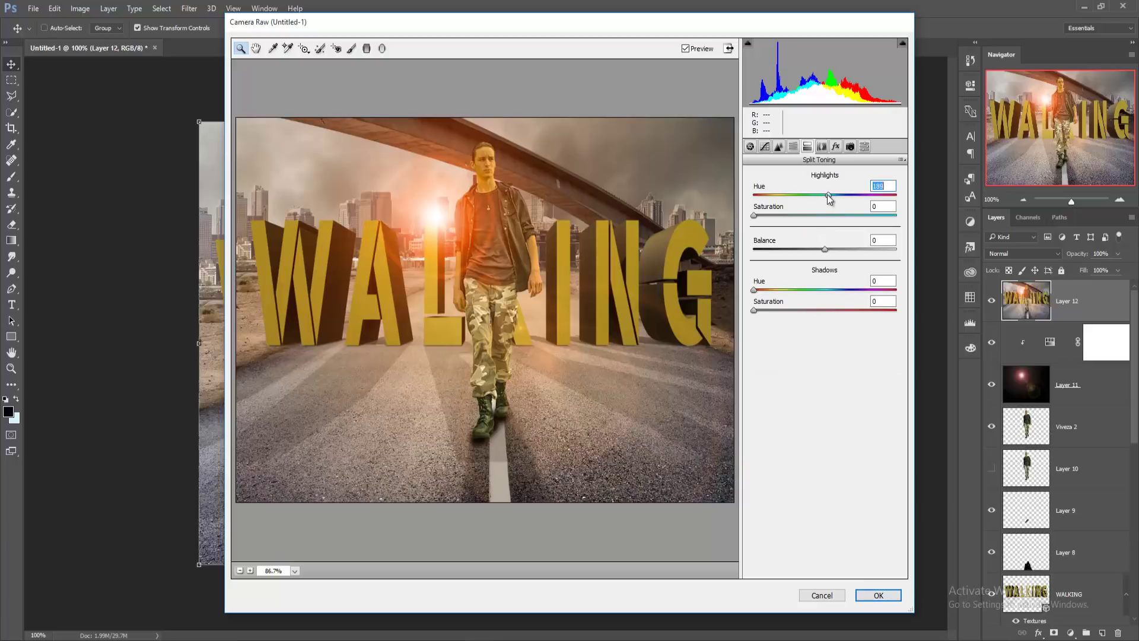
click(754, 216)
drag(756, 216, 766, 216)
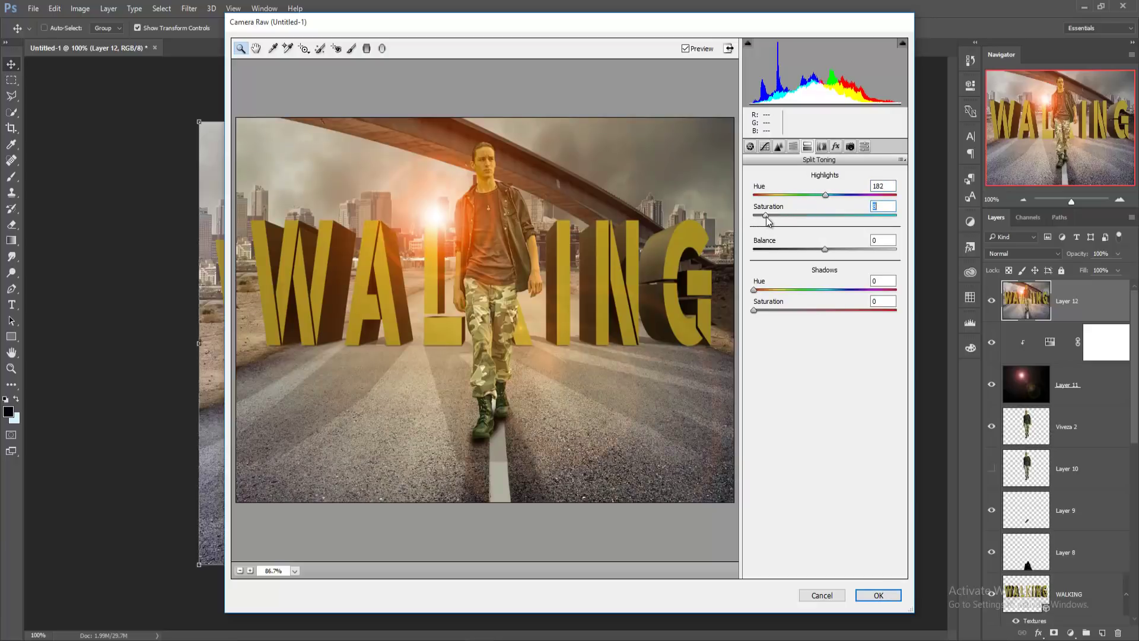
drag(755, 311, 763, 310)
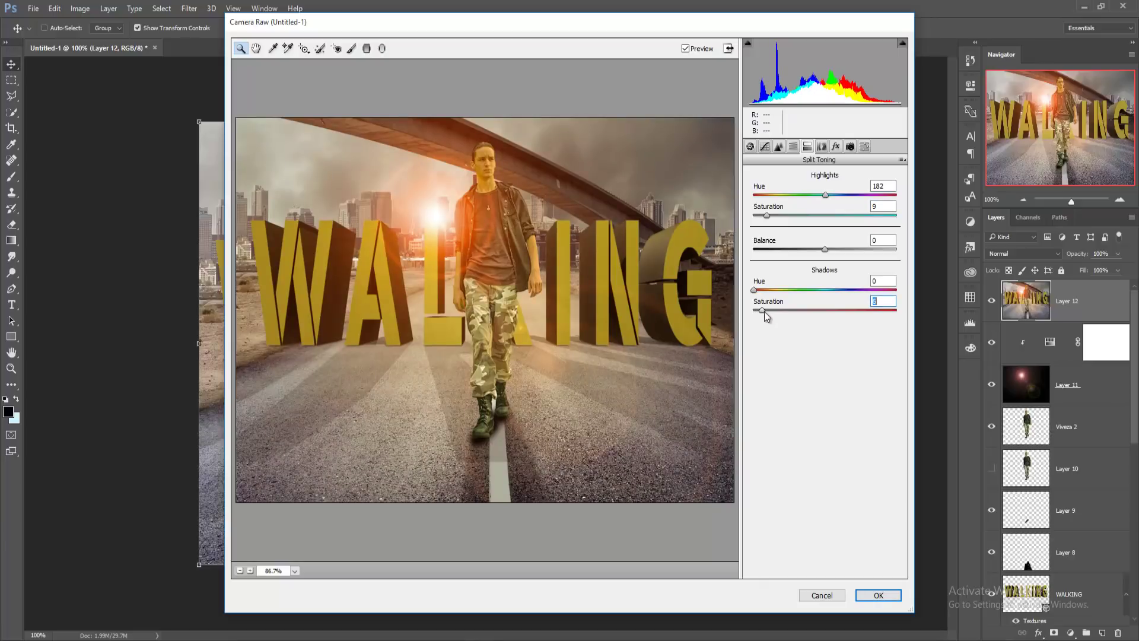
click(878, 595)
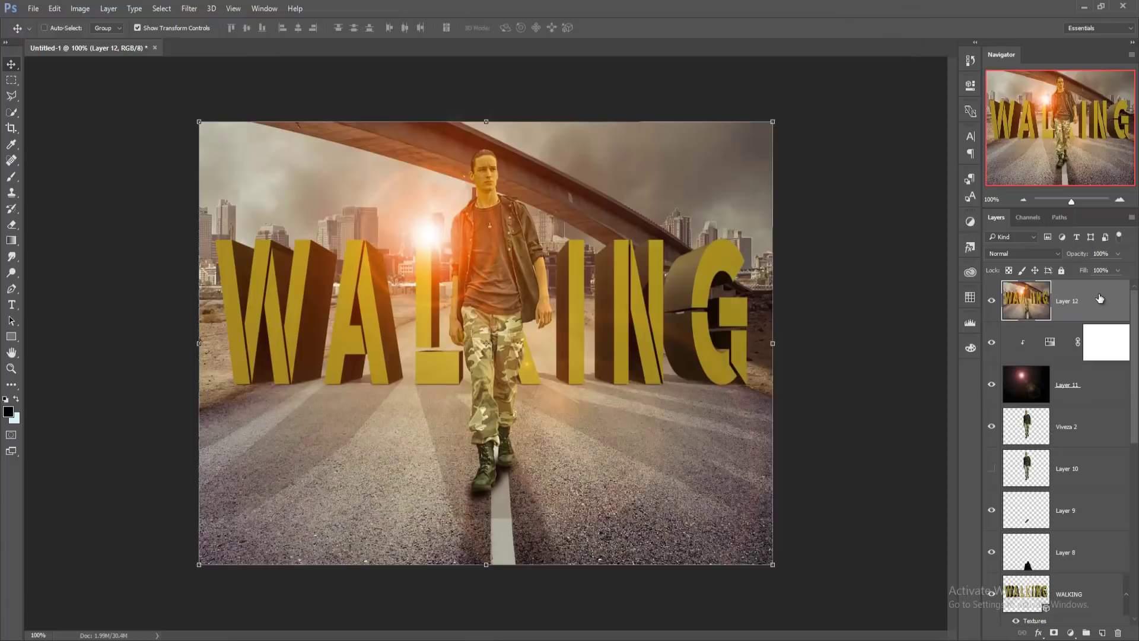
Step: Apply Color Efex Pro 4 Cross Processing B02 at 25% strength, then stamp-merge visible layers into Layer 13
click(189, 8)
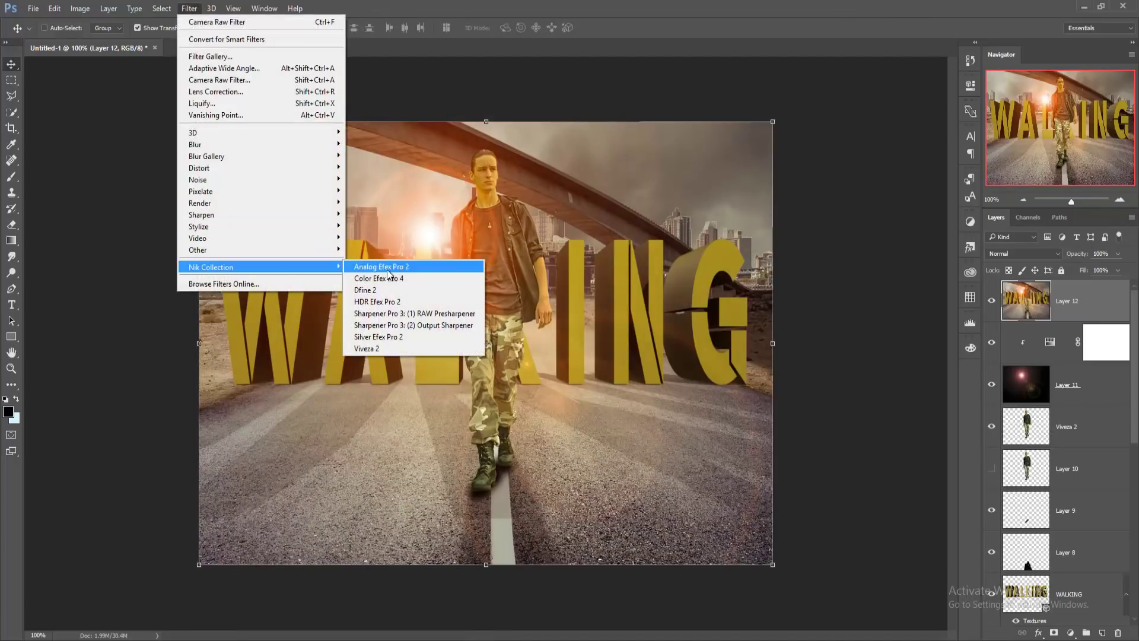
click(395, 277)
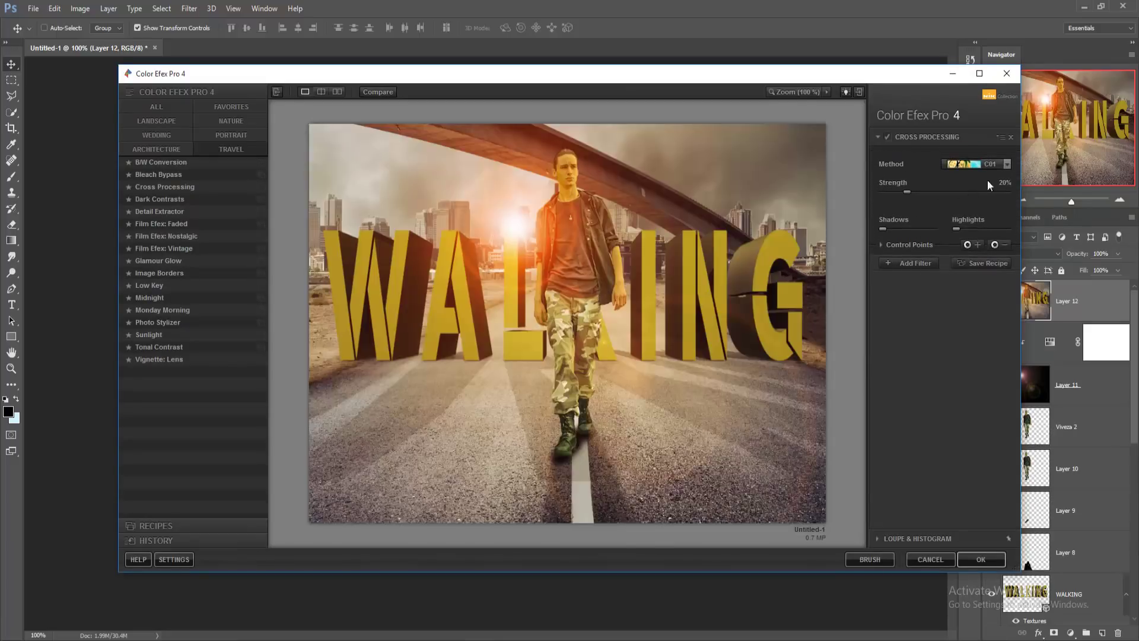
click(1006, 166)
click(995, 193)
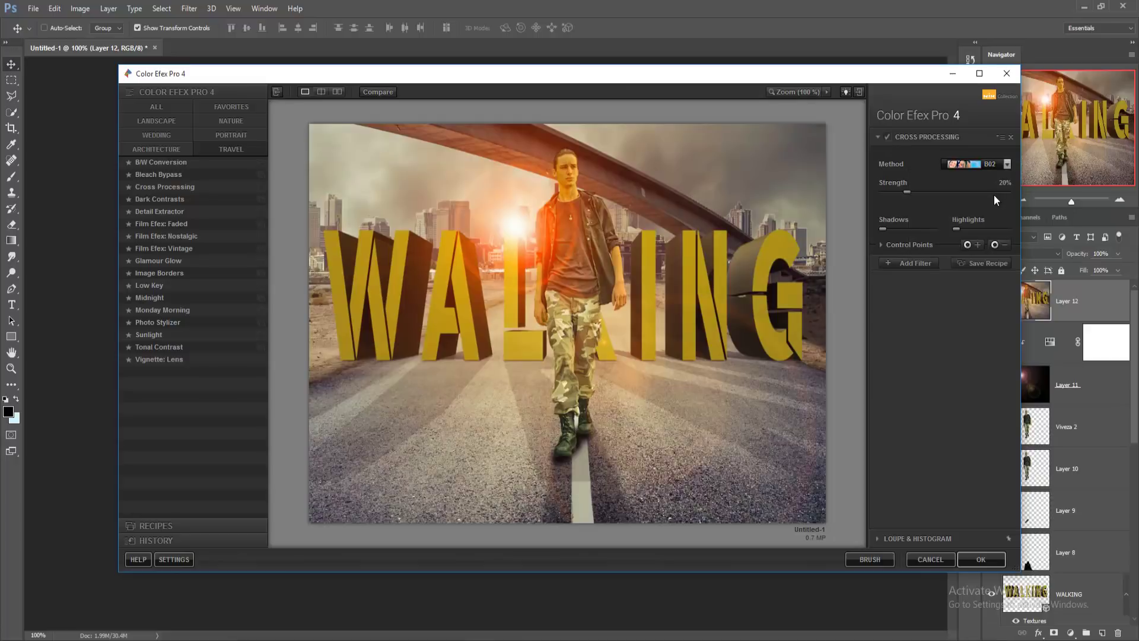
drag(907, 192, 931, 189)
click(977, 557)
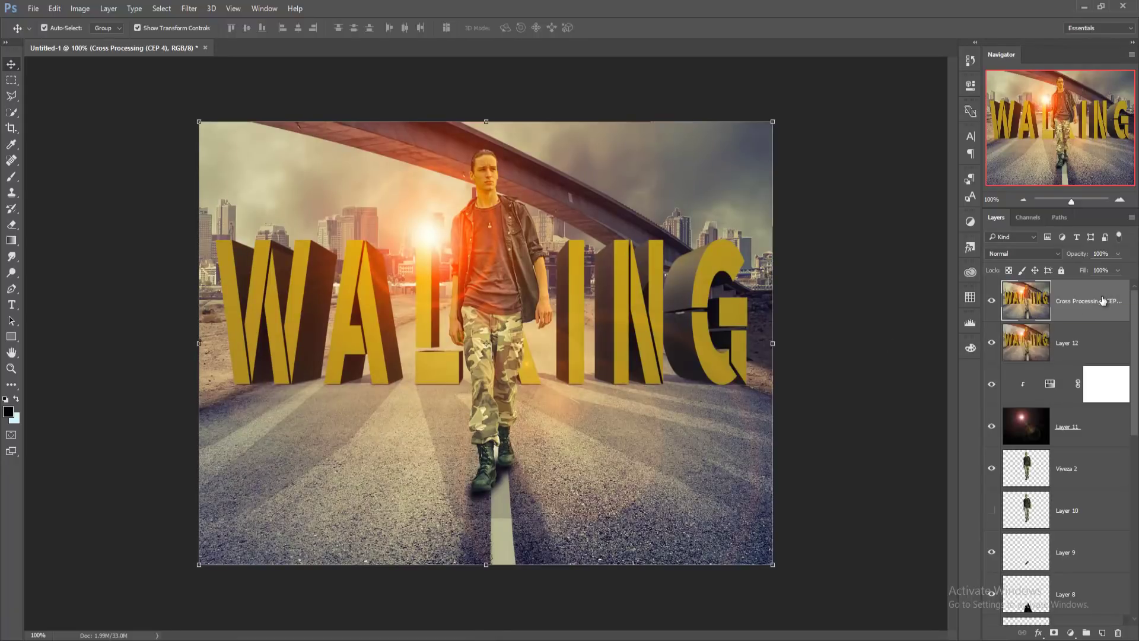
key(ctrl+shift+alt+e)
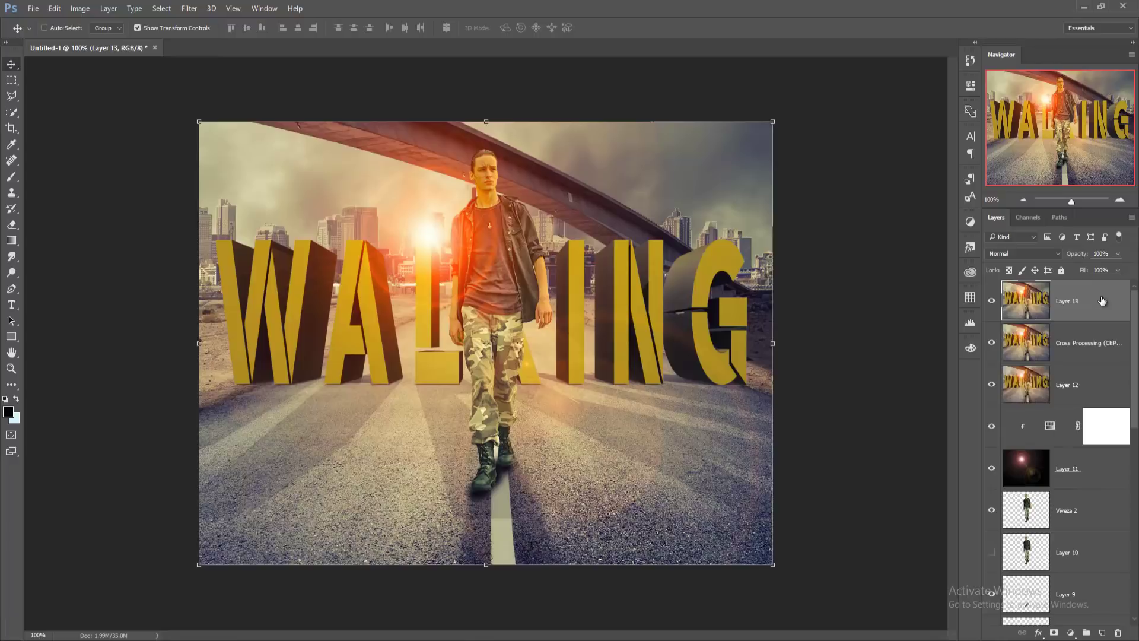